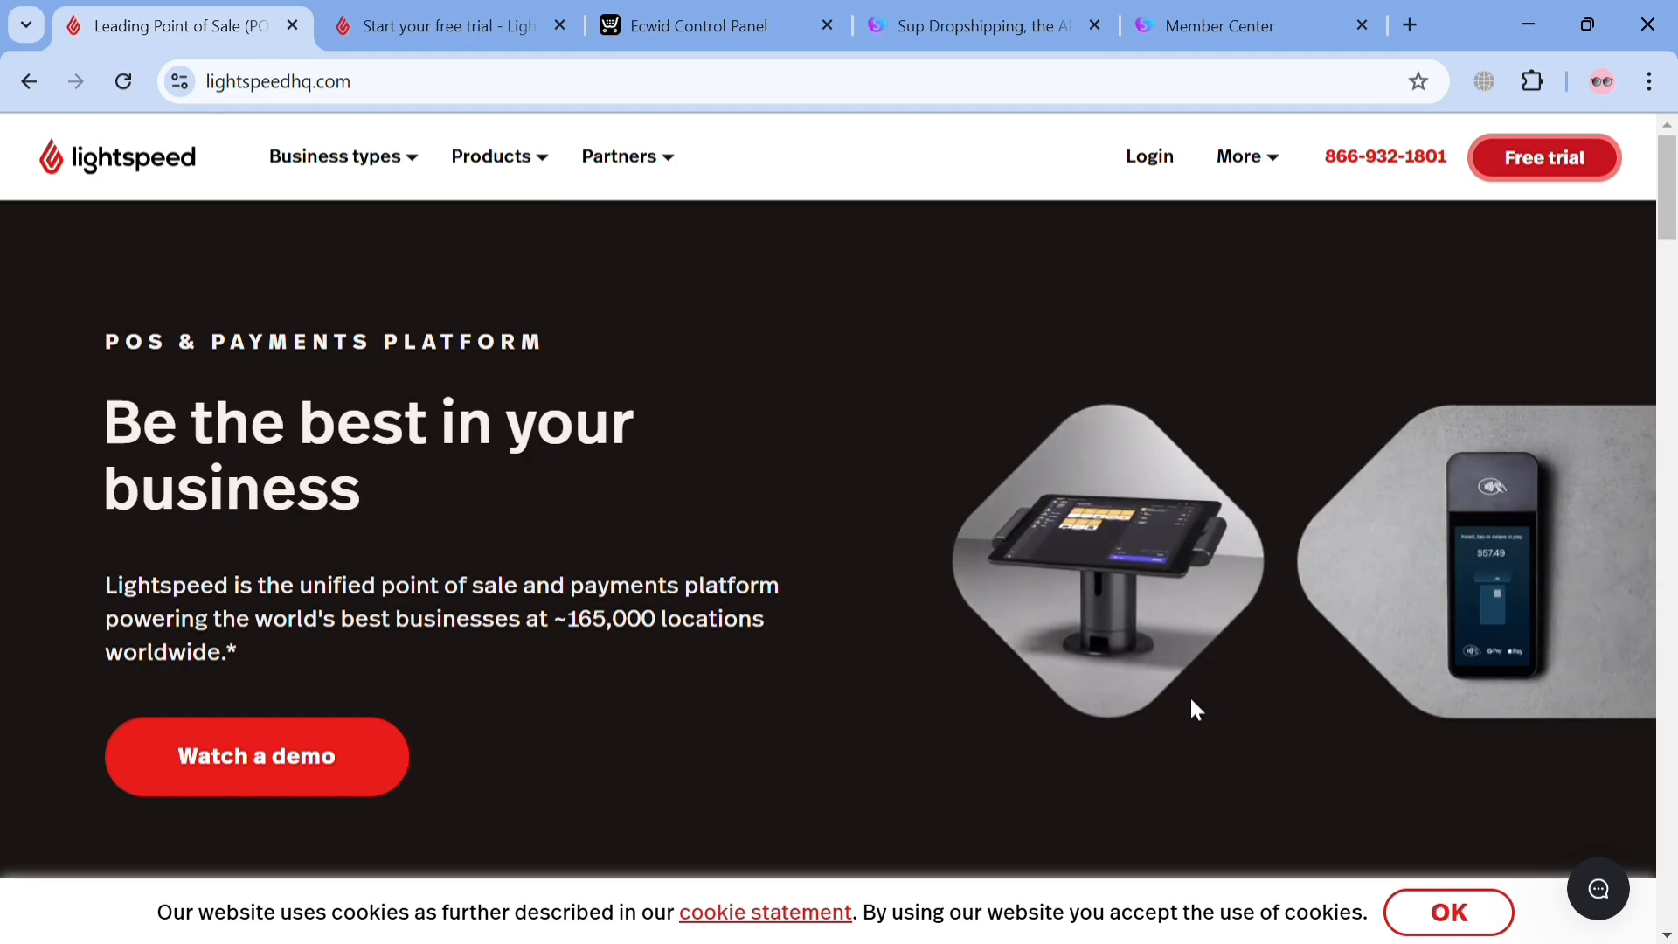
- Look through the Lightspeed home page from the opening section down to the footer links and back
scroll(1190, 699, "down", 10)
scroll(1192, 705, "down", 10)
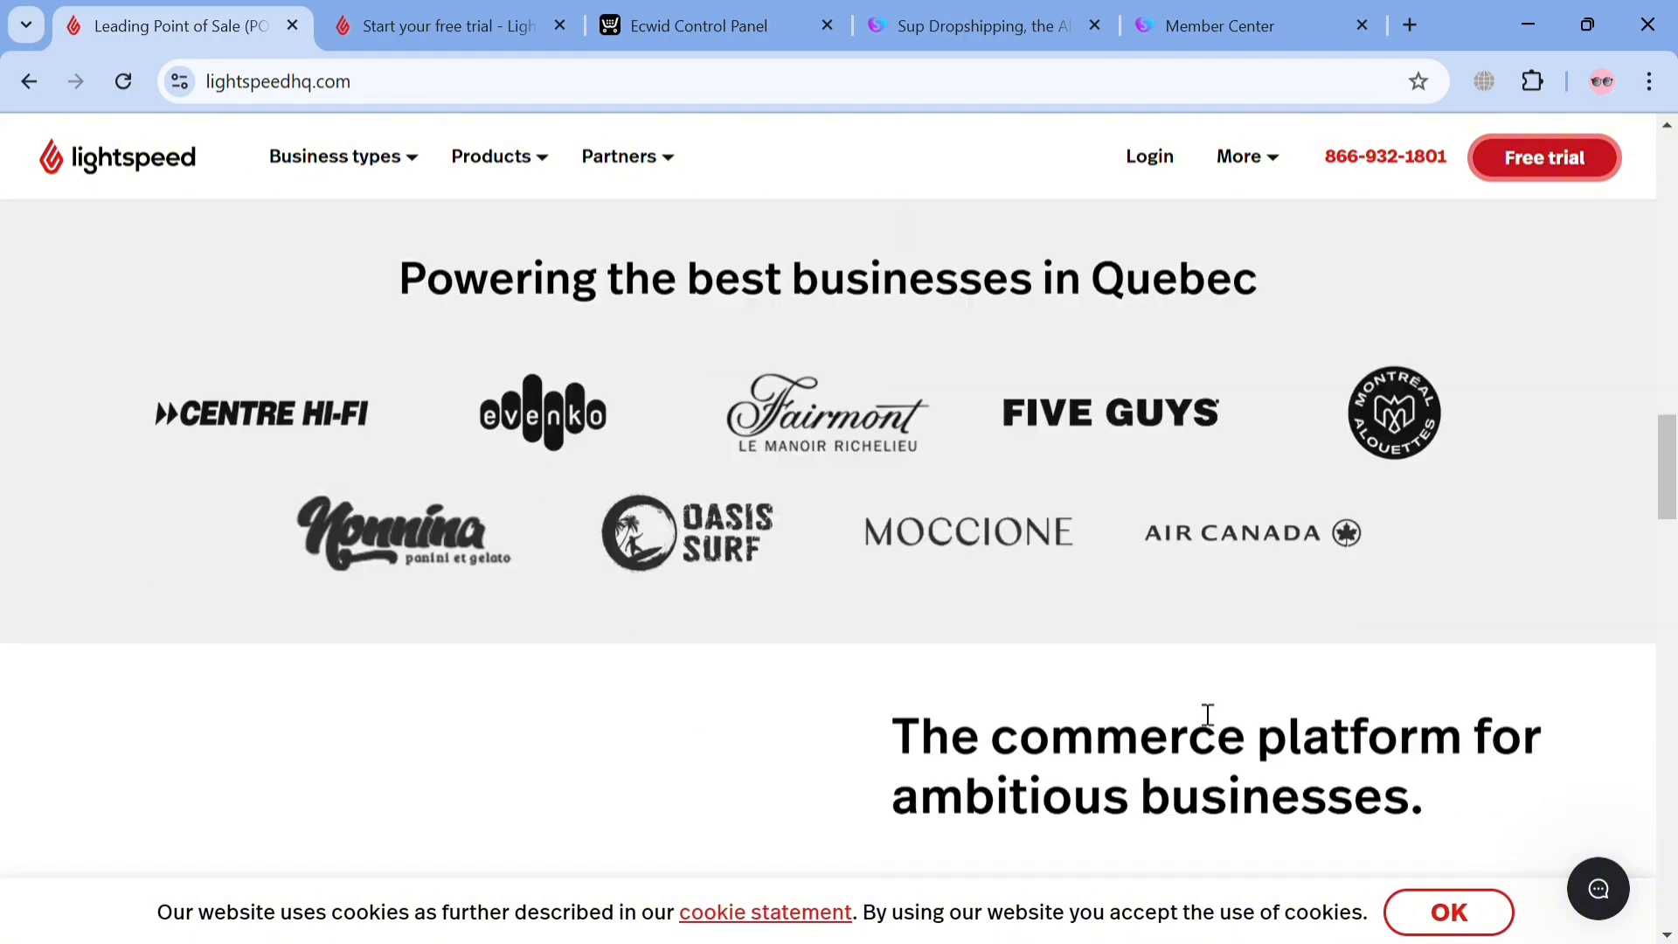
scroll(1124, 682, "down", 15)
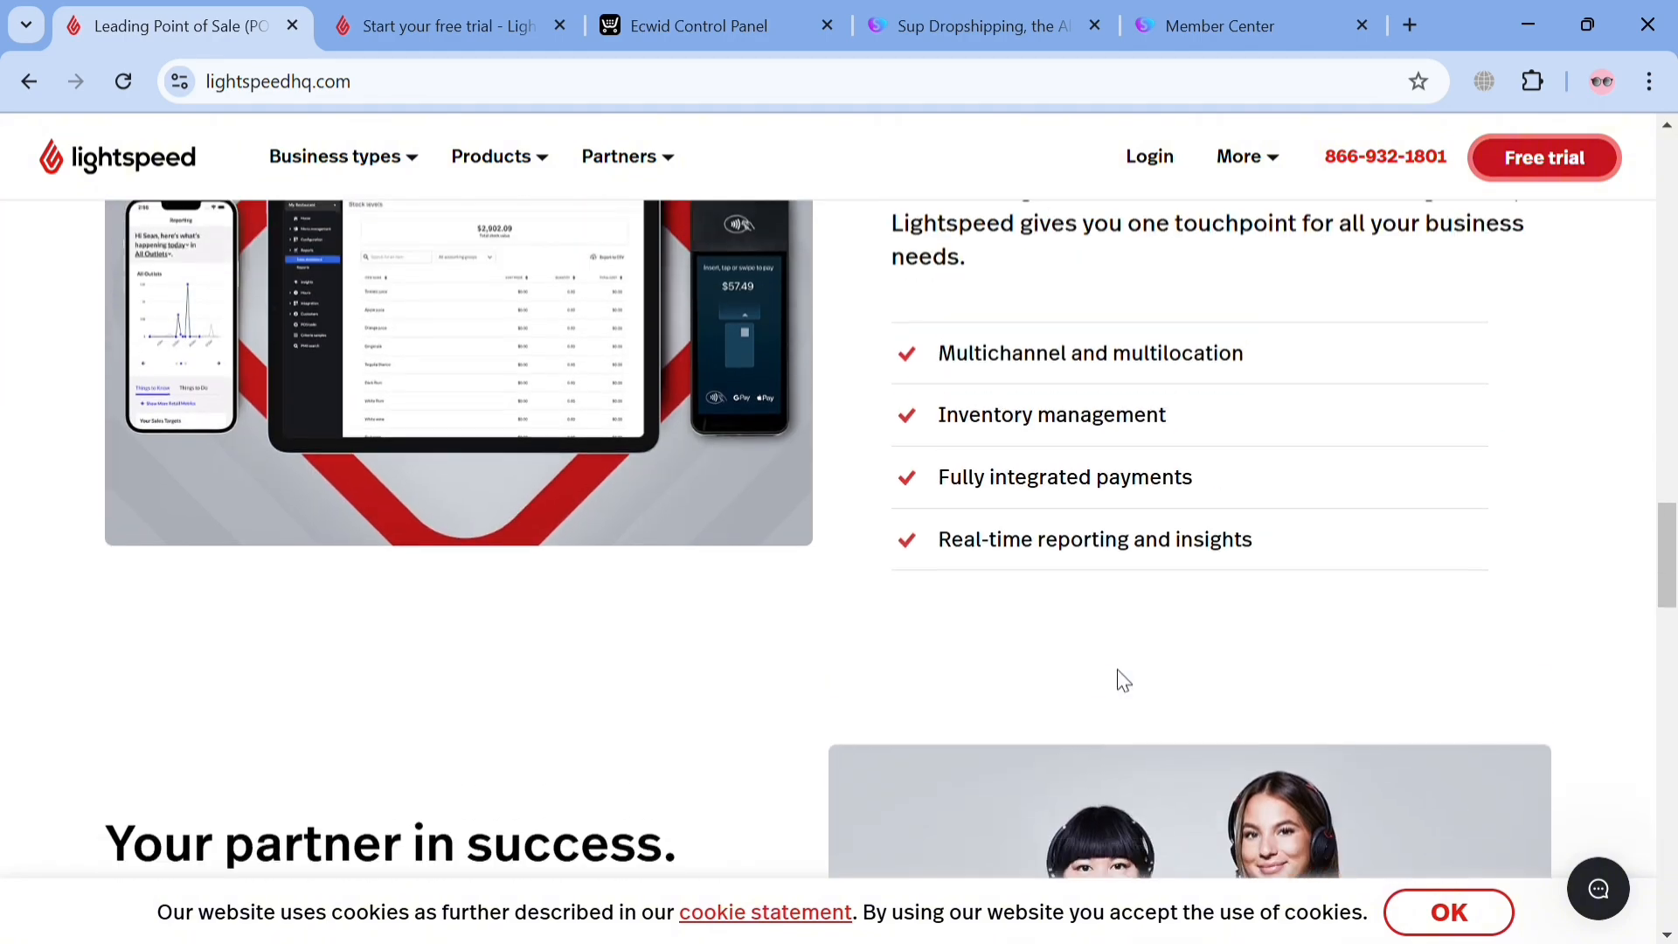
scroll(1124, 682, "down", 15)
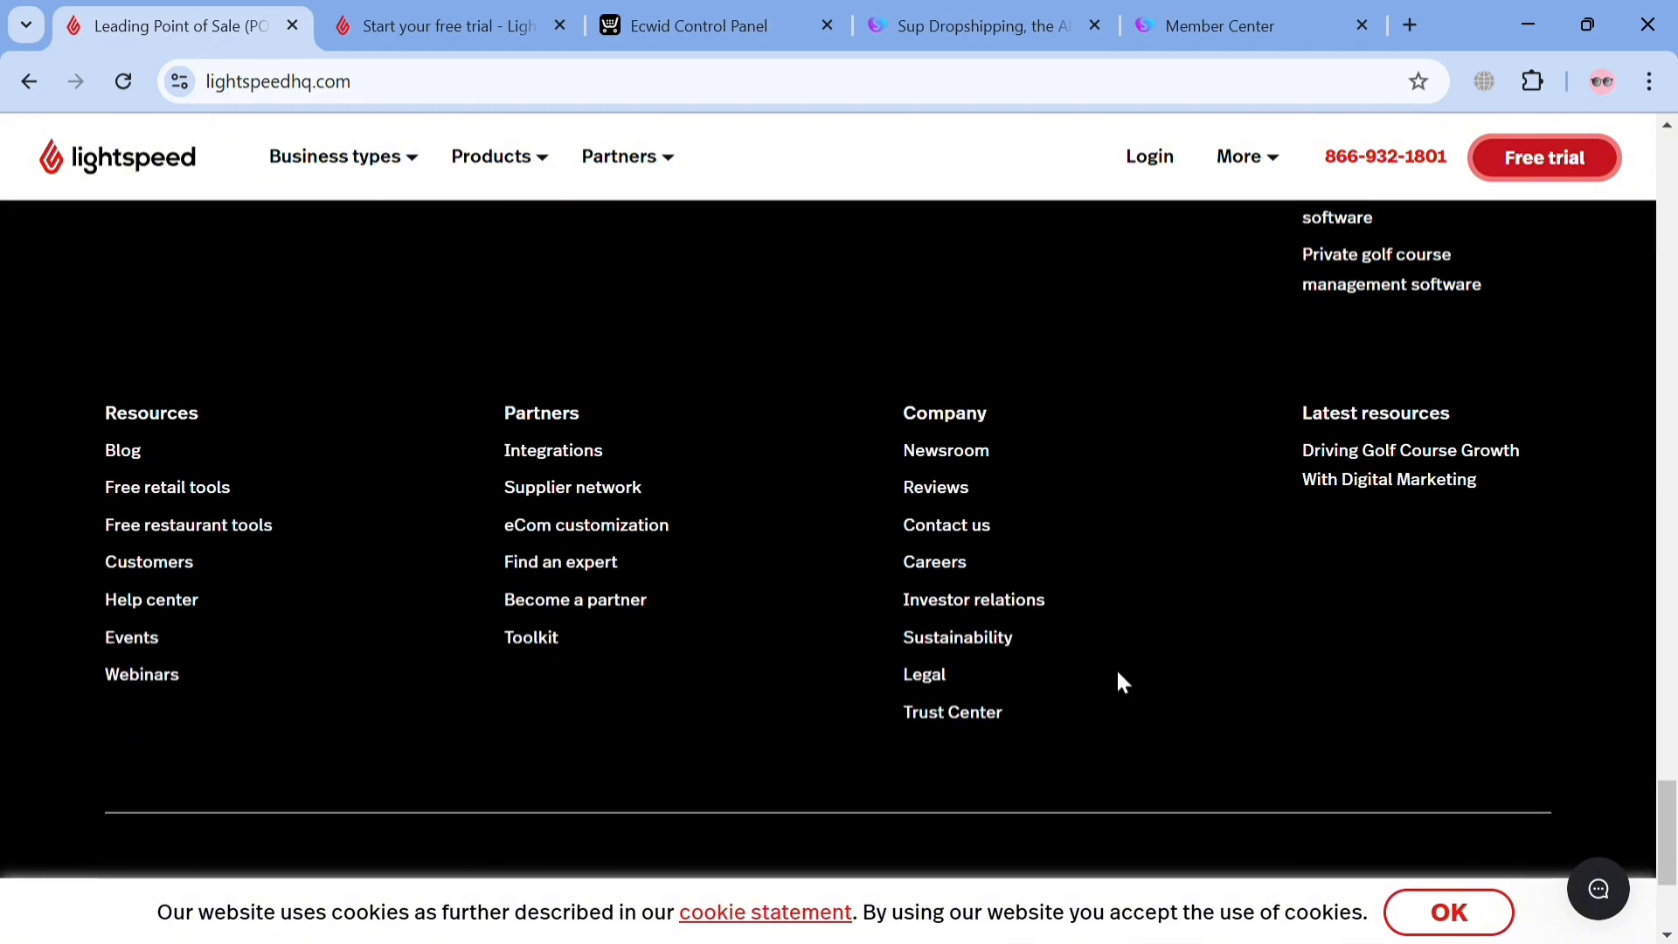
scroll(1124, 683, "up", 10)
scroll(1119, 673, "up", 20)
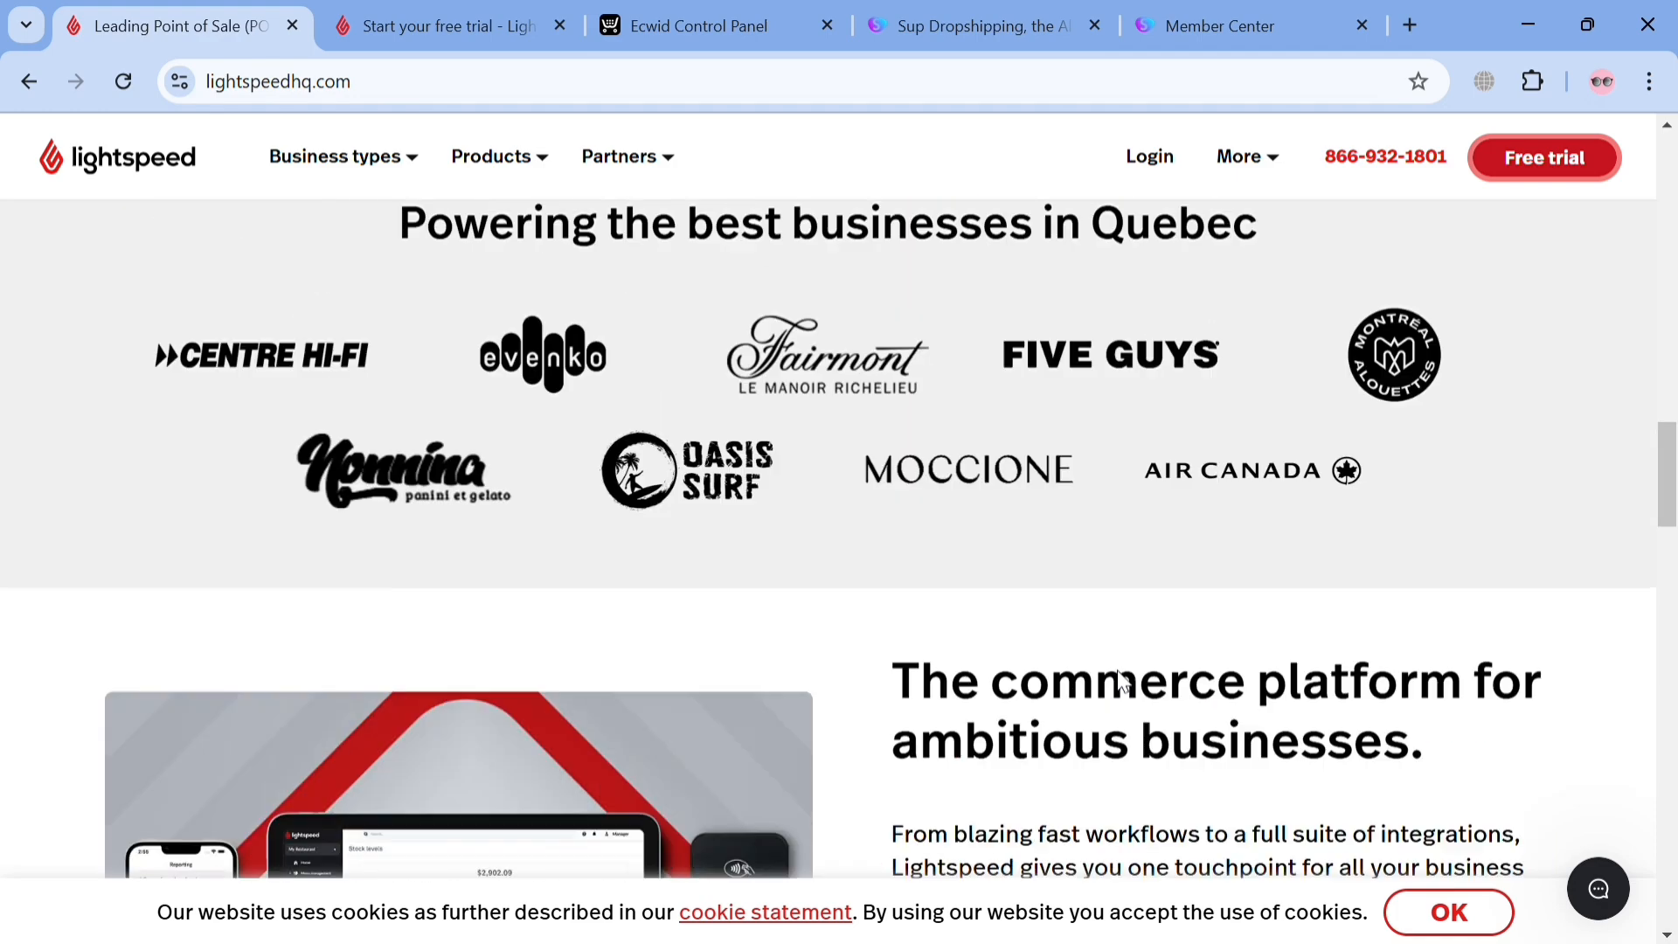
scroll(1119, 671, "up", 20)
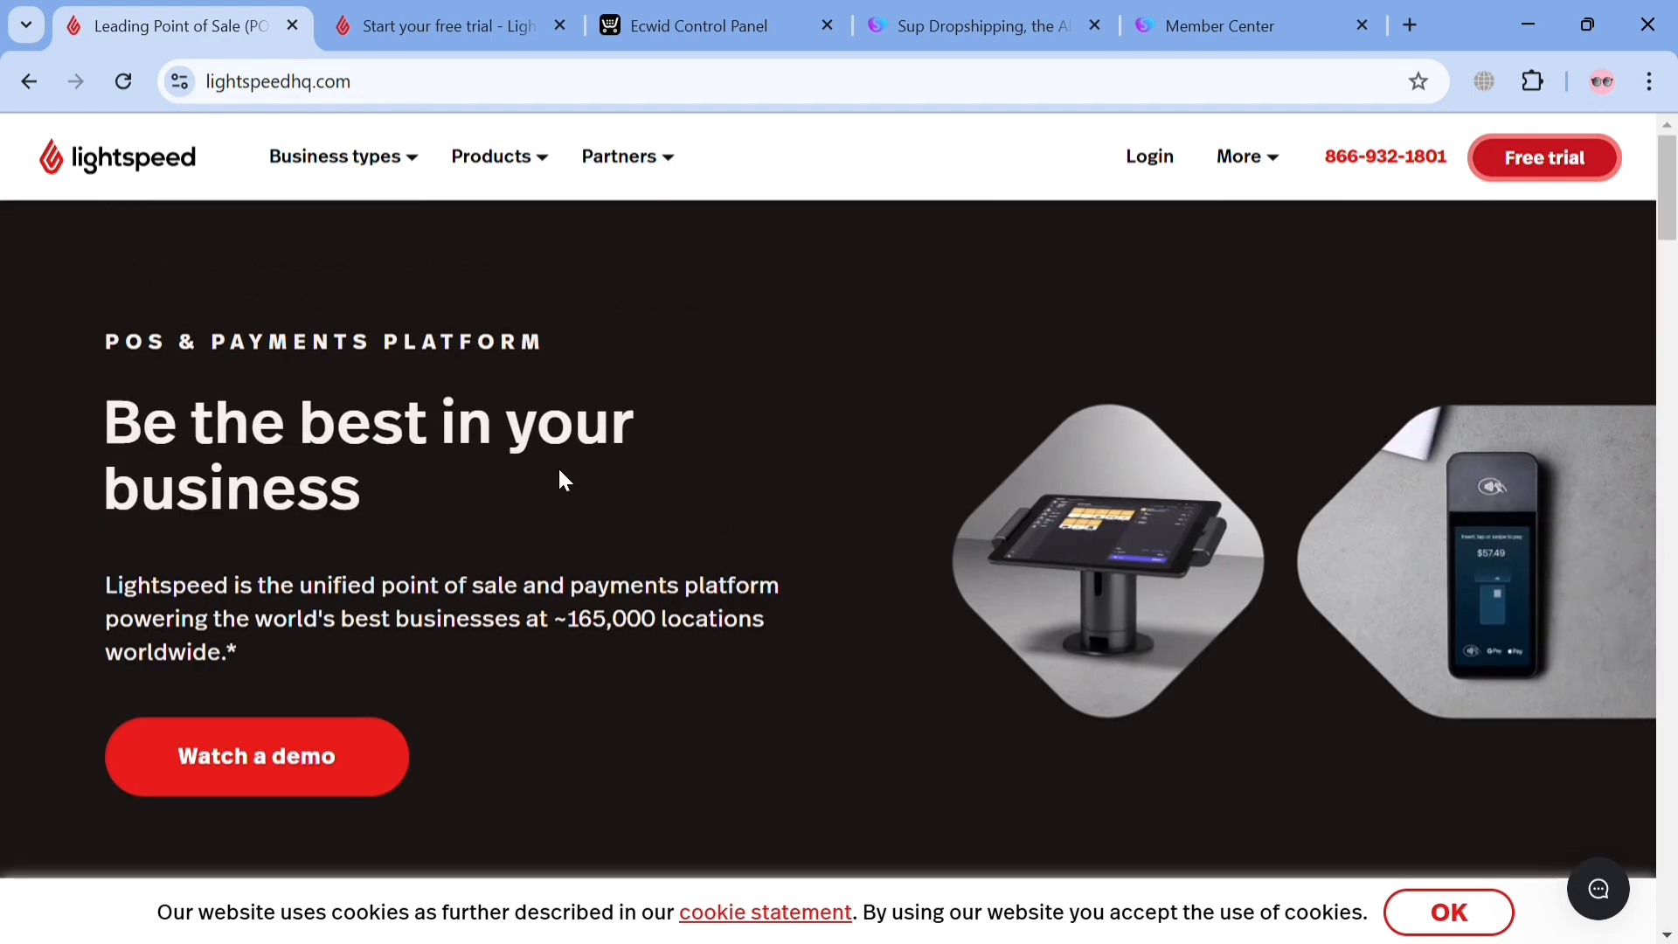
- Look over the Products, Partners and Business types listings in the Lightspeed site navigation
left_click(427, 168)
left_click(525, 183)
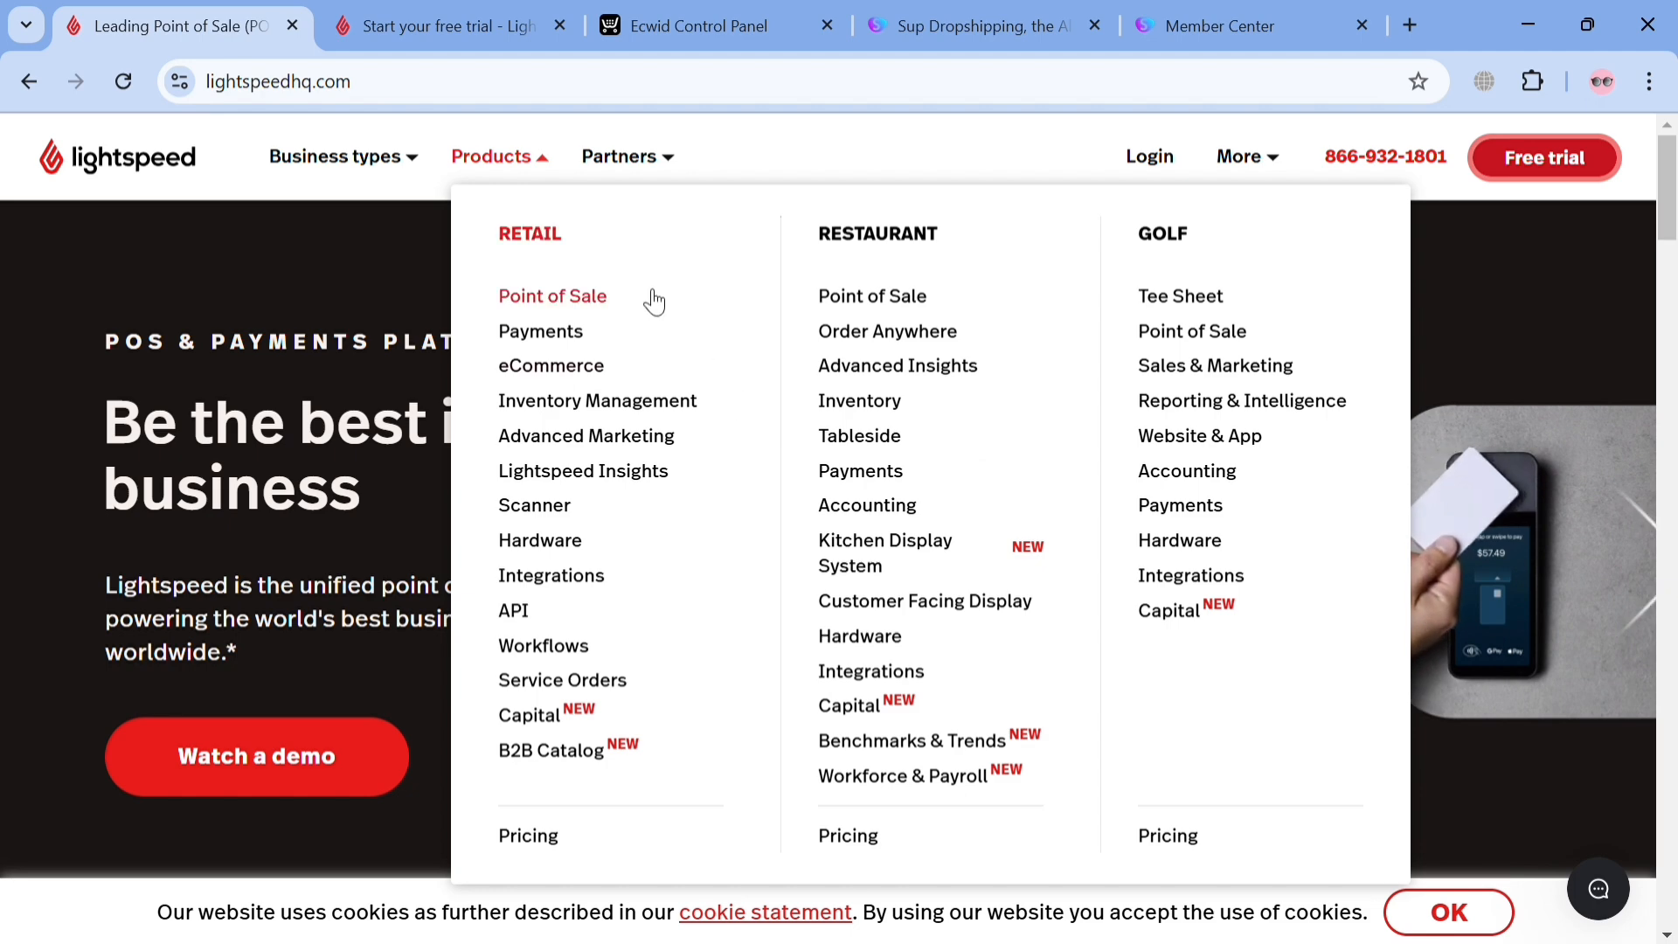
left_click(622, 162)
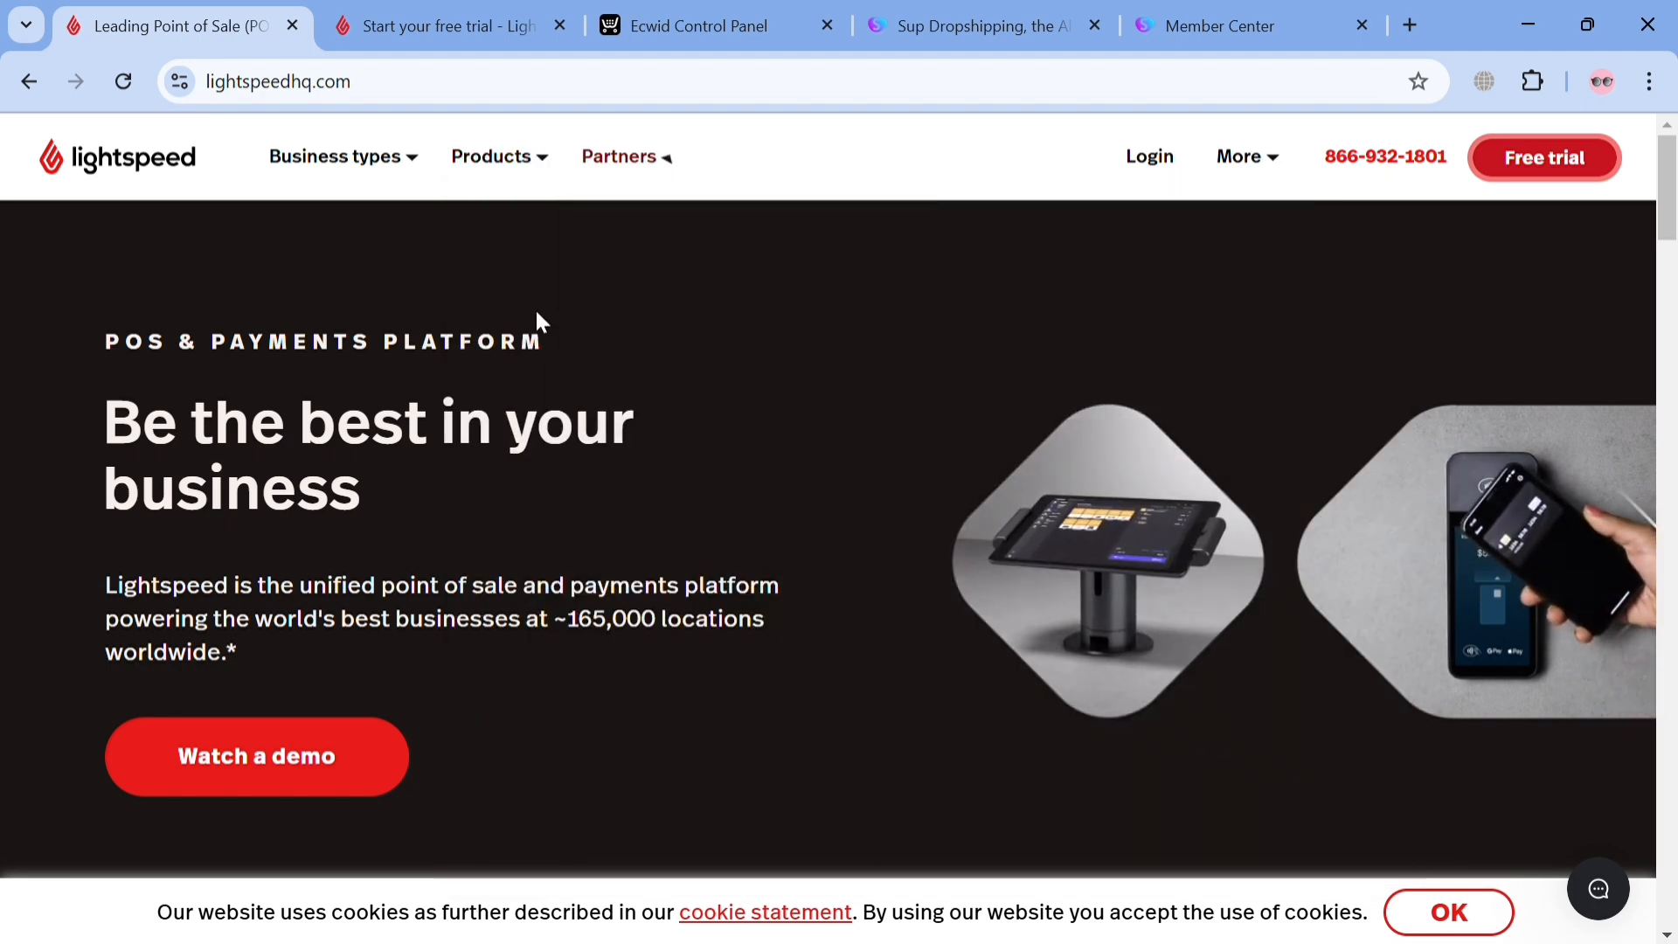
left_click(403, 164)
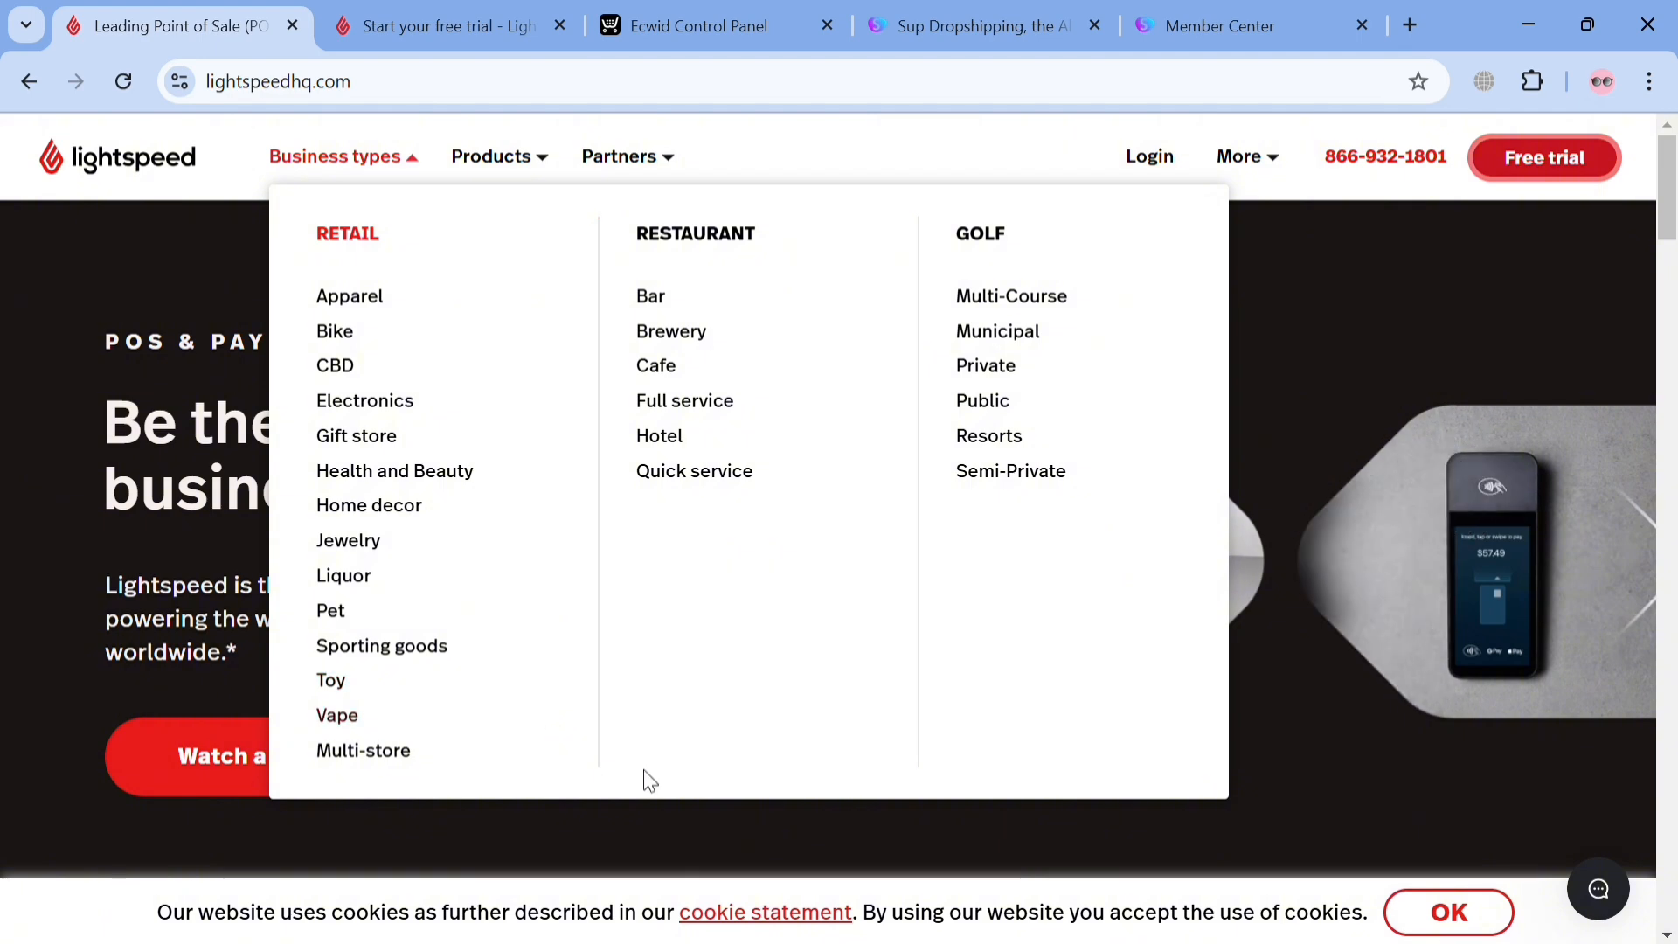
- View the Retail, Restaurant and Golf offers on the home page and read the "Grow faster with Lightspeed" section
scroll(1423, 606, "down", 8)
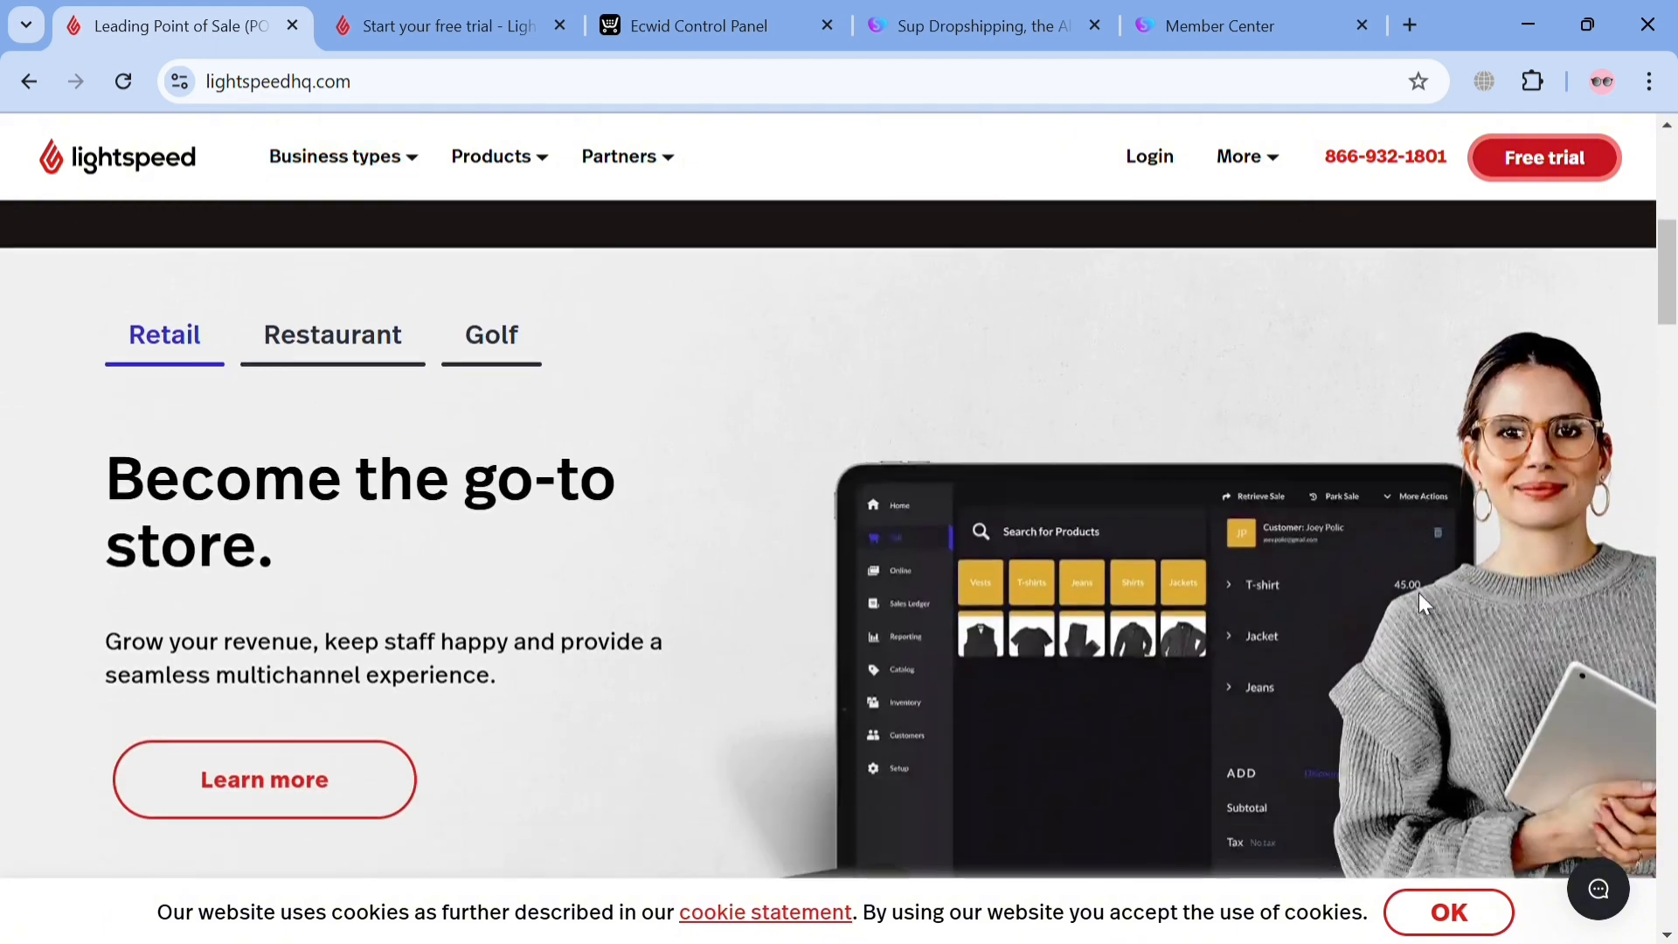
left_click(363, 245)
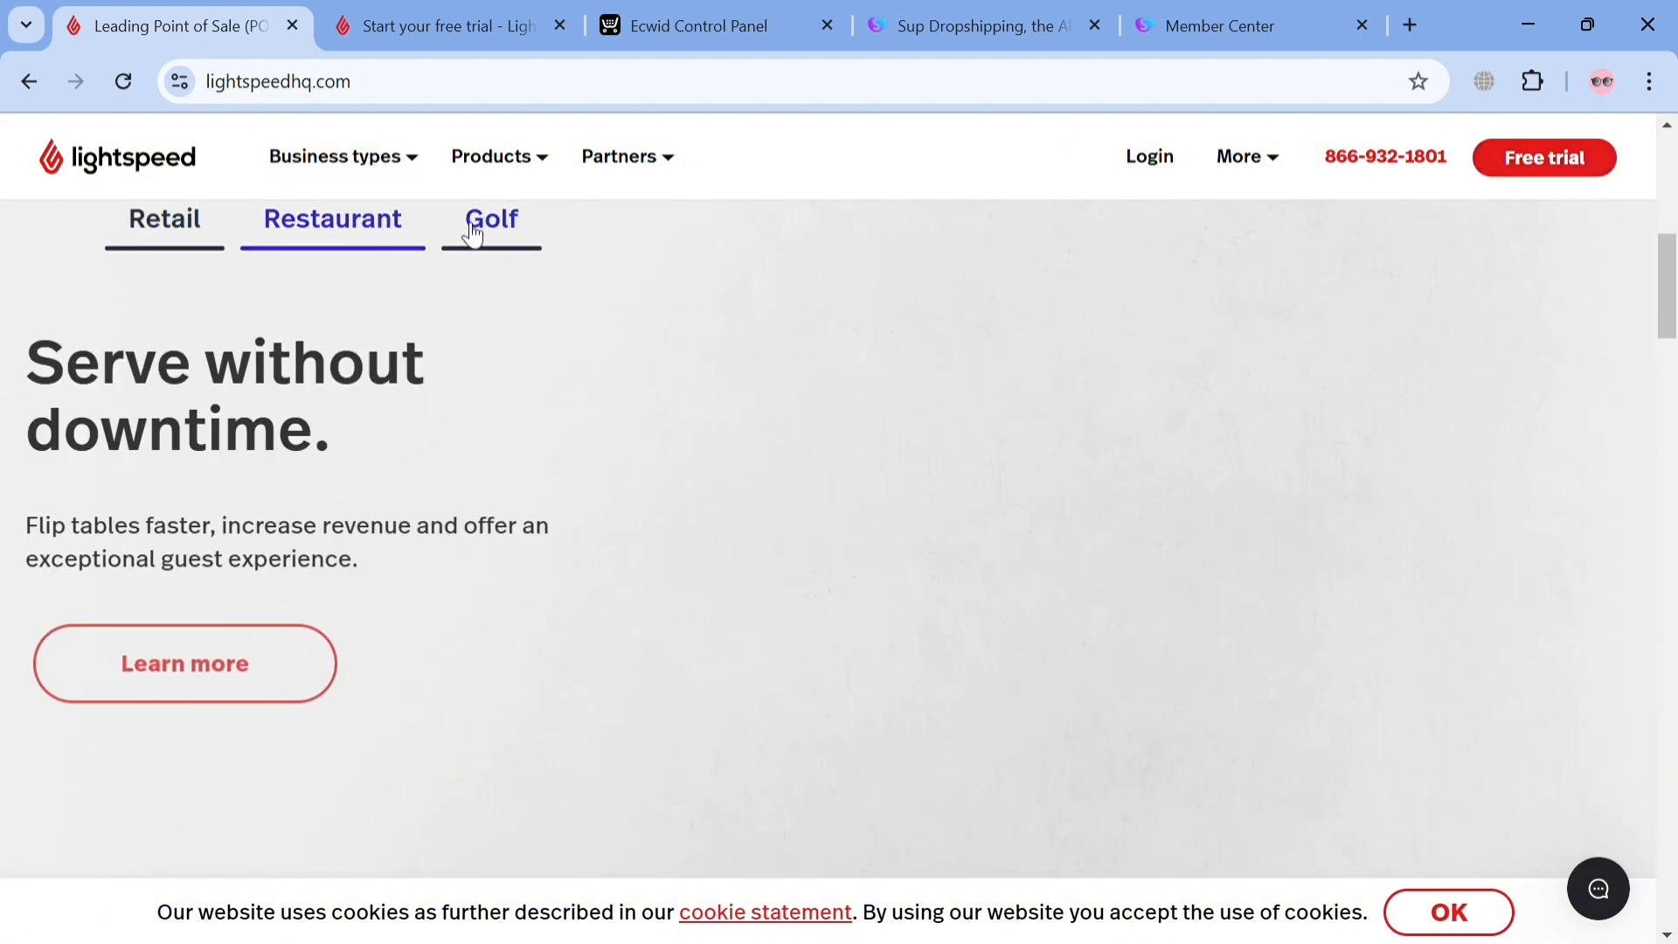
left_click(483, 229)
scroll(1067, 536, "down", 8)
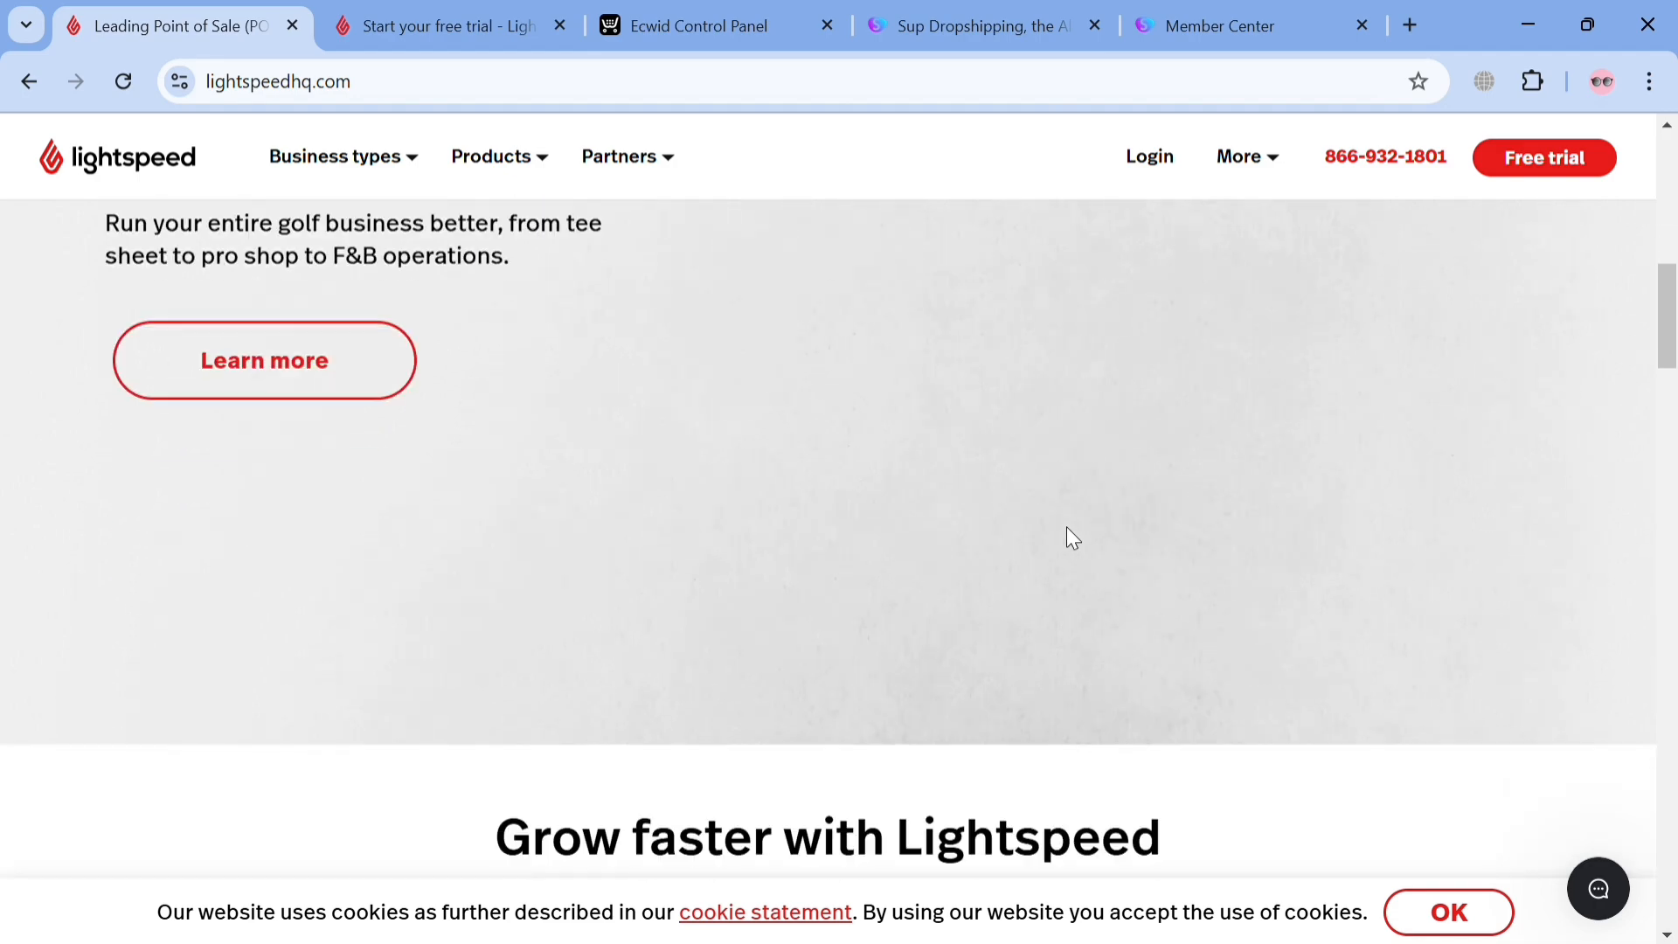
scroll(1071, 539, "down", 2)
scroll(1072, 539, "up", 3)
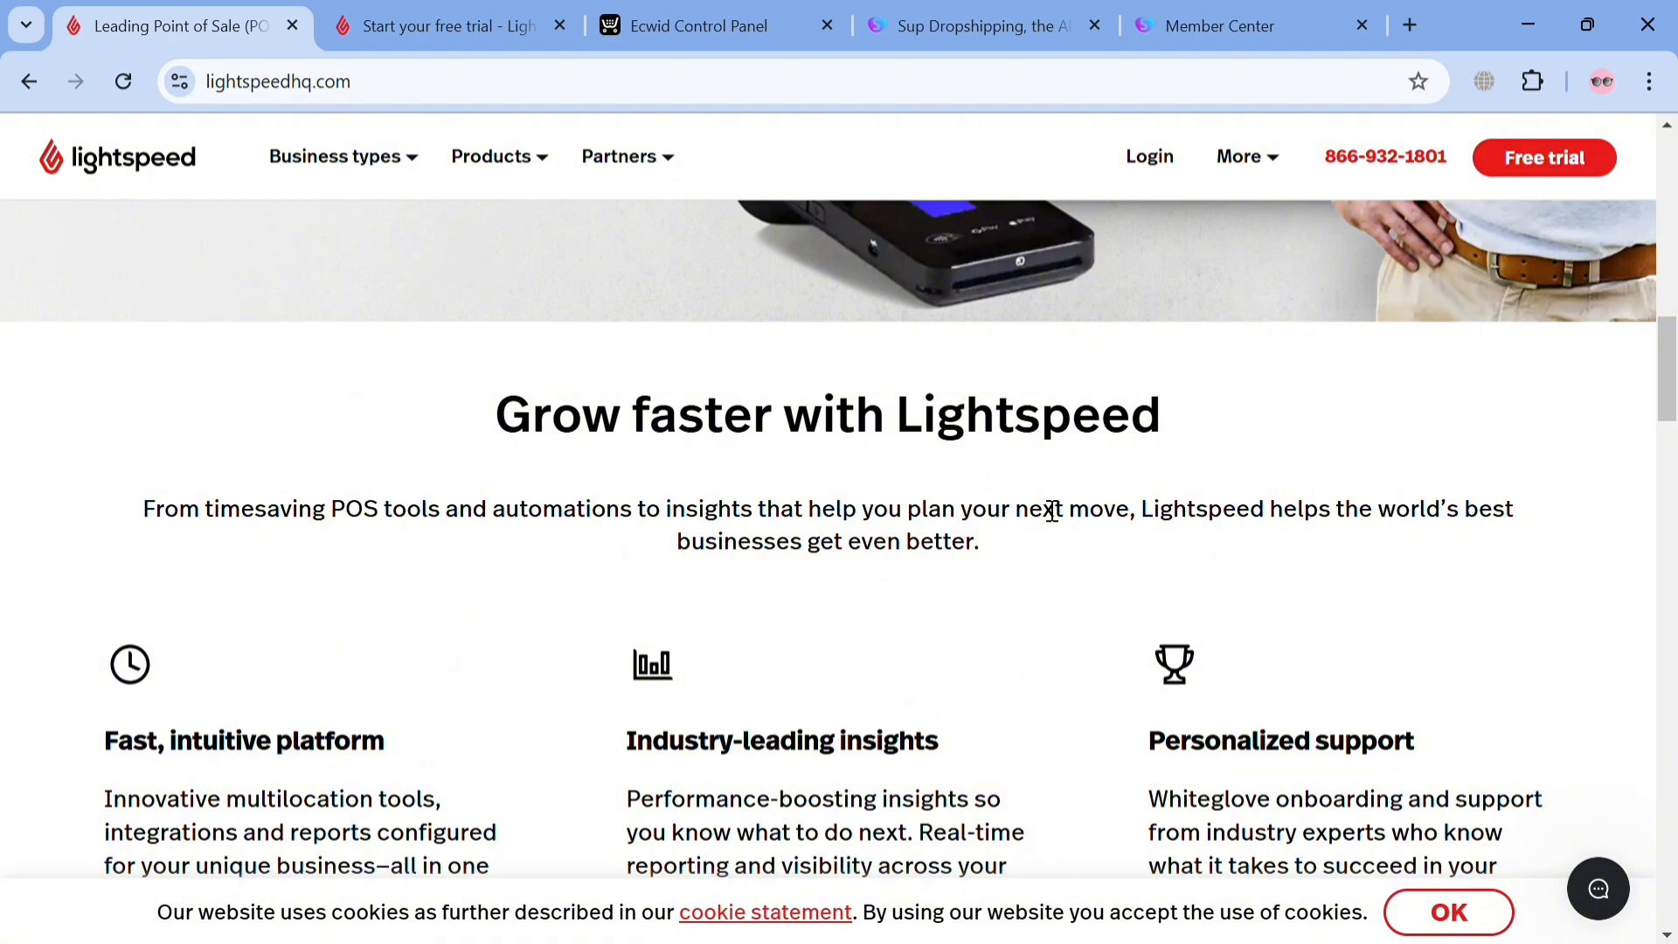
scroll(1034, 516, "down", 10)
scroll(1034, 517, "up", 13)
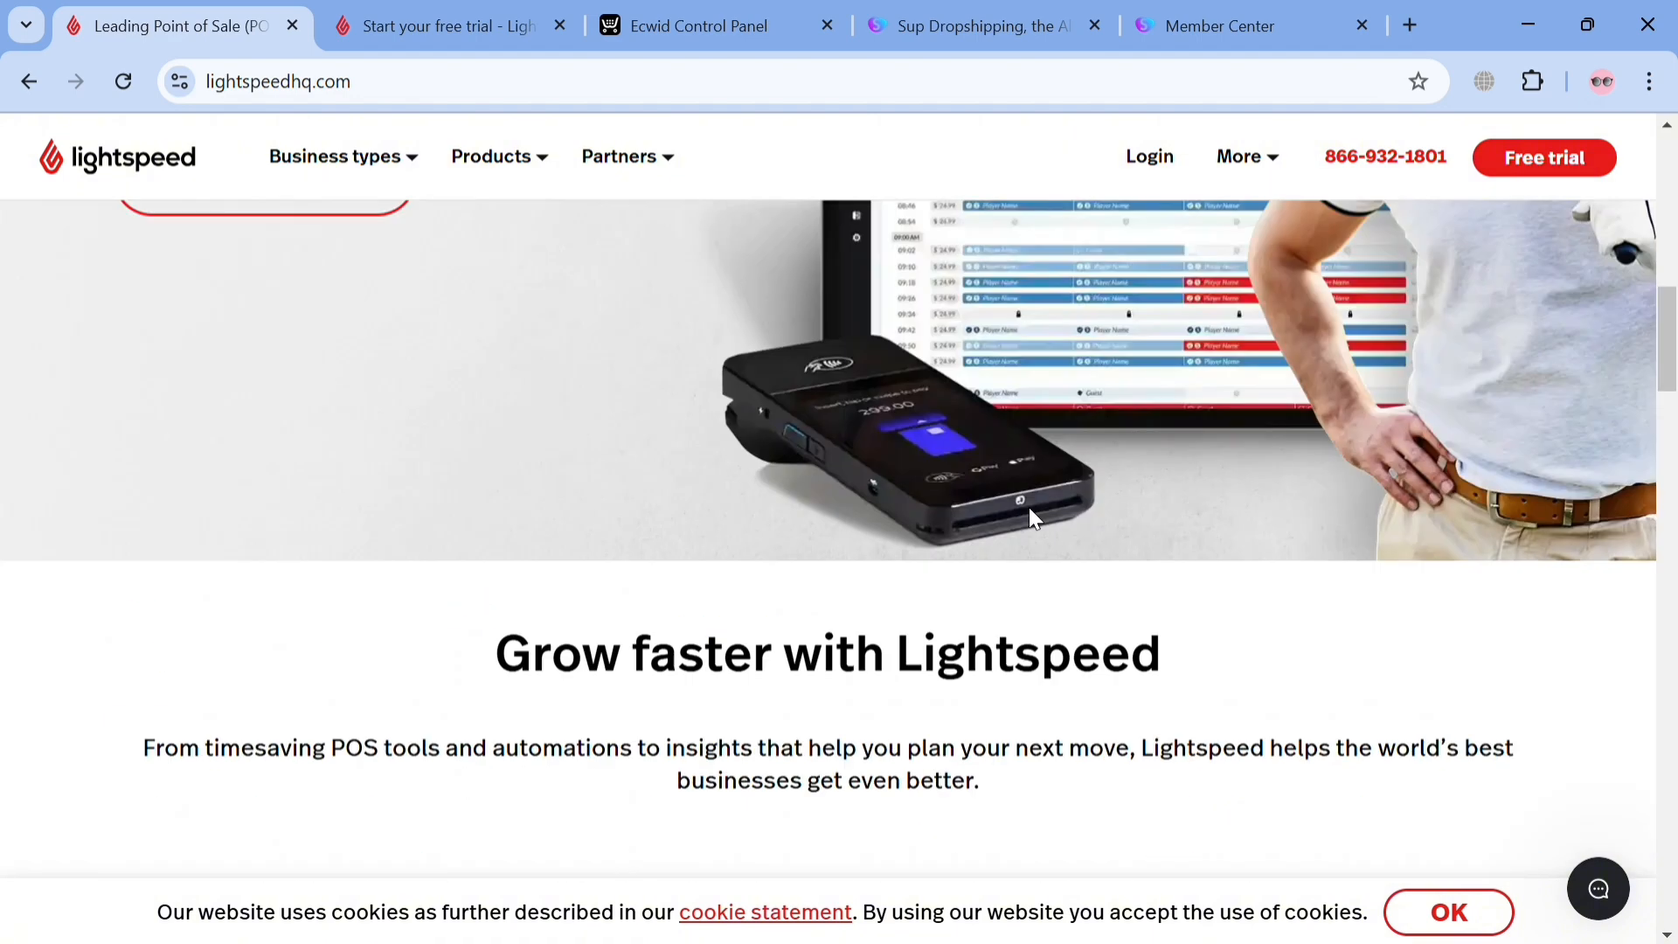
scroll(1029, 516, "up", 10)
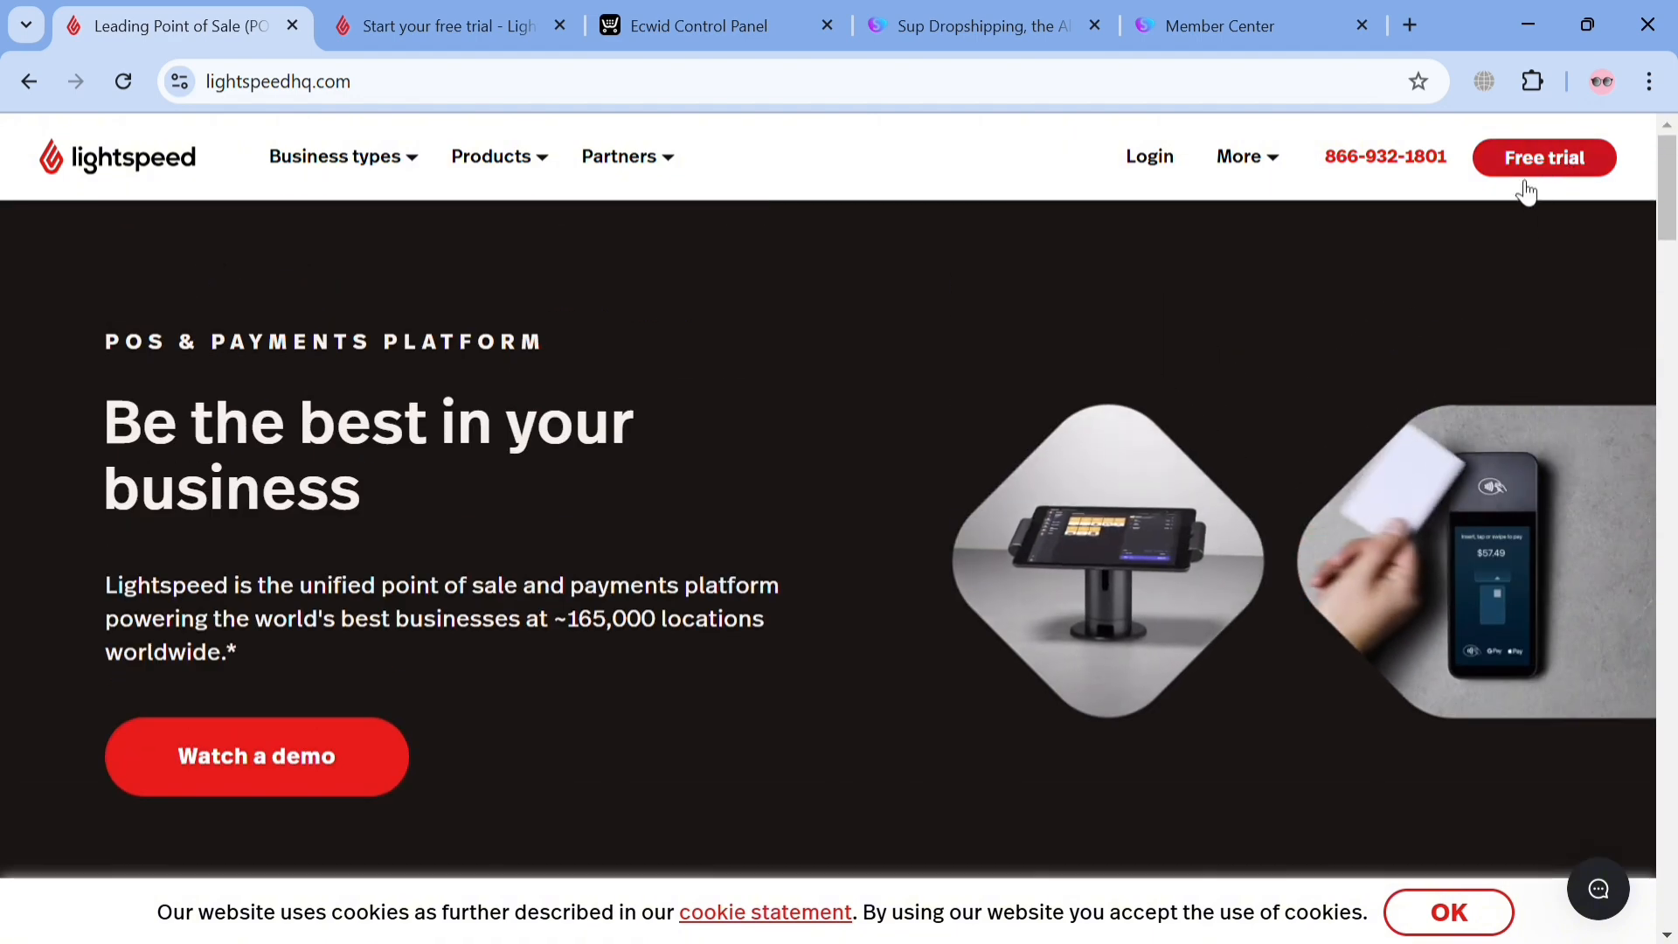
- Go past the Lightspeed free-trial page to the Ecwid Control Panel and open the catalog's product list
left_click(489, 27)
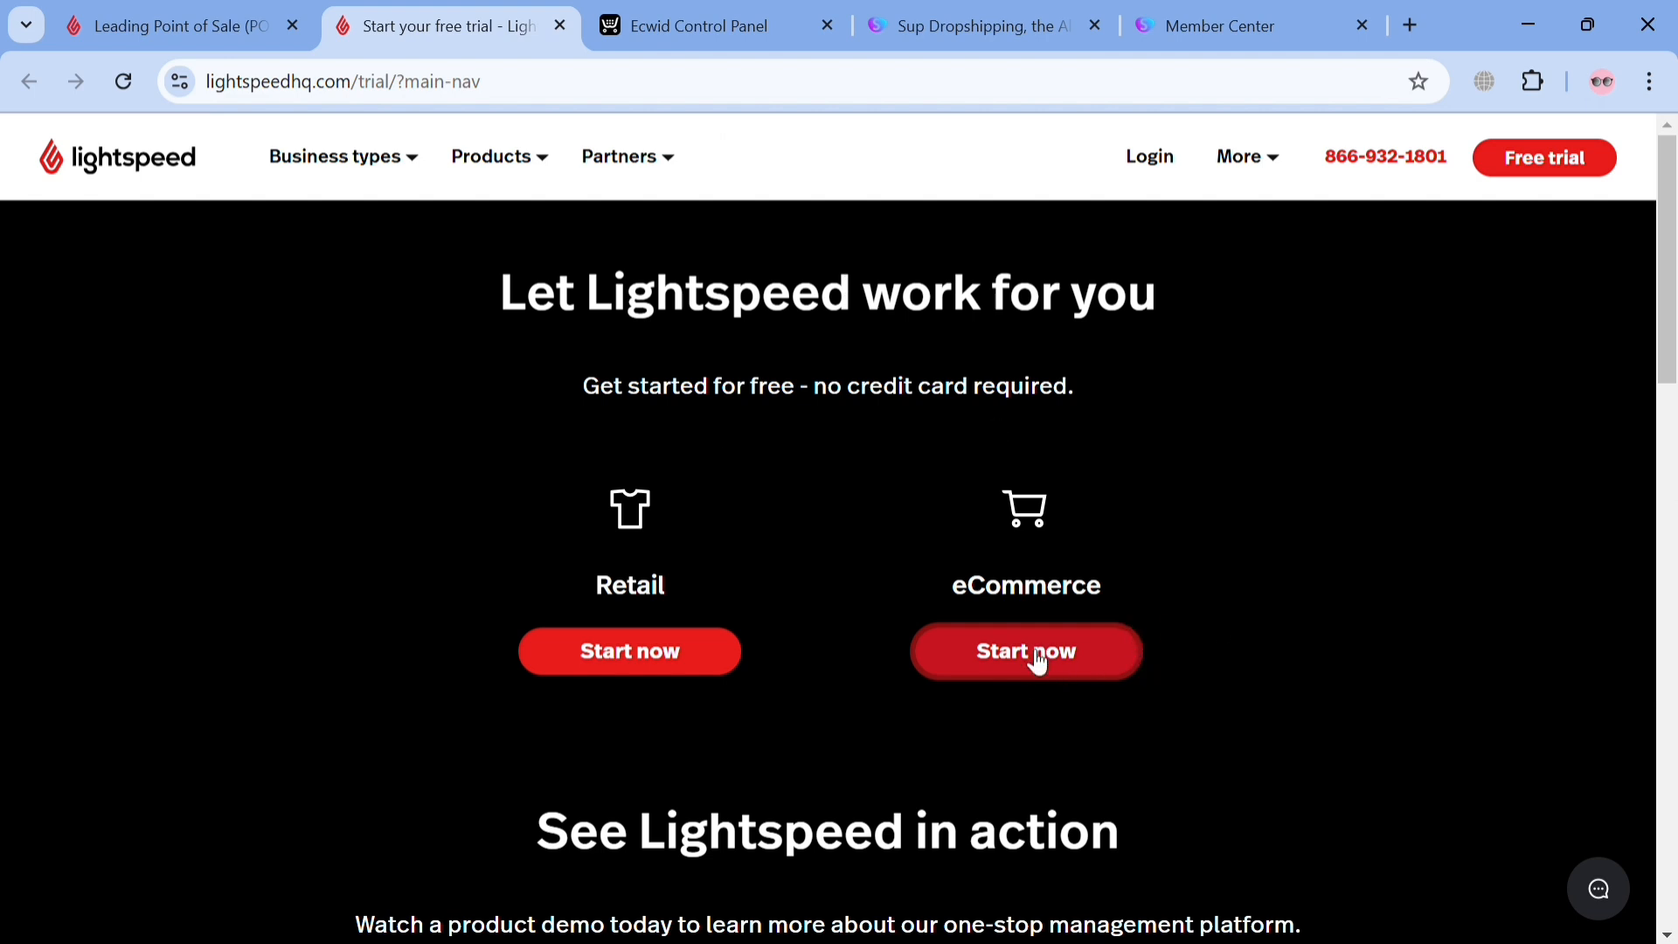
left_click(705, 12)
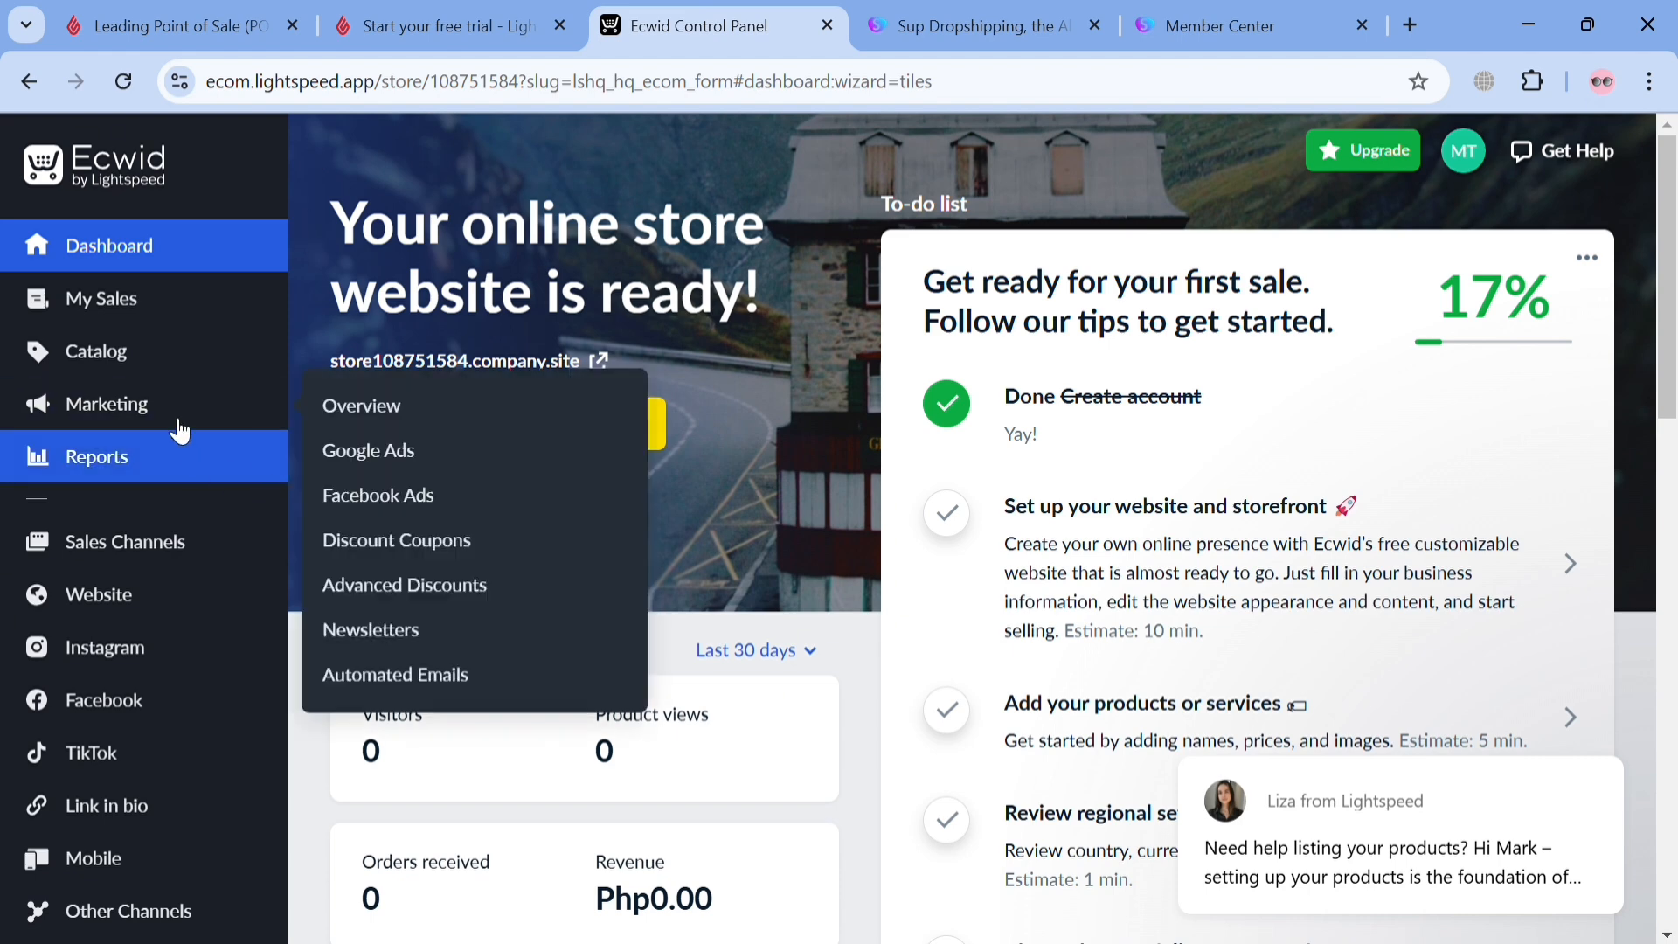
mouse_move(186, 311)
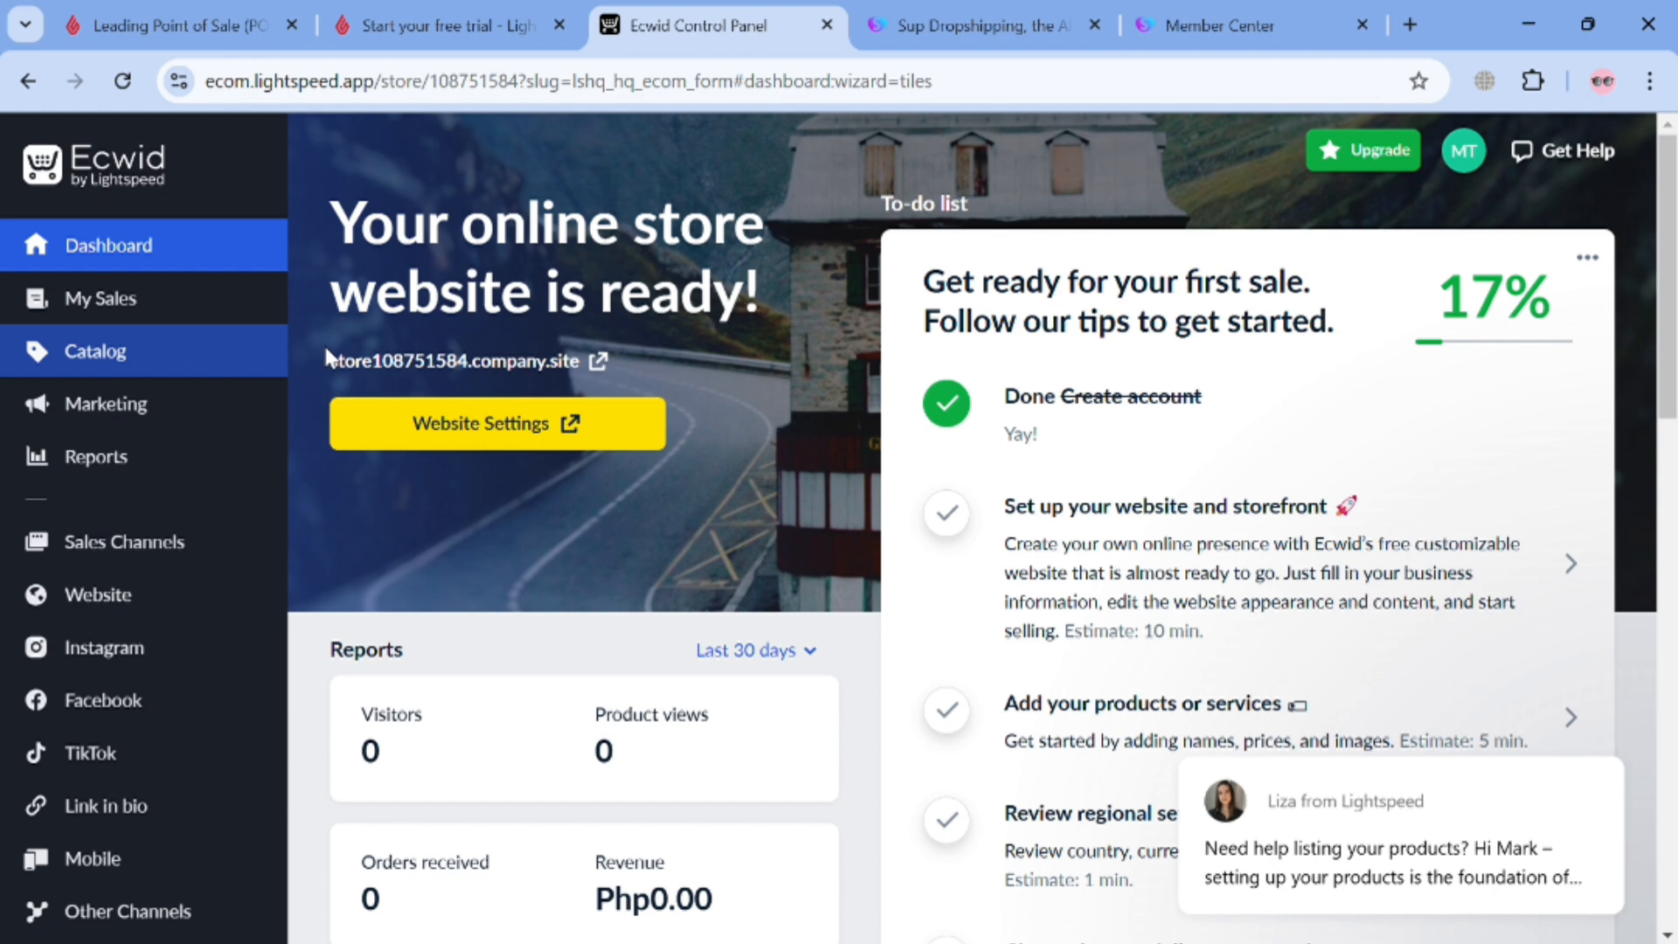
left_click(239, 367)
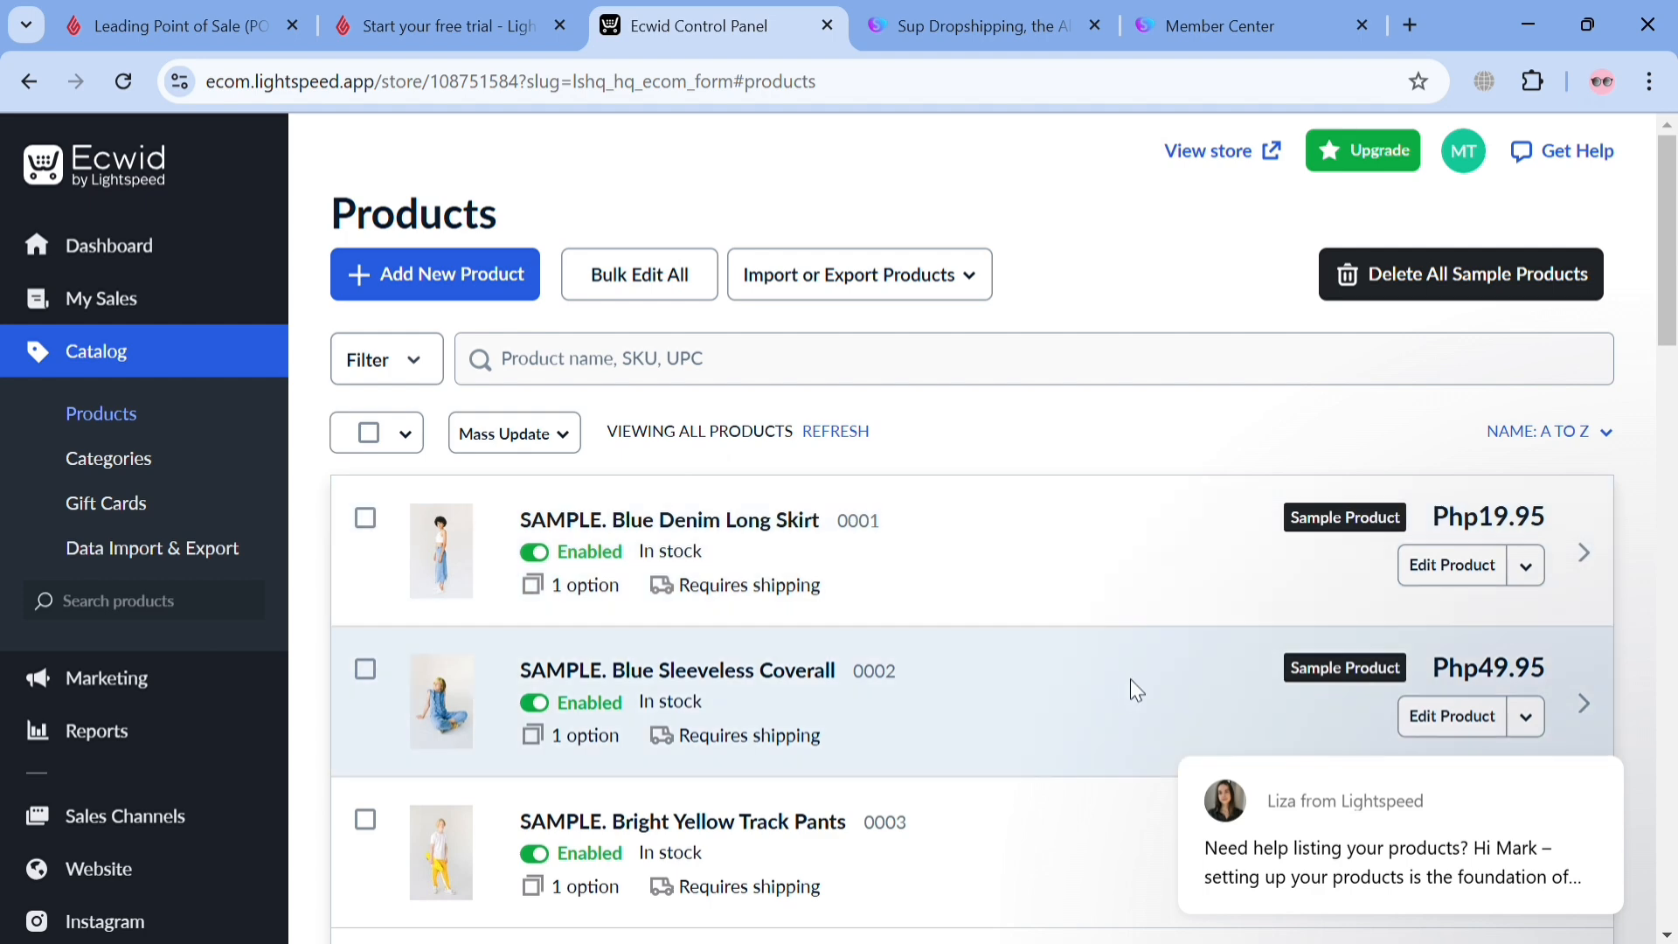
- Examine the blank new-product form, including its gallery, pricing and stock options, and leave it without saving
left_click(438, 278)
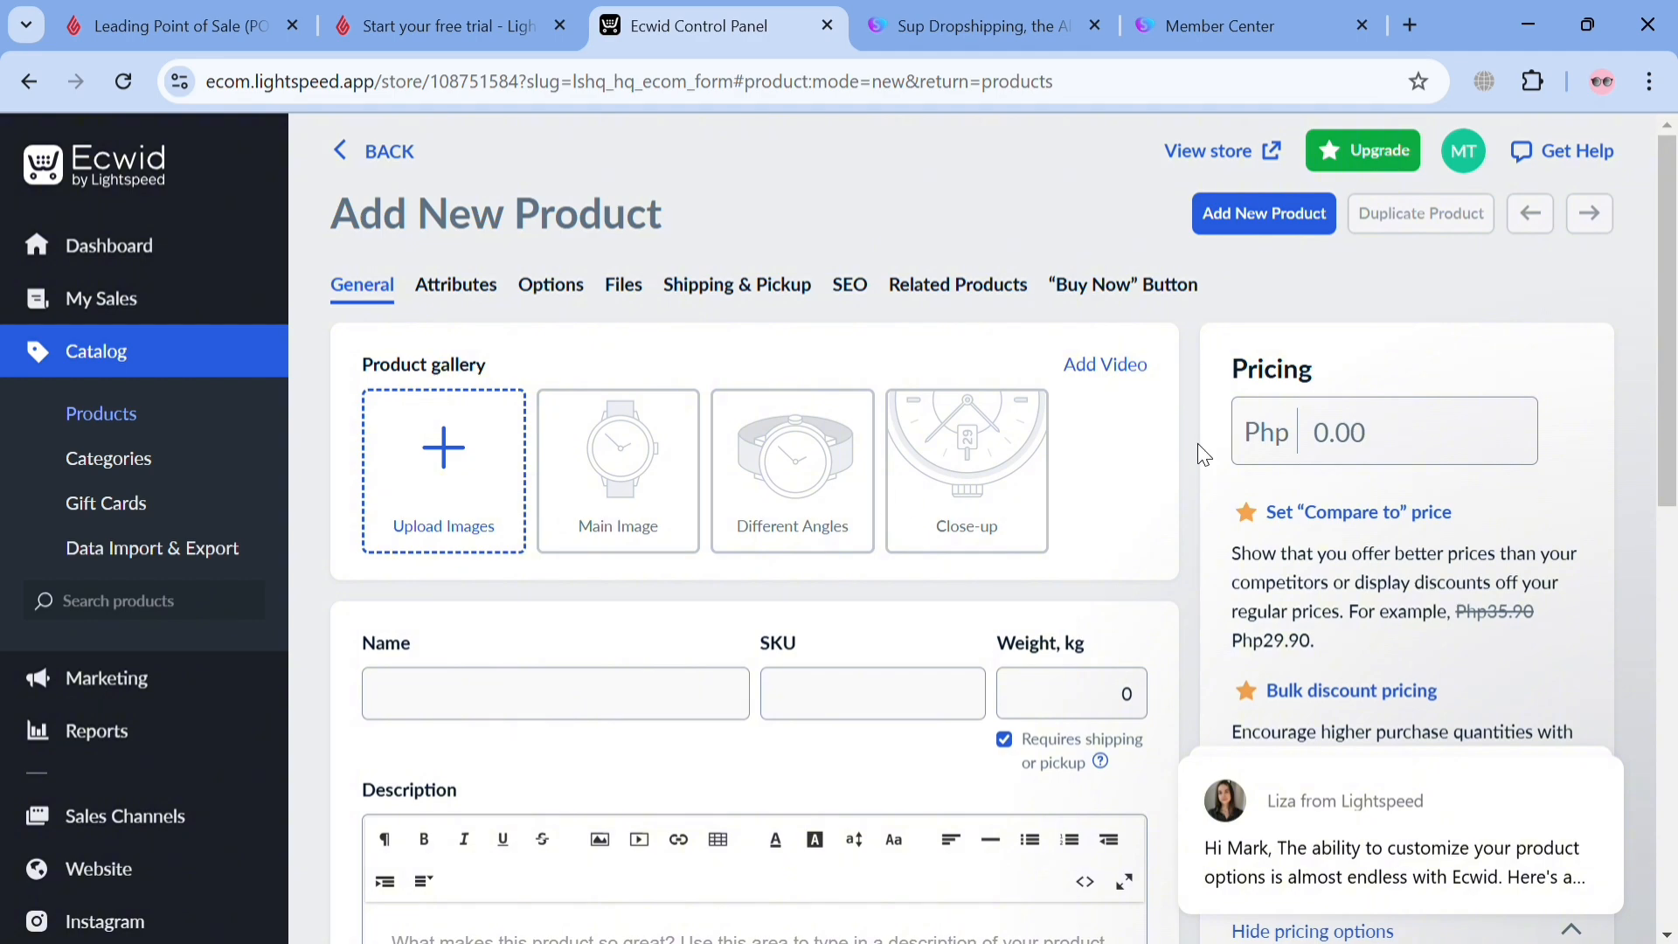
scroll(1198, 445, "down", 10)
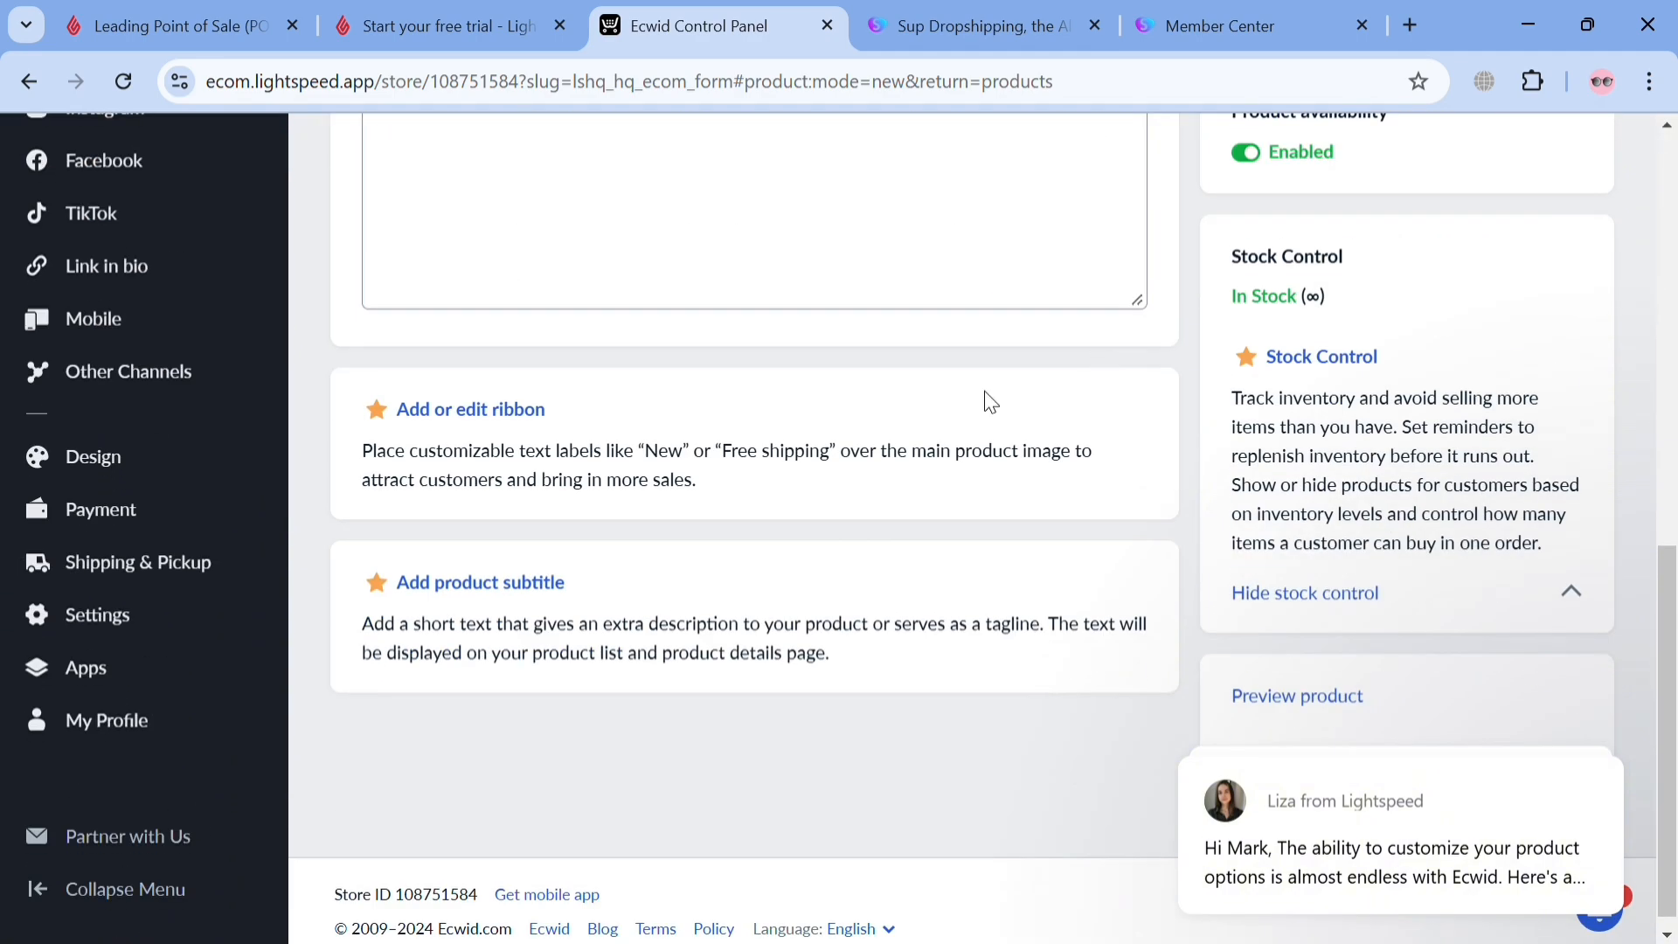
scroll(990, 402, "up", 10)
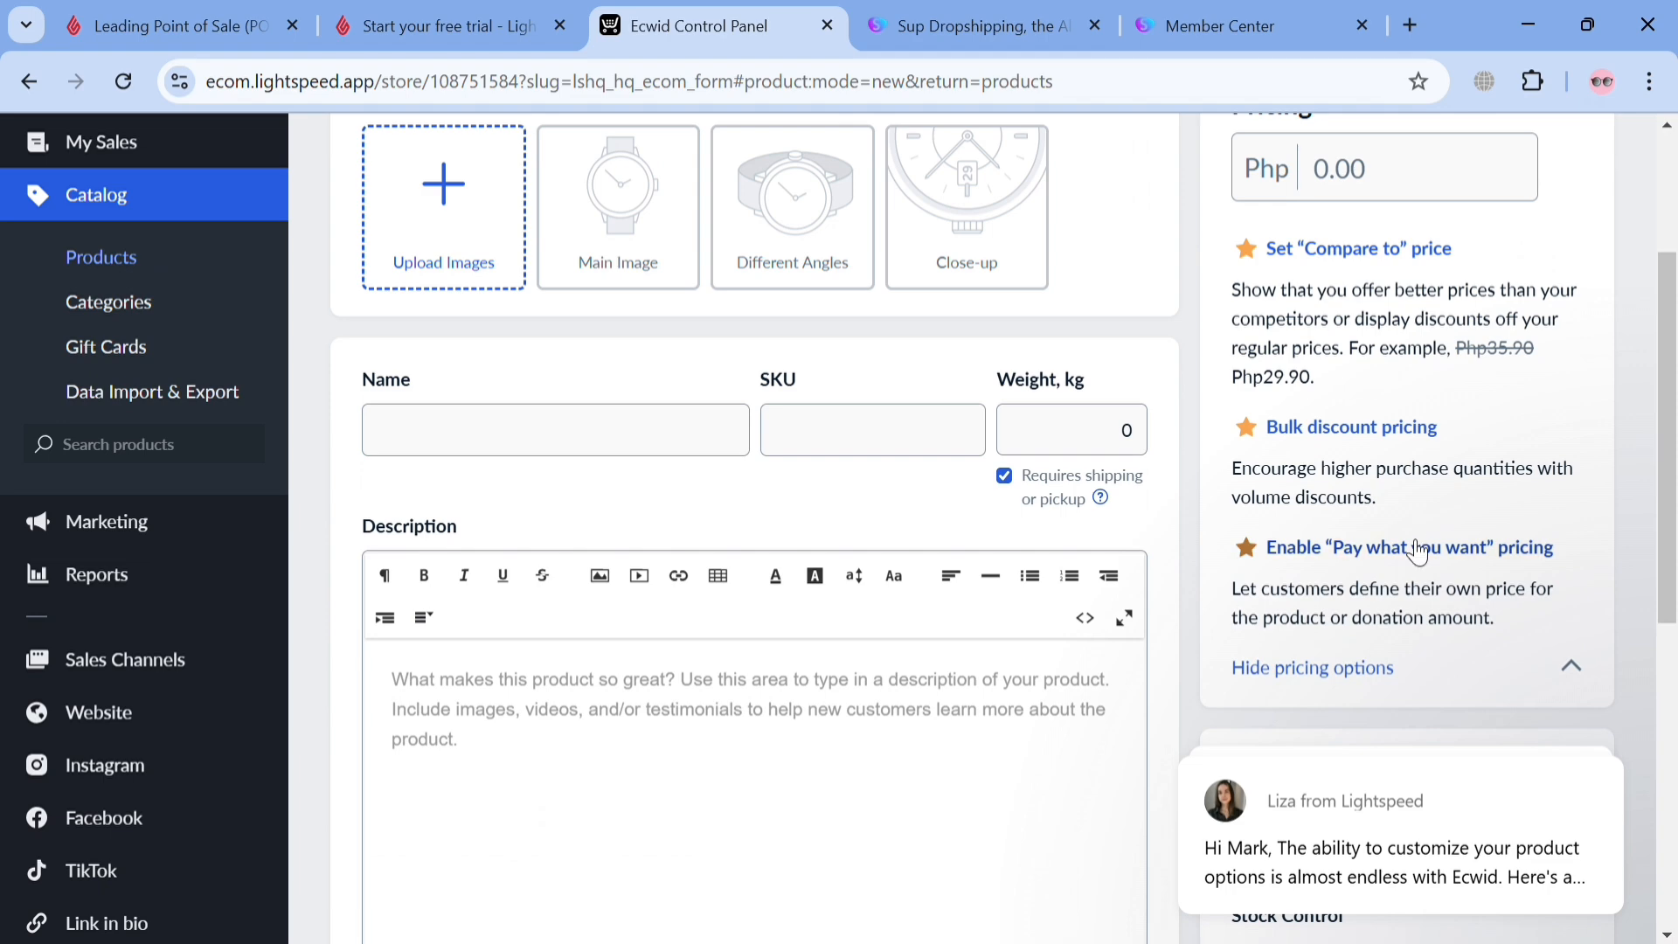
scroll(1277, 446, "up", 3)
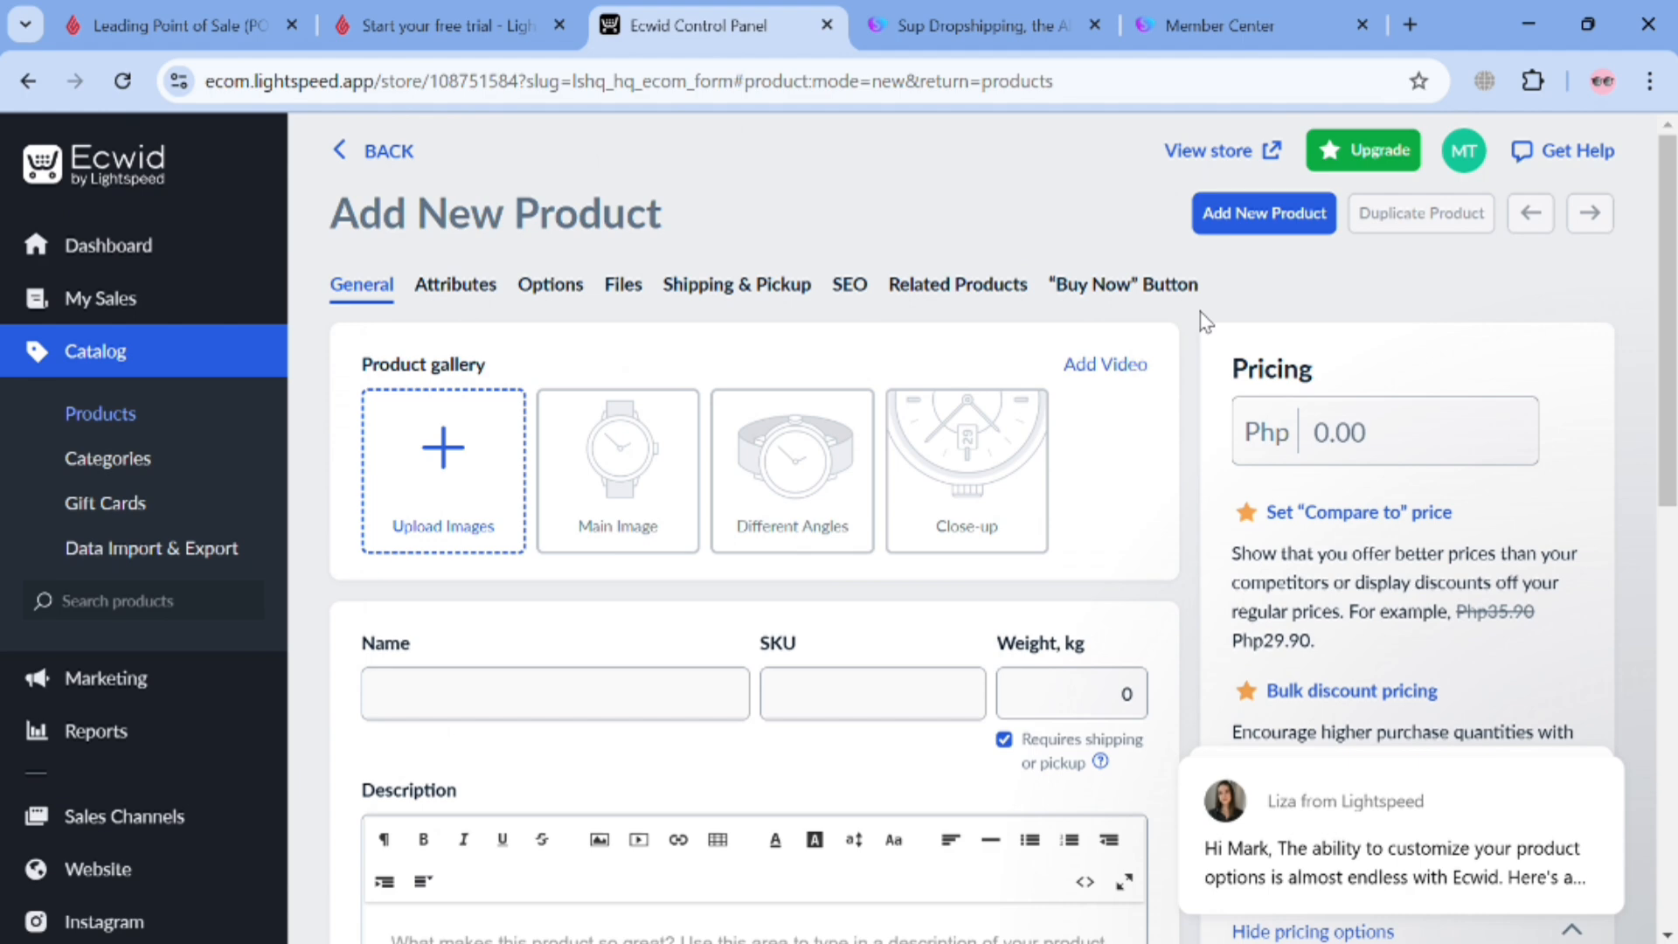
left_click(385, 154)
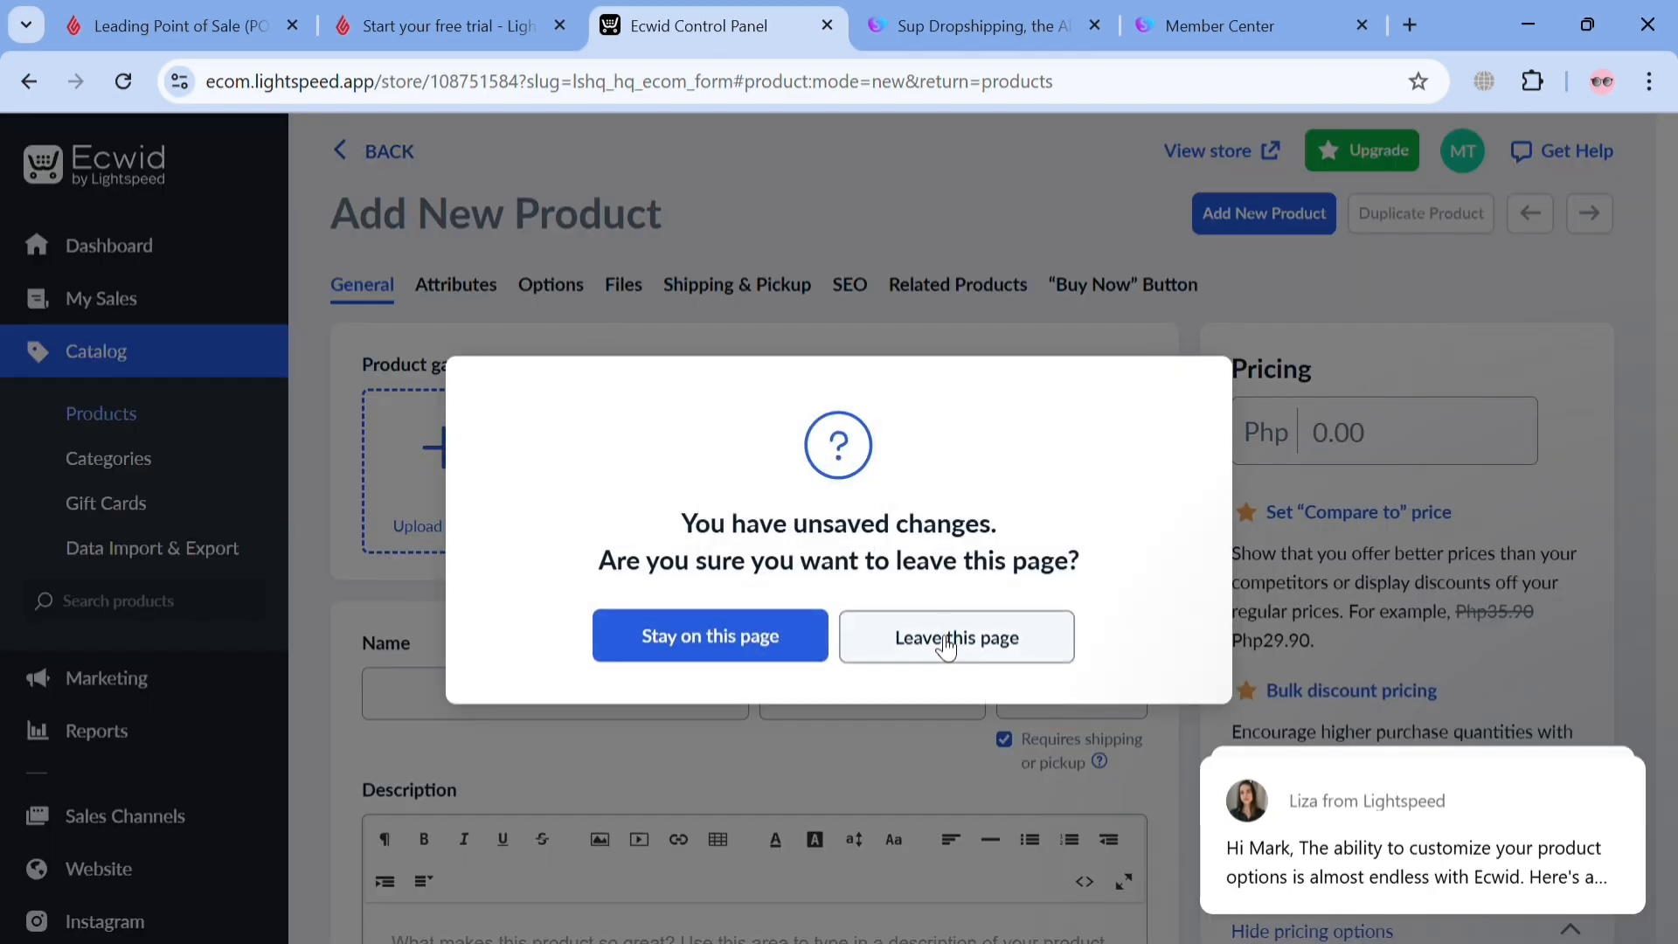
left_click(947, 647)
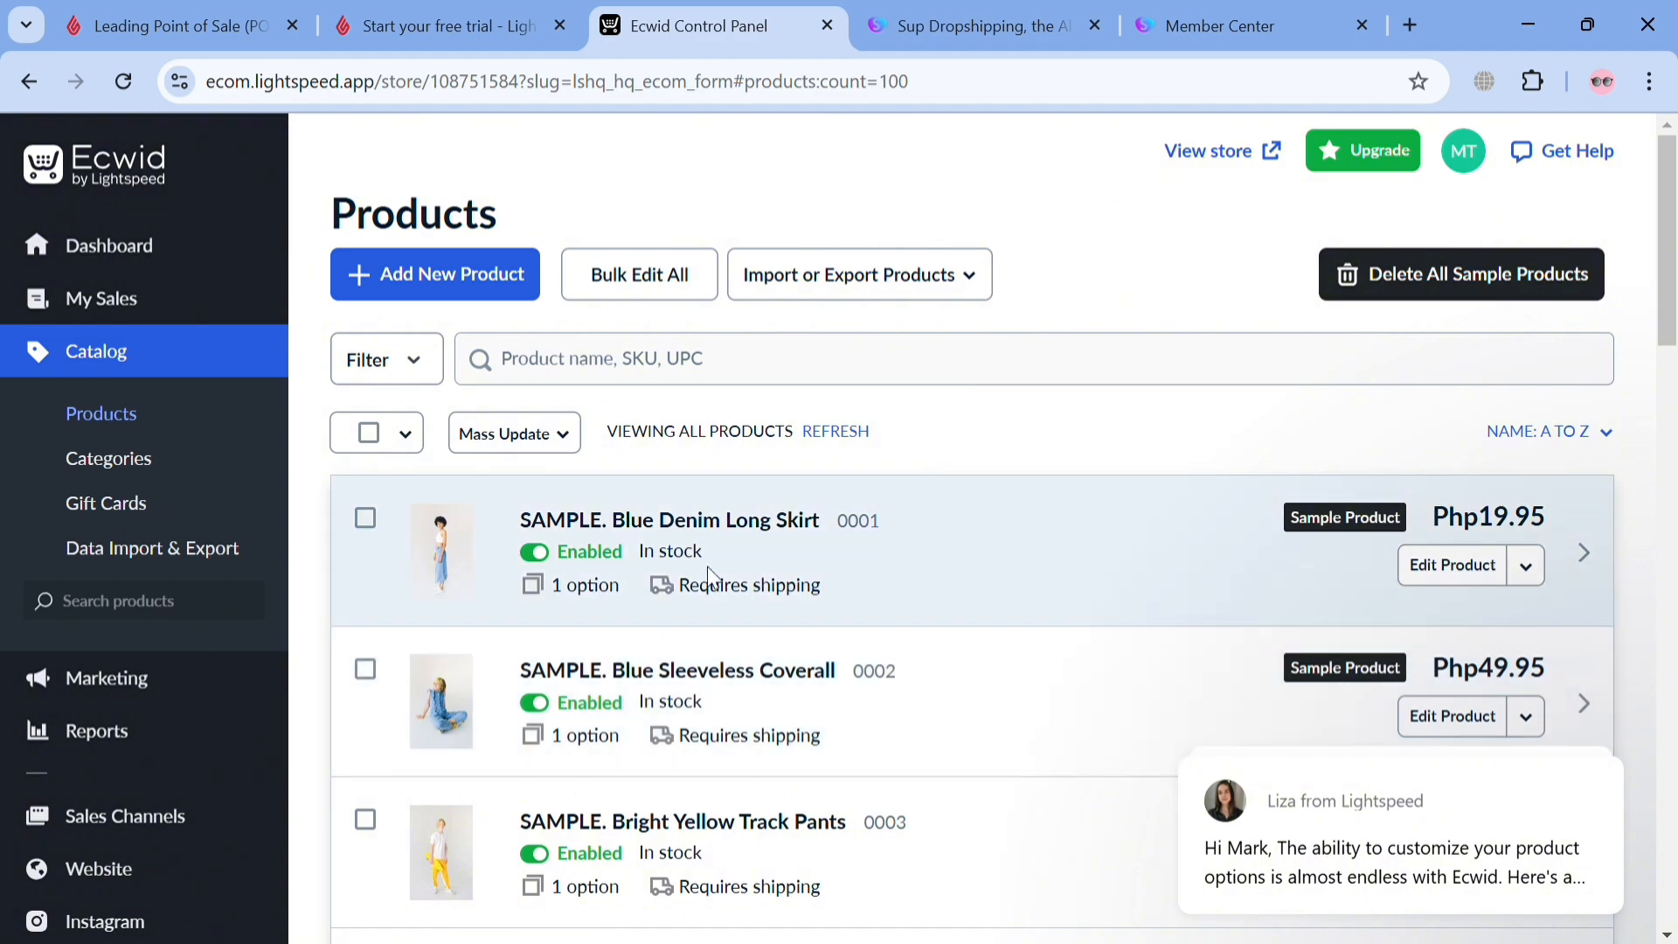
- Open the App Market and search it for "dropshipping"
scroll(243, 673, "down", 10)
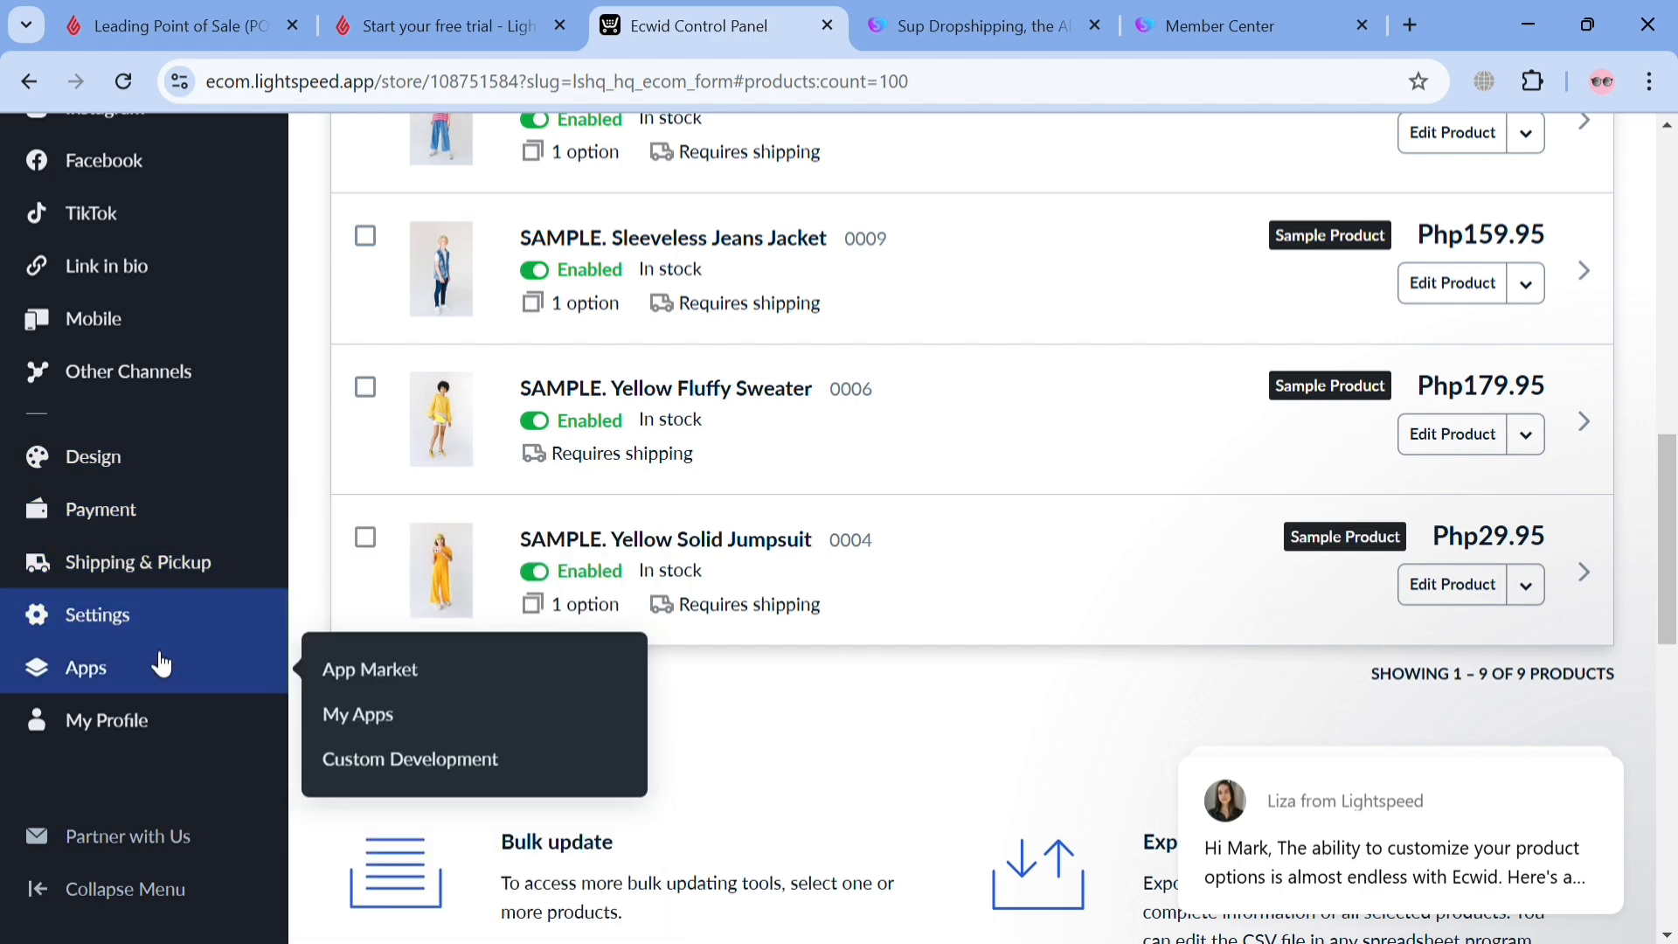
left_click(151, 655)
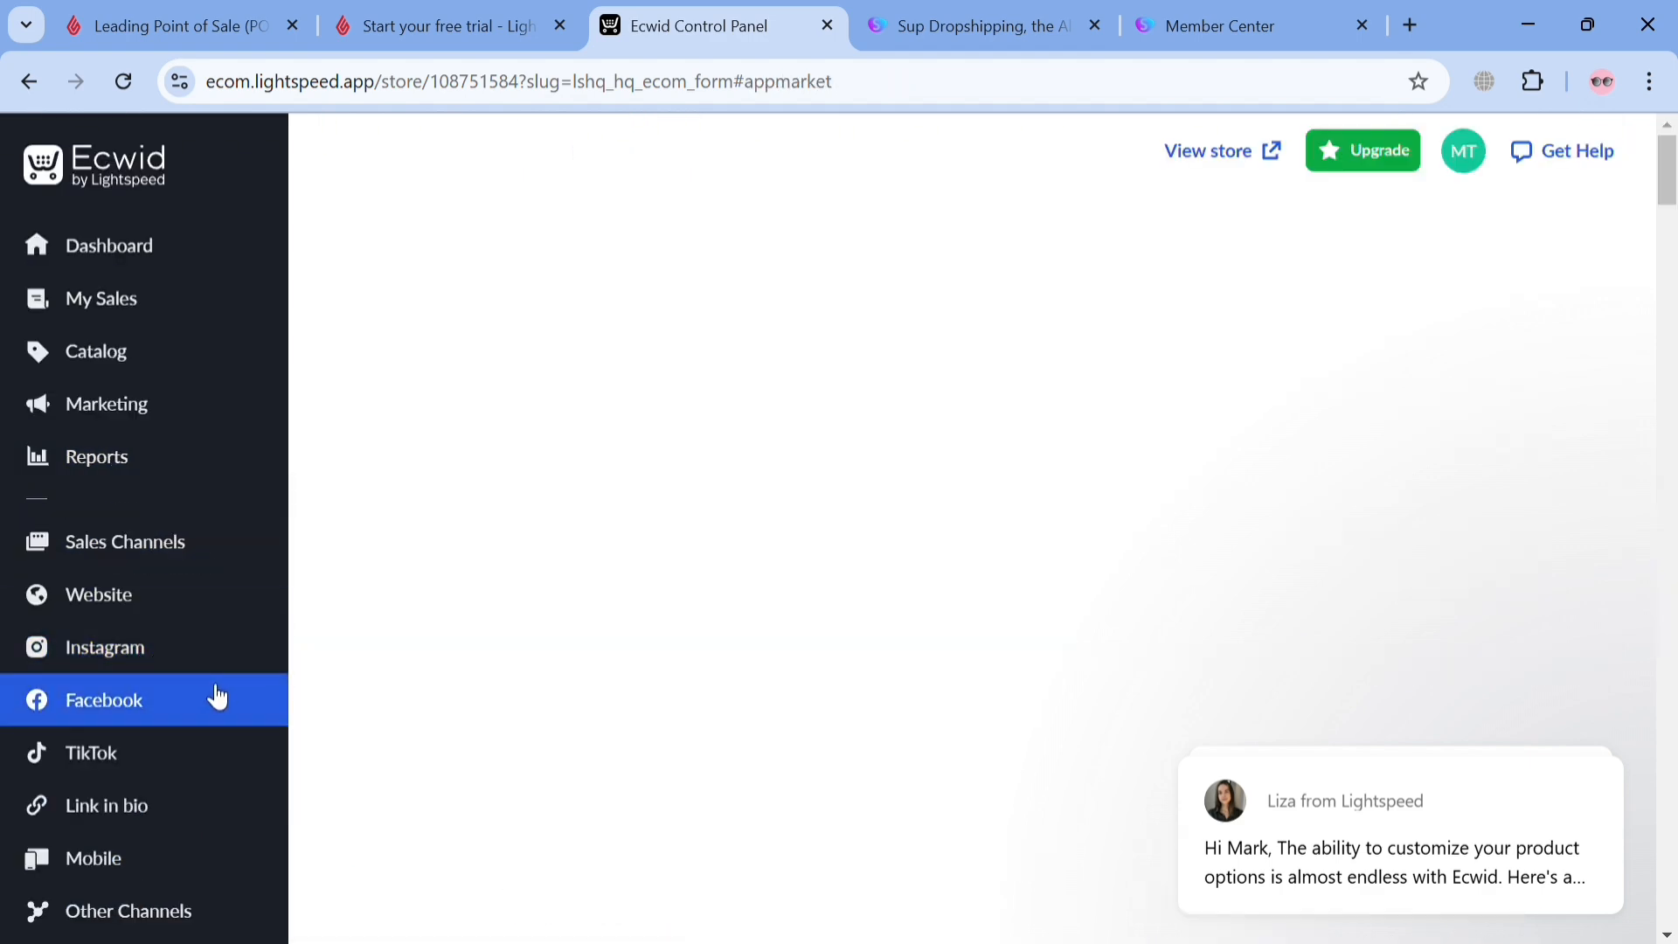
scroll(180, 704, "down", 7)
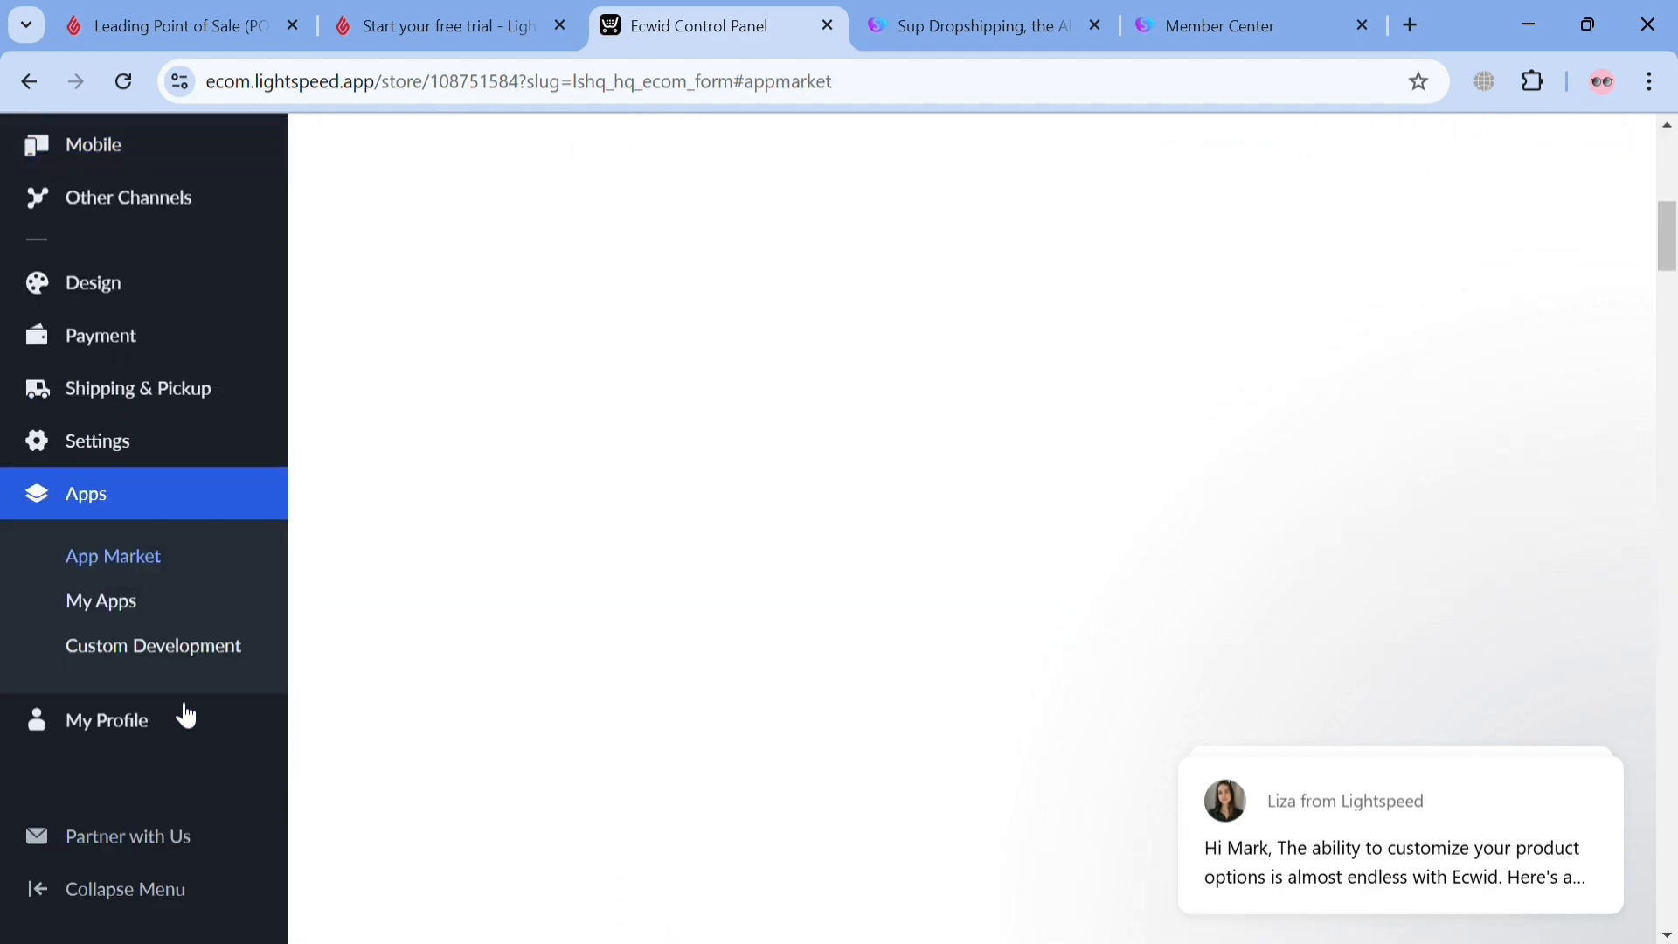
scroll(974, 581, "up", 10)
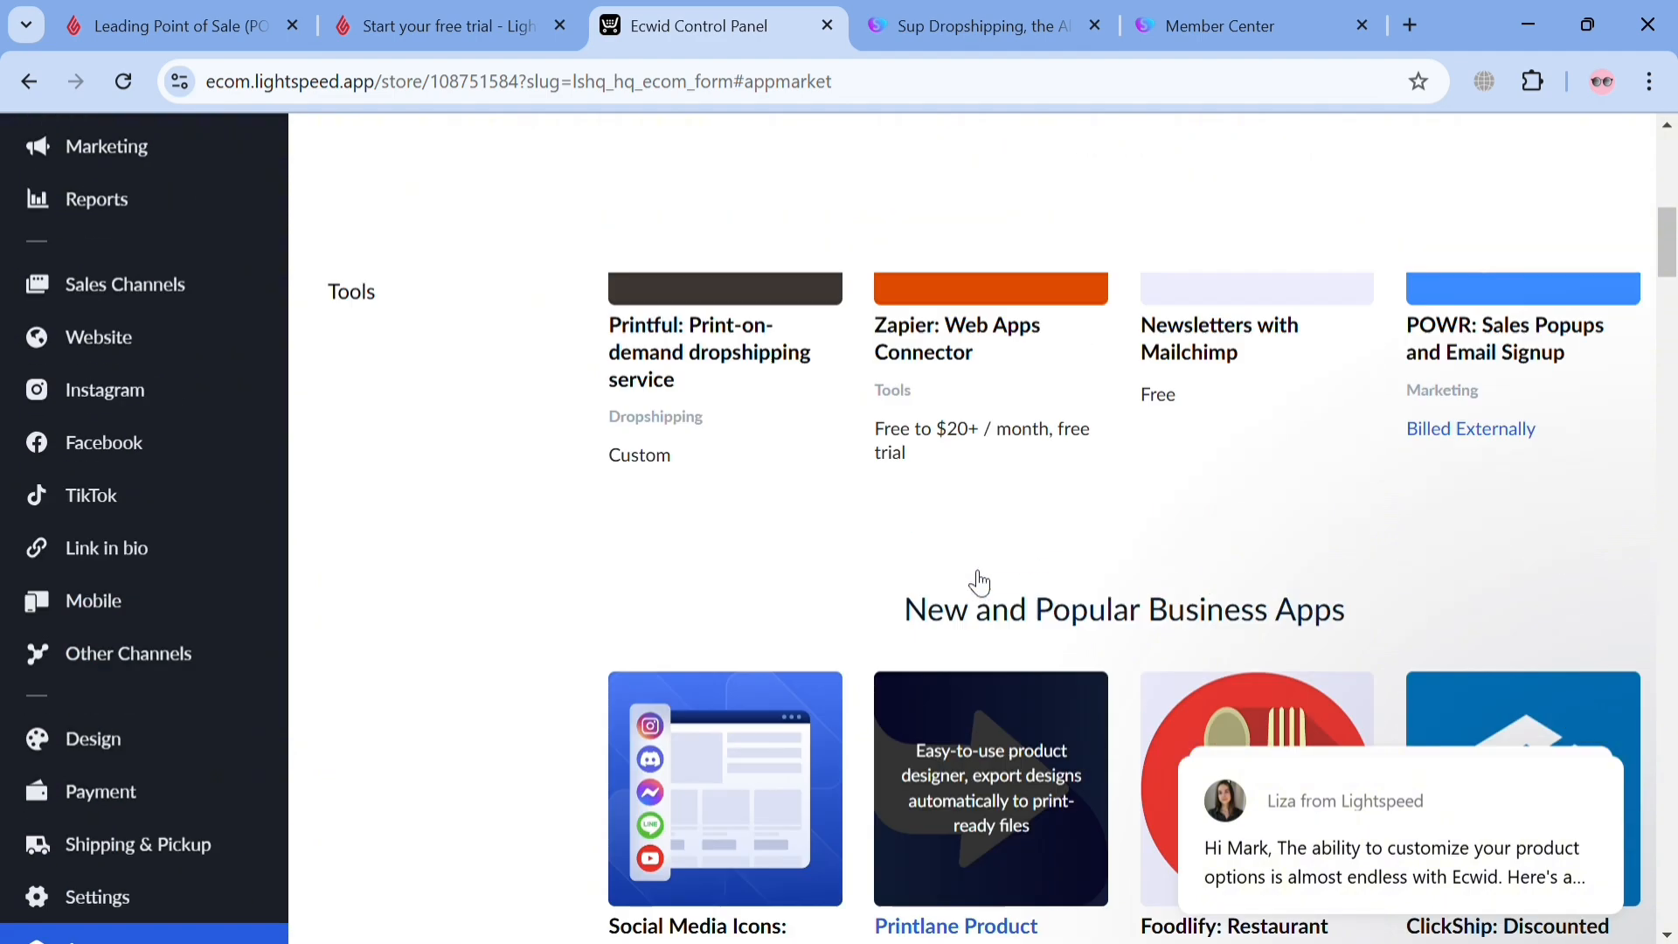
left_click(502, 261)
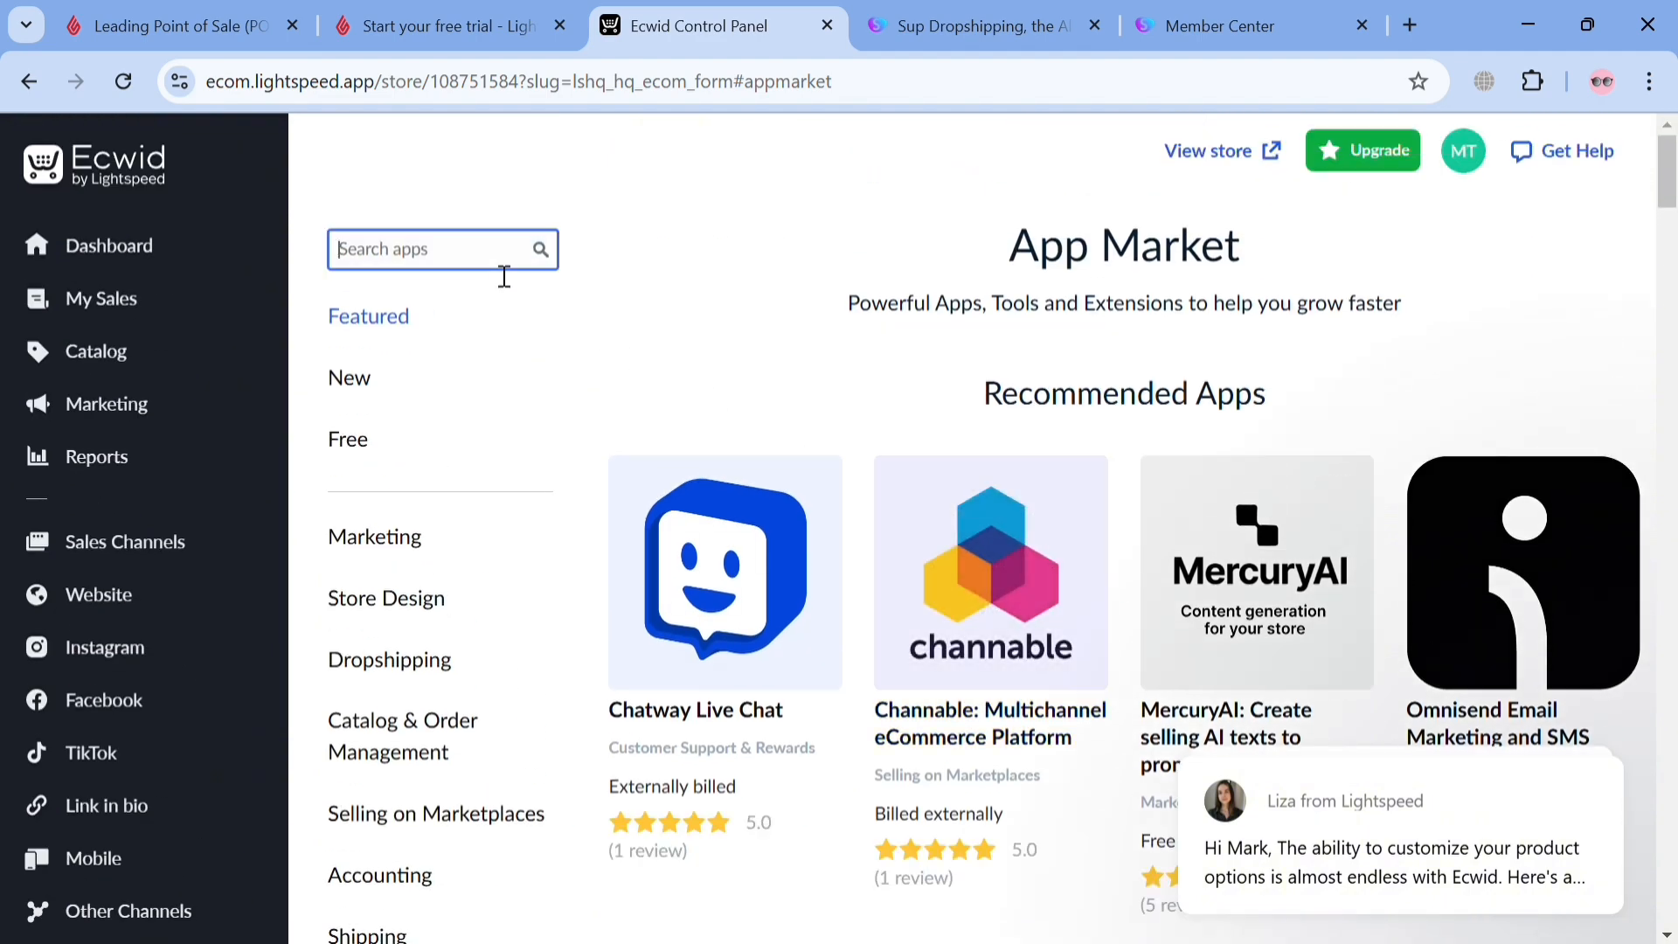
type("dropshipping")
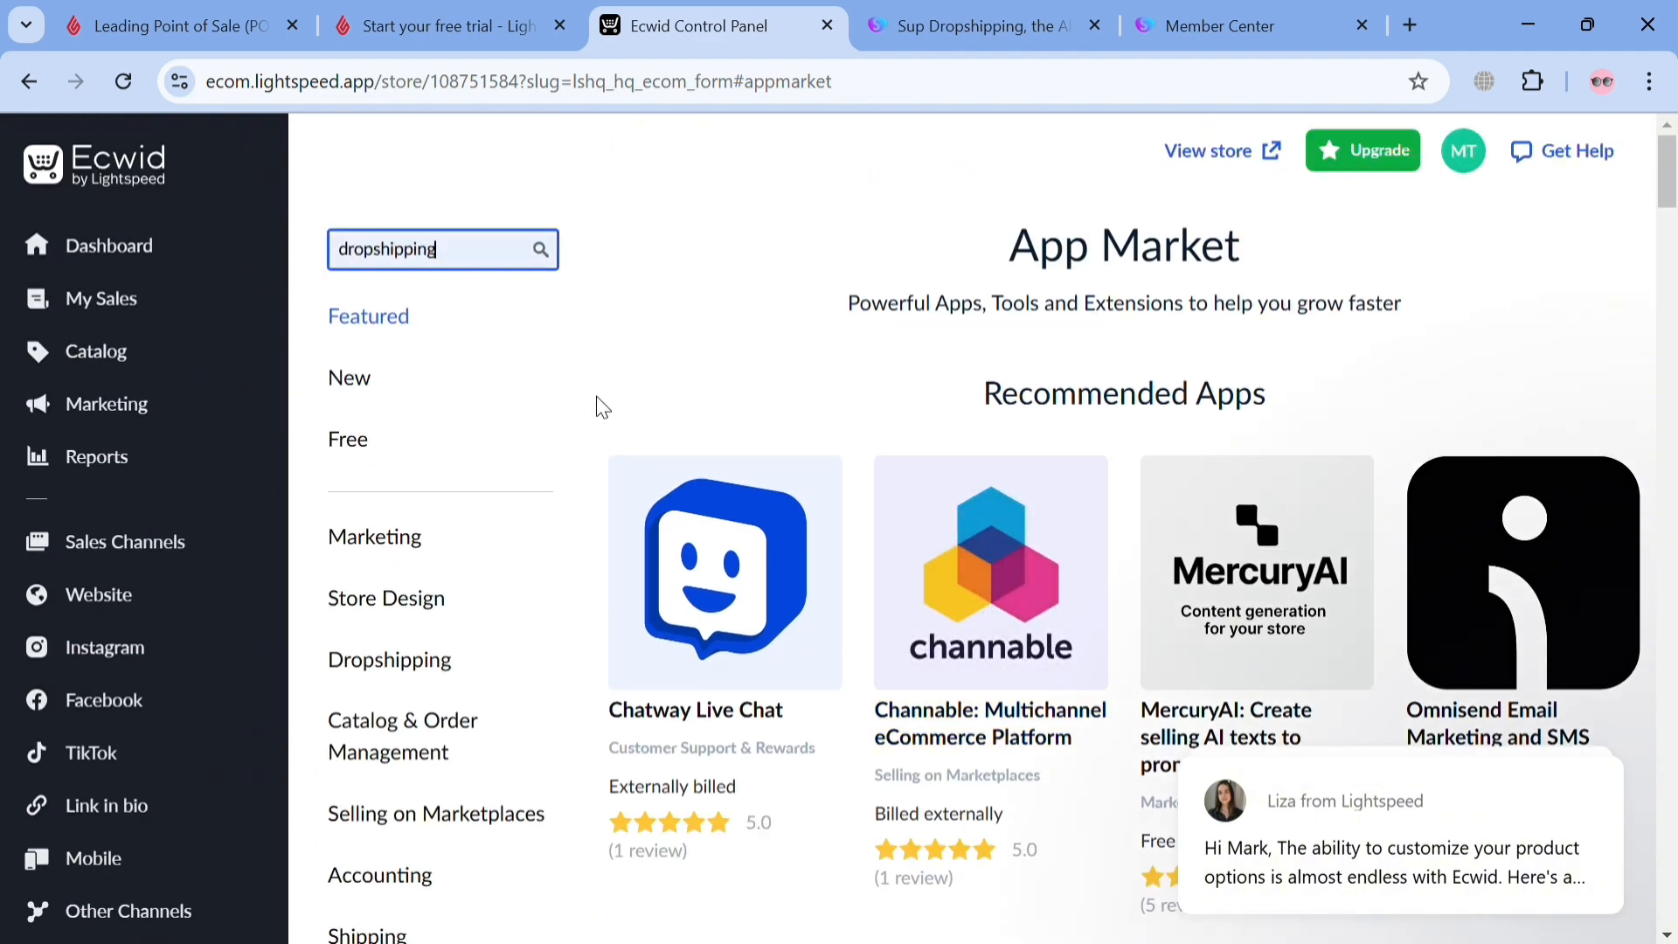
key("Return")
- Clear all the support chat notifications covering the dropshipping search results
scroll(1438, 527, "down", 3)
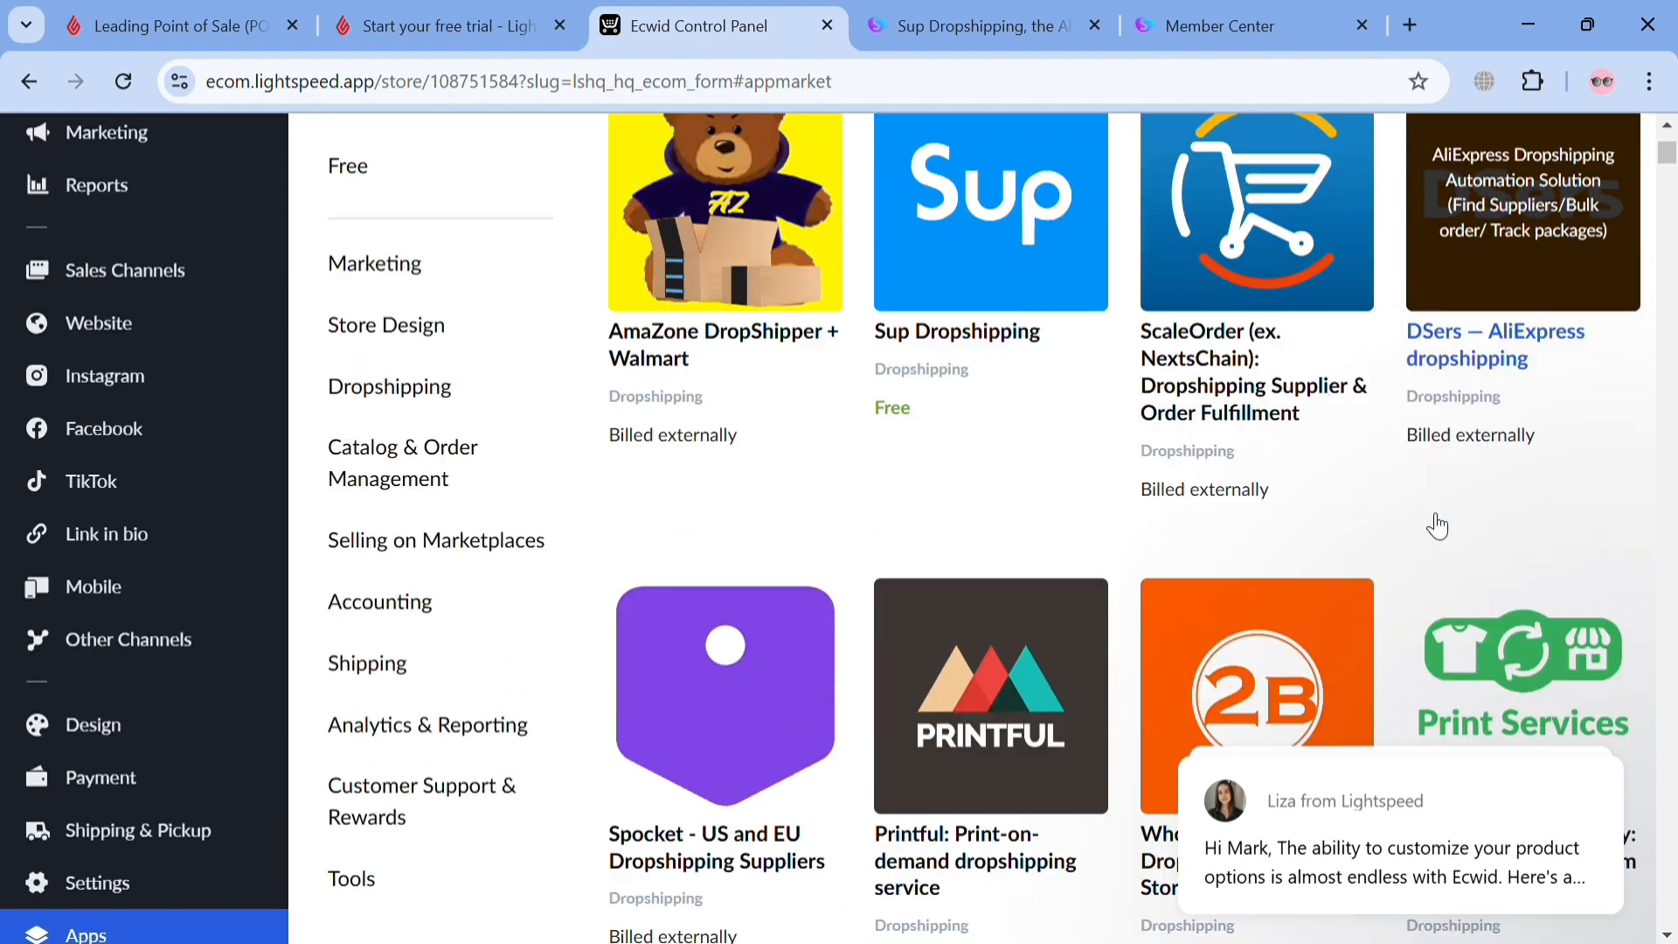
scroll(1438, 527, "down", 2)
mouse_move(1611, 794)
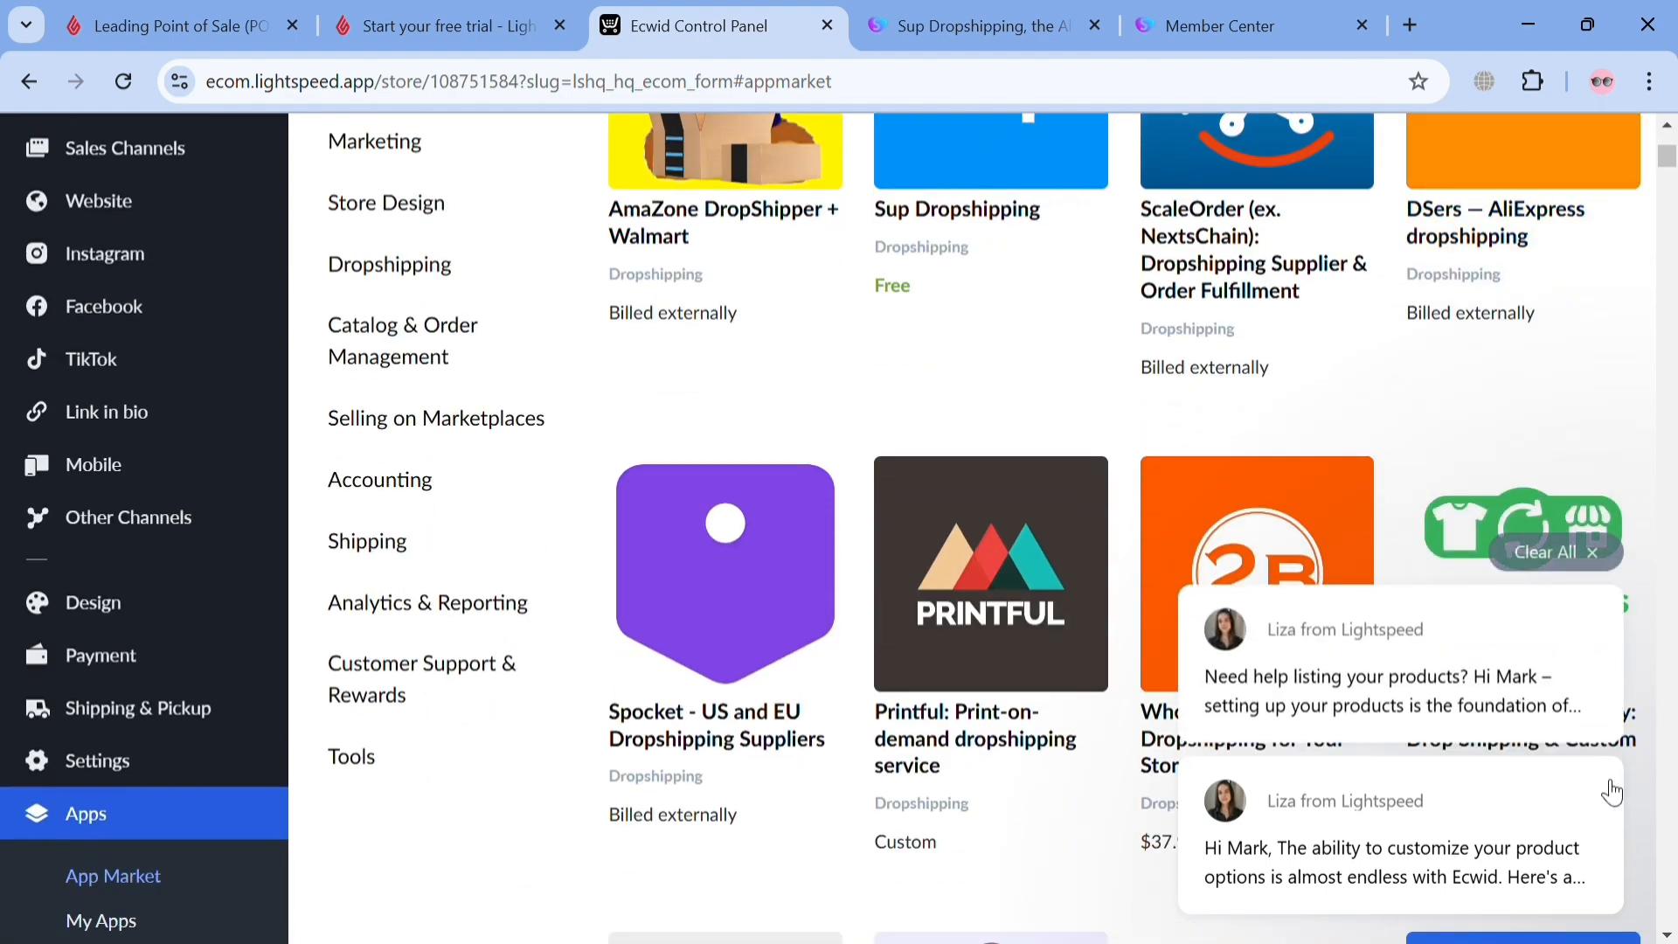
left_click(1587, 567)
- Look through the dropshipping apps found and open the Sup Dropshipping app page
scroll(1536, 589, "down", 9)
scroll(1383, 588, "up", 6)
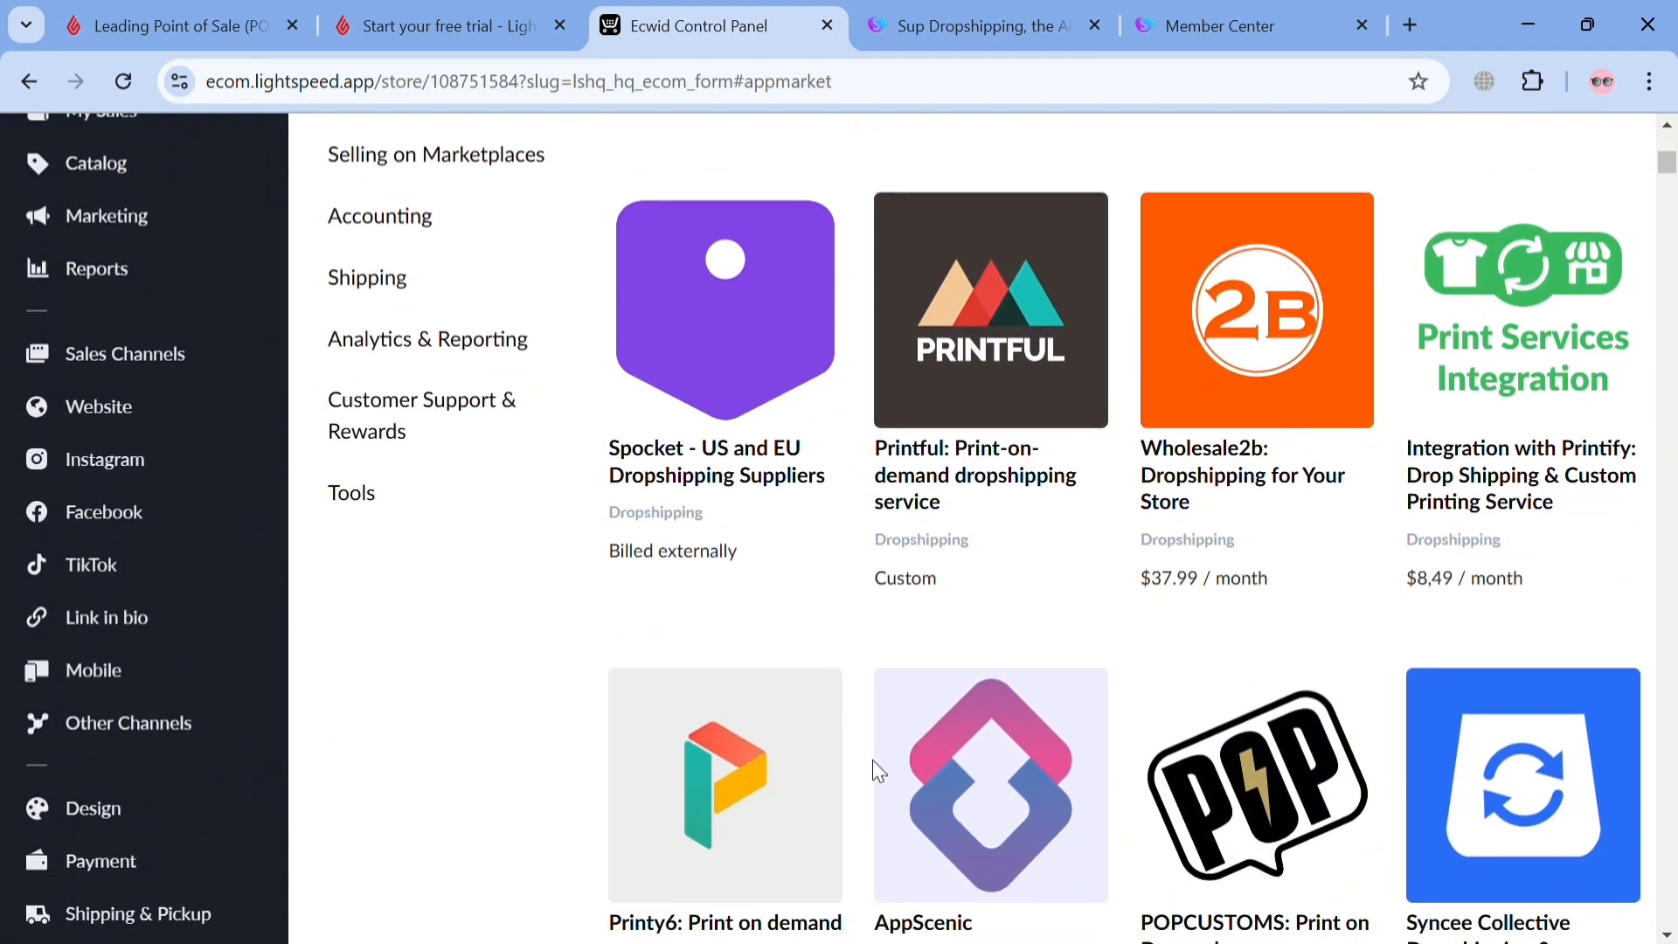
scroll(874, 769, "down", 3)
scroll(874, 765, "up", 10)
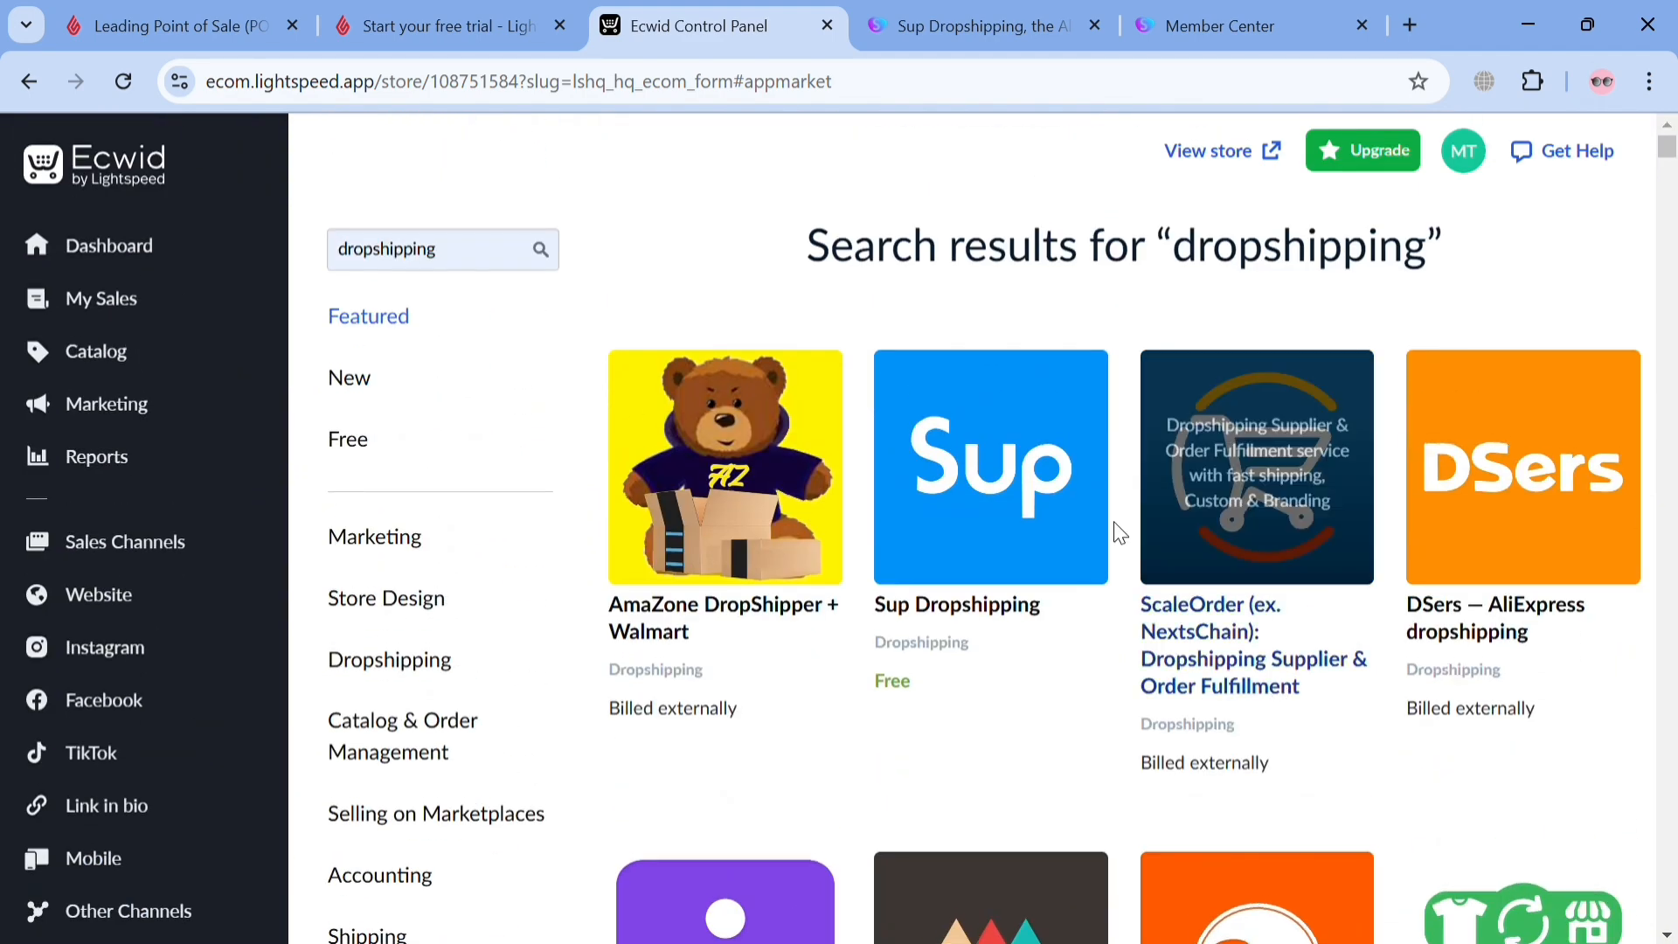
left_click(1045, 509)
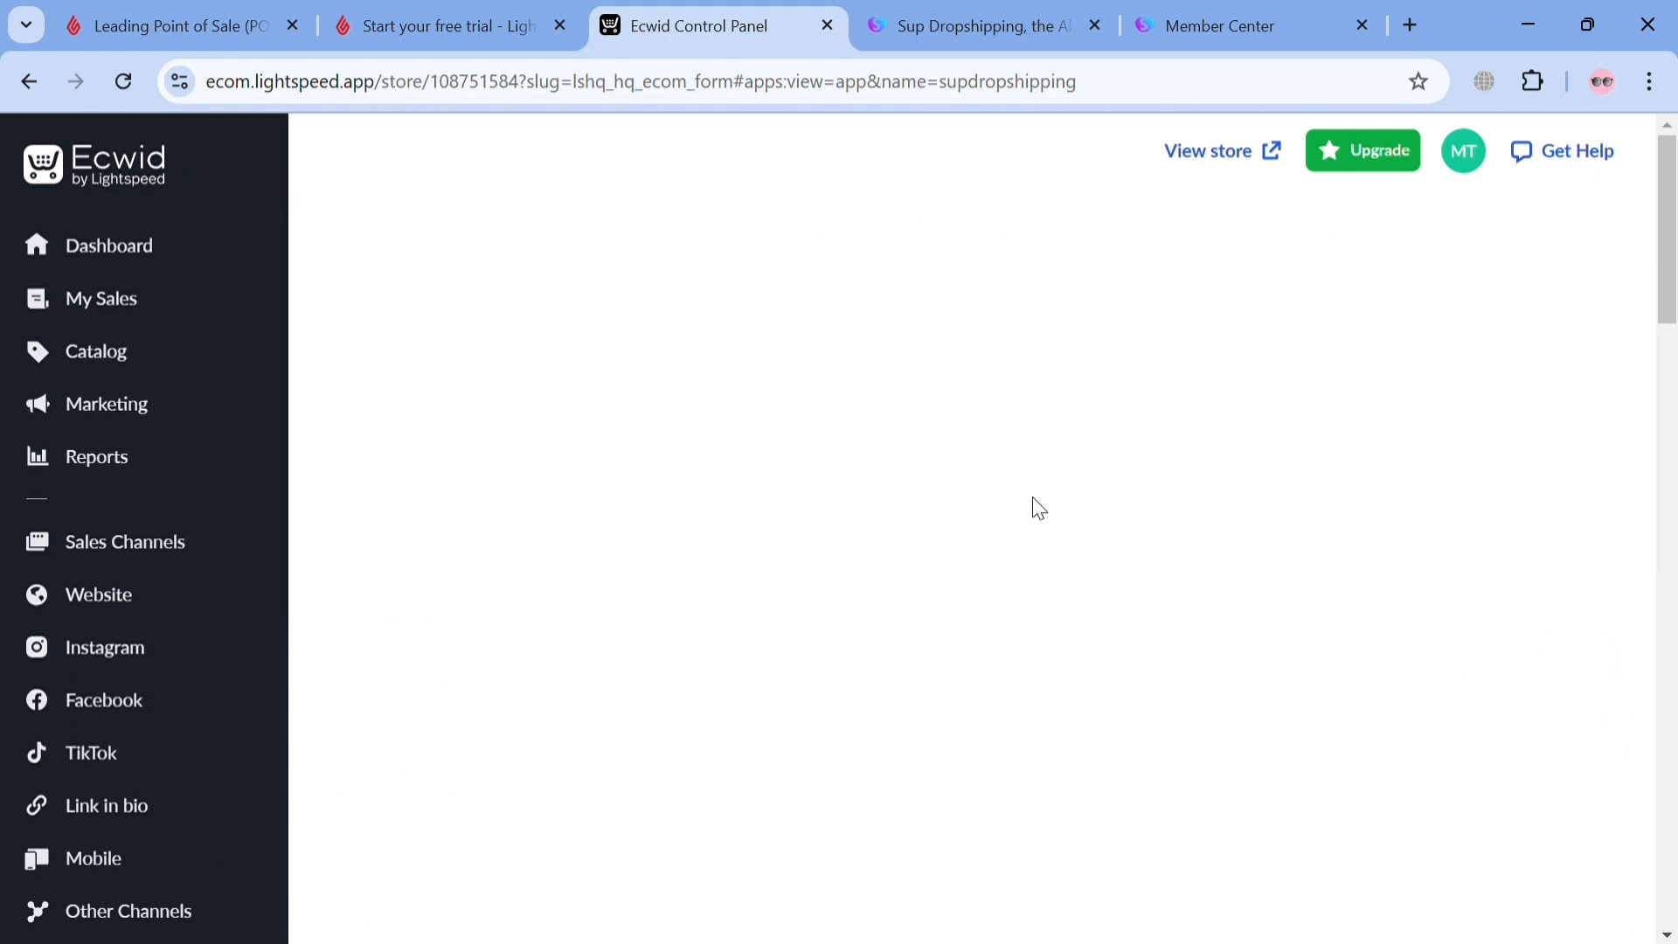
- Look through the Sup Dropshipping app page, including its price, rating and feature descriptions
scroll(1106, 543, "down", 3)
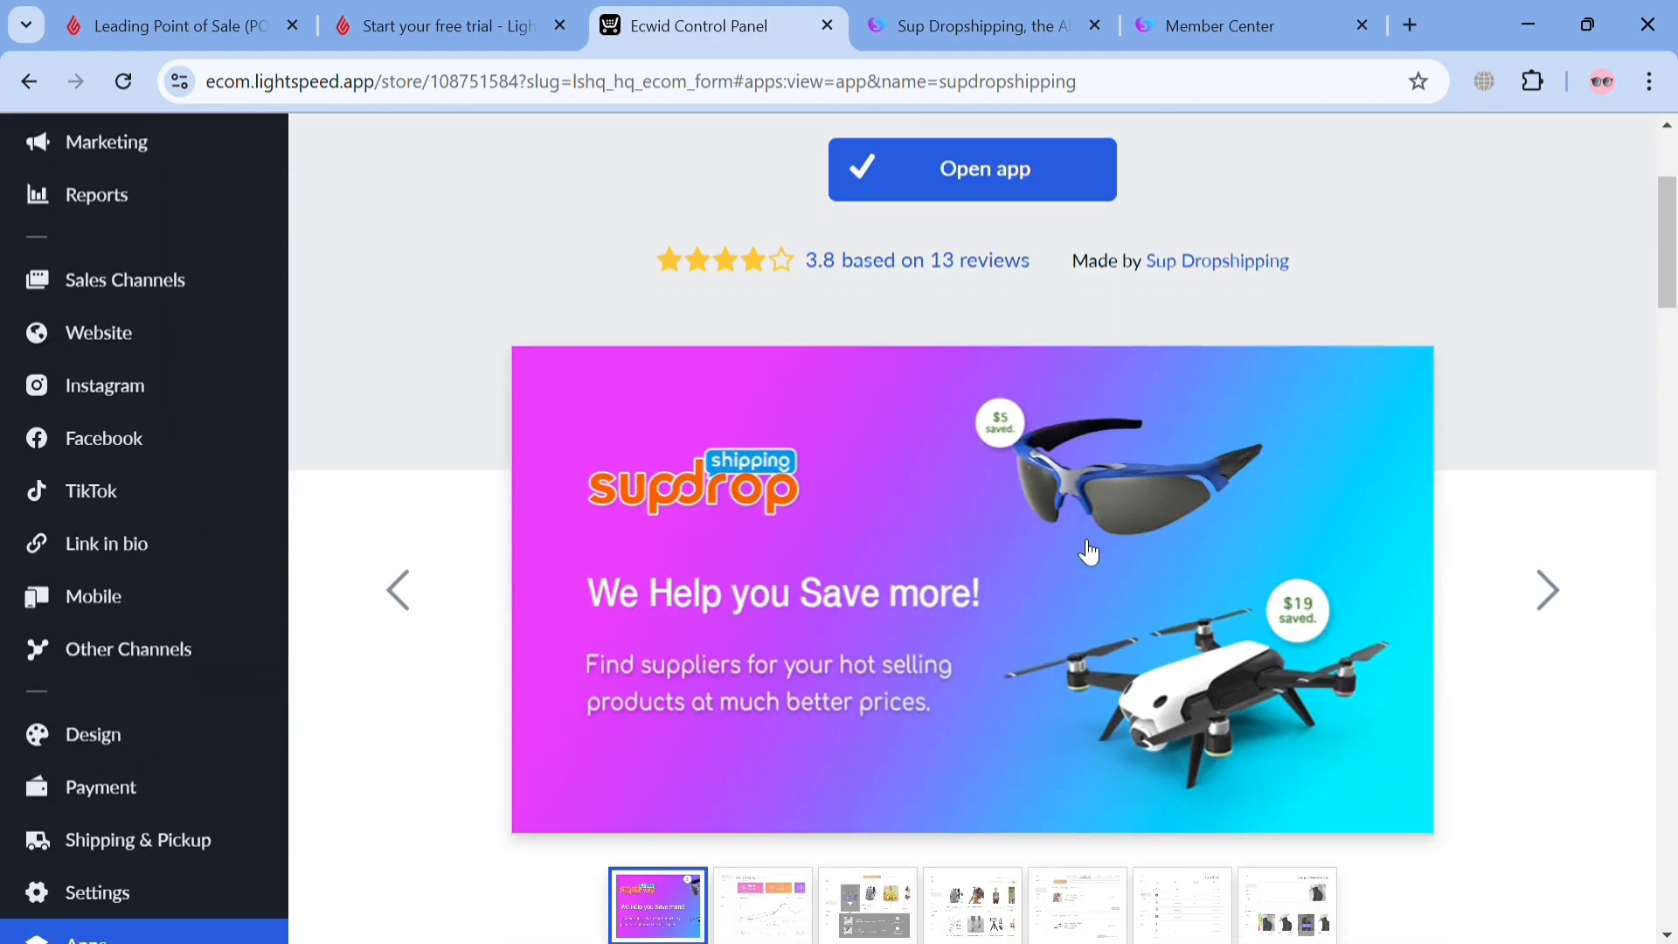
scroll(1086, 544, "up", 3)
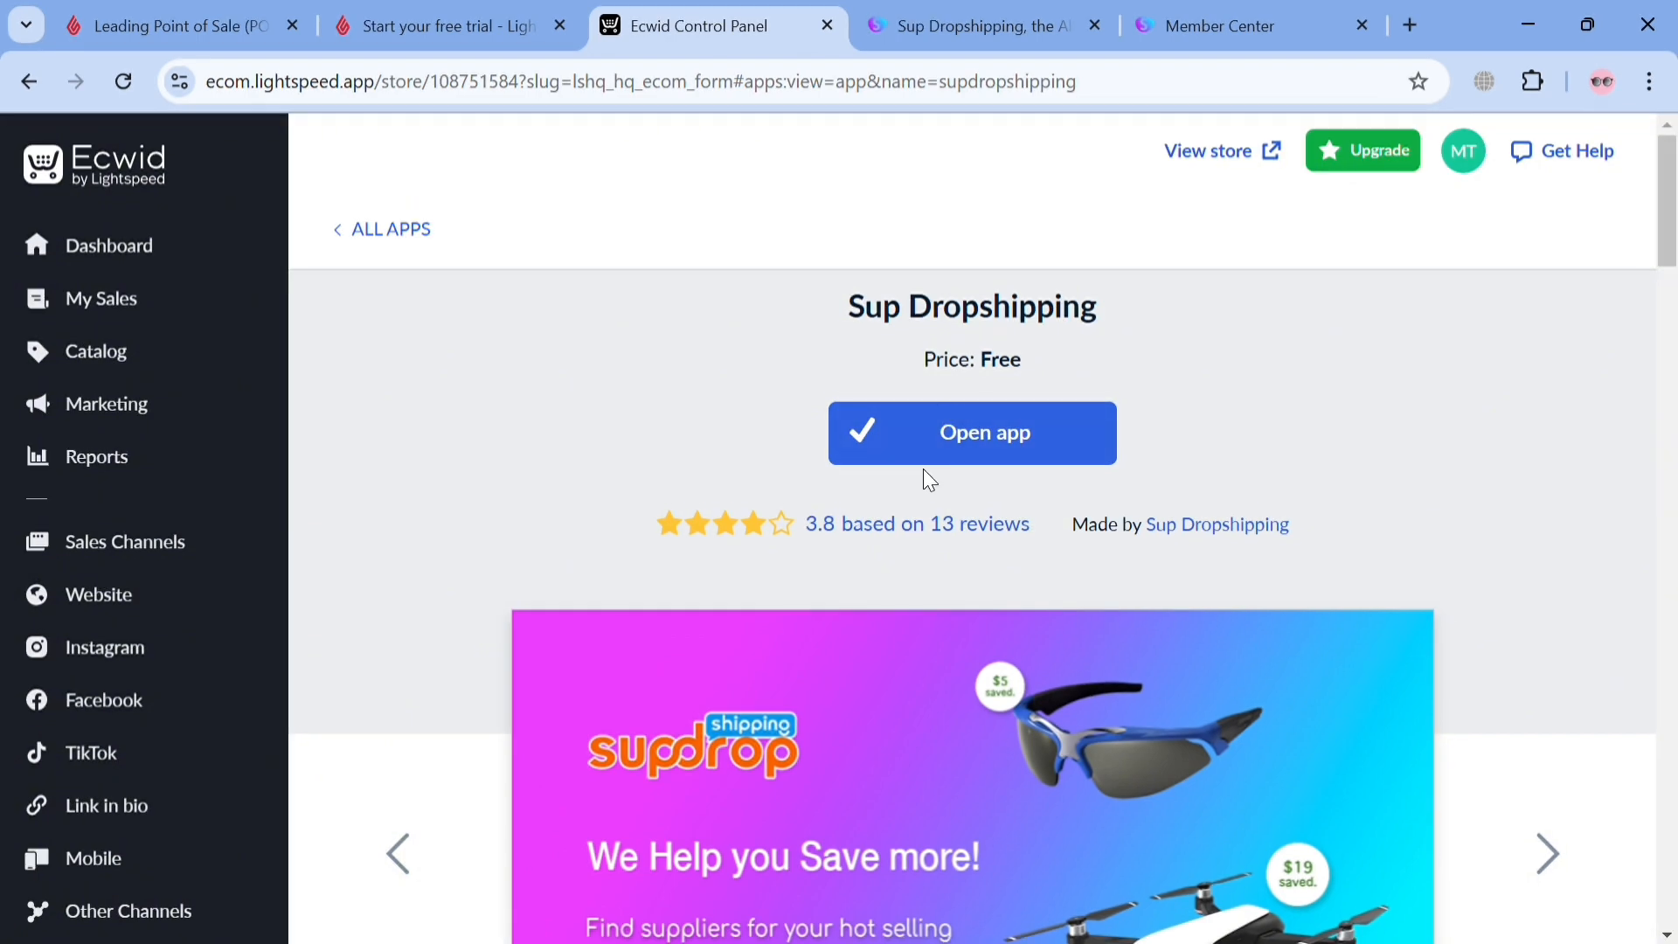
scroll(1125, 426, "down", 15)
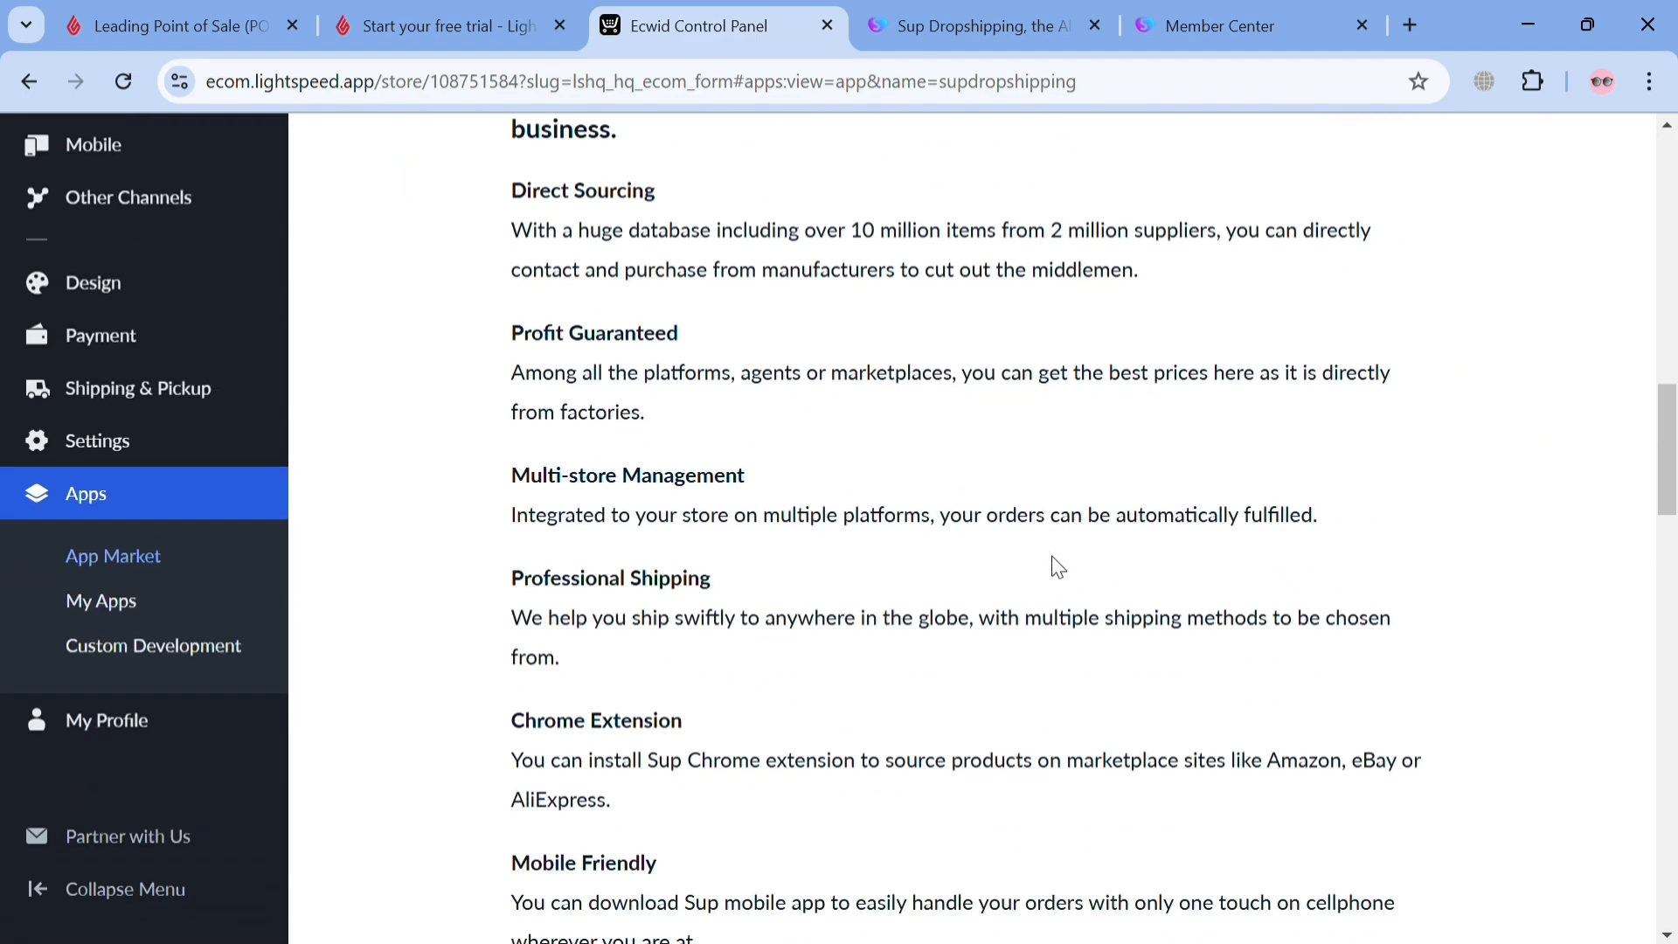
scroll(1055, 564, "up", 15)
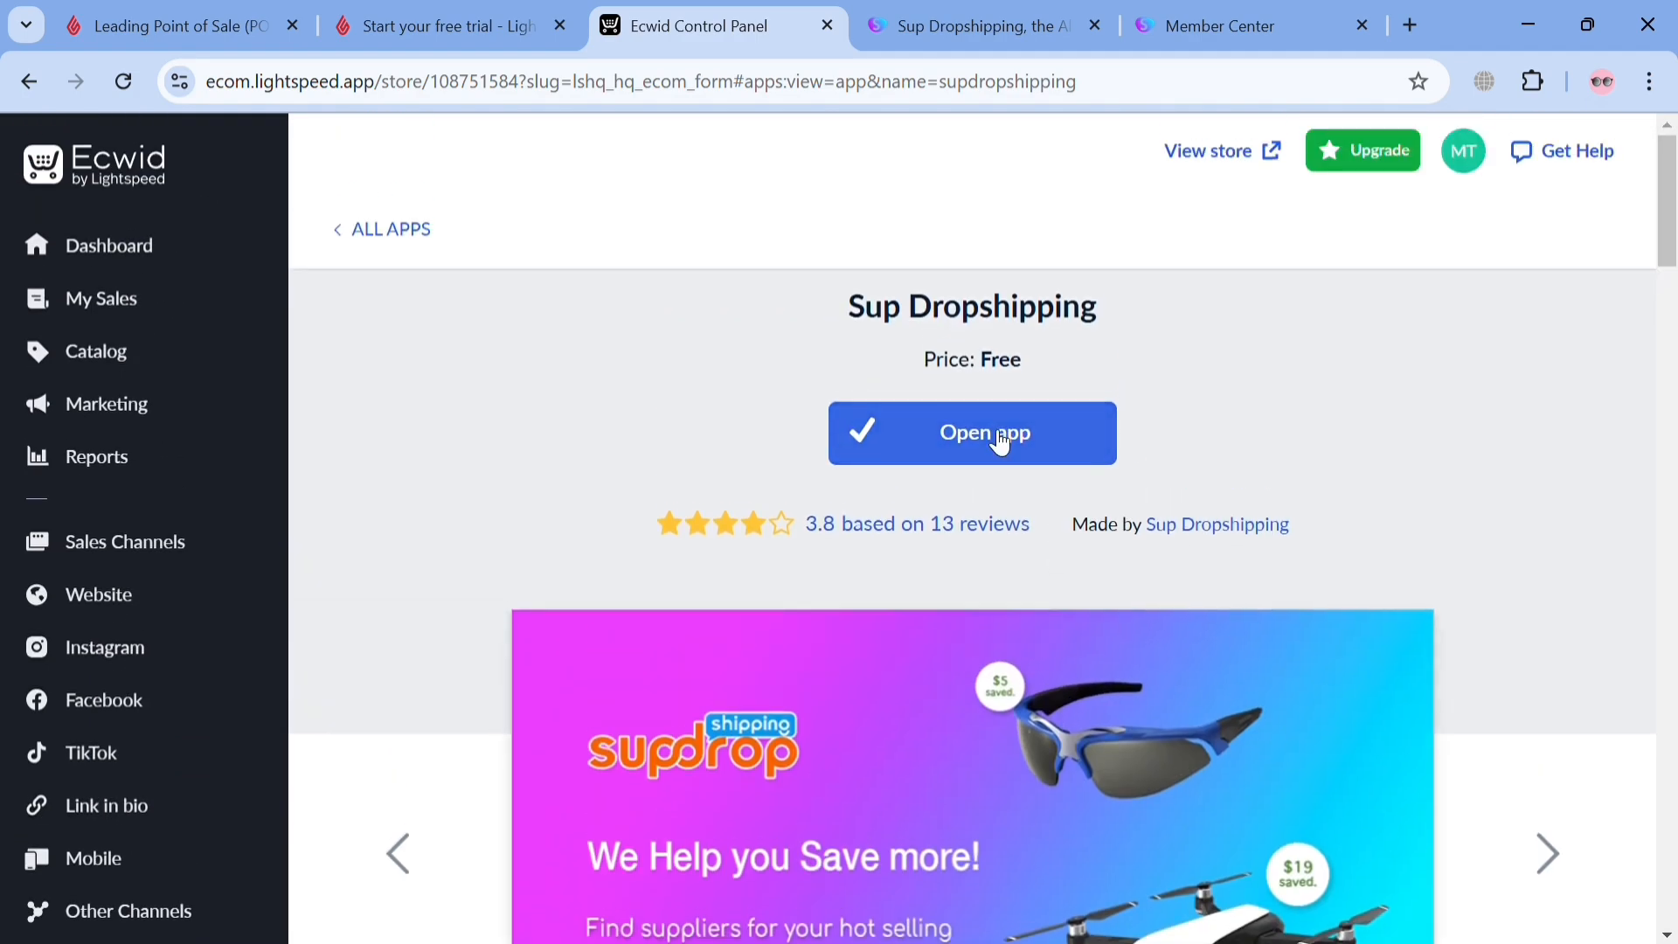
- Switch to the Sup Dropshipping mall, dismiss the sign-up offer, and look over the homepage and the print-on-demand products
left_click(962, 19)
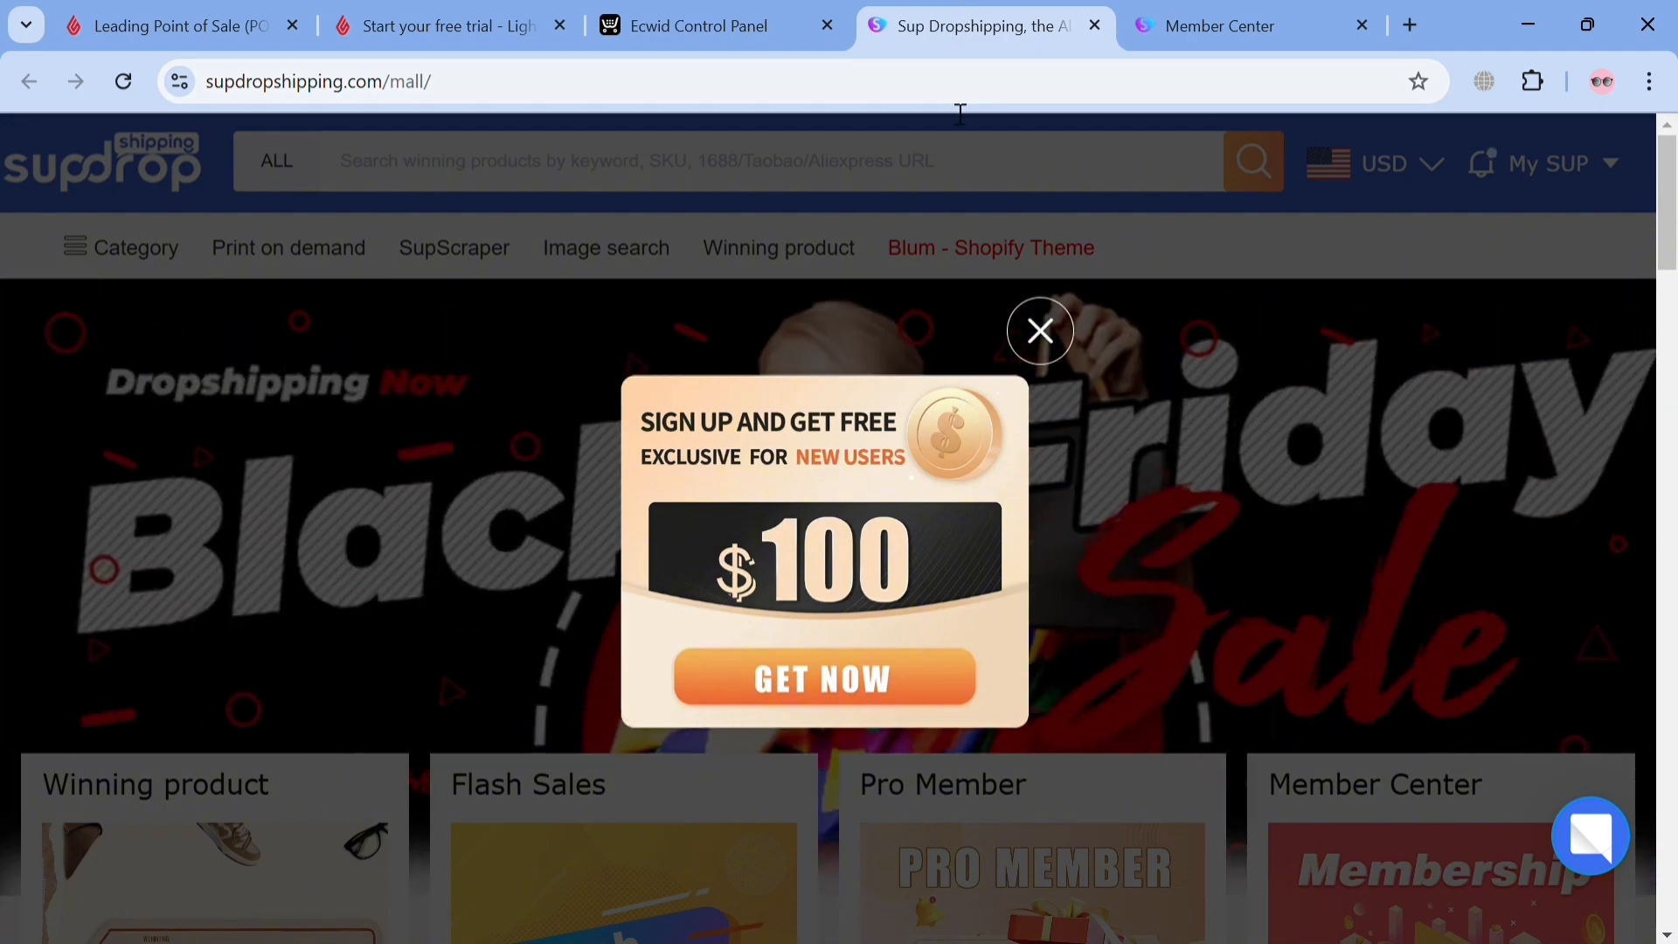
left_click(1042, 333)
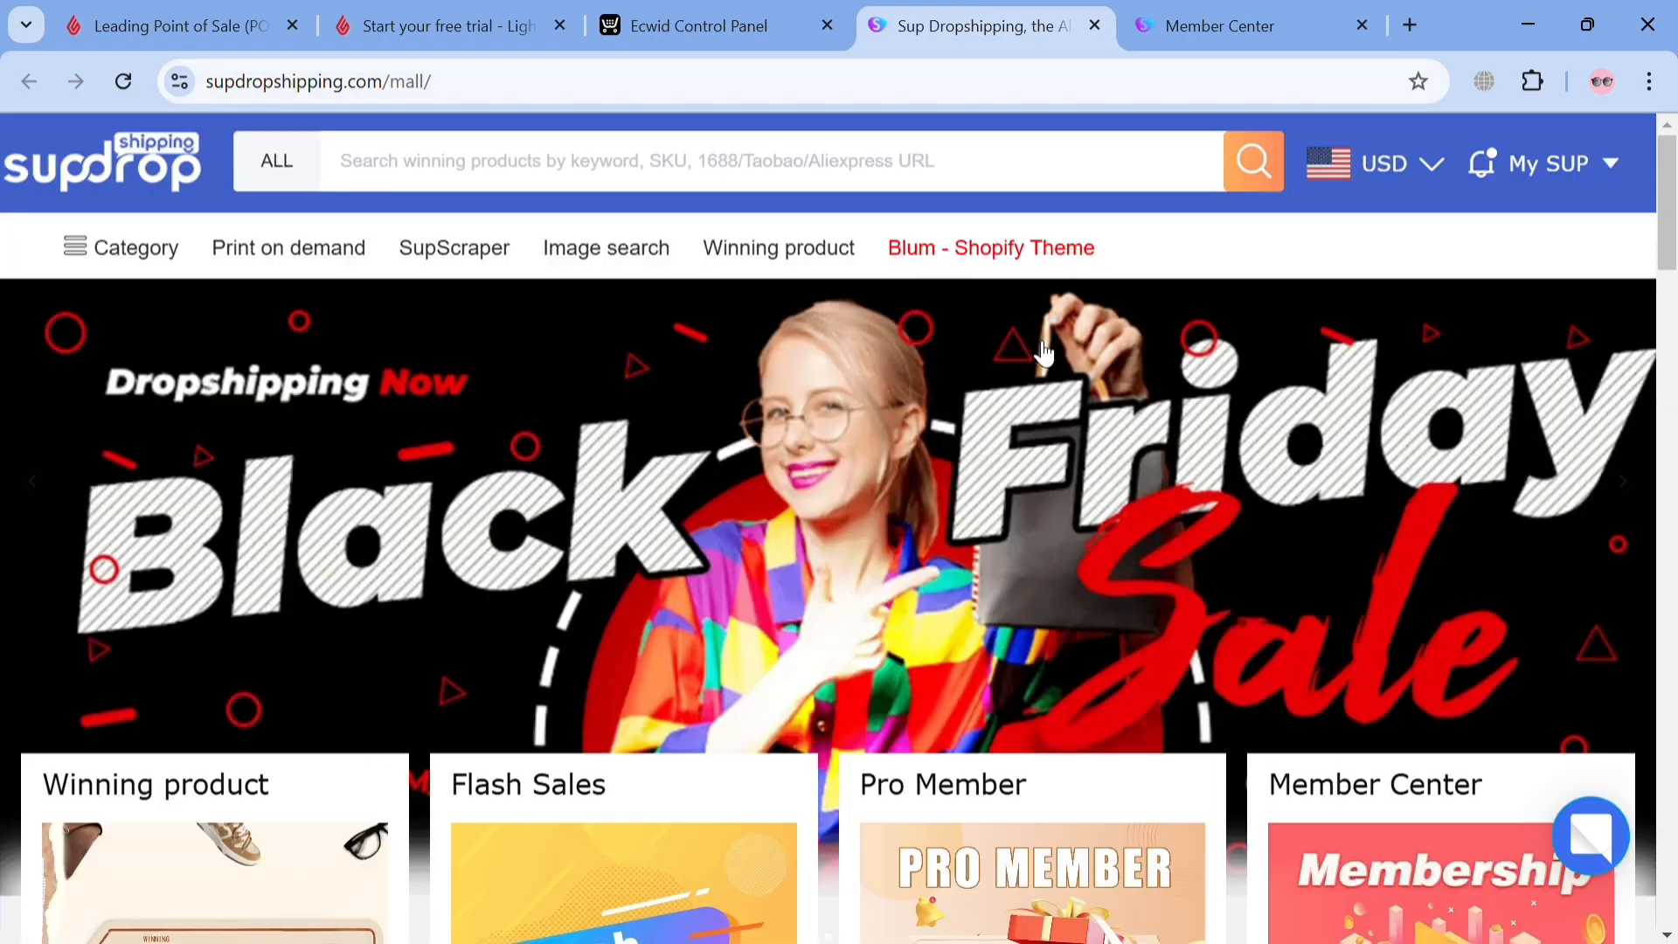
scroll(509, 700, "down", 15)
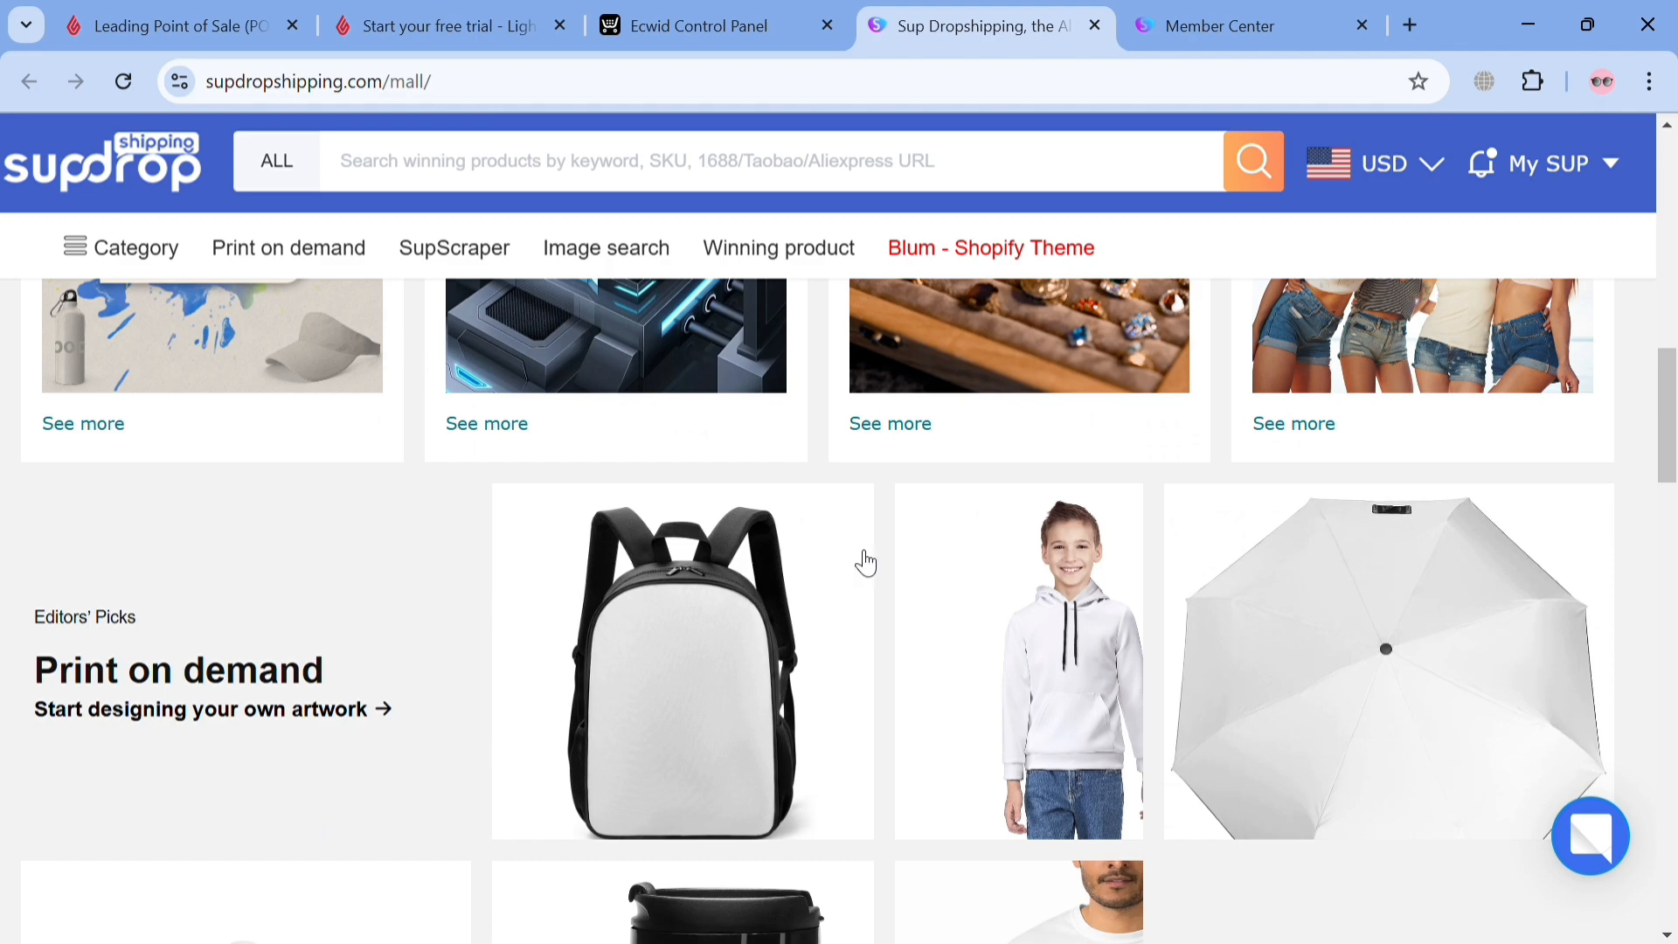
scroll(866, 563, "down", 5)
scroll(798, 633, "up", 15)
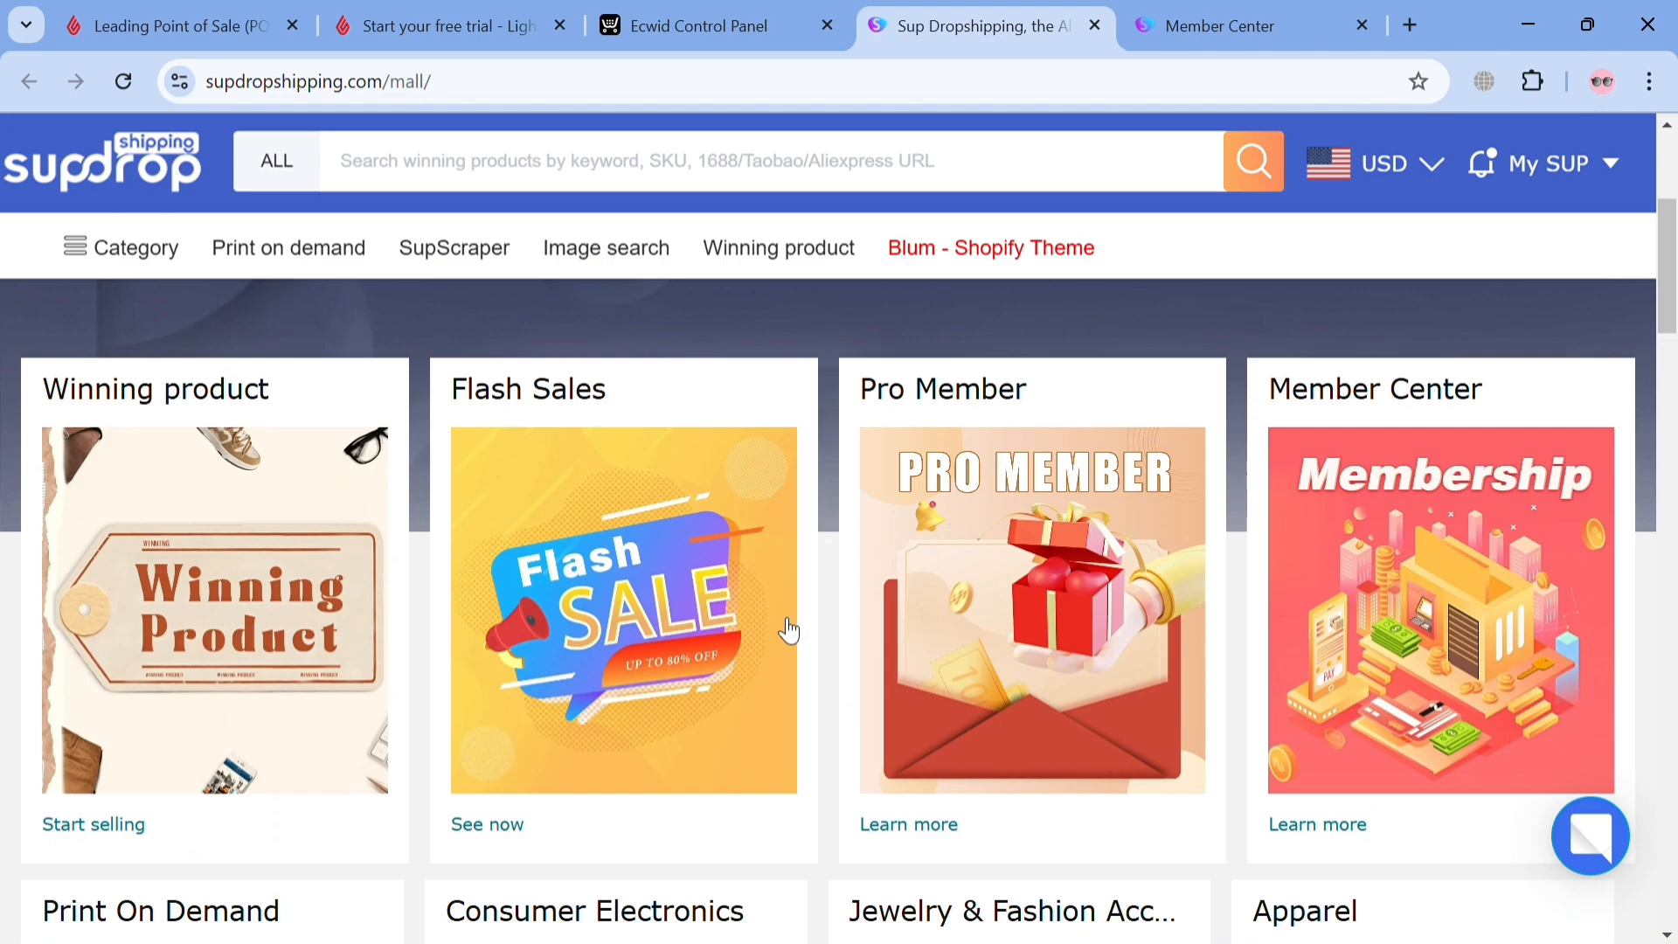
left_click(348, 252)
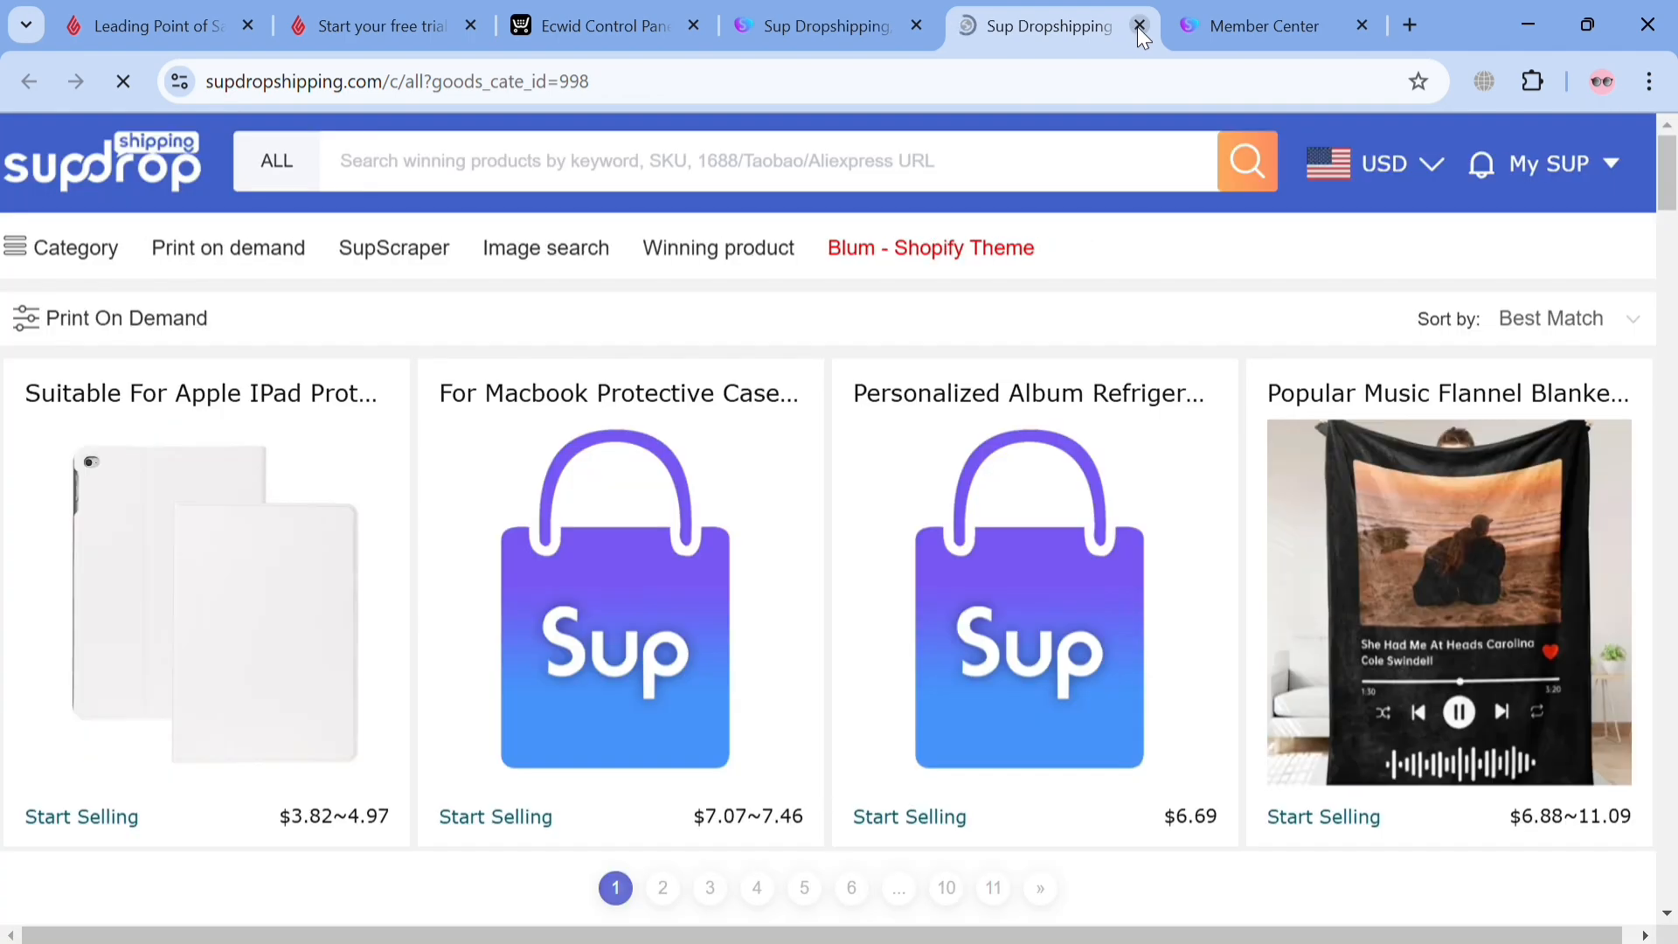
left_click(1139, 26)
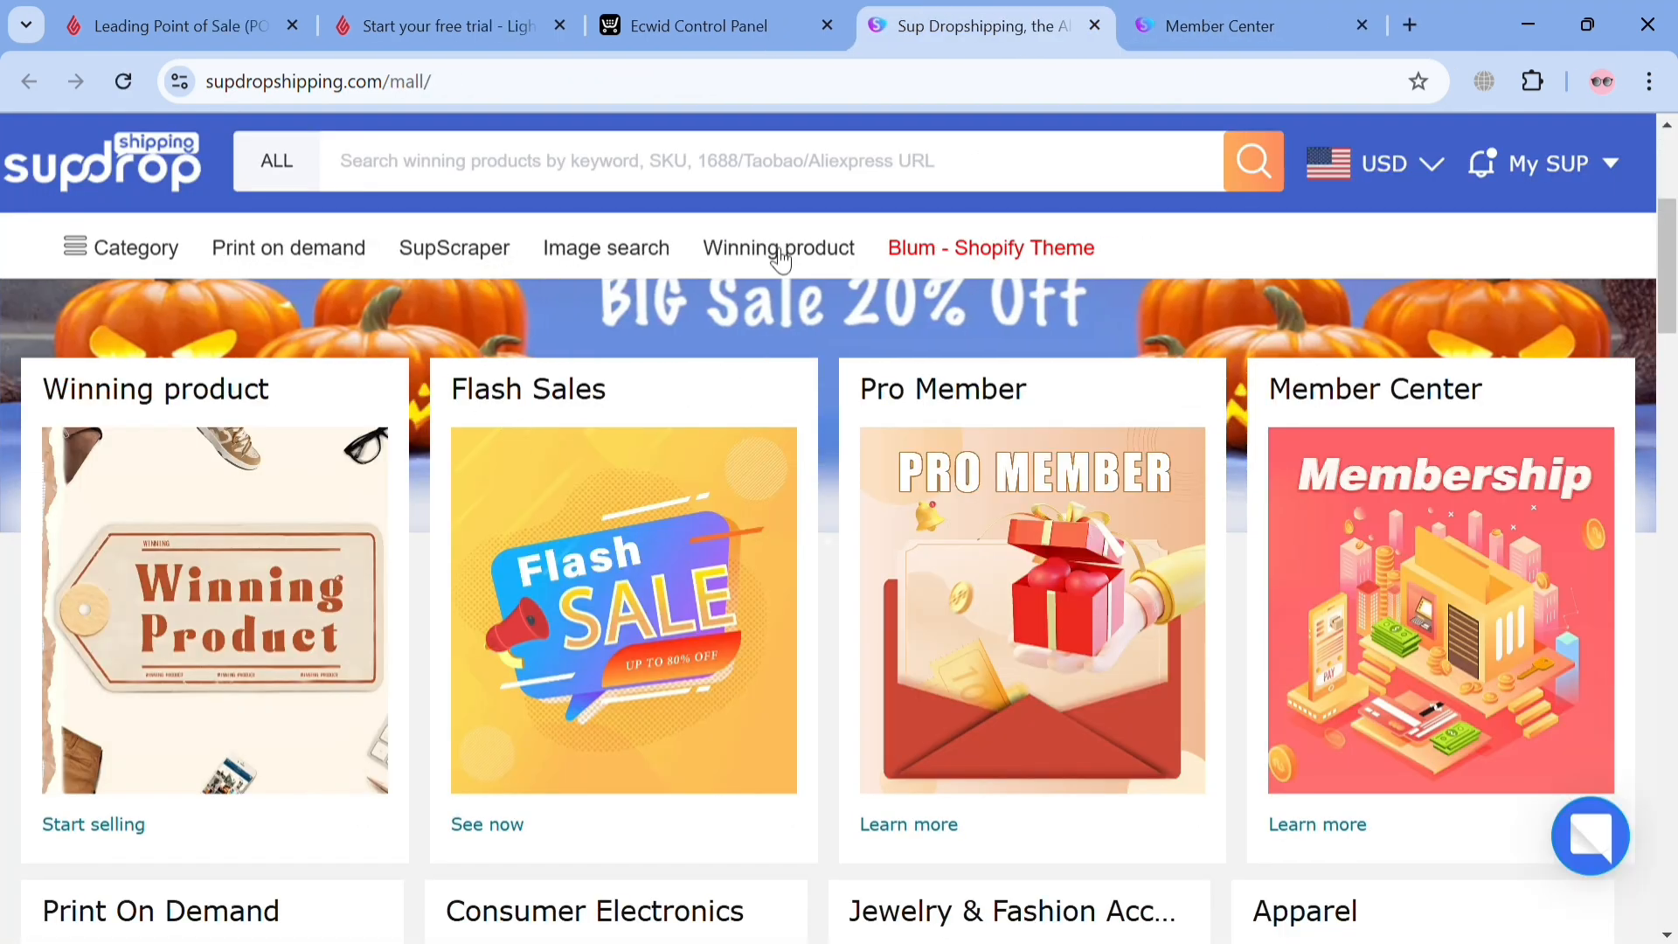
- Browse the mall's Men's clothing category and open the $8.60 army green hooded sweatshirt's product page
left_click(96, 253)
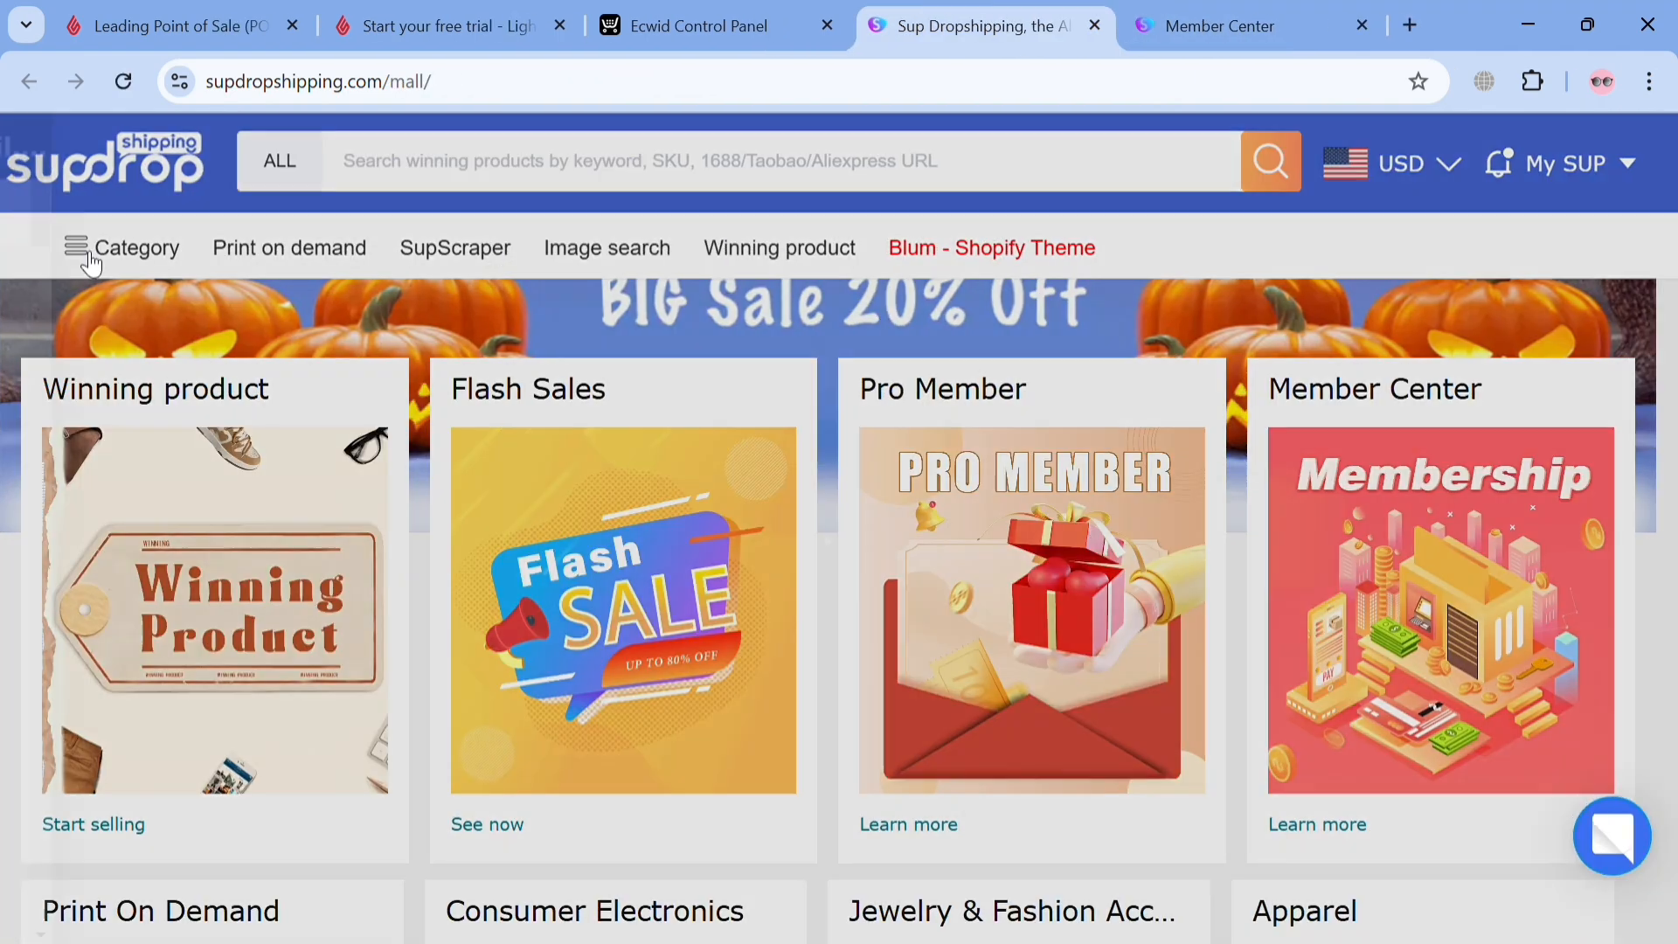
scroll(166, 664, "down", 3)
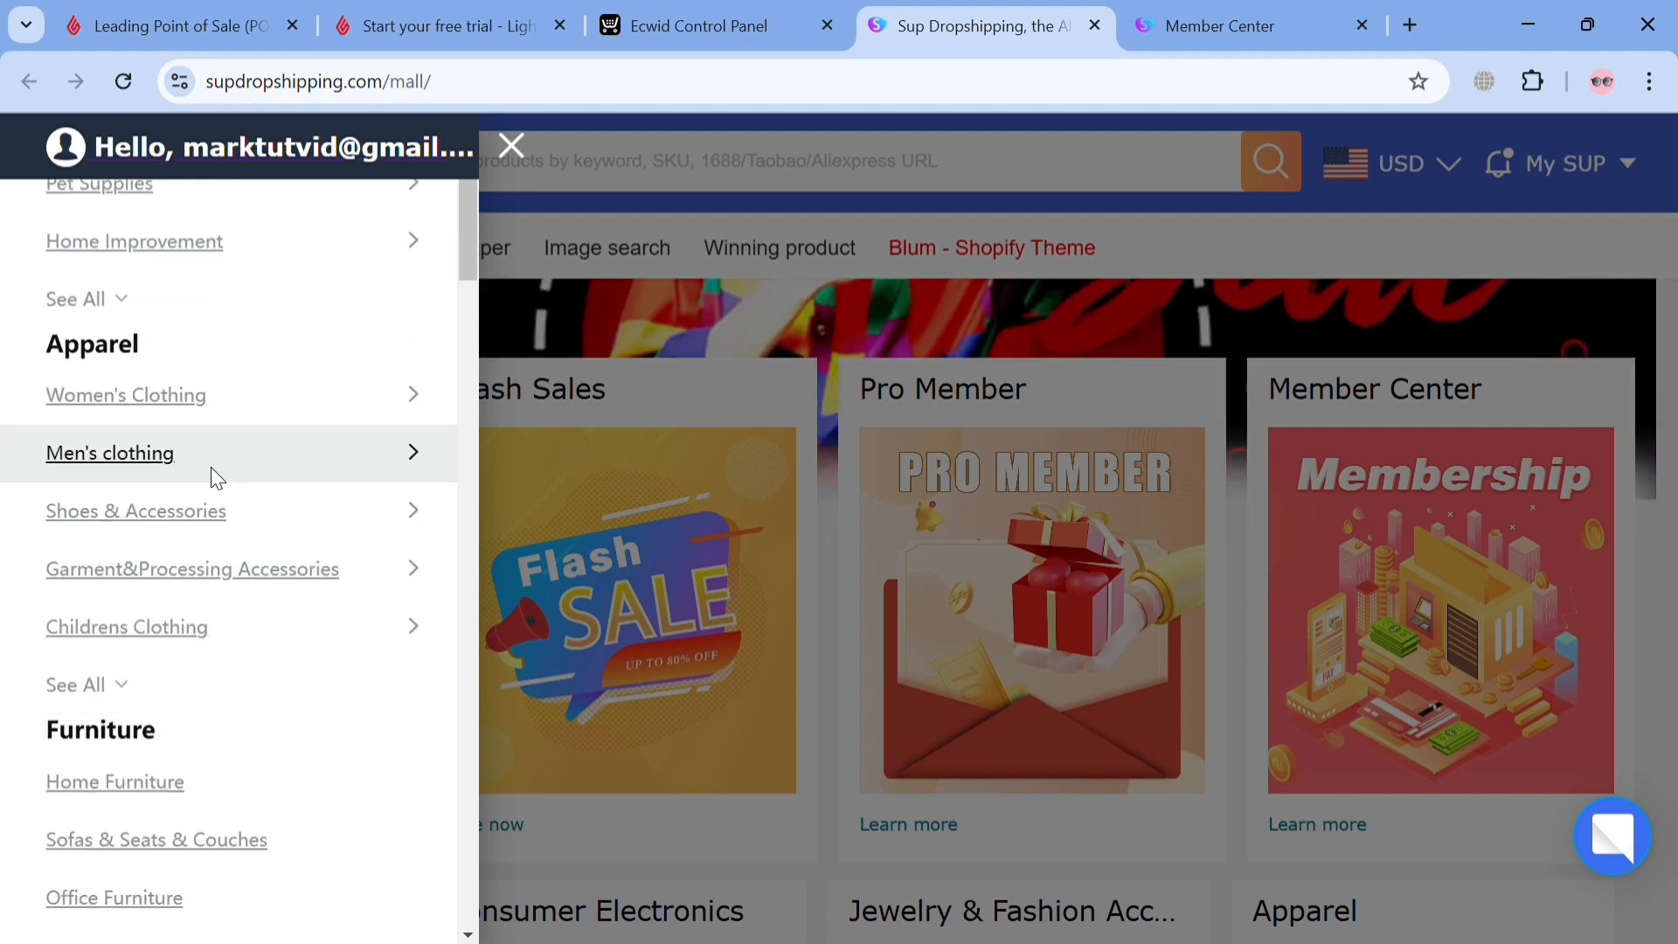
left_click(127, 460)
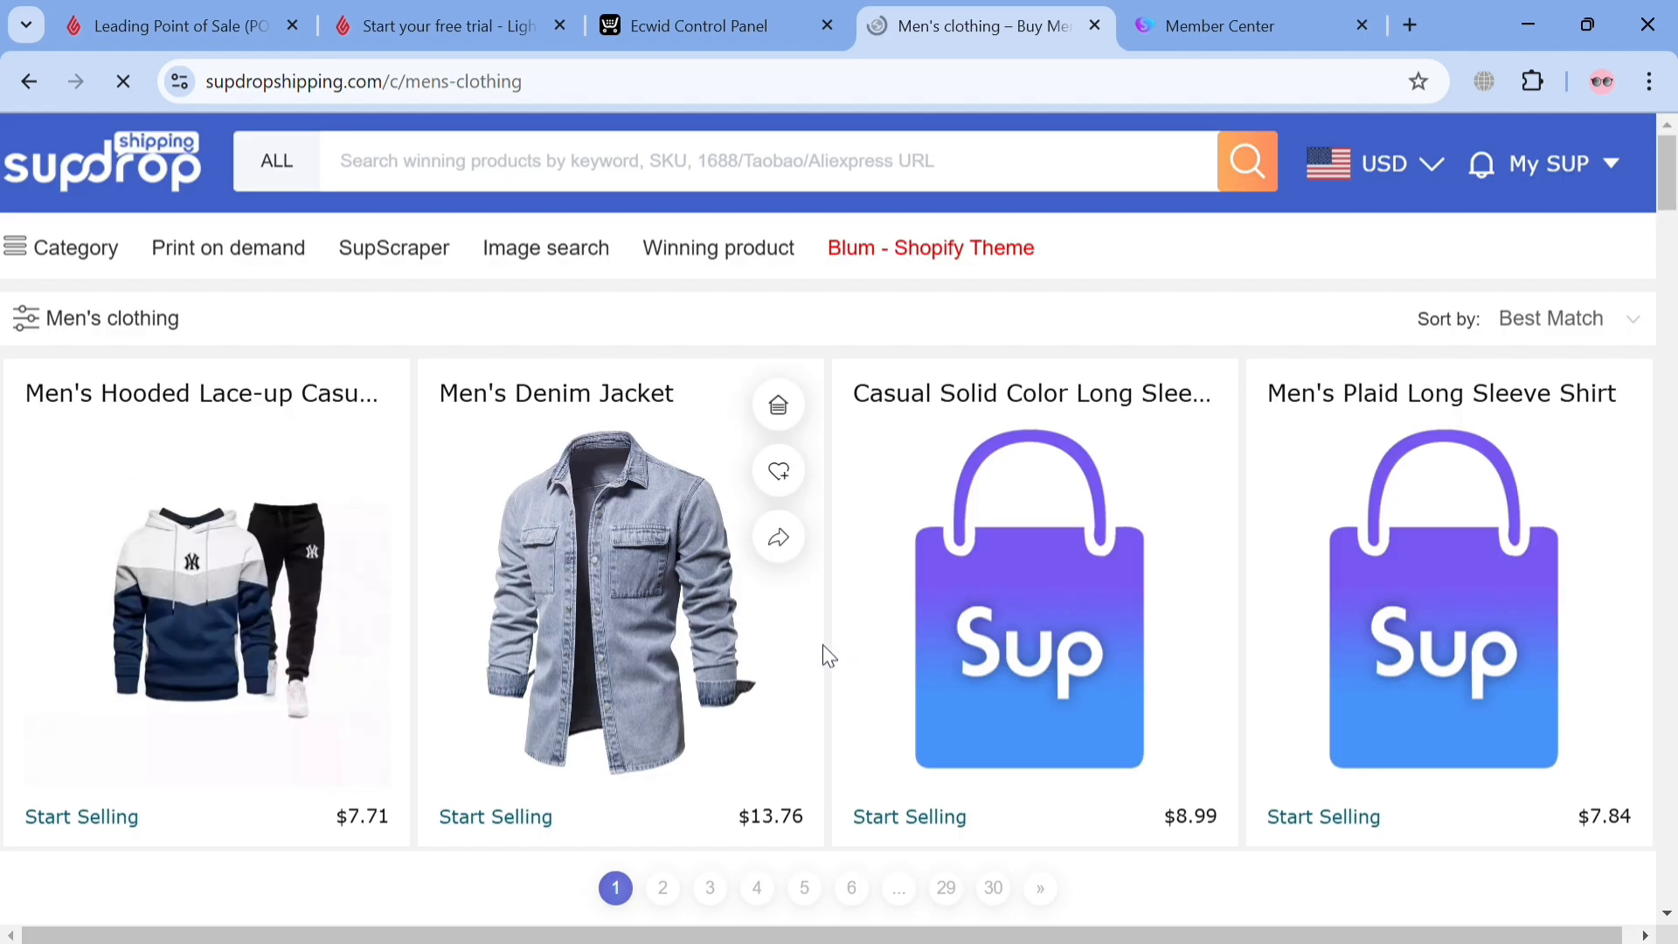
scroll(509, 744, "down", 7)
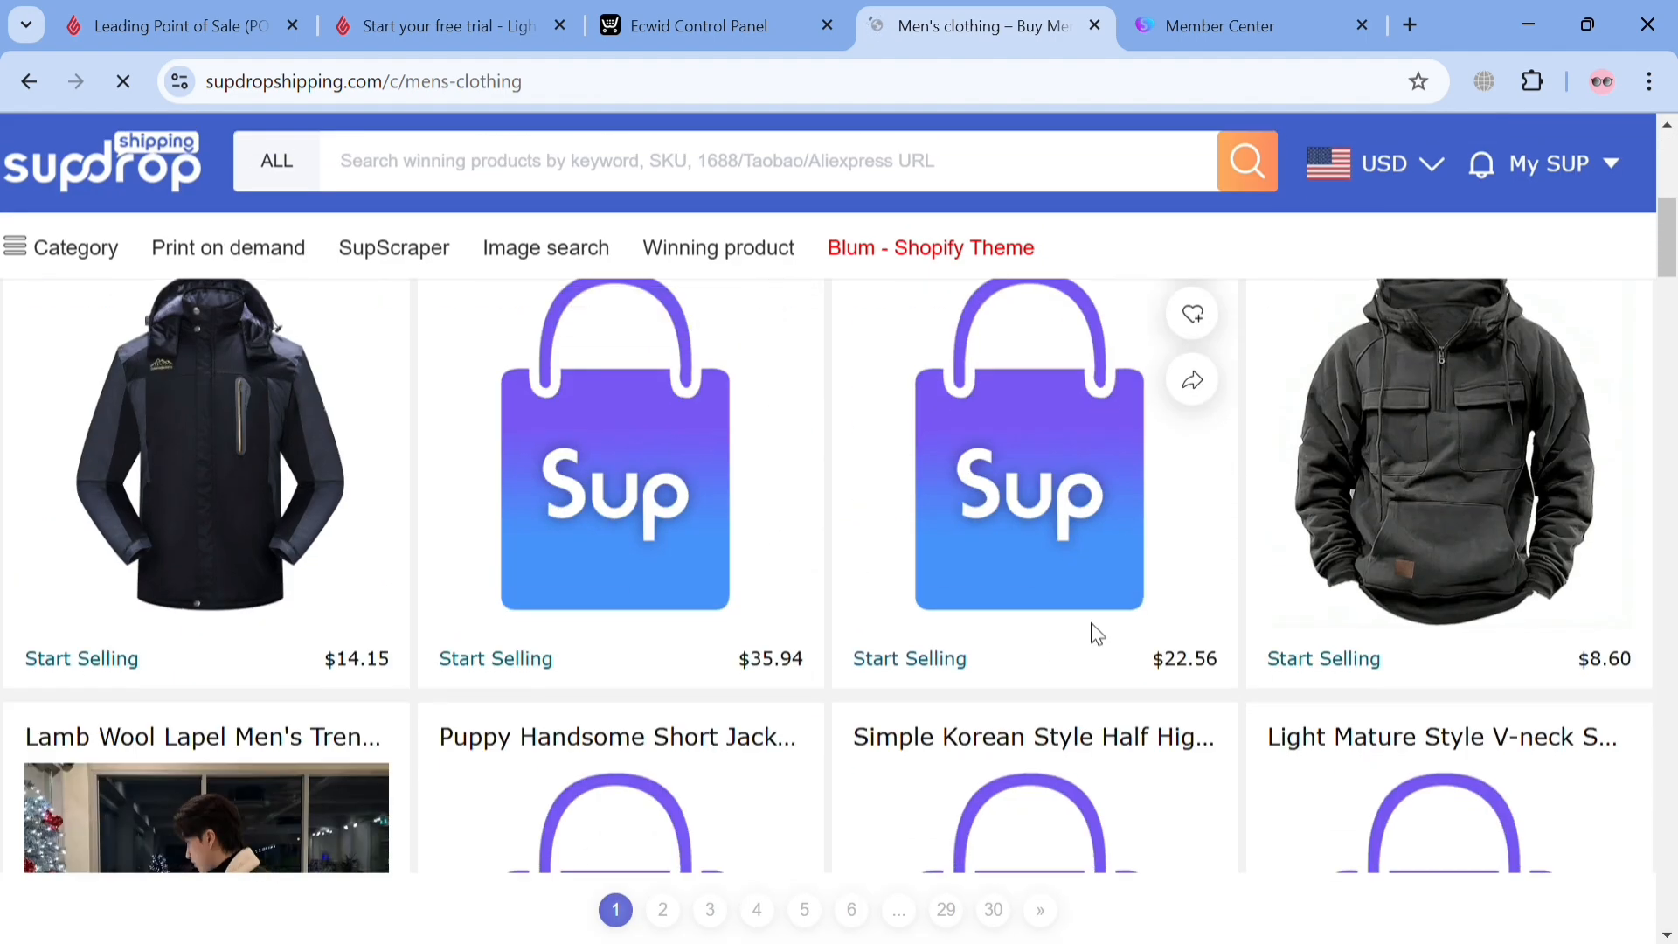
left_click(1419, 497)
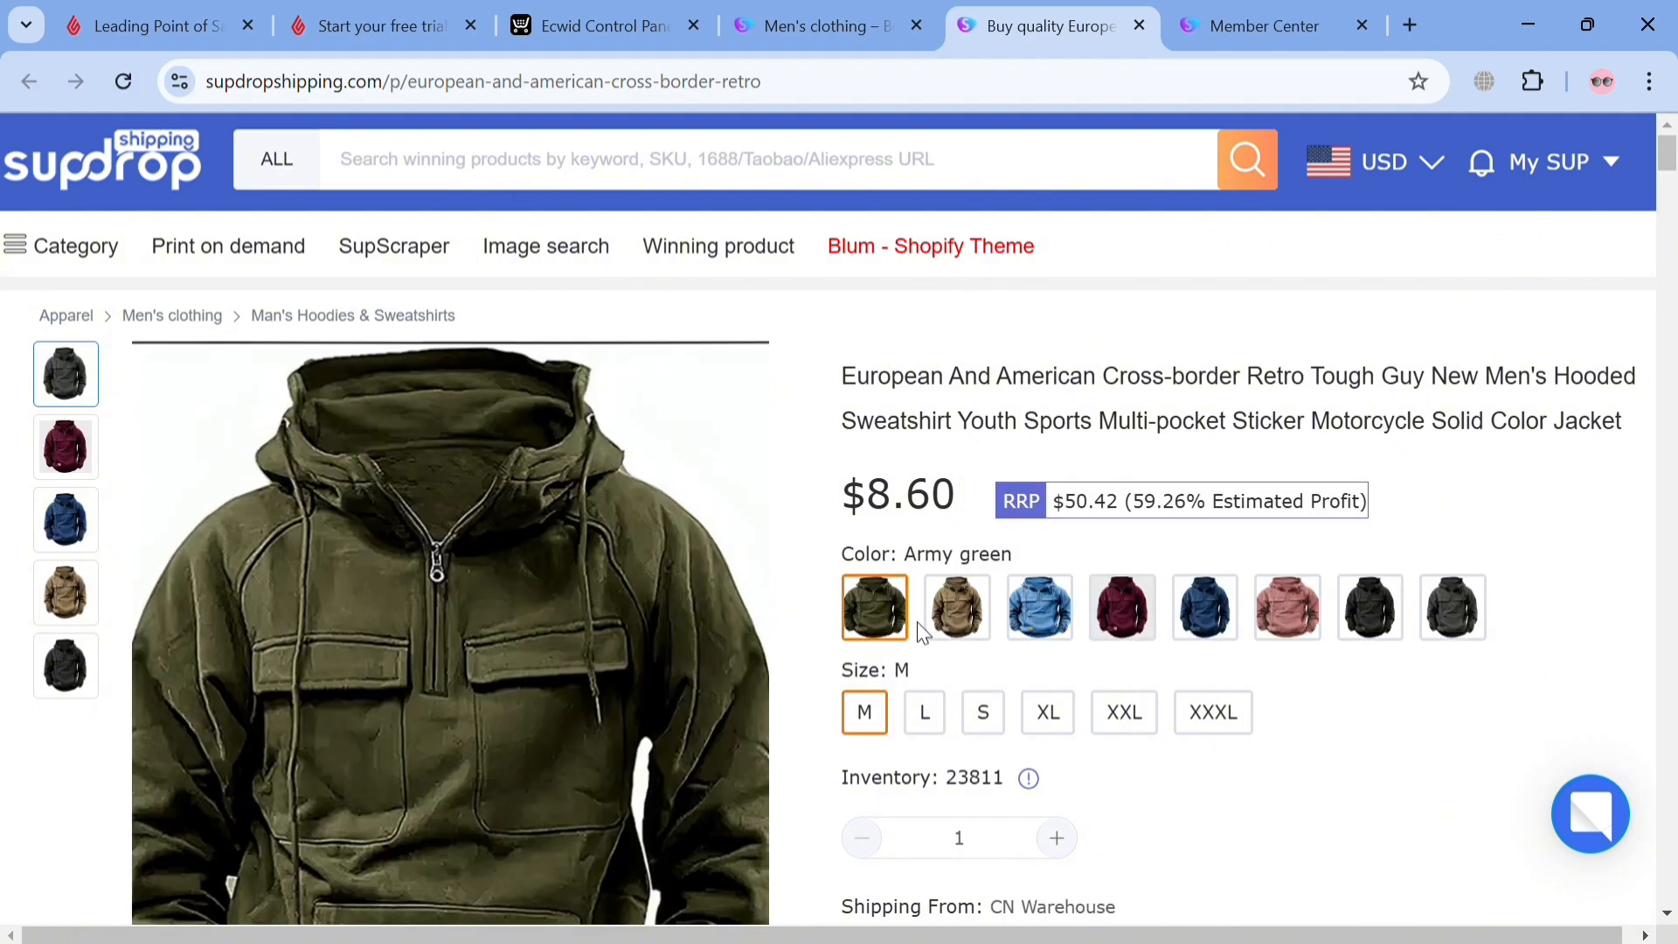
- Examine the hooded sweatshirt's product page, including its variants, shipping details, listing options and description images
scroll(920, 624, "down", 5)
scroll(936, 620, "down", 4)
scroll(941, 622, "up", 5)
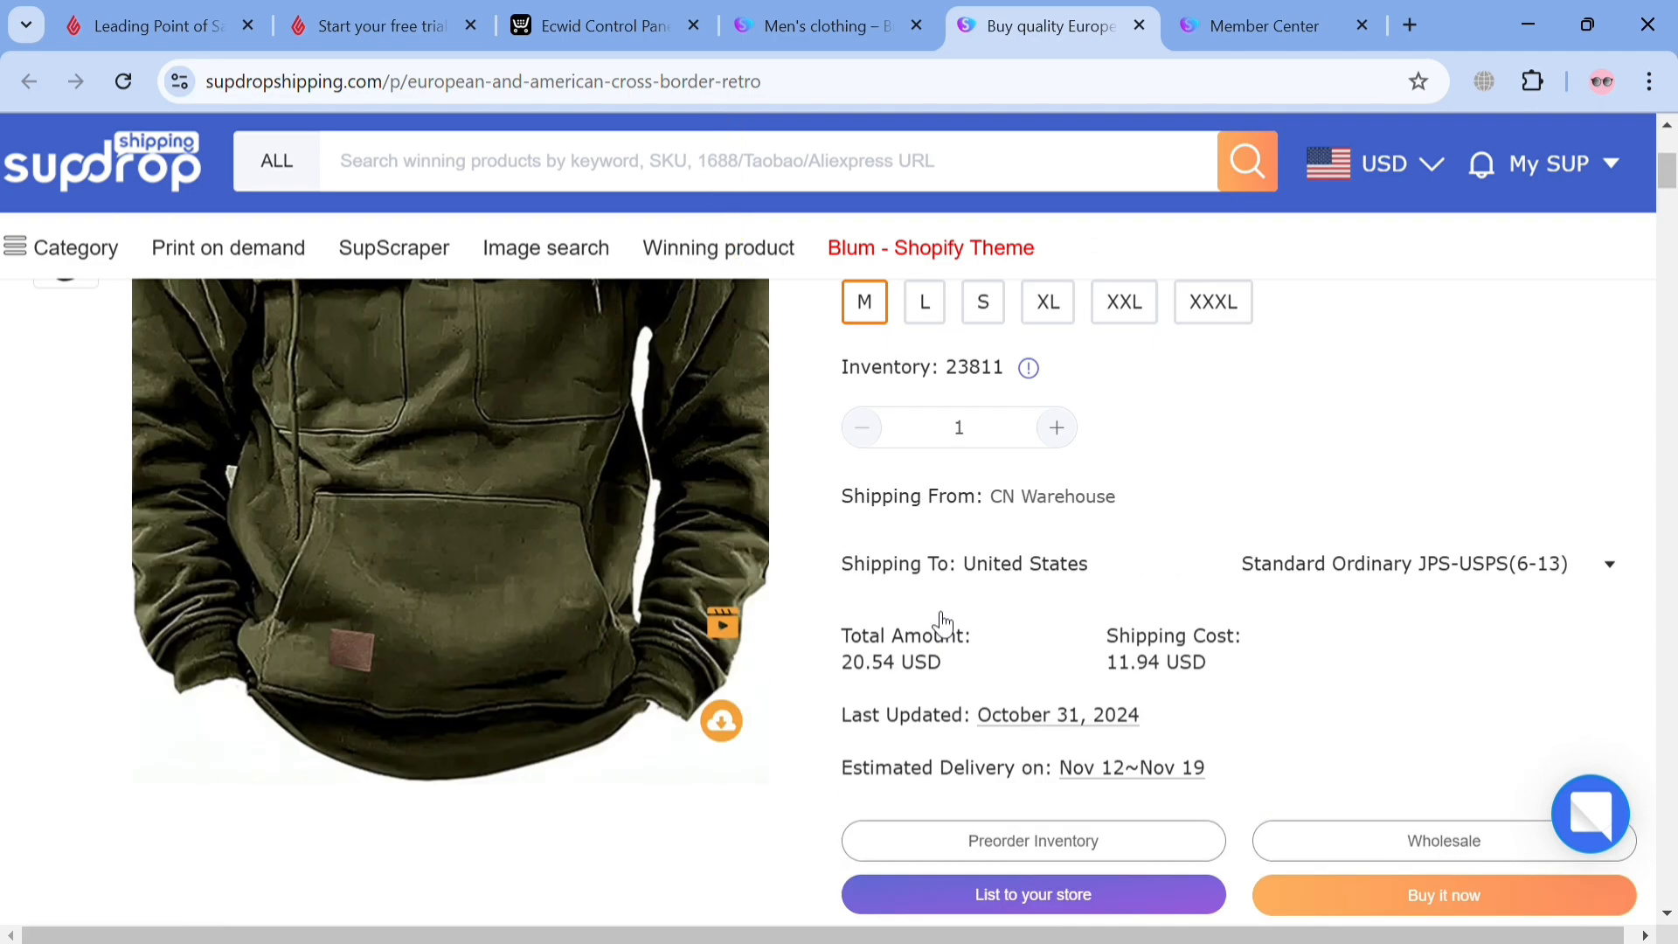
scroll(944, 625, "down", 10)
scroll(942, 646, "down", 3)
scroll(935, 650, "up", 10)
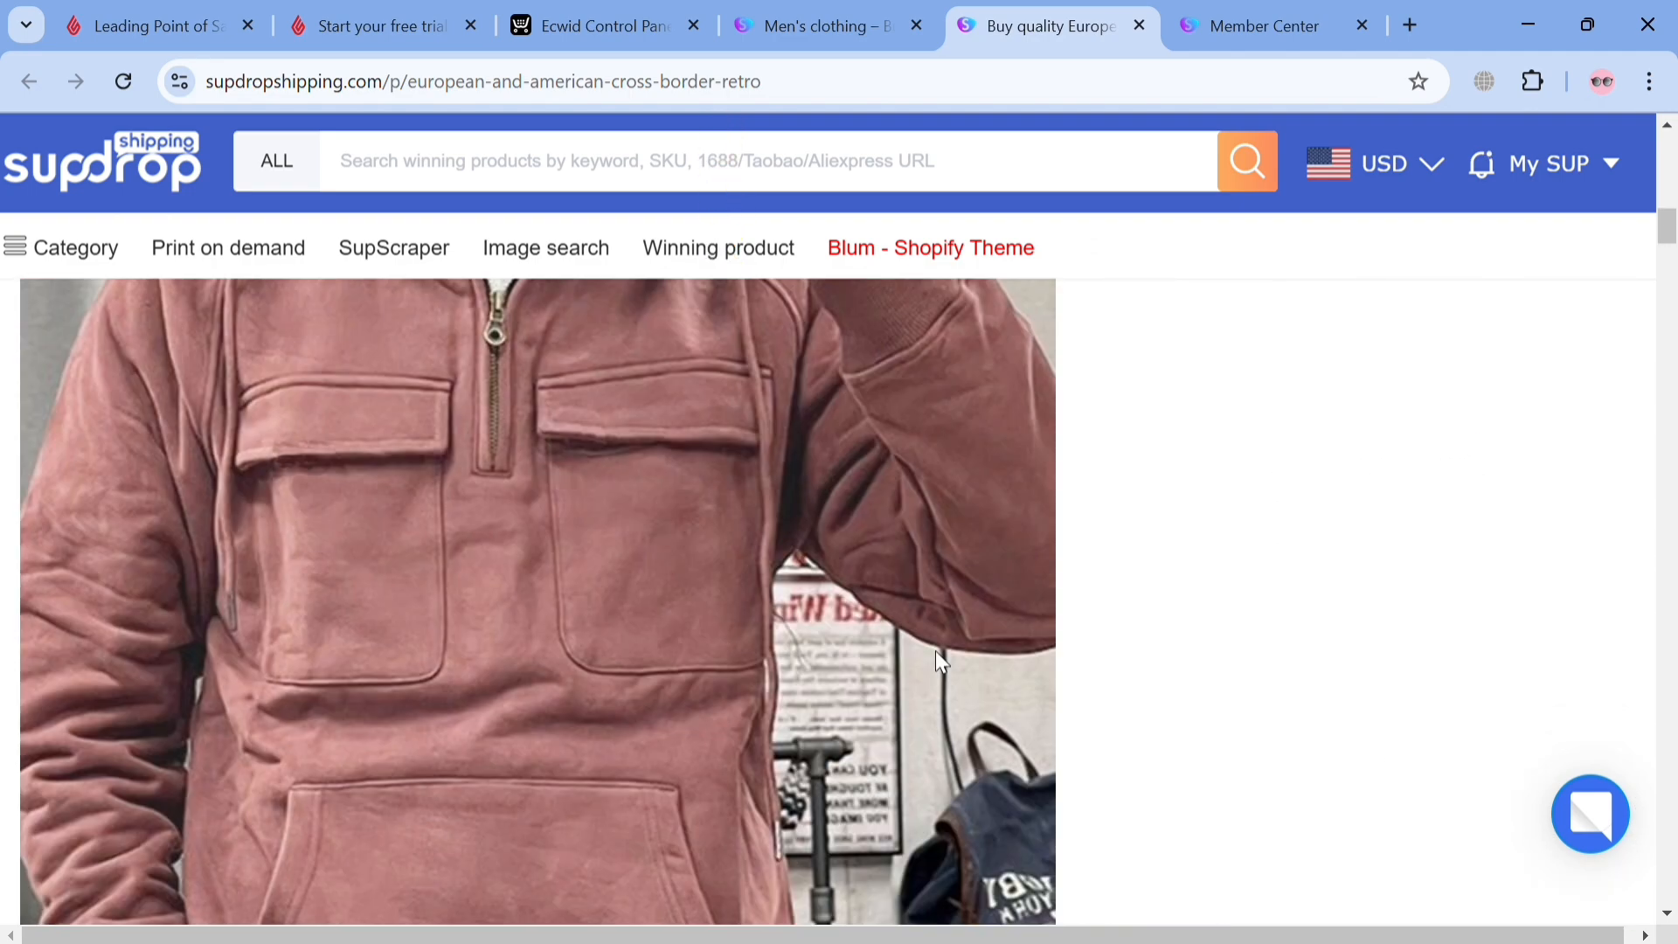
scroll(1093, 699, "up", 1)
scroll(1219, 741, "down", 4)
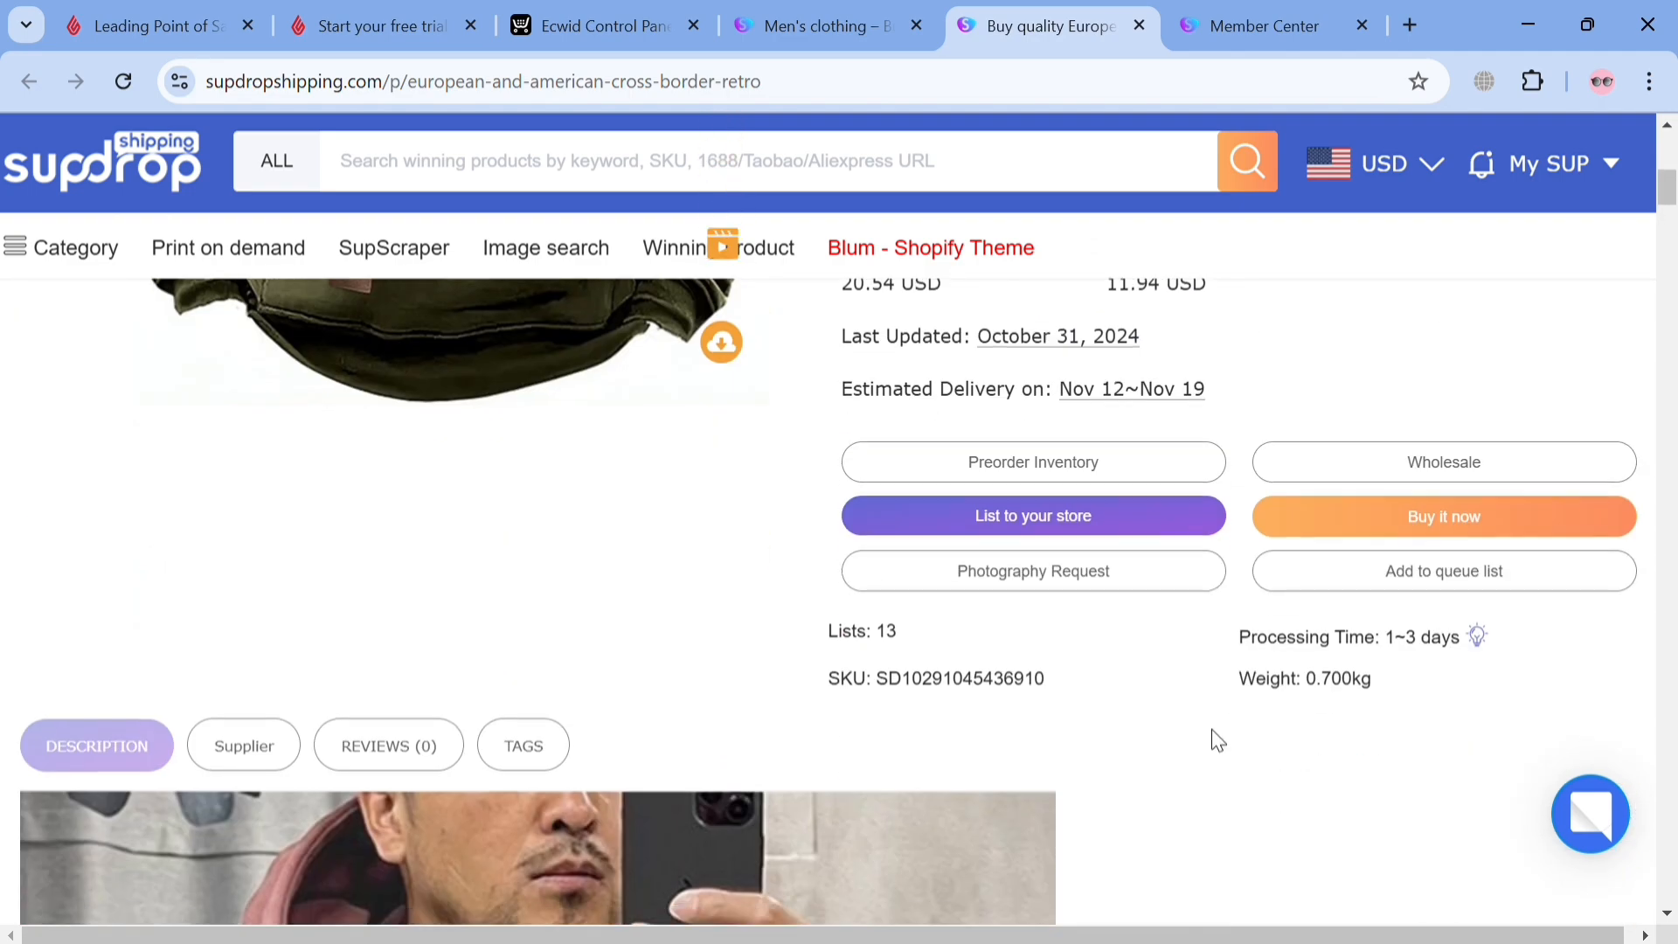
- Start listing the sweatshirt to the store, accept the merchant note, and enter 30 as the price for the selected variants
left_click(1060, 523)
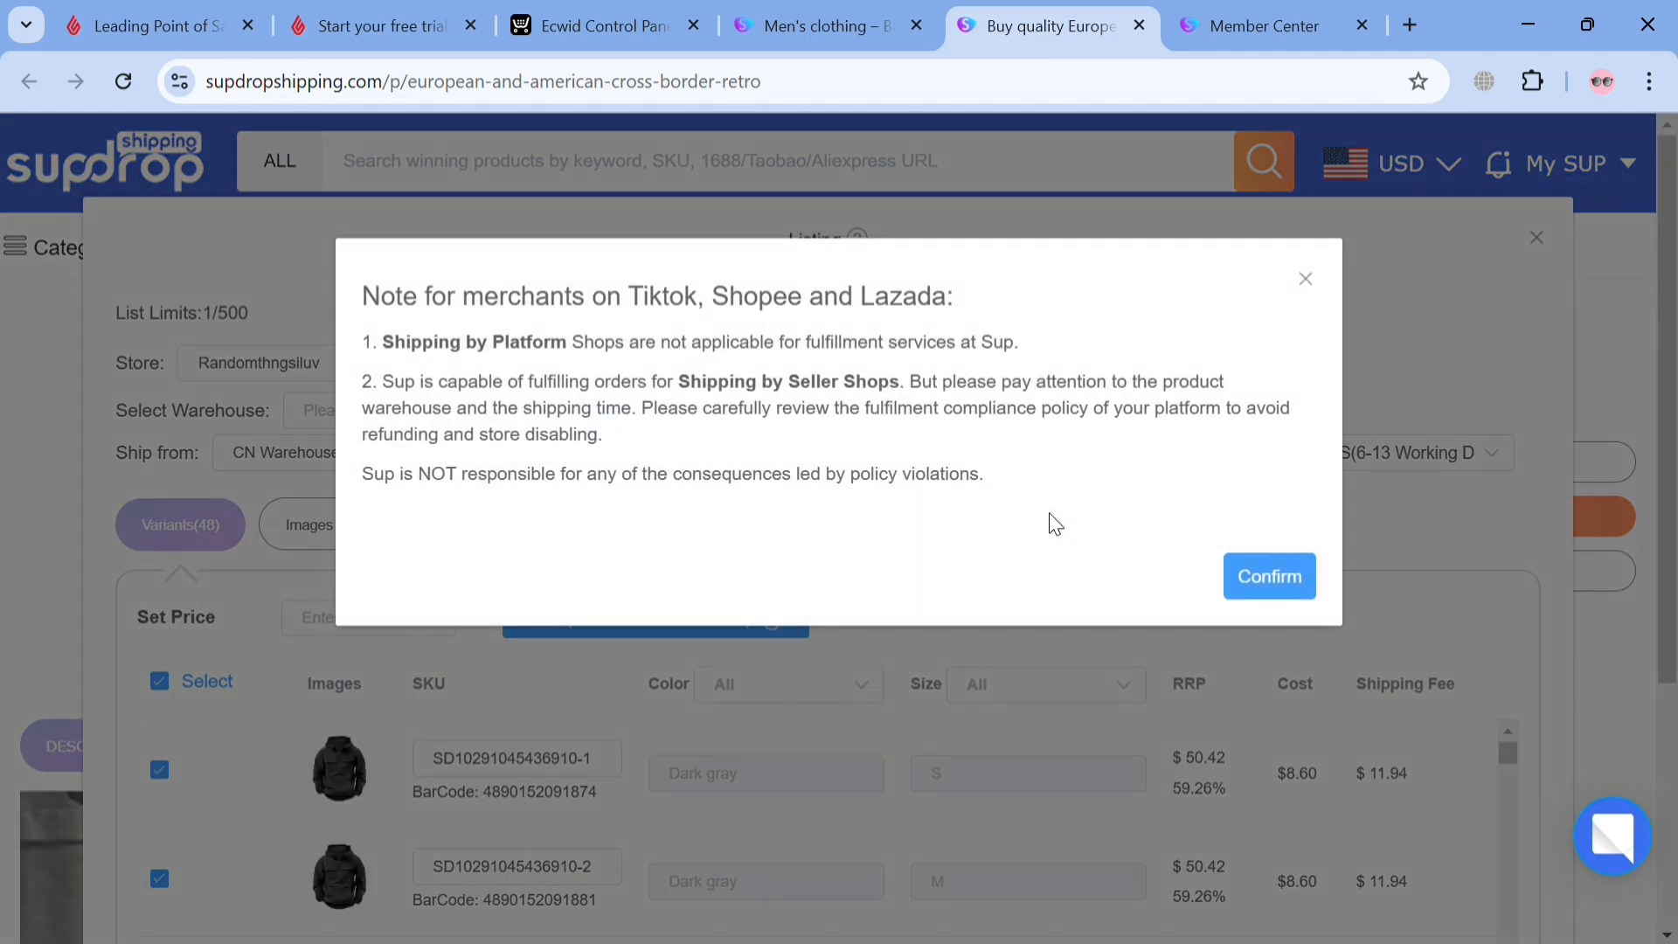
left_click(1302, 583)
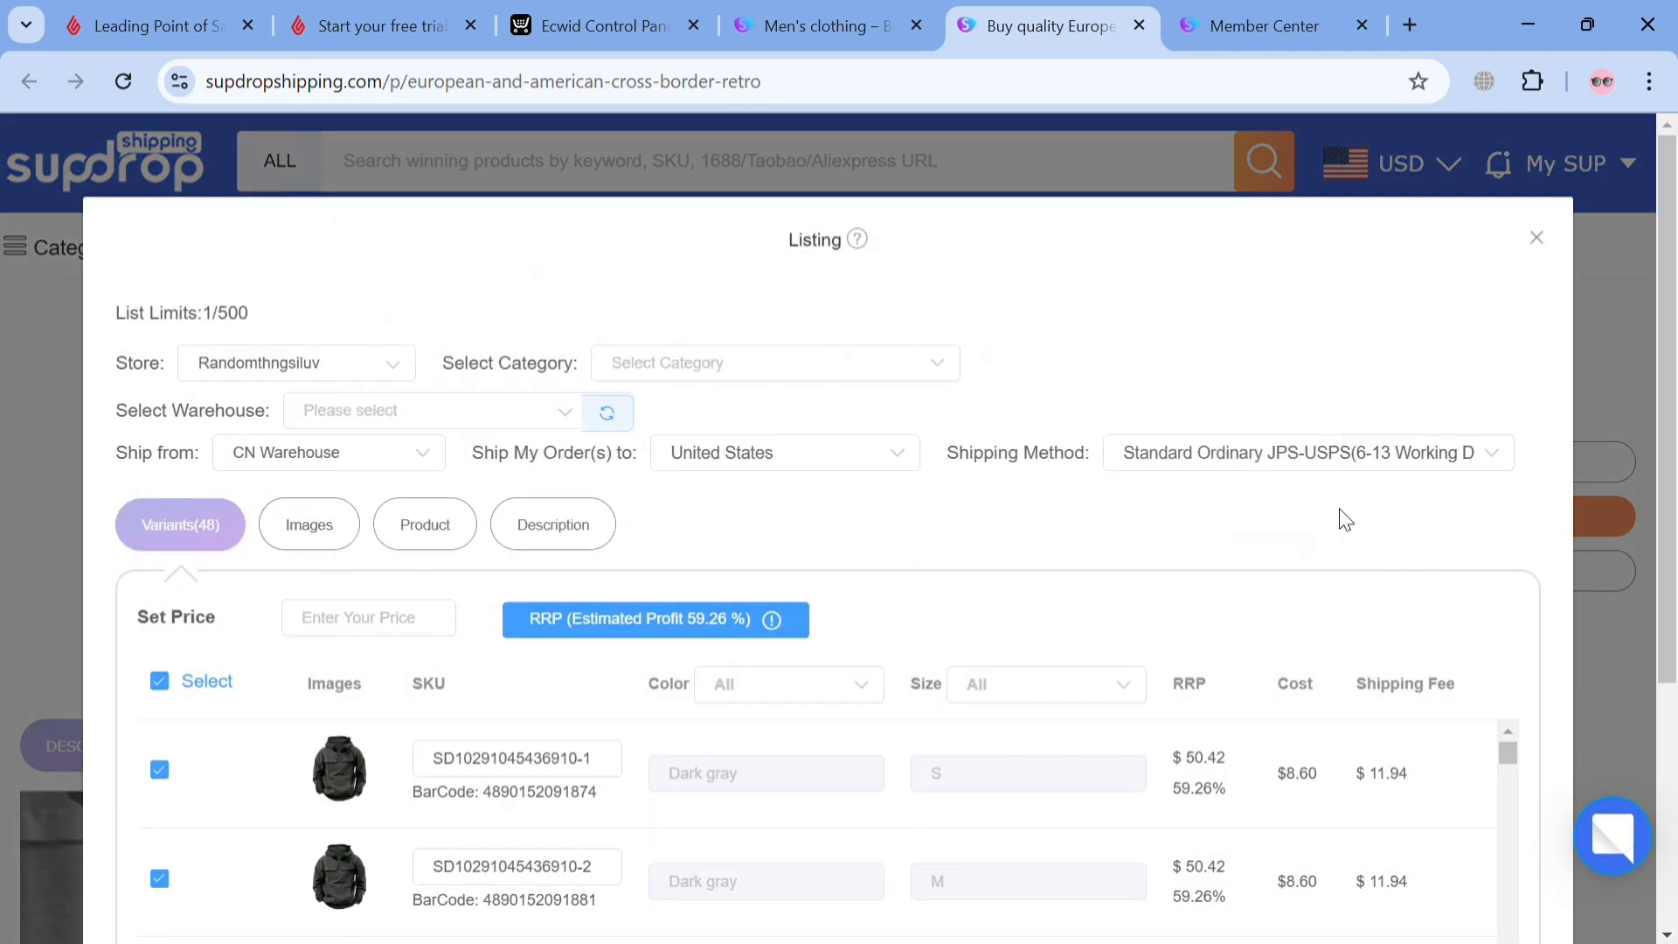
scroll(449, 681, "down", 3)
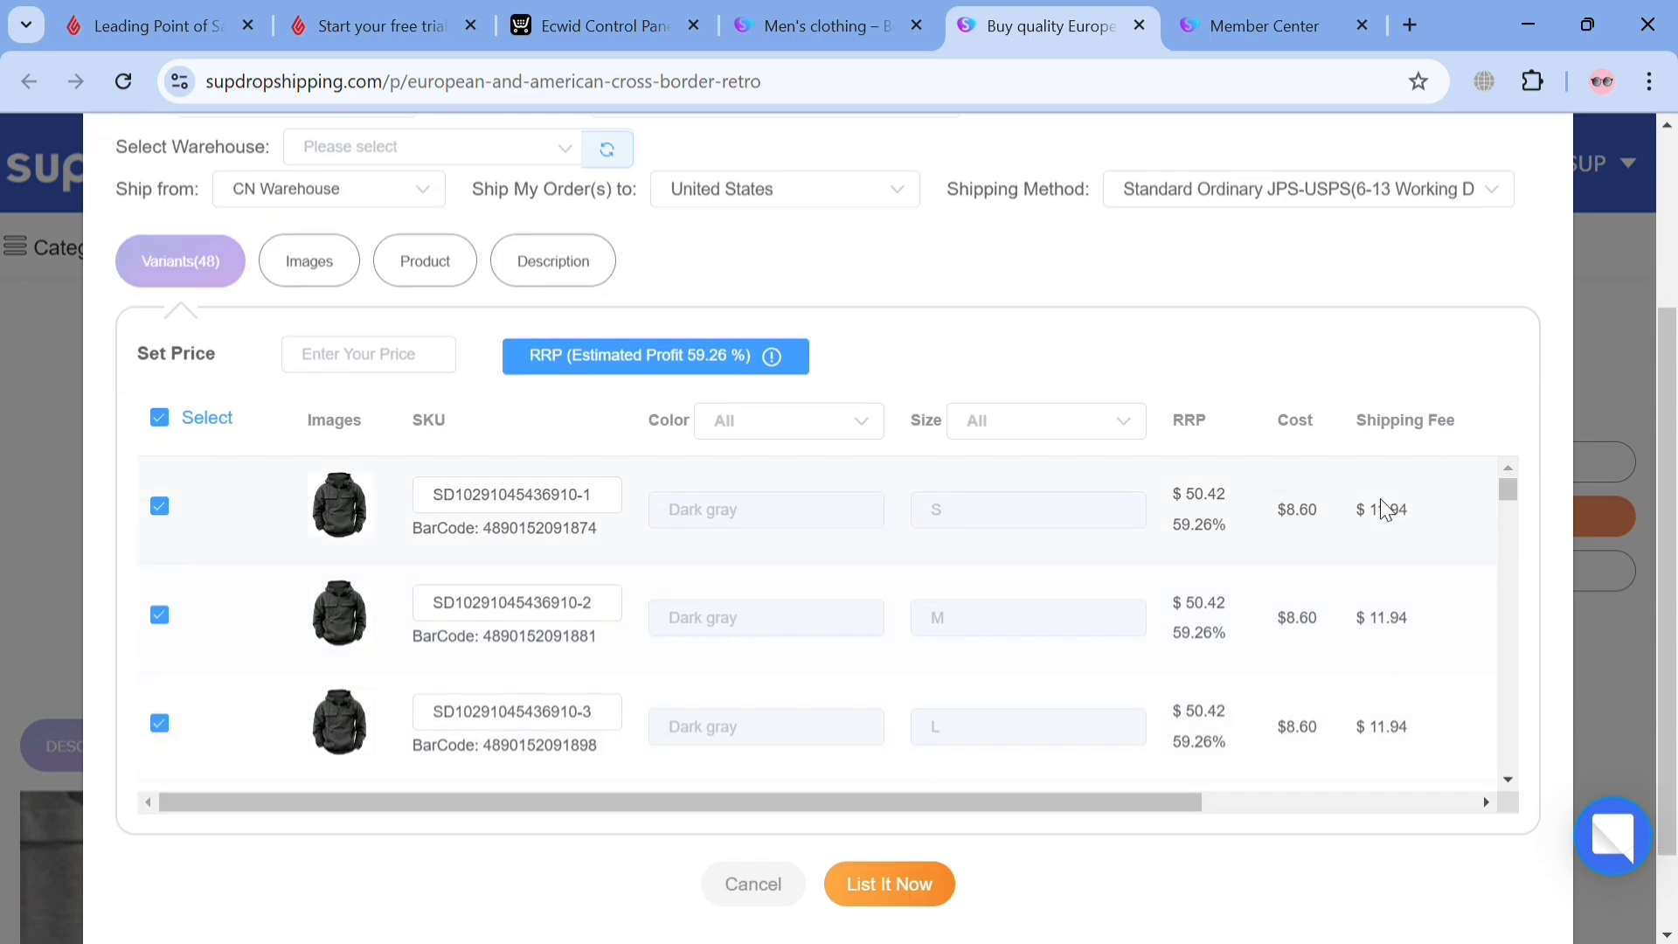
left_click(354, 372)
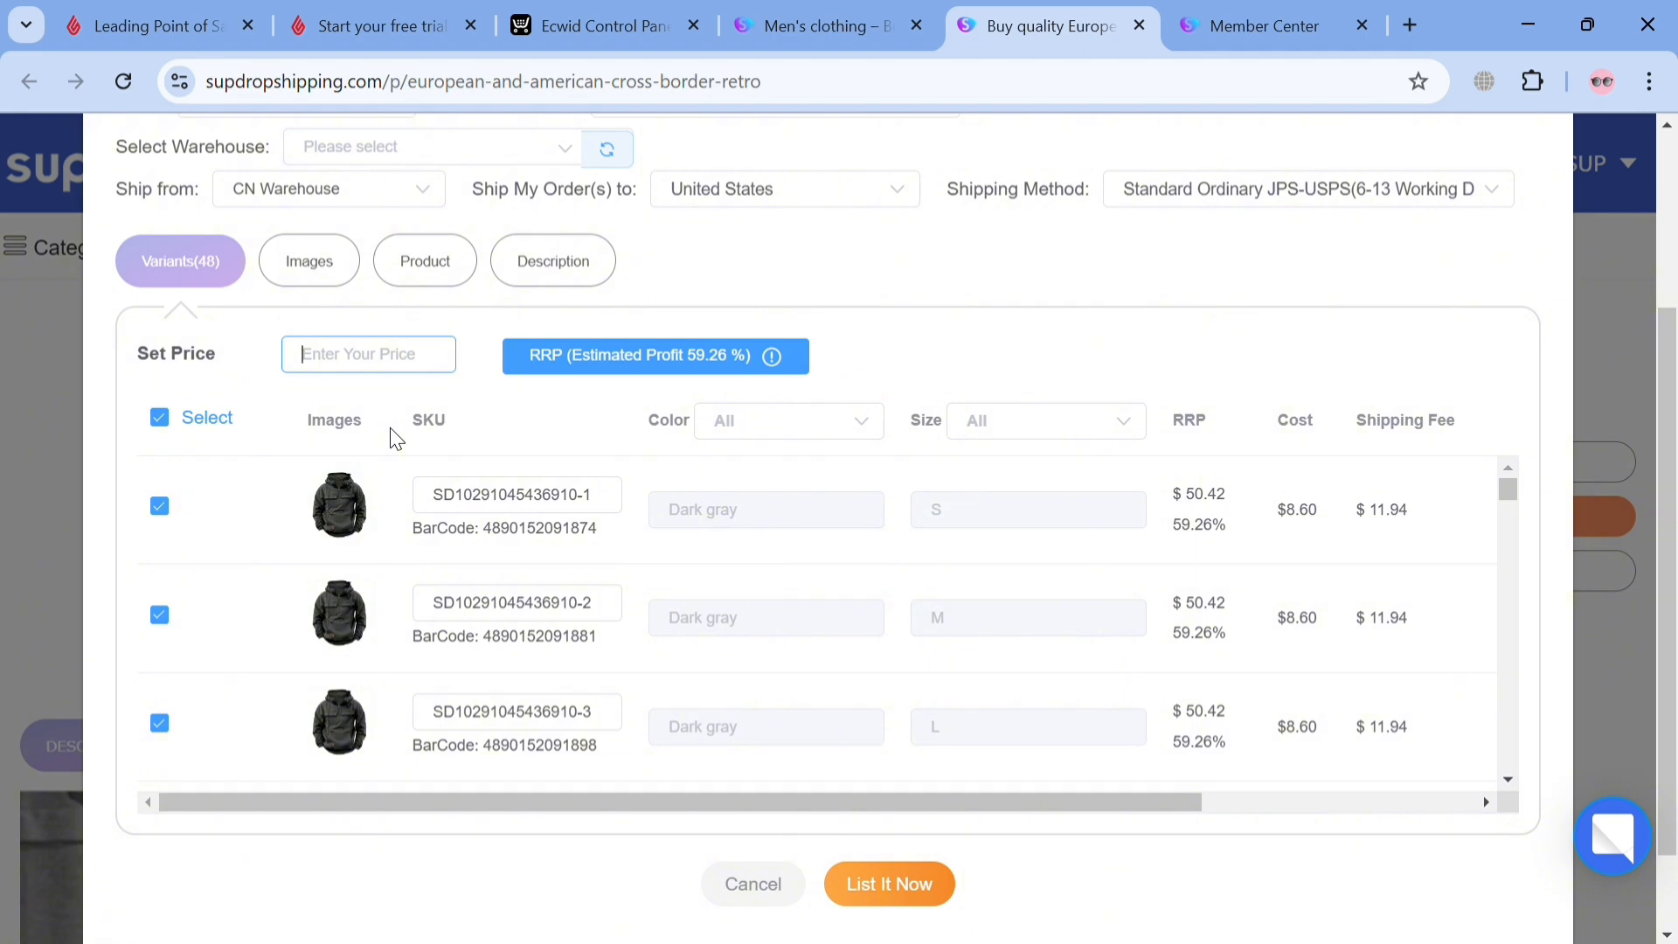
type("30")
- Review the listing's images, description and product title, and try to publish the listing
left_click(298, 278)
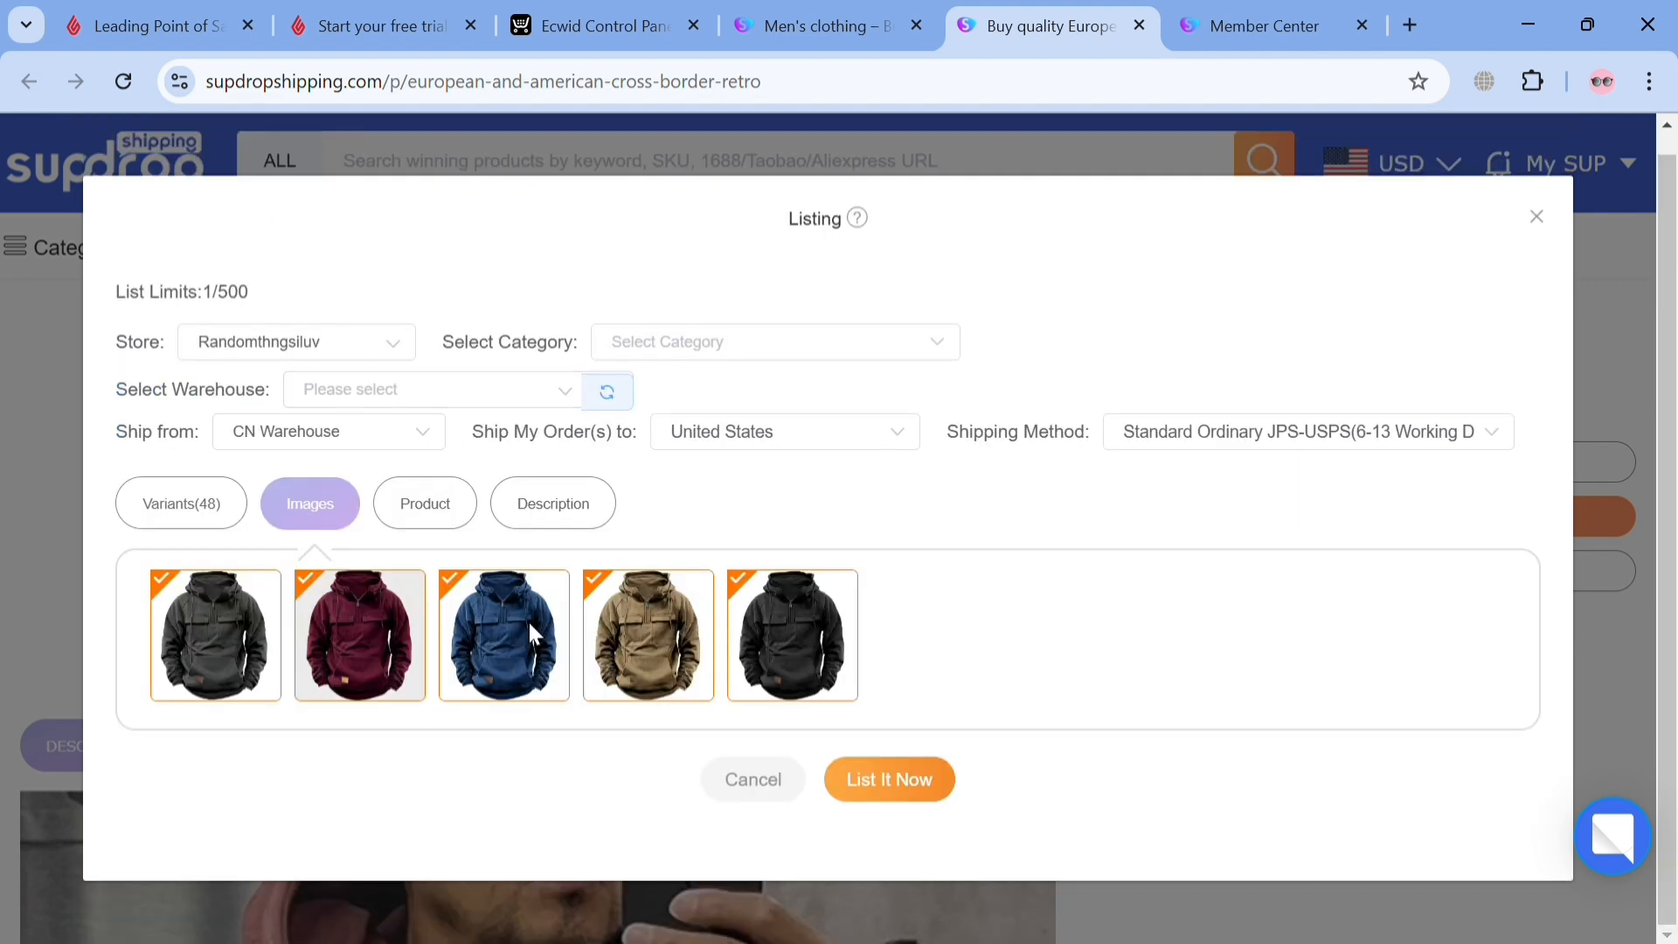
left_click(470, 515)
left_click(564, 515)
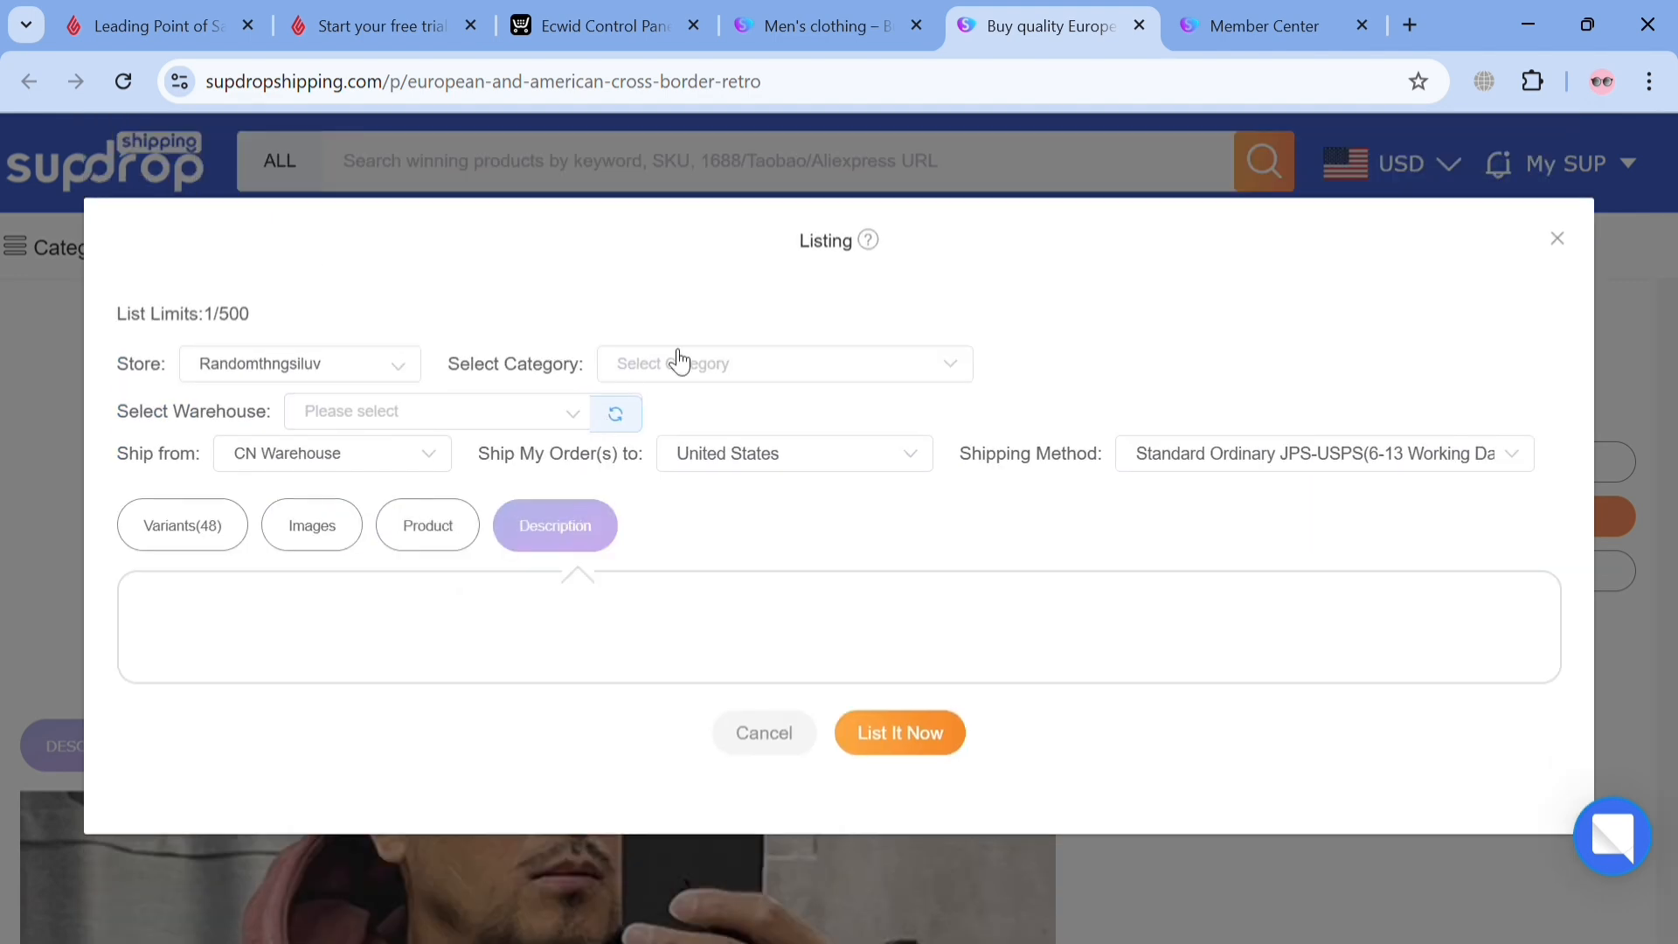
left_click(476, 535)
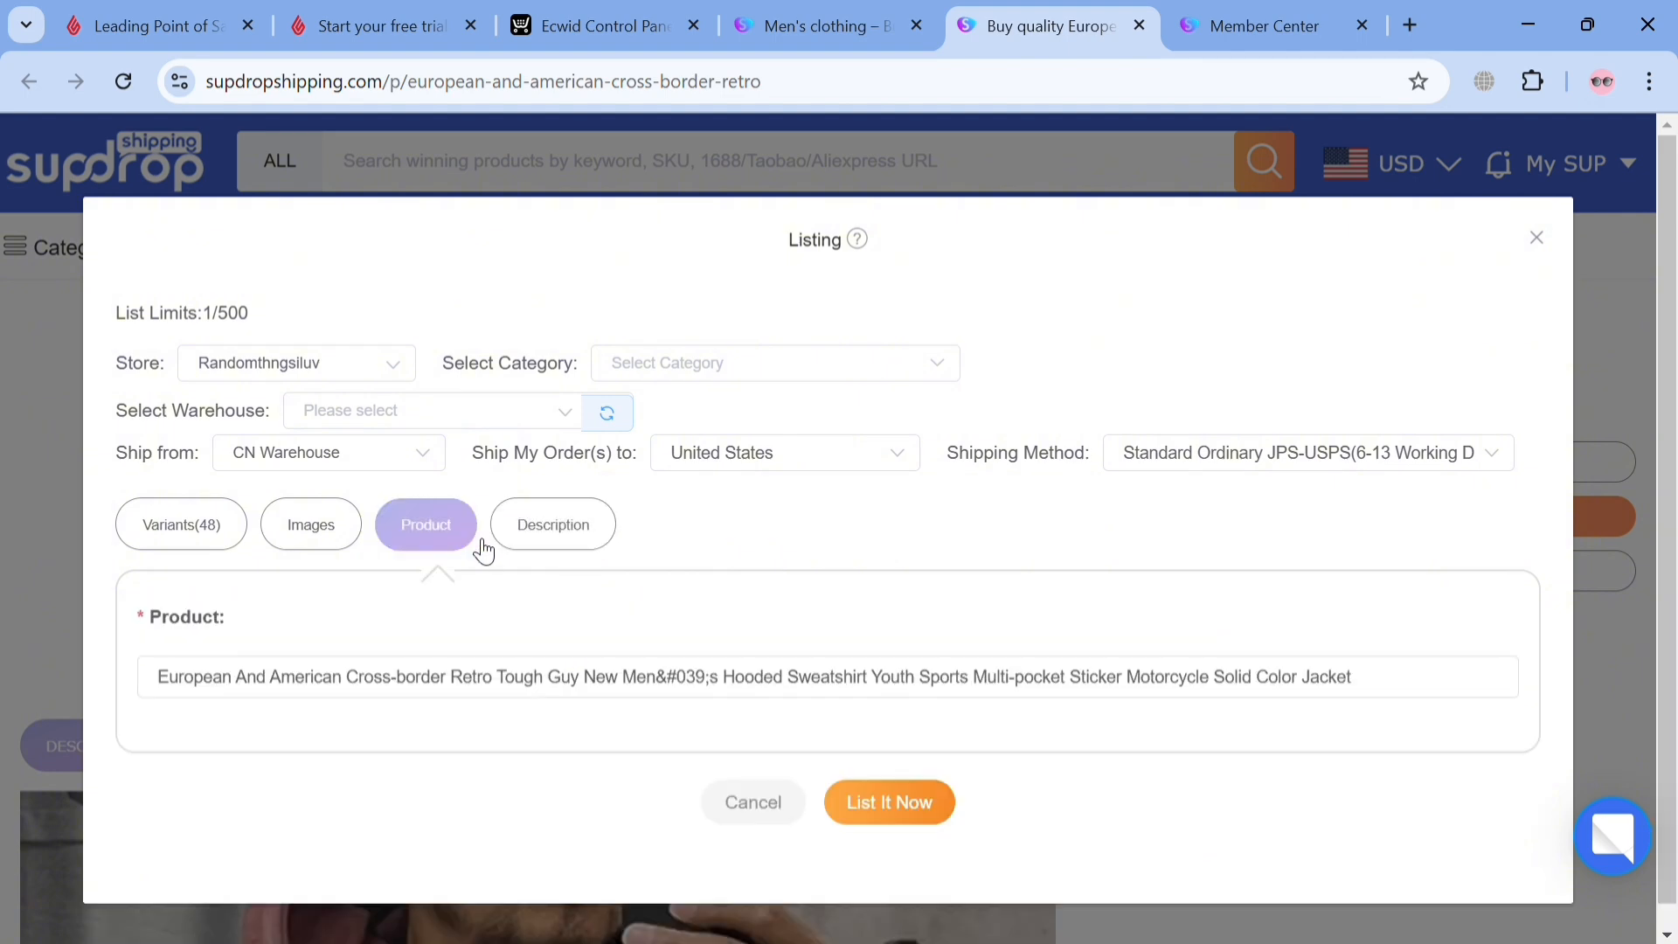
left_click(927, 815)
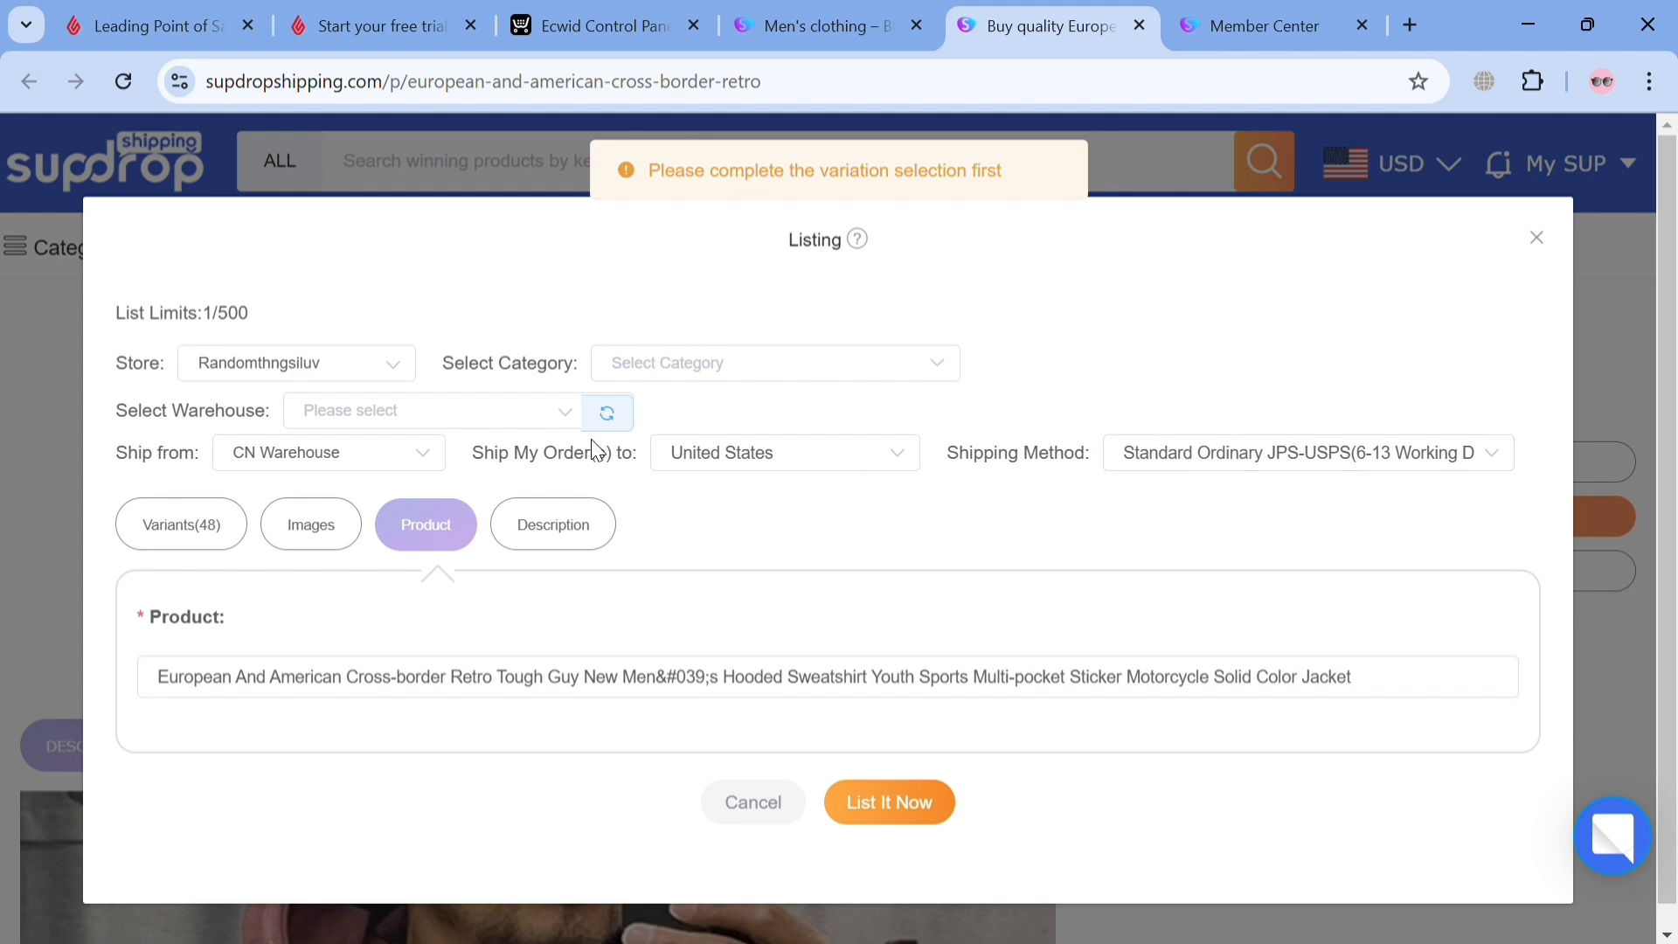
- Filter the listing's variants to the color Army green and try to publish the listing
left_click(566, 531)
left_click(203, 535)
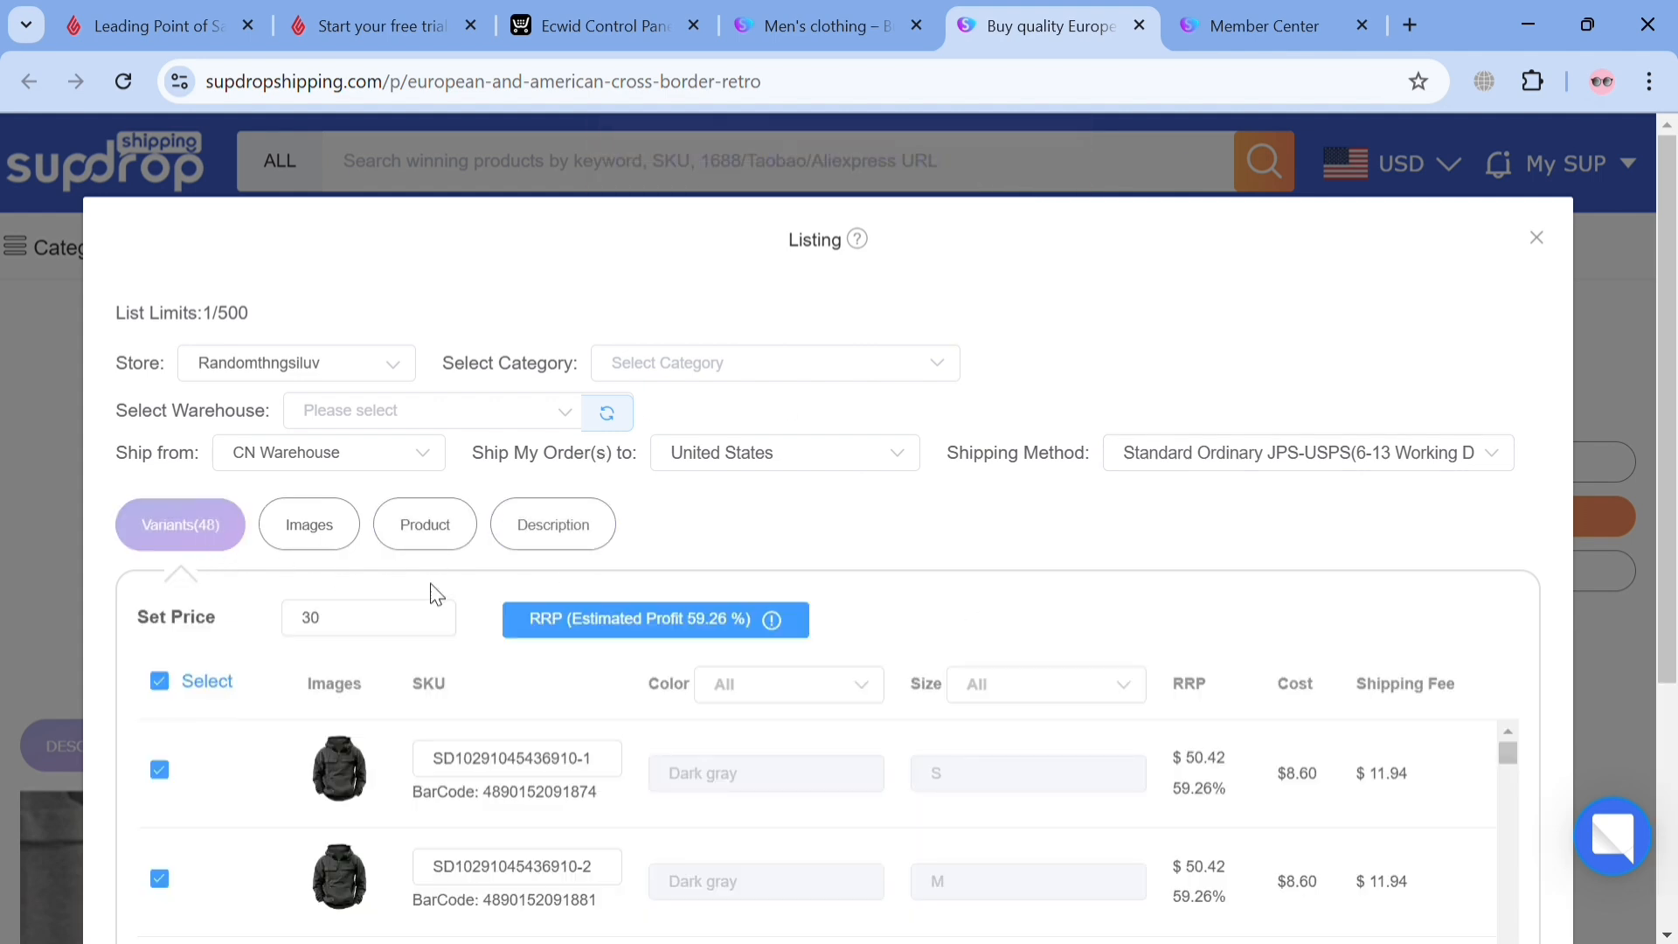
scroll(836, 740, "down", 3)
left_click(841, 690)
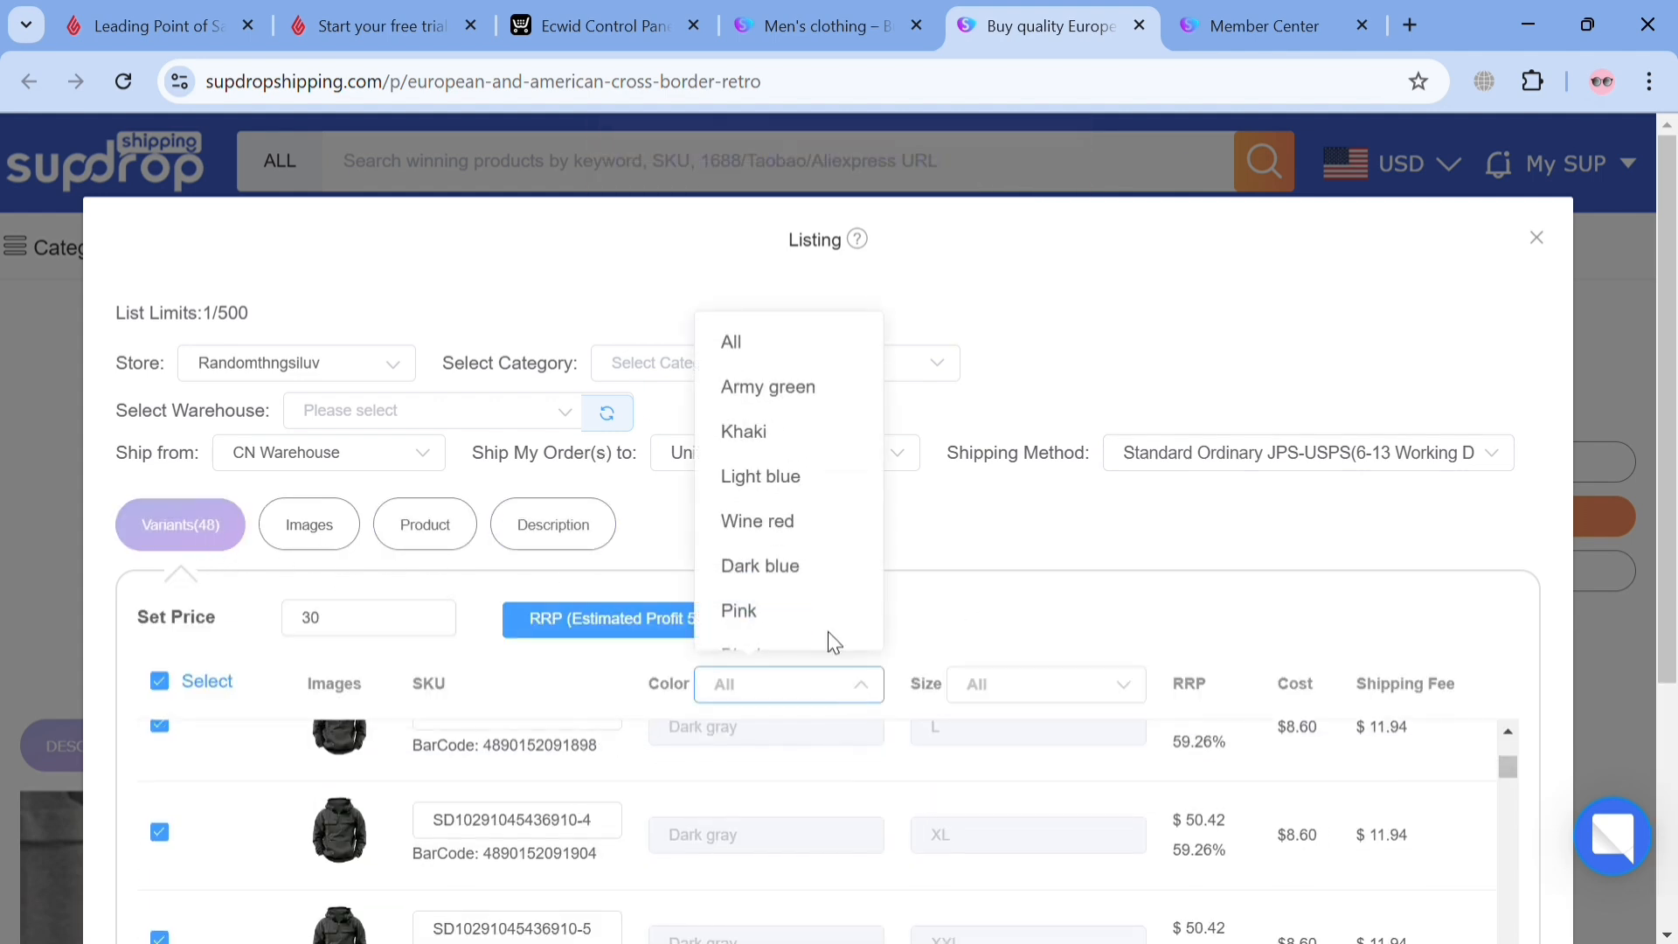
left_click(813, 390)
scroll(910, 629, "down", 4)
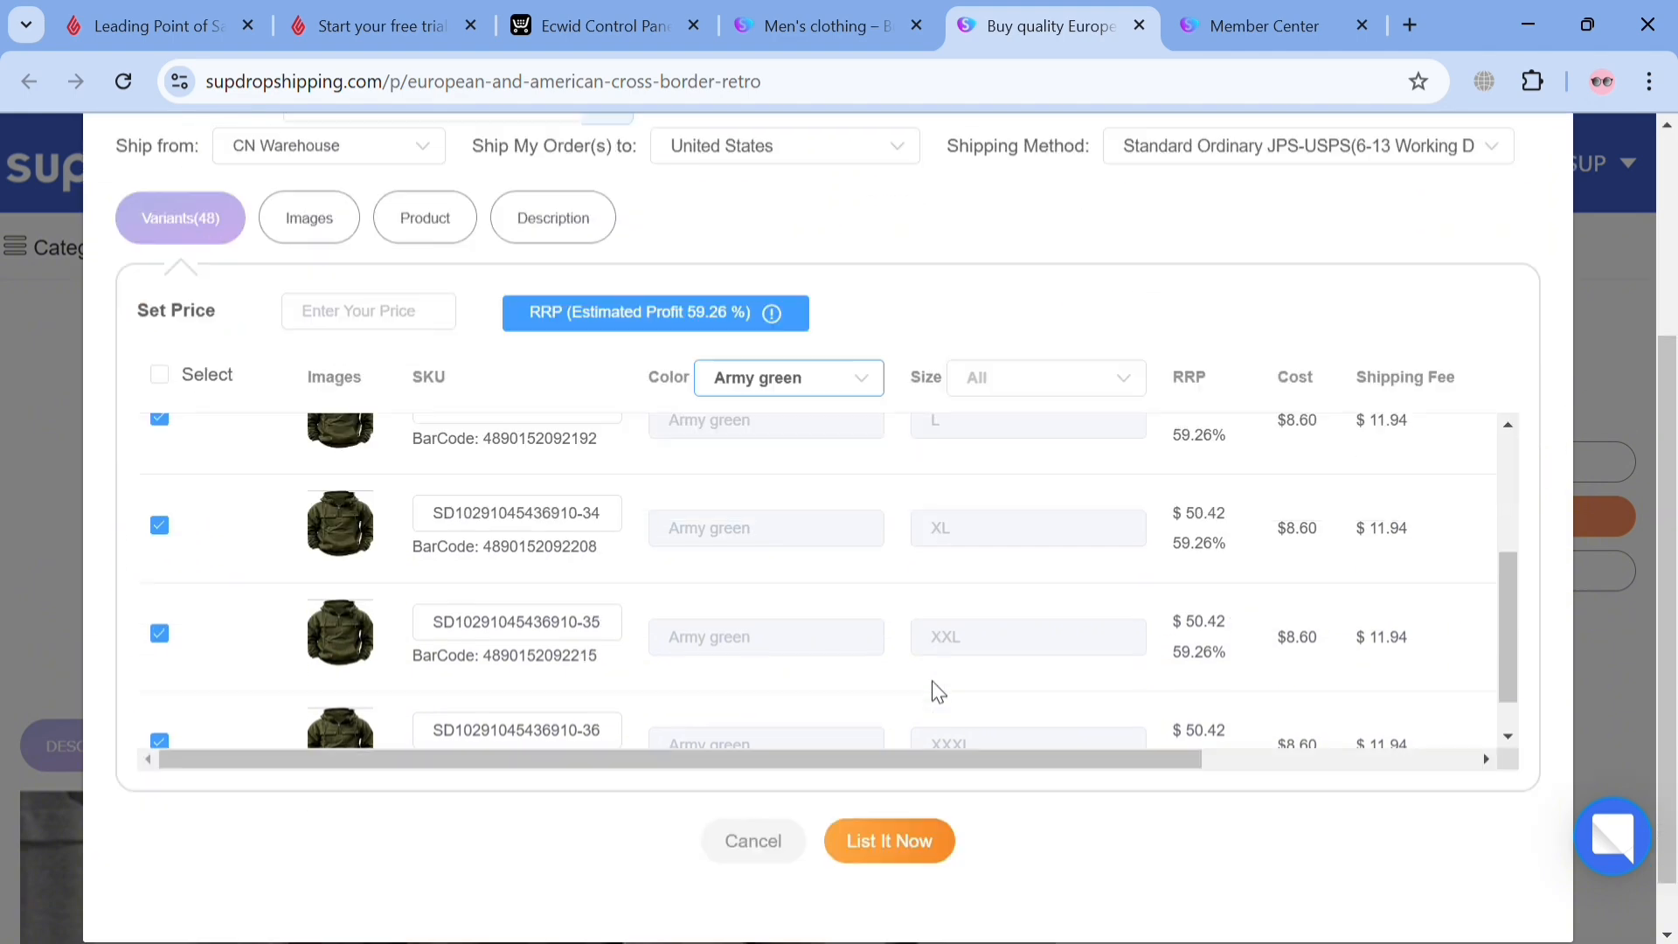
left_click(940, 791)
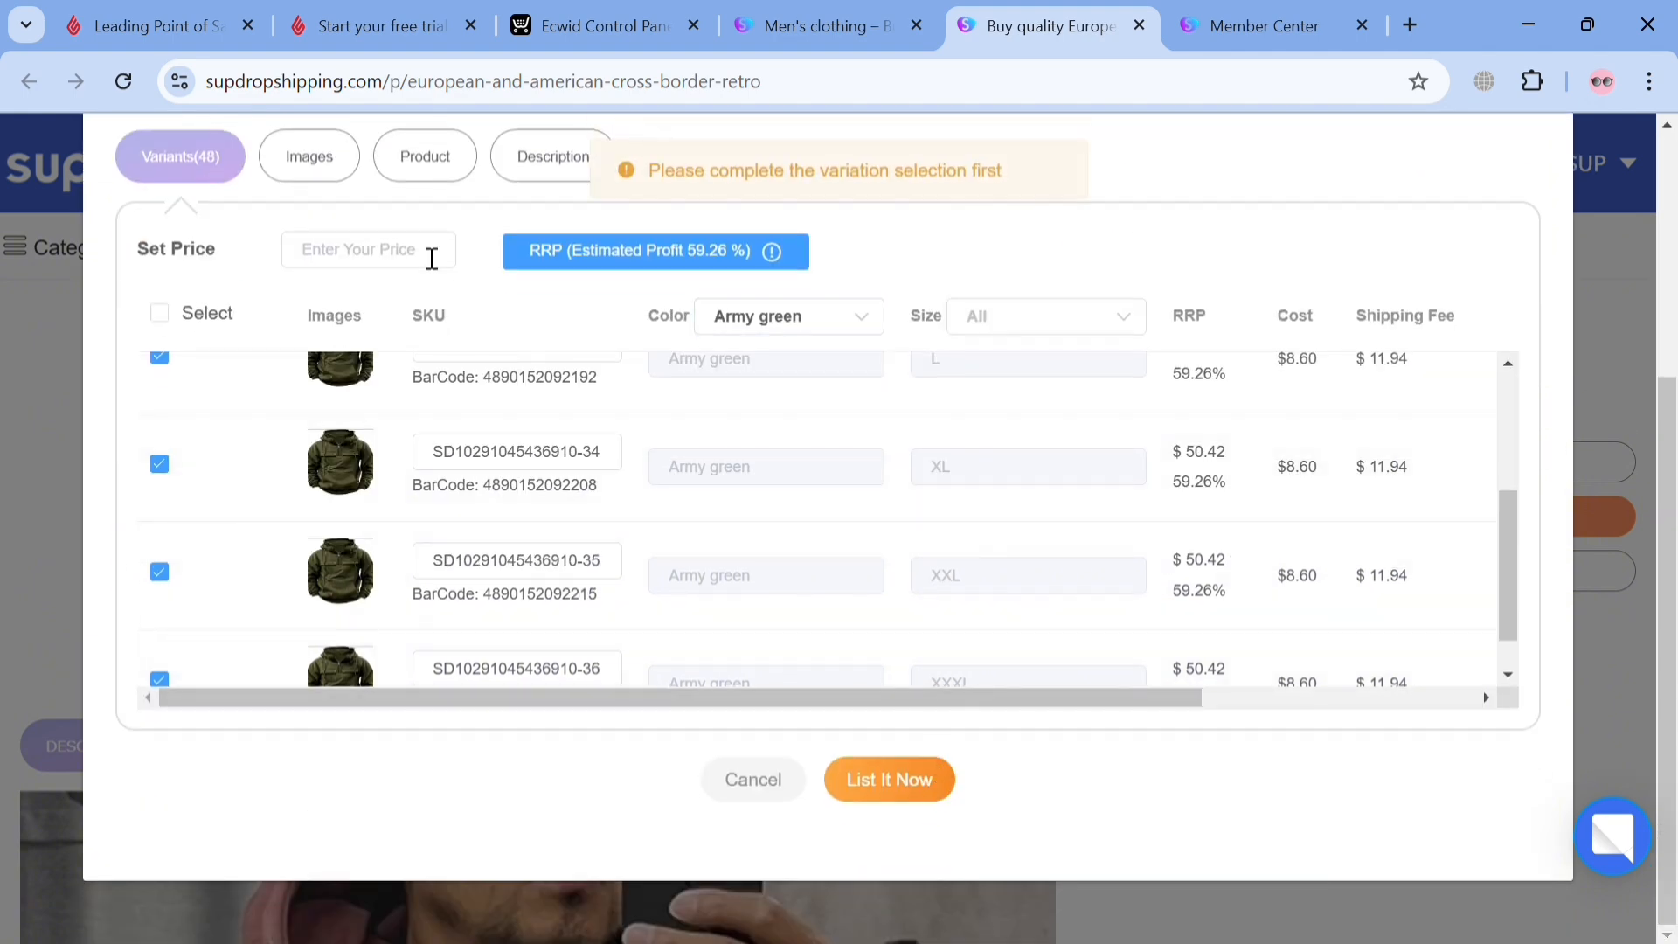
- Recheck the listing's images, product title and description for missing information
left_click(296, 170)
left_click(465, 511)
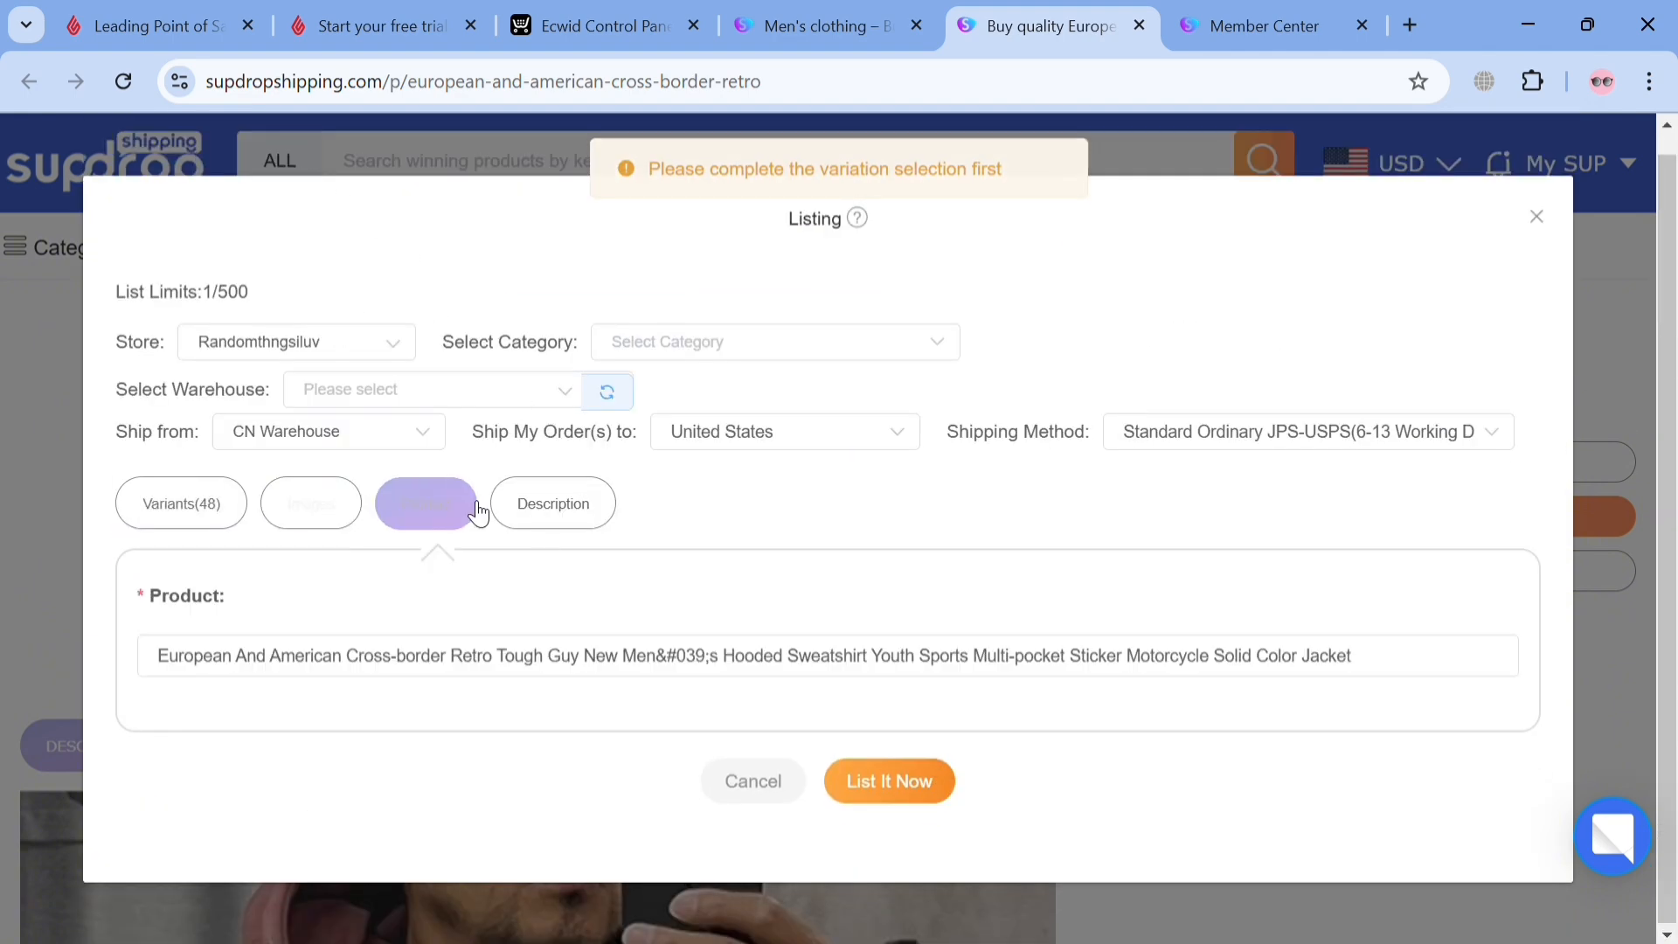
left_click(584, 524)
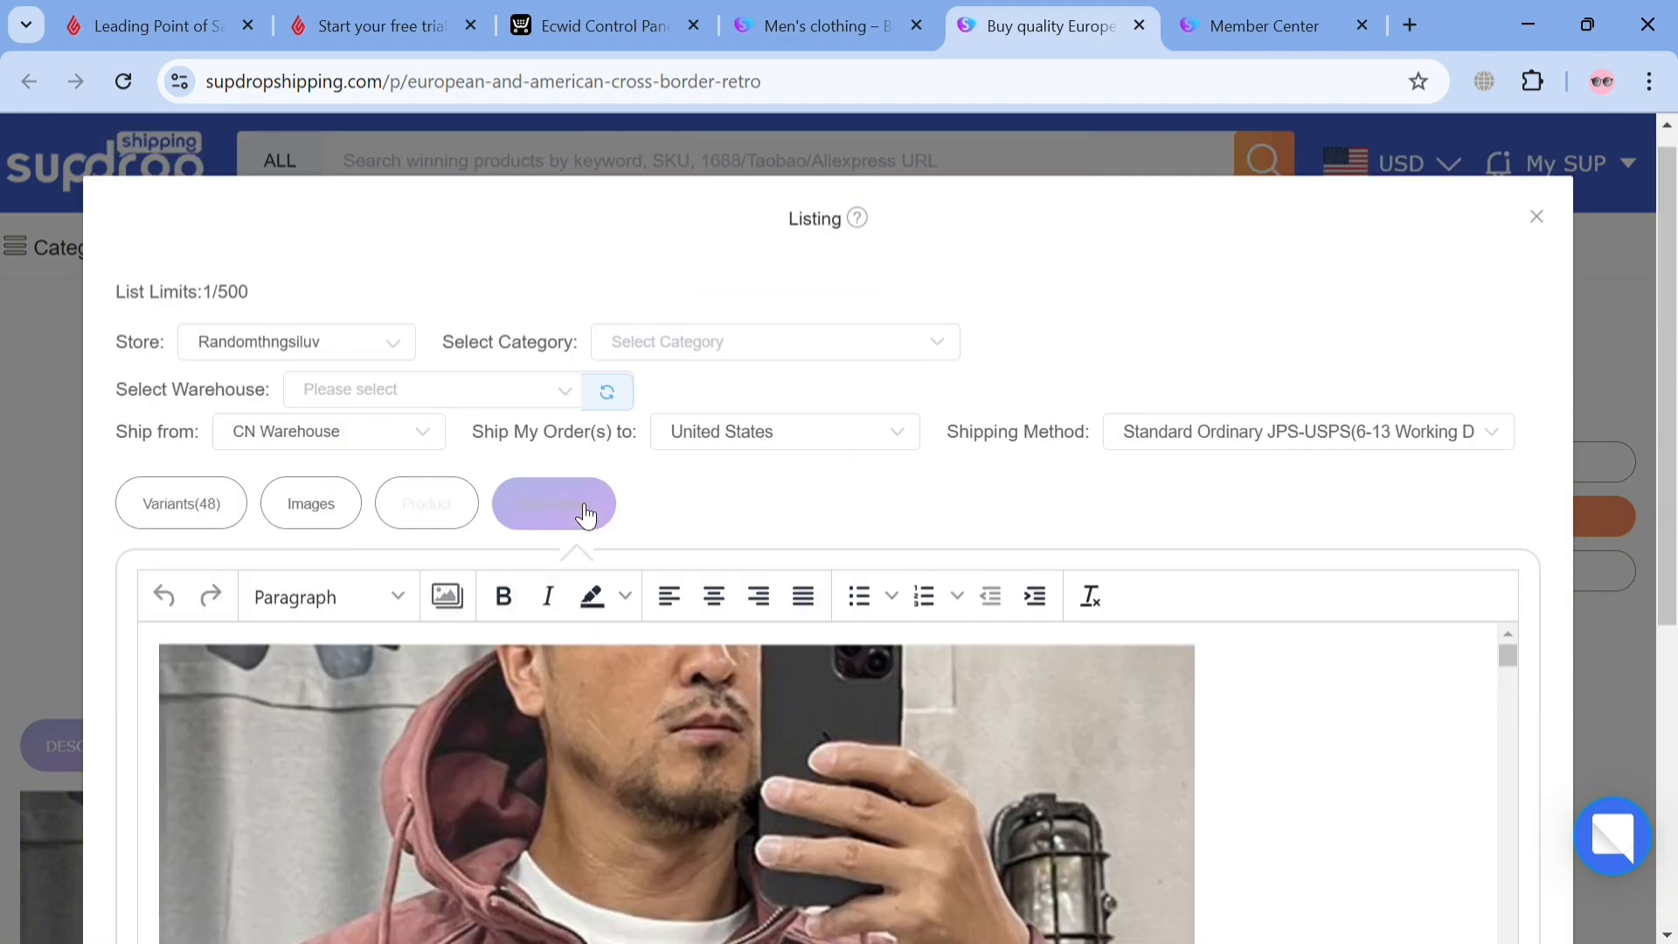
- Set the variants' size filter to All and try again to publish the Army green listing
left_click(242, 518)
scroll(731, 648, "down", 4)
left_click(1046, 342)
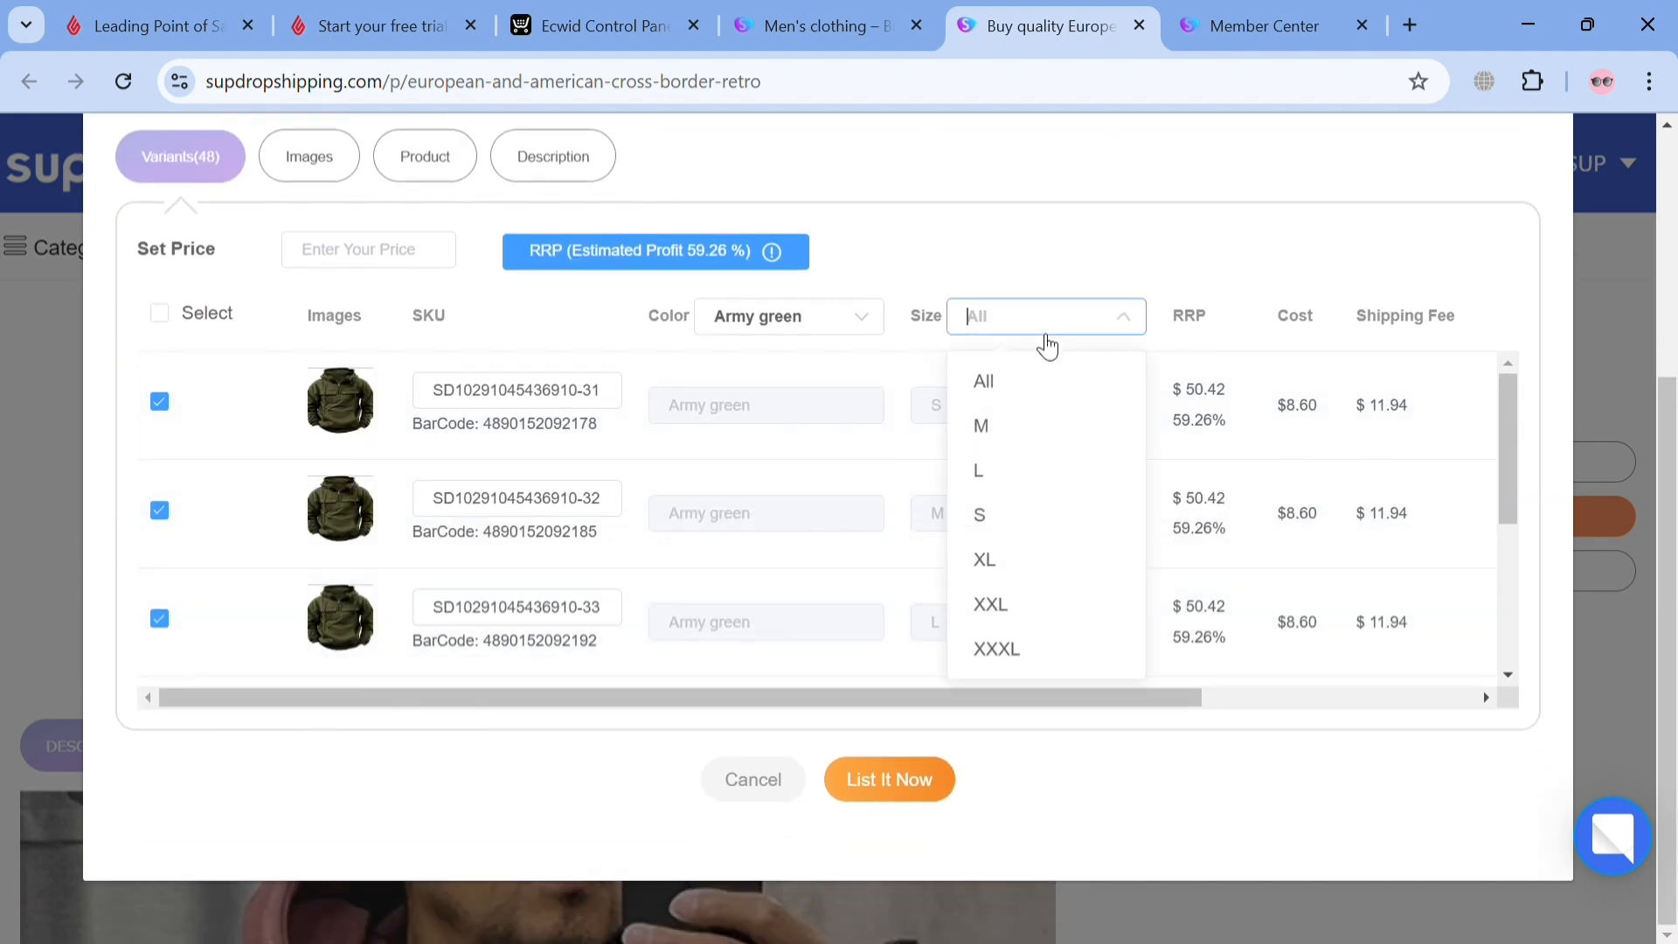
left_click(1049, 385)
left_click(915, 779)
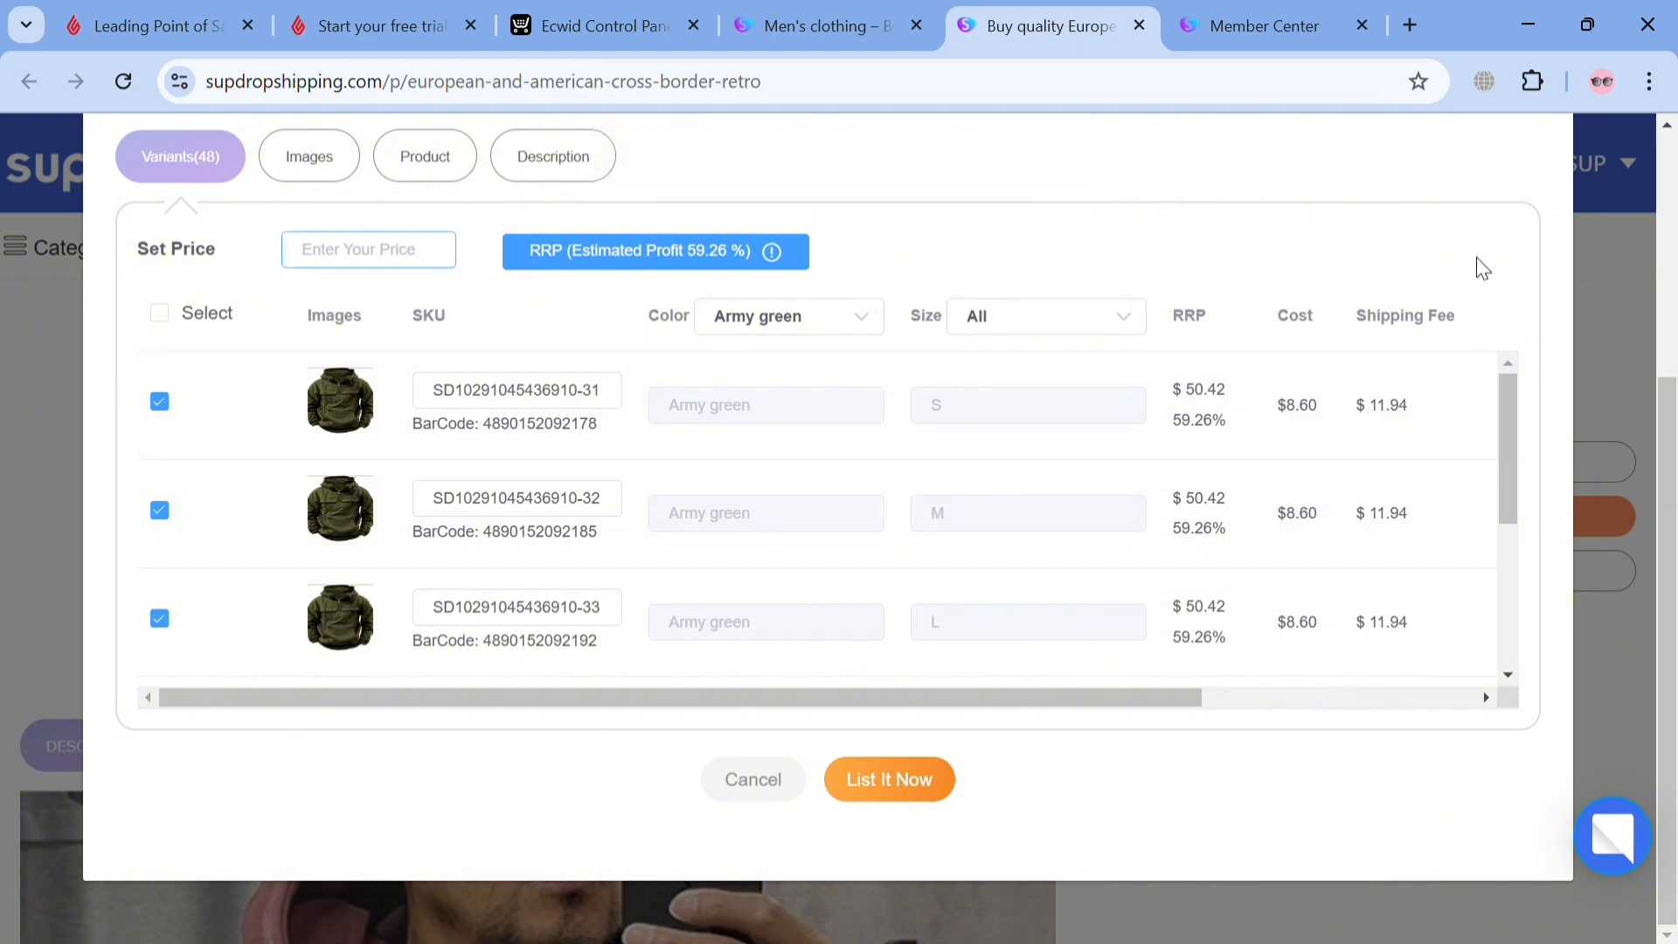
- Select all of the Army green variants for the listing
scroll(936, 769, "up", 3)
left_click(160, 578)
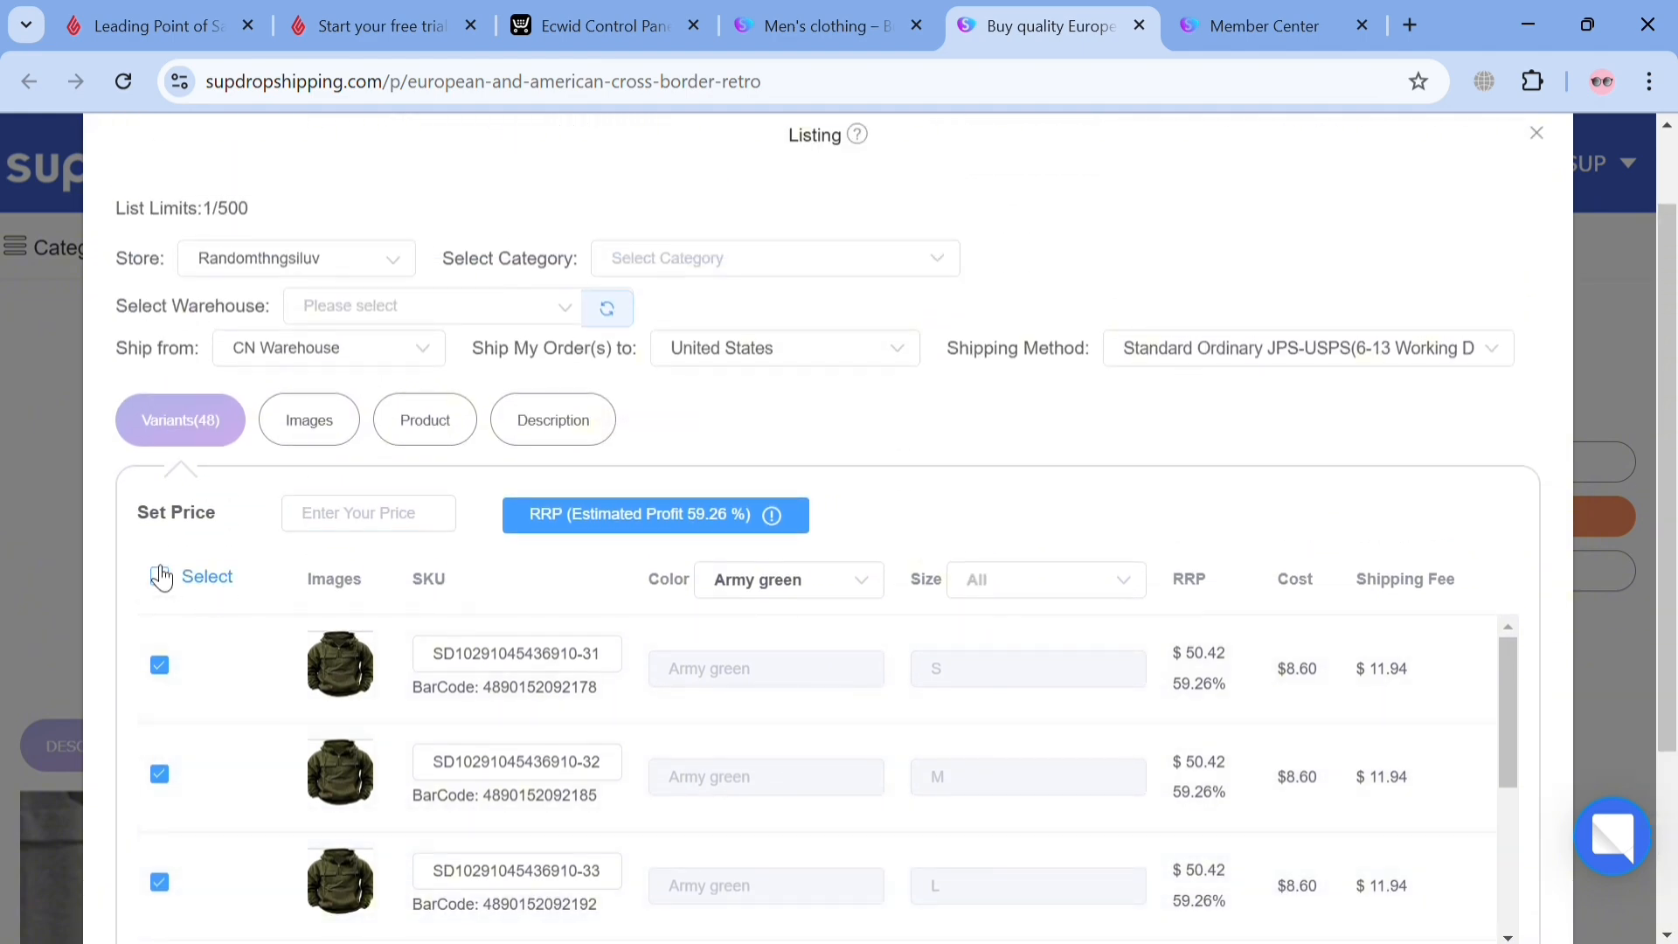
- Set the variants' color filter to All and look through the sweatshirt's variants in the listing
left_click(885, 582)
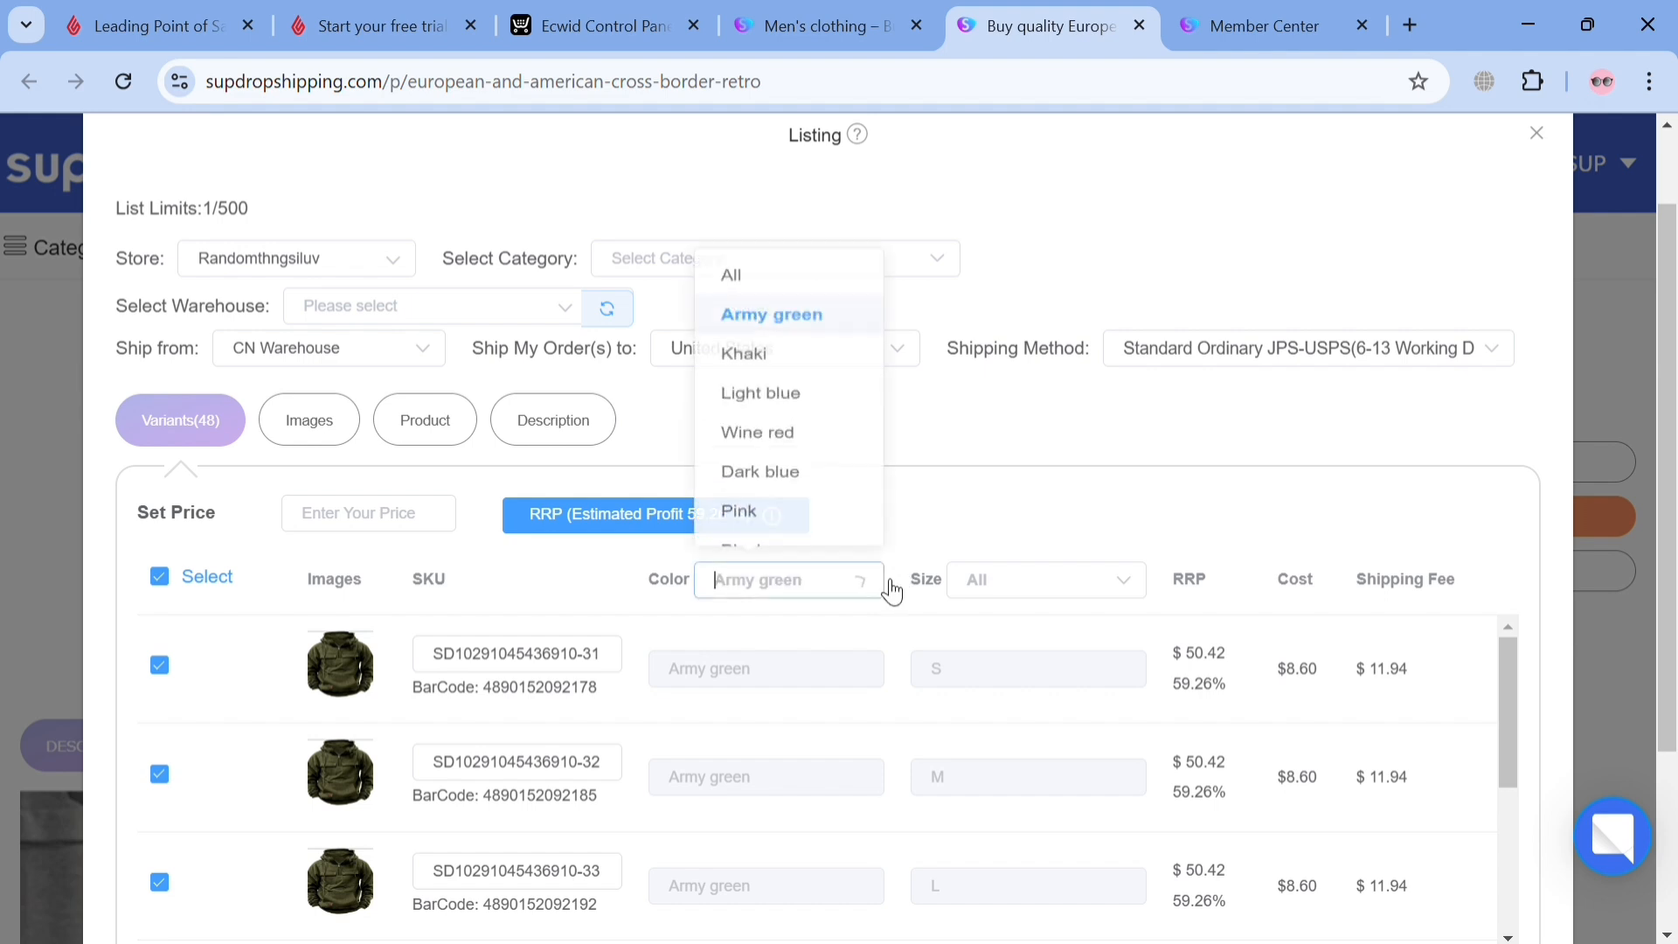
left_click(854, 239)
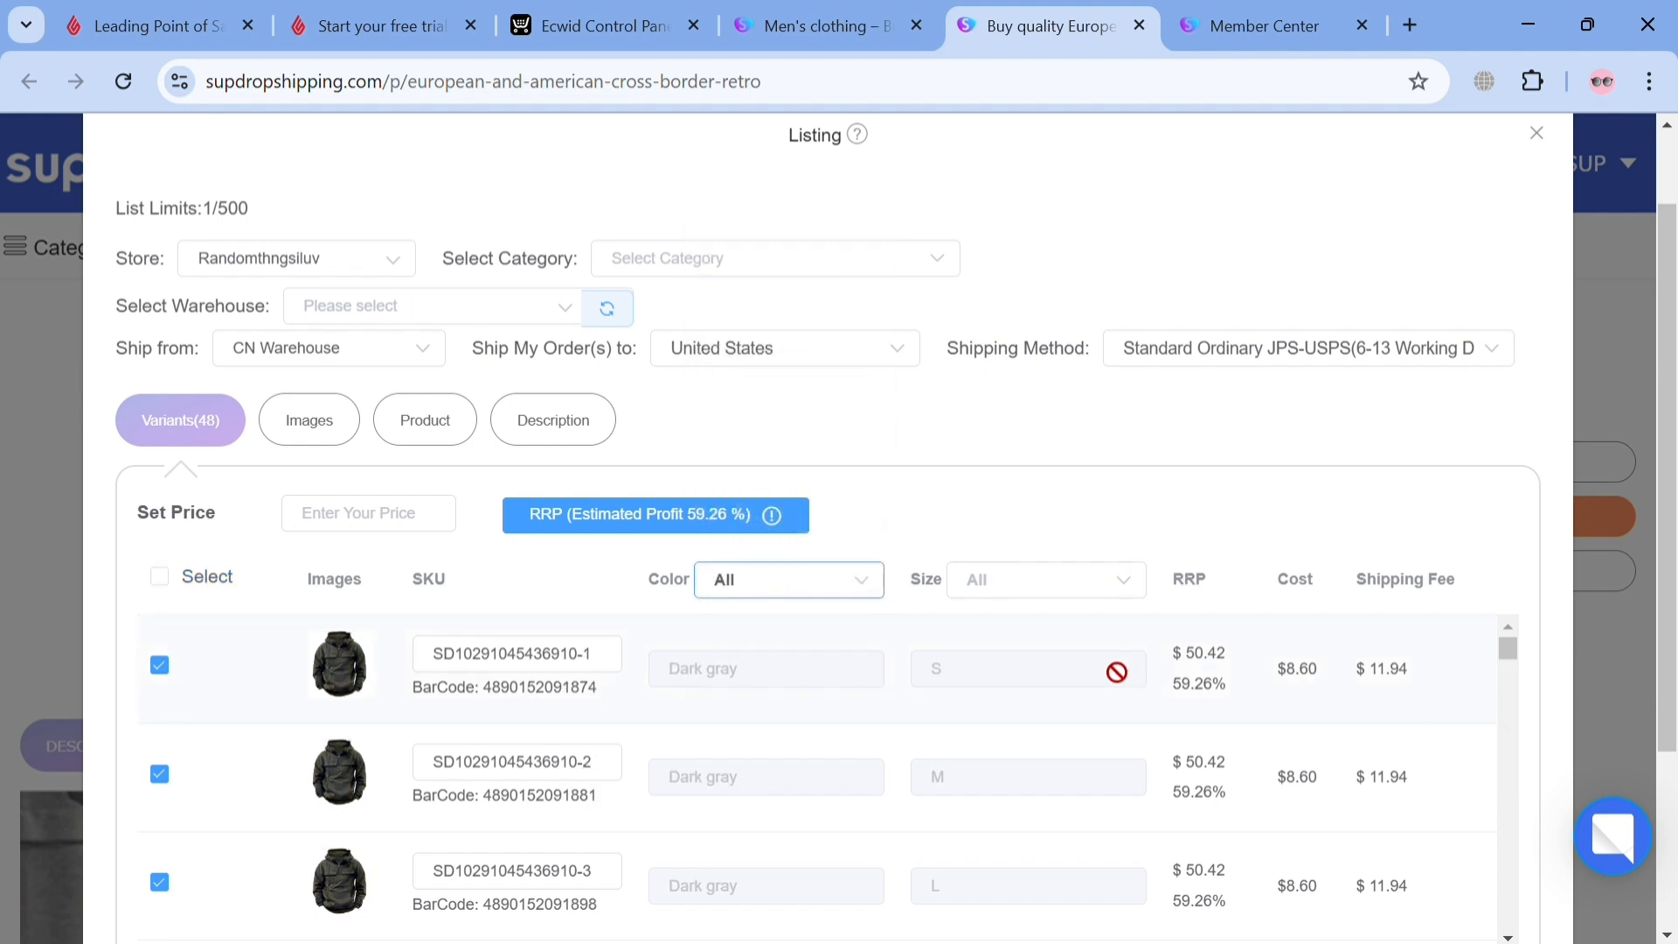
scroll(1093, 682, "down", 5)
- Set the sweatshirt listing's price to 30 and try to publish it to the store
left_click(443, 534)
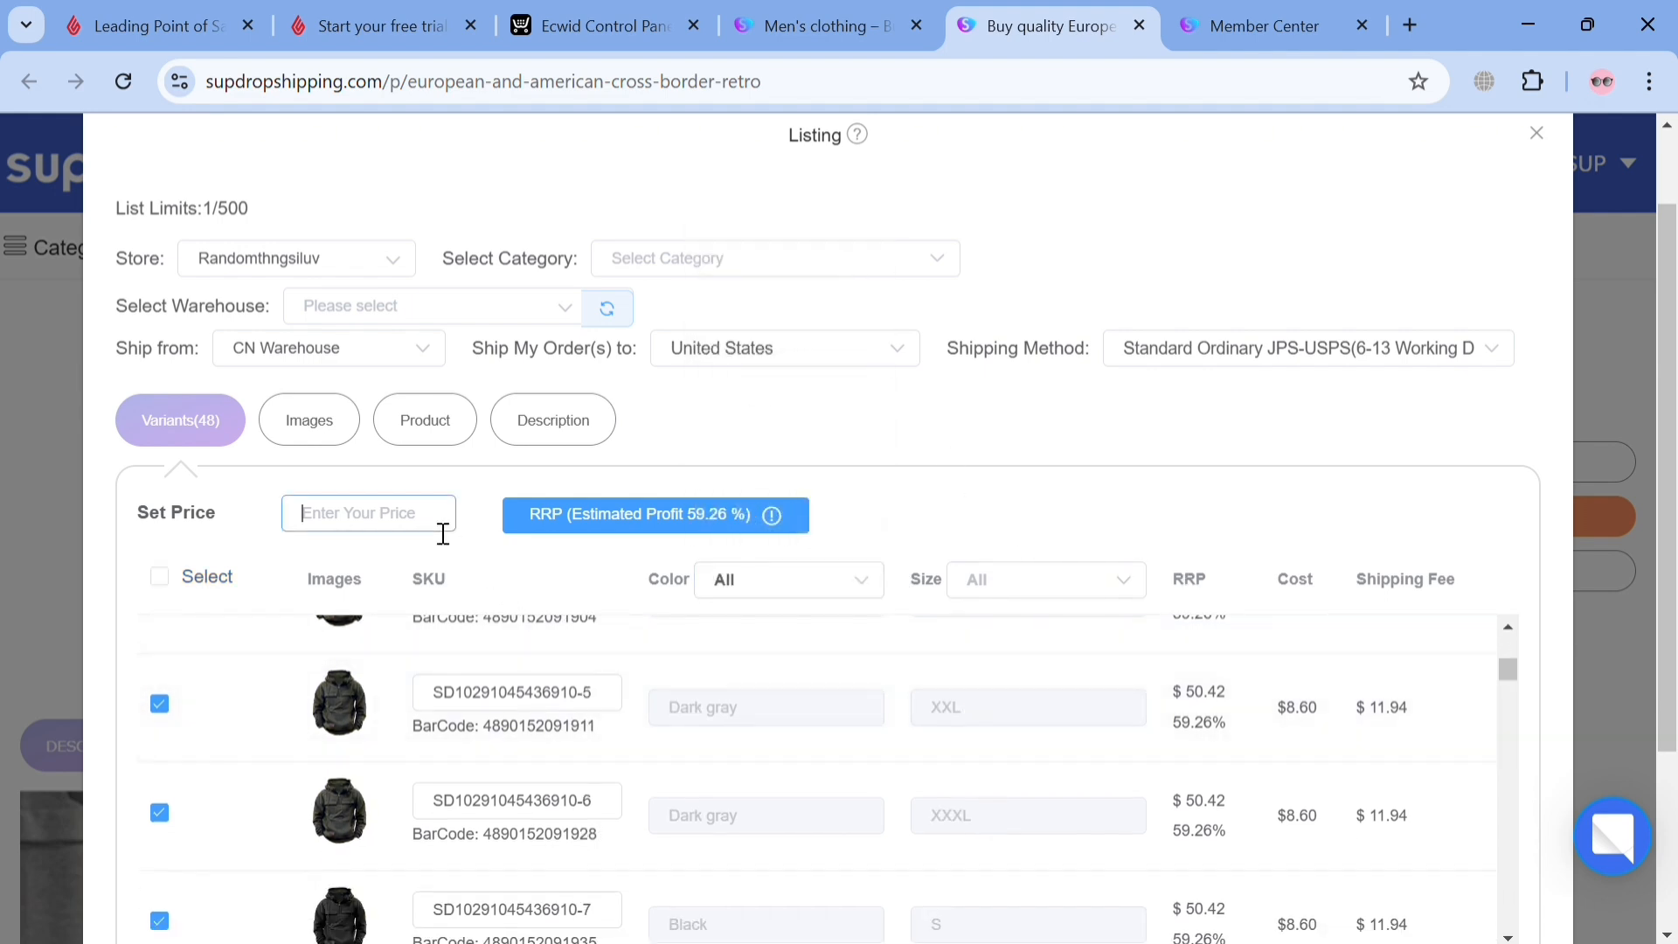
type("30")
scroll(533, 544, "down", 3)
left_click(891, 781)
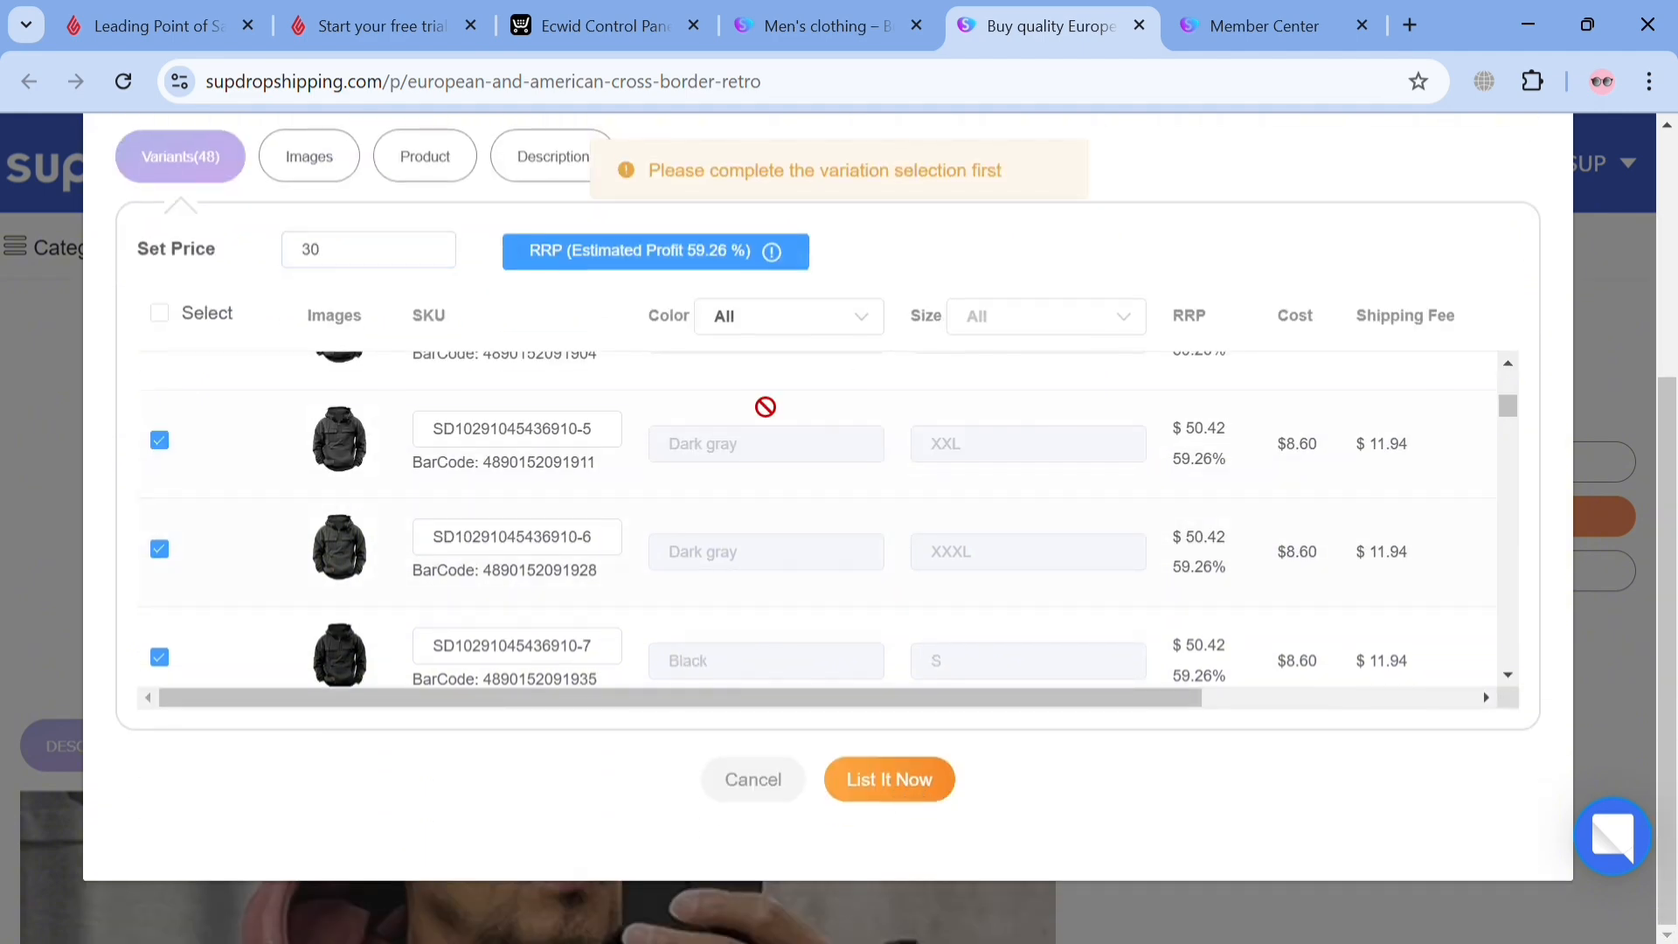
- Recheck the product title in the sweatshirt's listing form and close the form
scroll(612, 385, "up", 3)
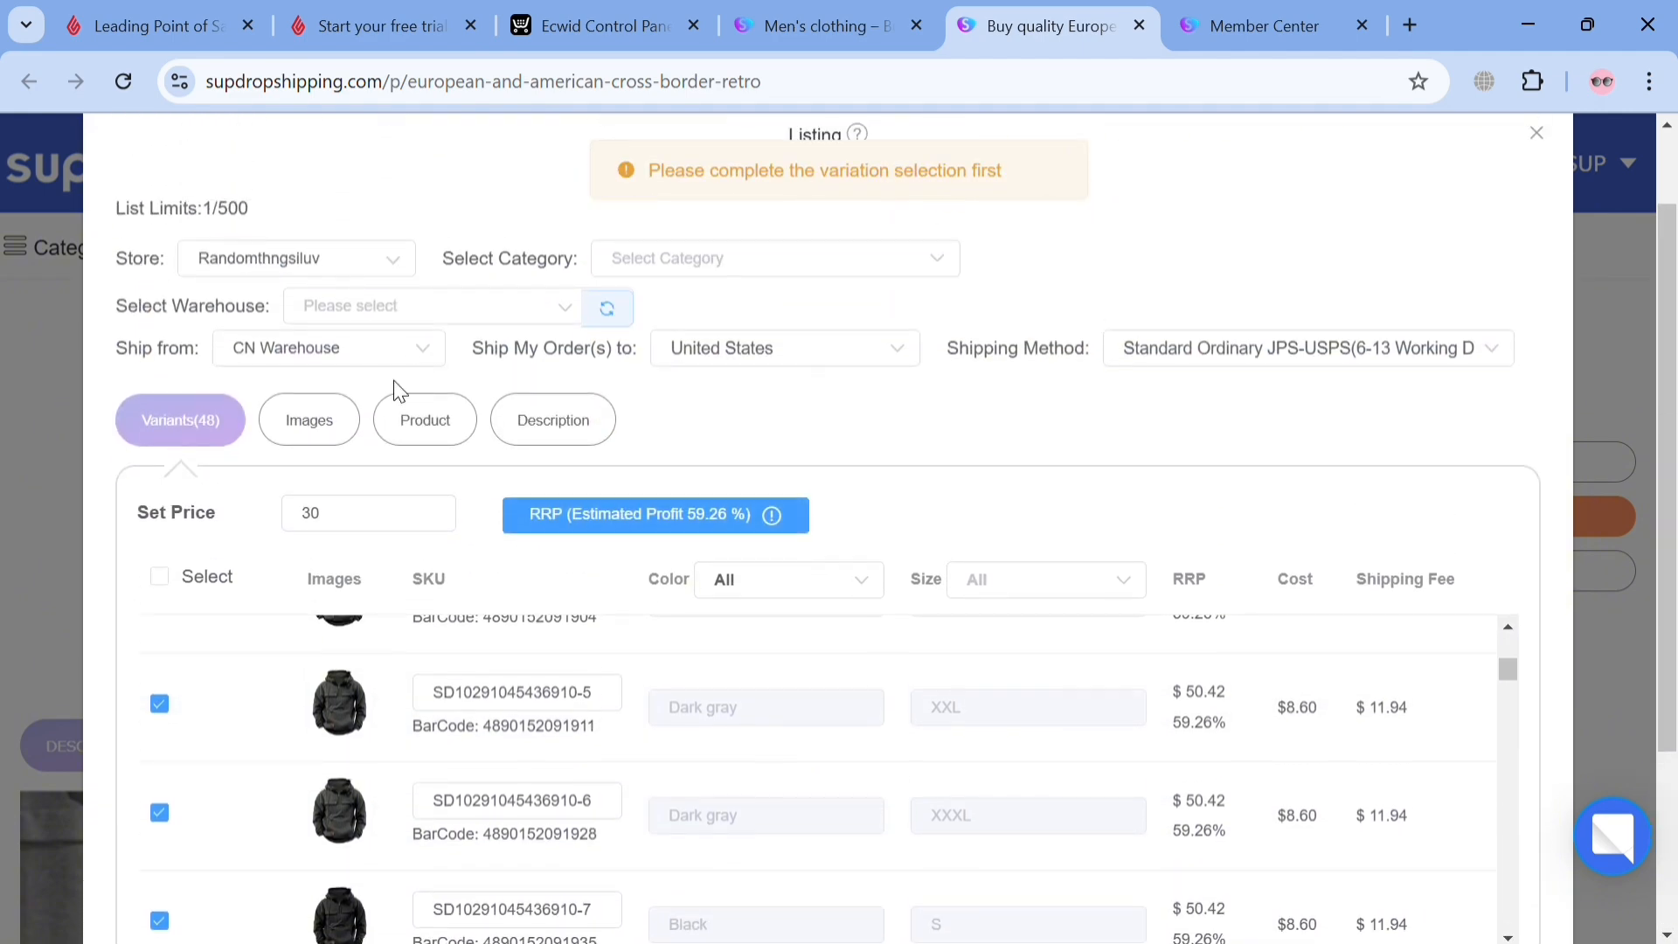
left_click(393, 418)
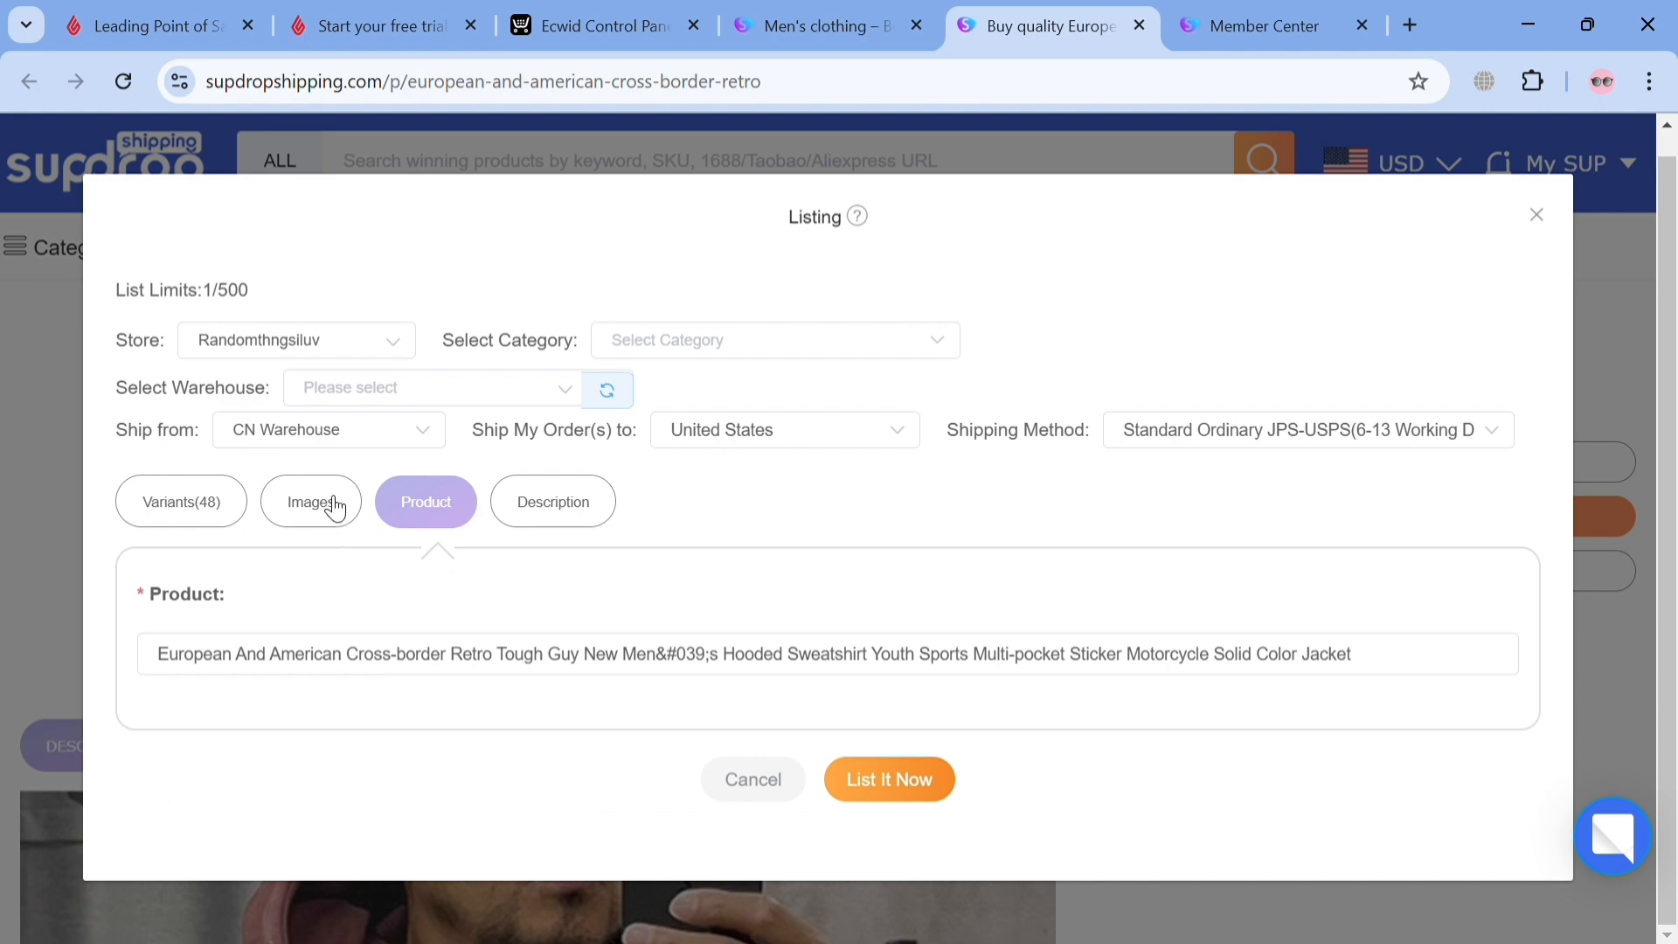
left_click(1536, 216)
- Choose size L for the Army green sweatshirt on its product page
scroll(929, 691, "up", 5)
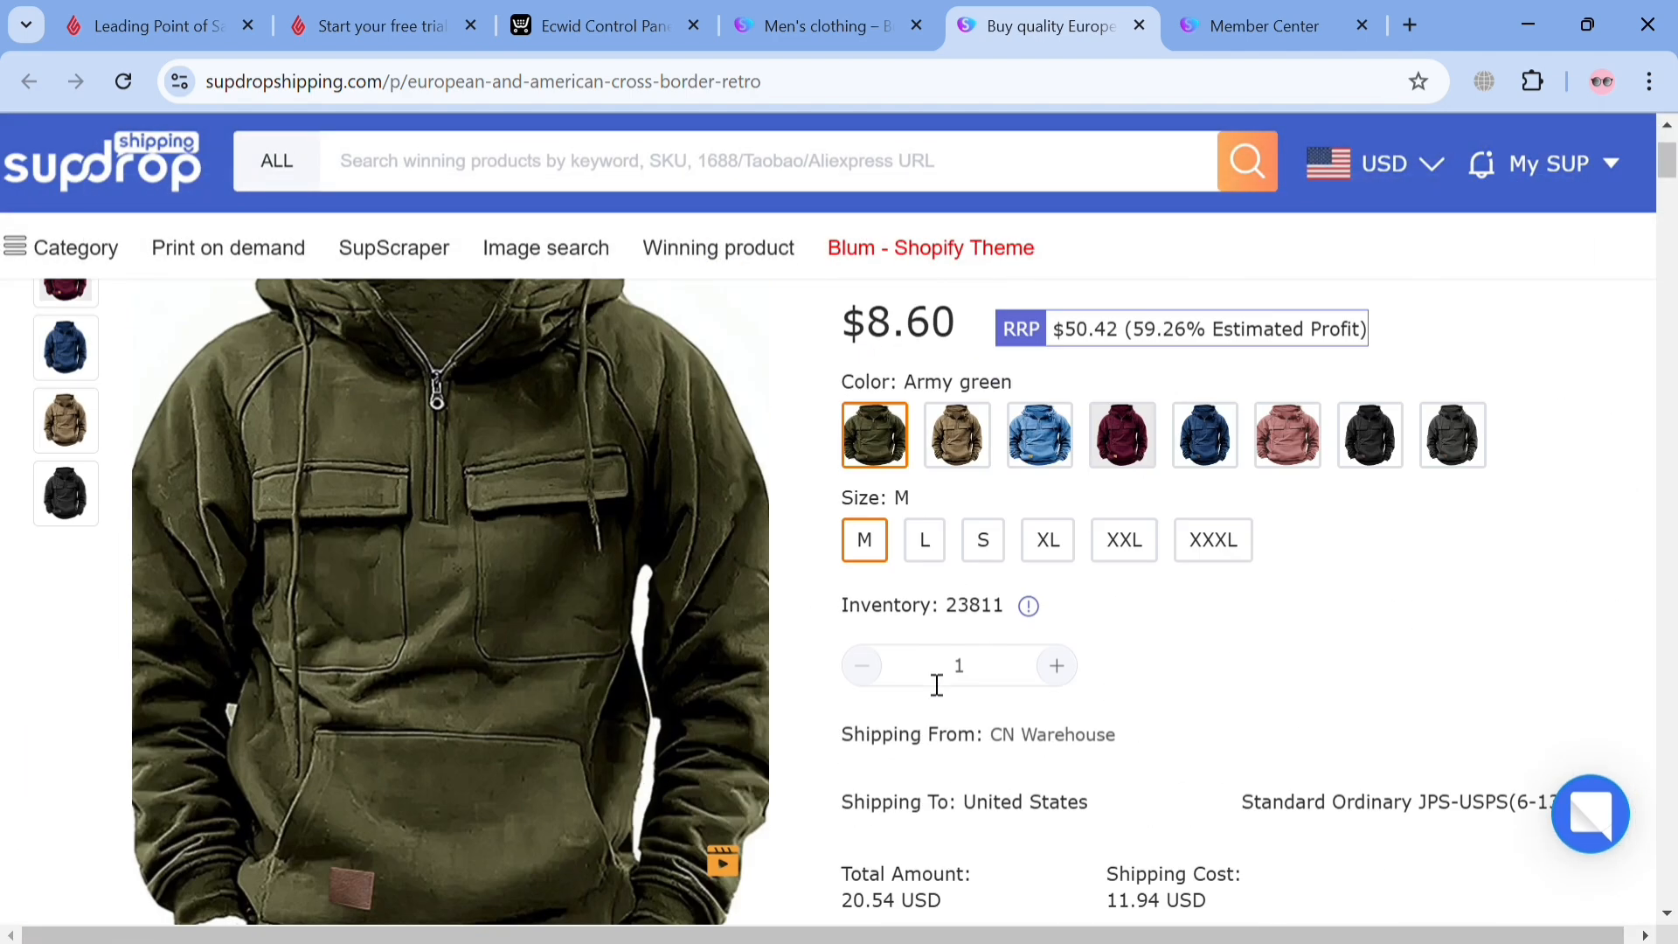
scroll(937, 685, "up", 1)
left_click(933, 588)
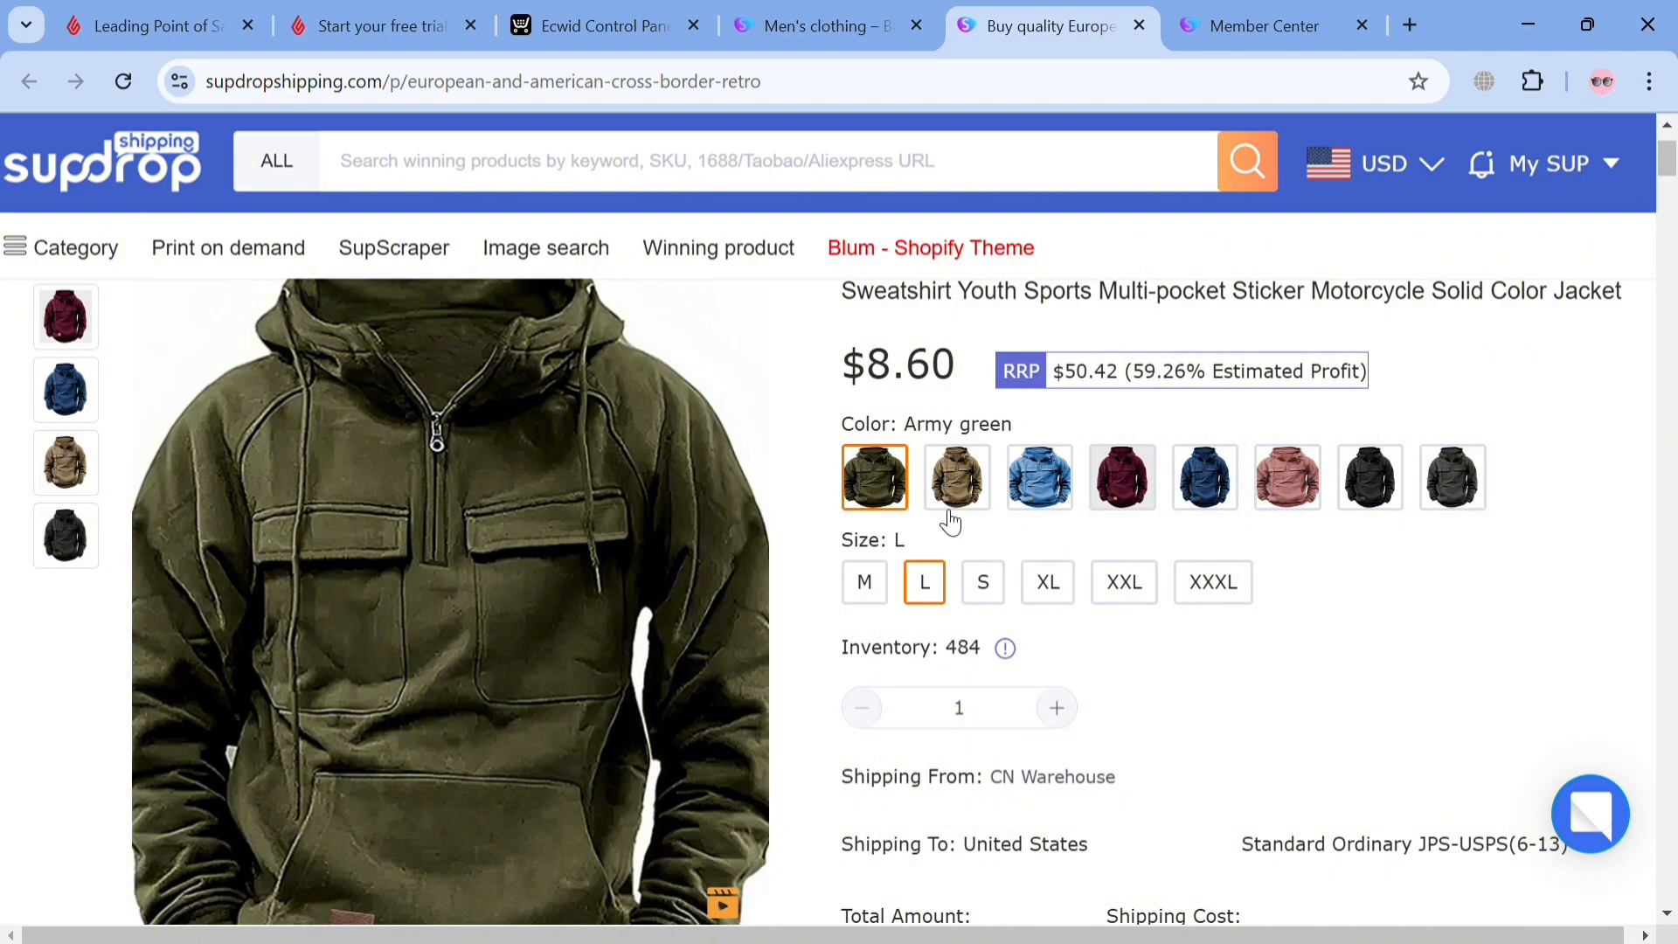
- Reopen the sweatshirt's store listing form, try again to publish it, and close the form
scroll(937, 706, "down", 3)
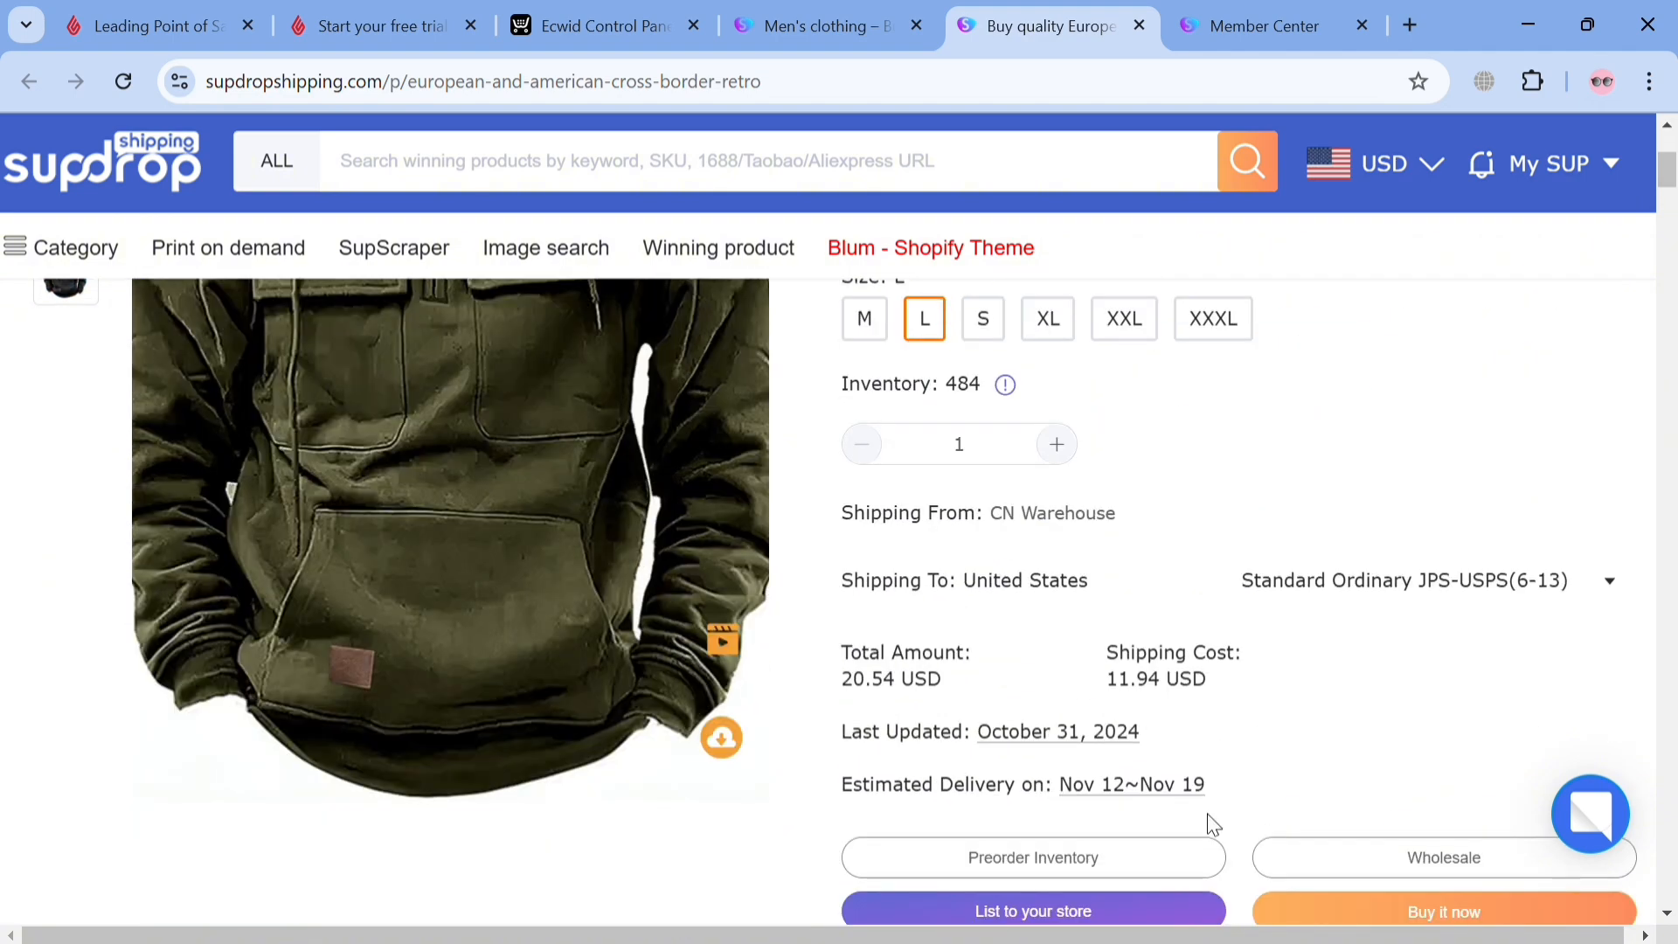
scroll(1207, 821, "down", 3)
left_click(1062, 662)
left_click(937, 798)
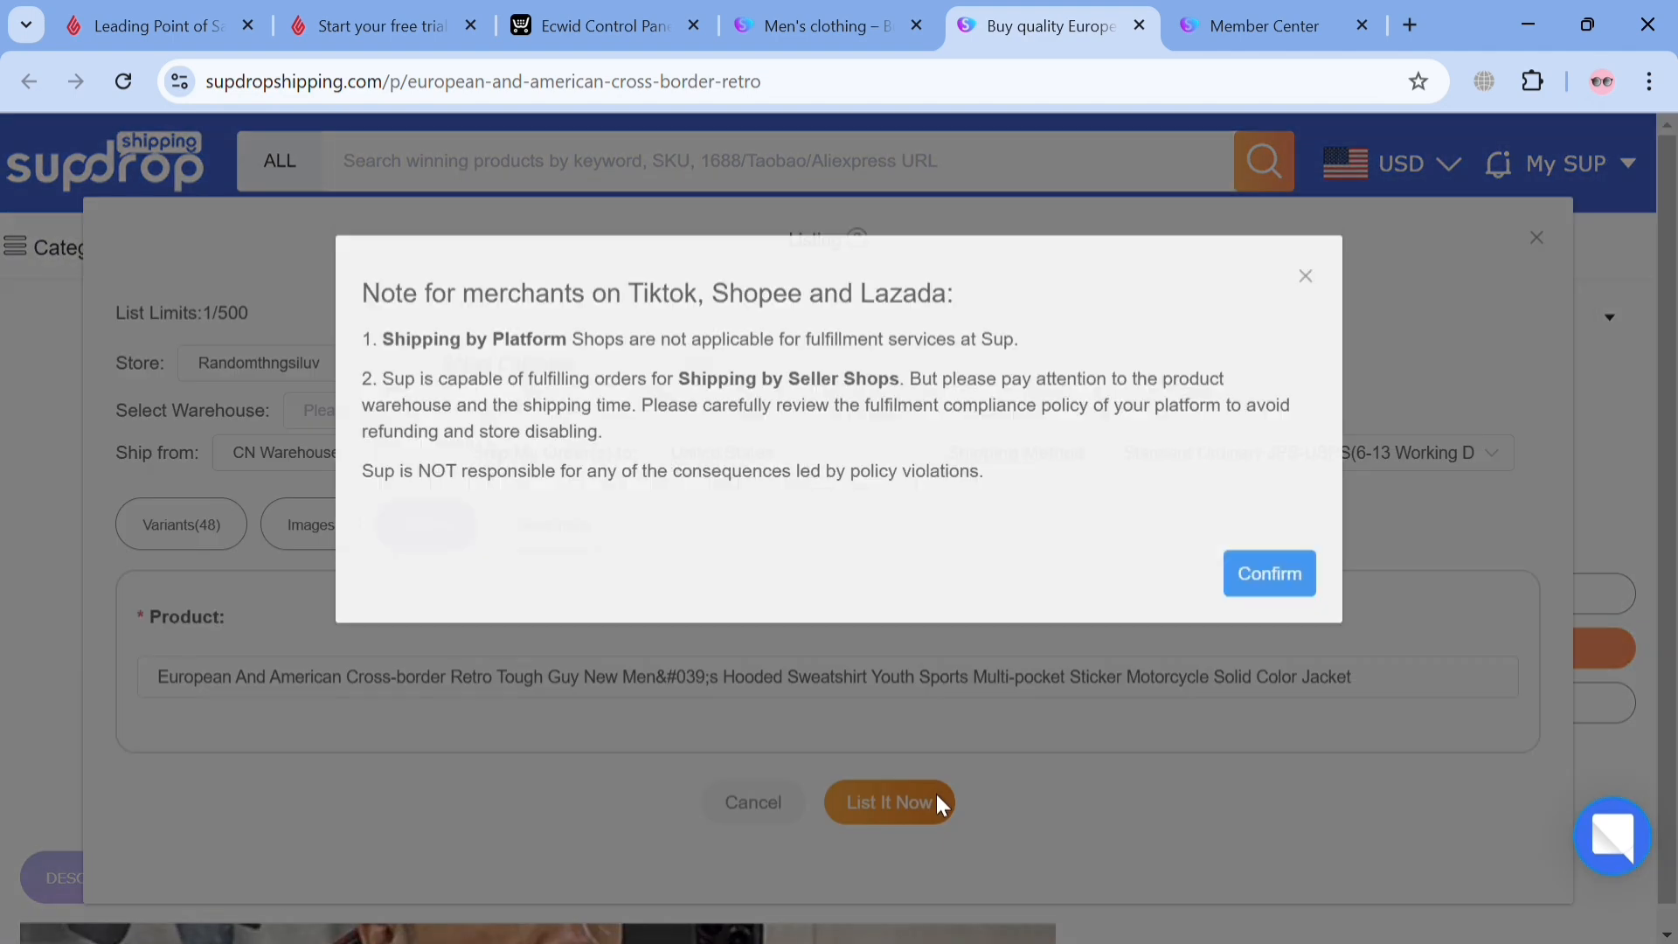
left_click(1269, 566)
left_click(912, 821)
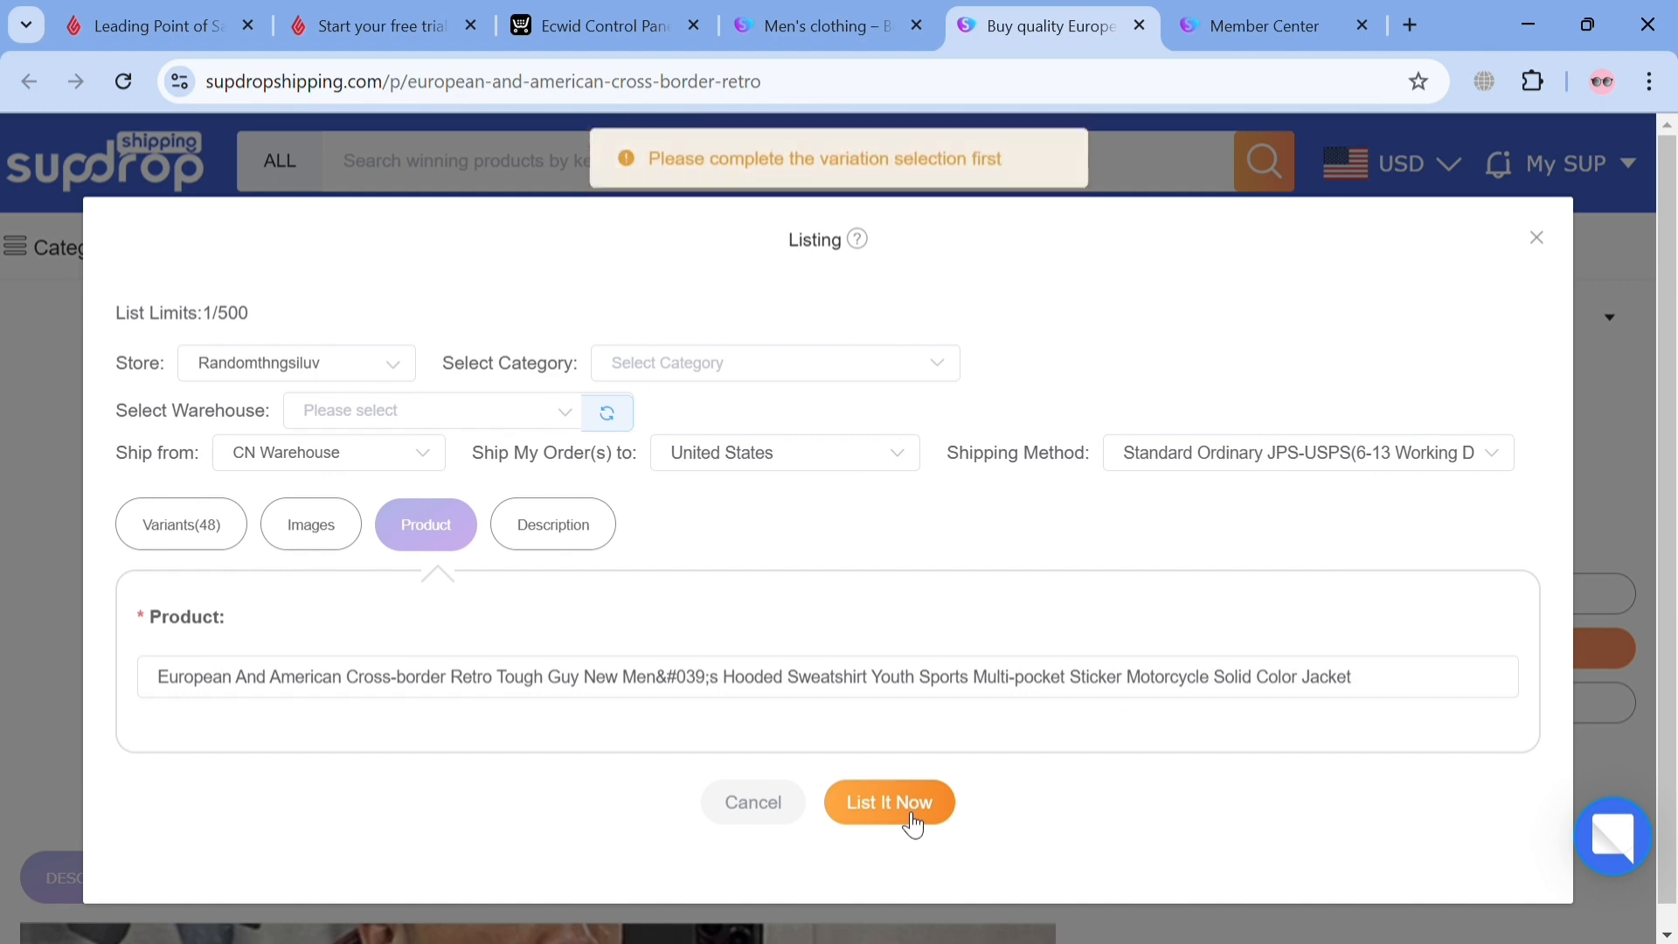
left_click(1537, 237)
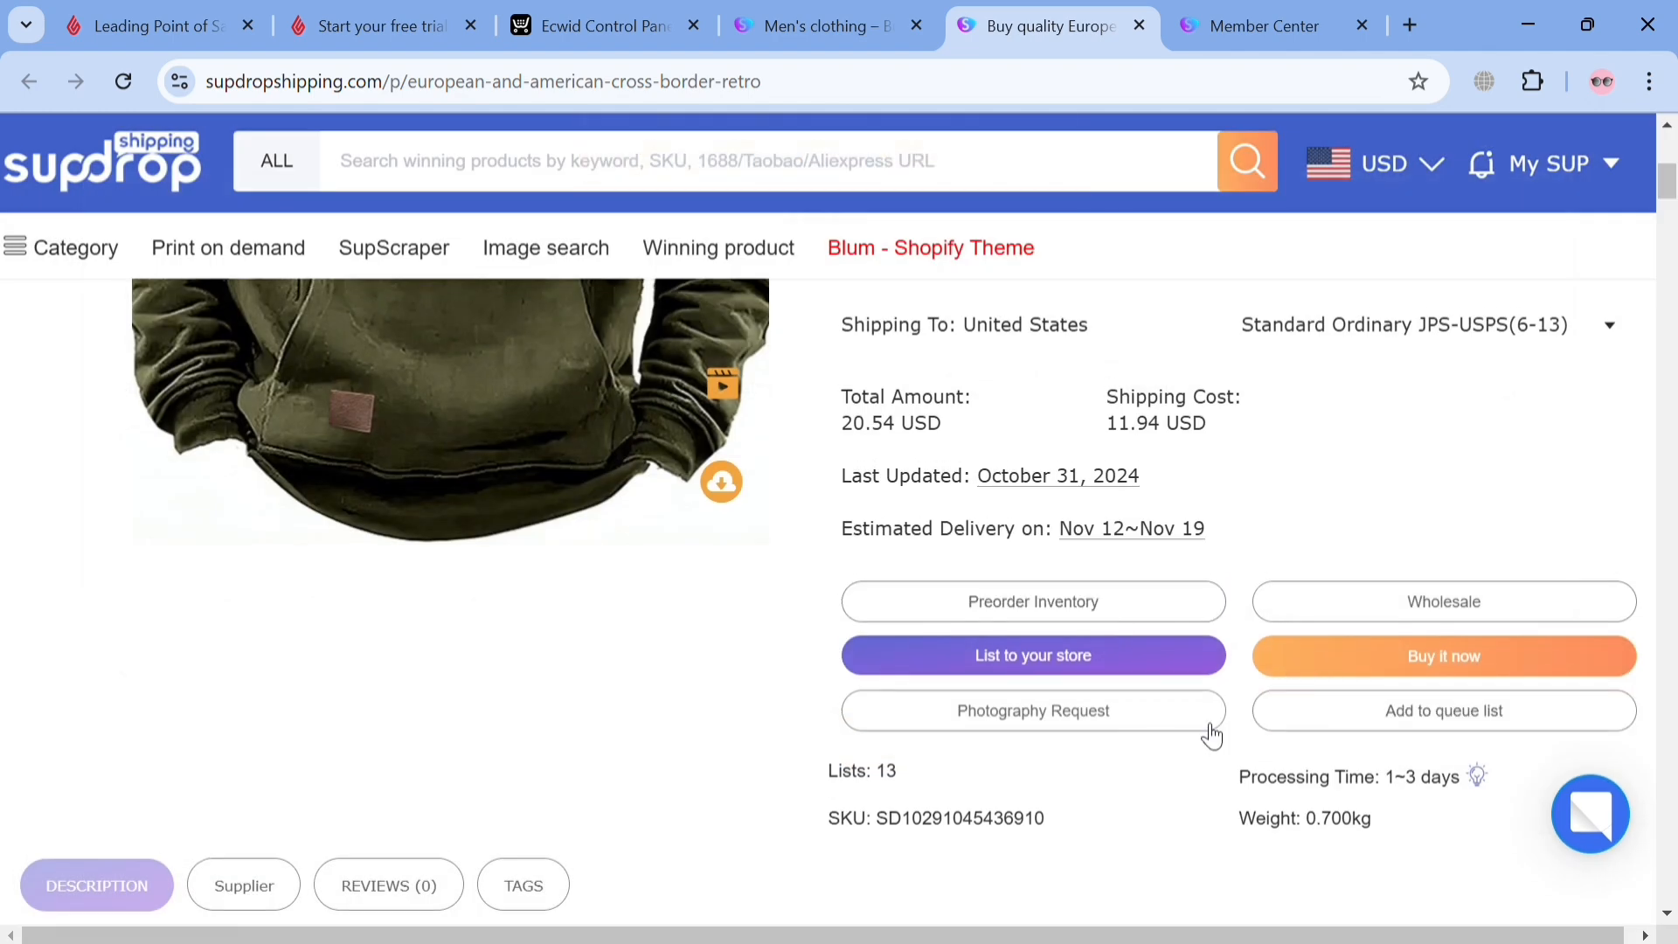
- Browse the Home Storage category and open the LOCKBOX Combination Lock storage box's product page
scroll(1210, 734, "up", 7)
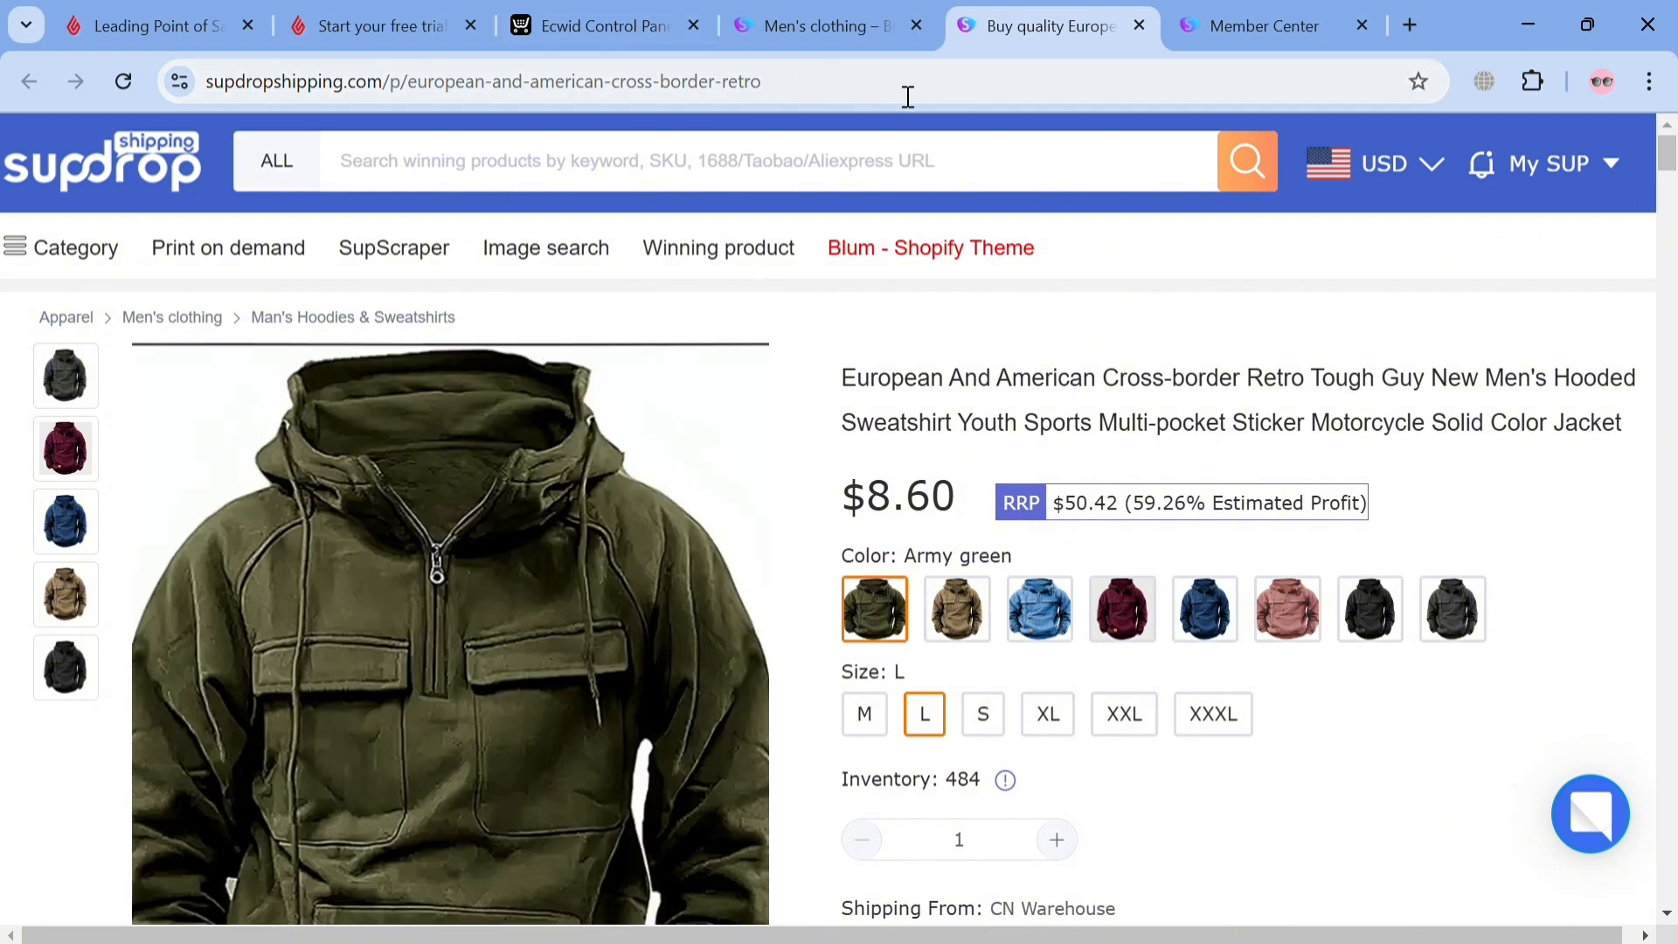
left_click(24, 259)
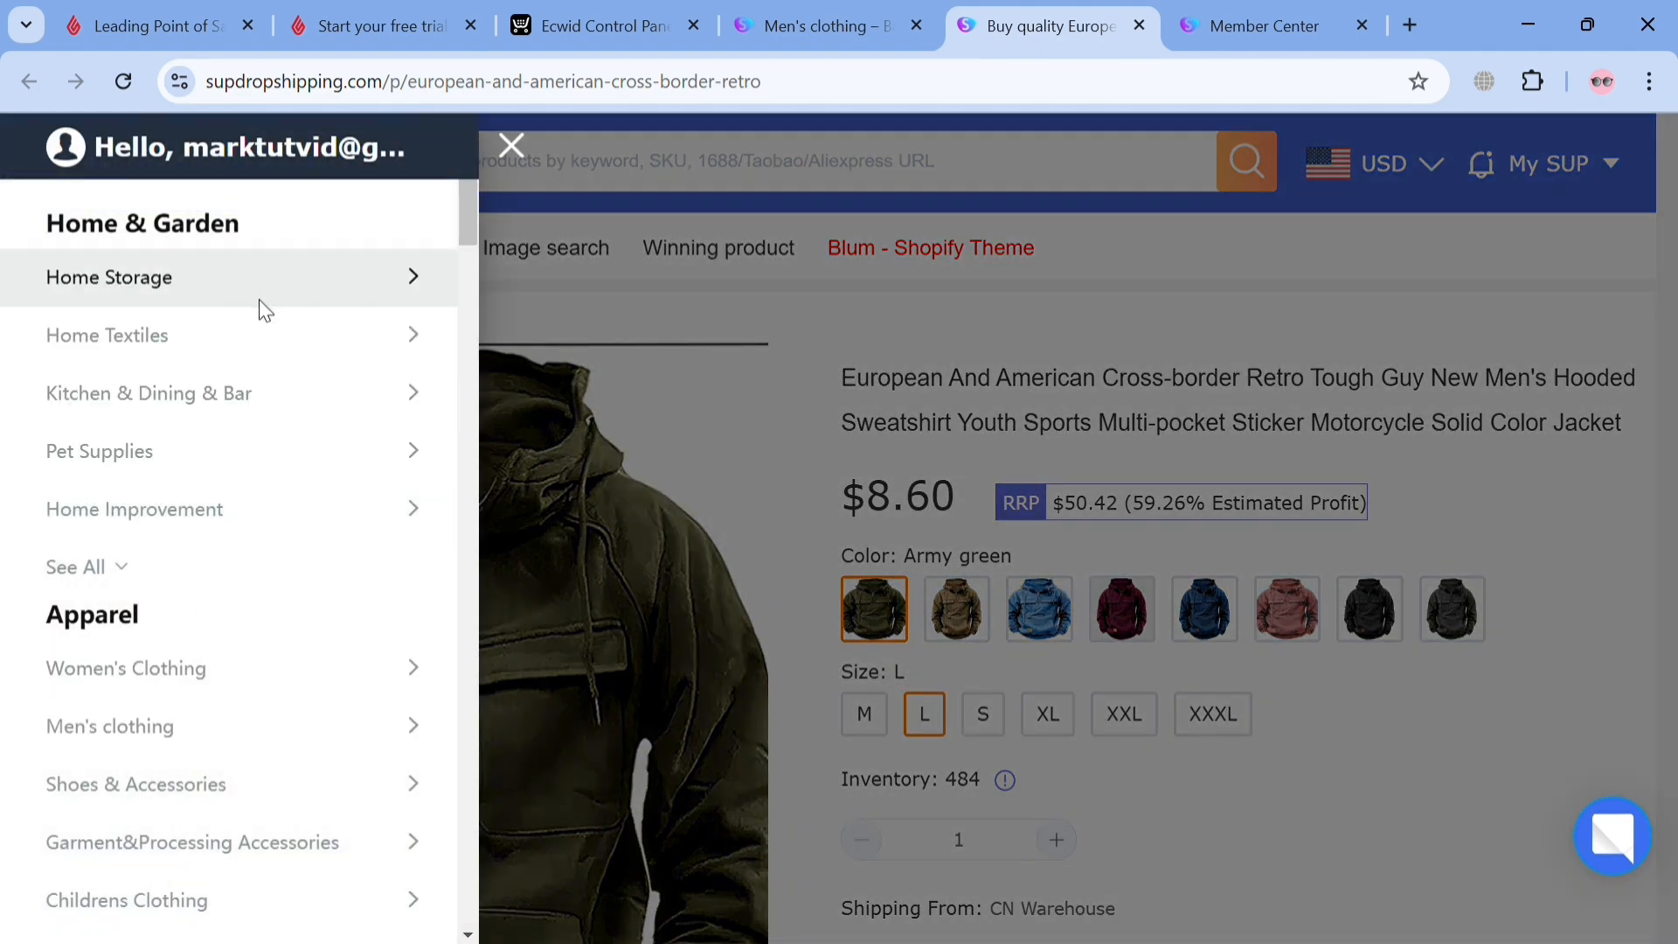
left_click(133, 286)
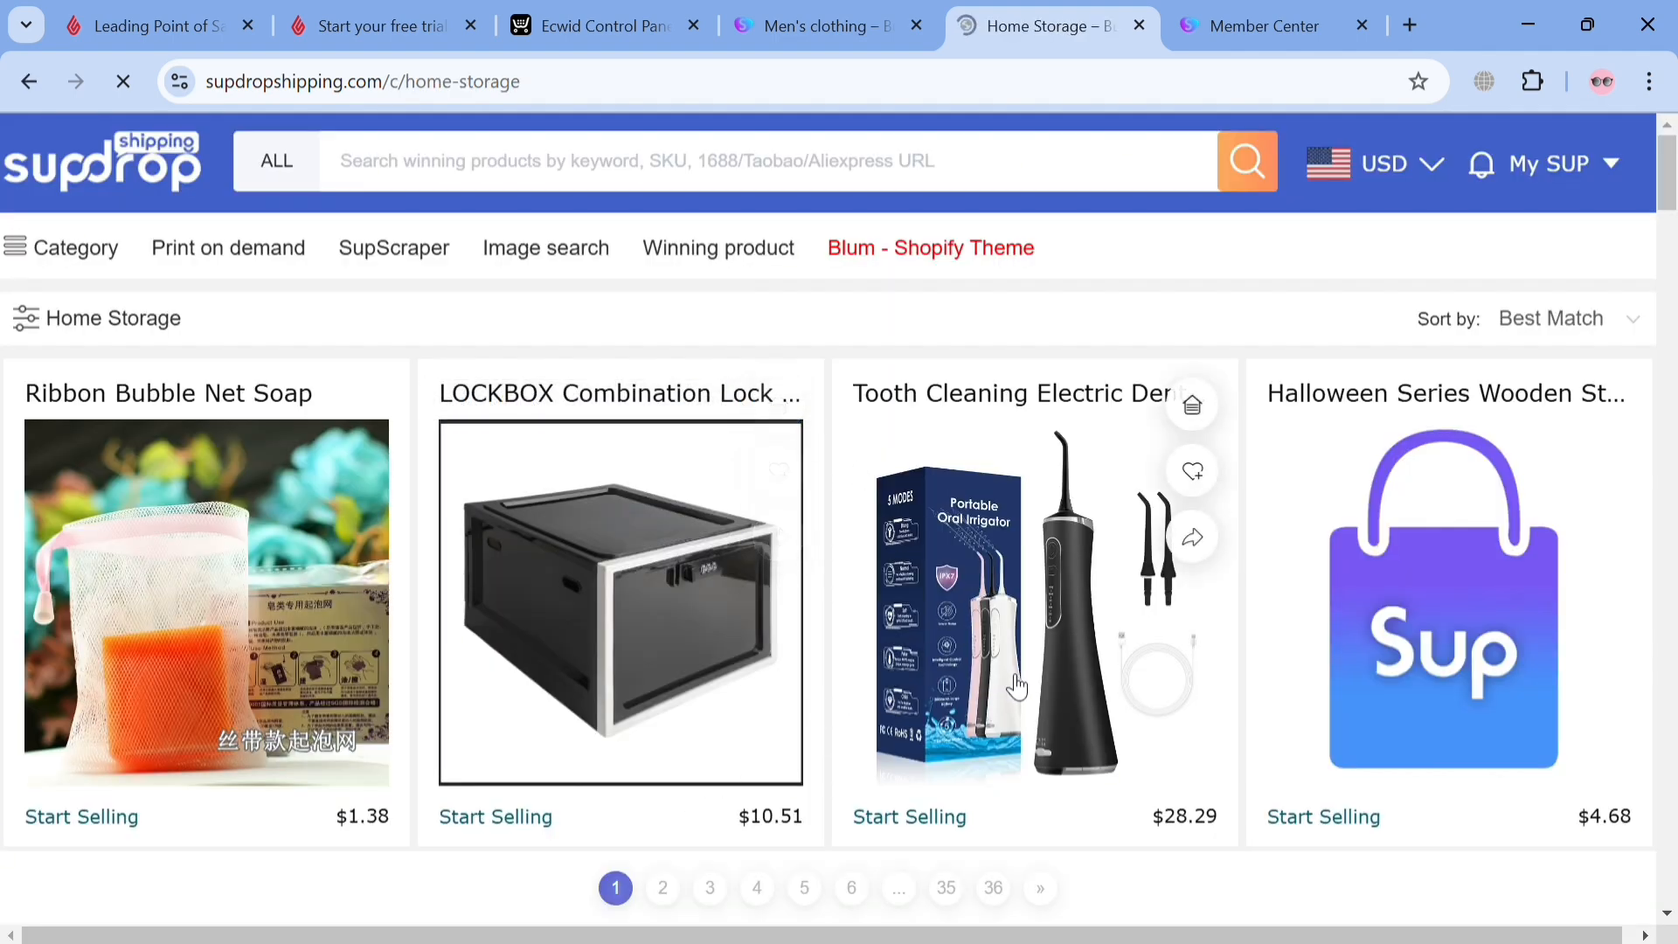
left_click(647, 718)
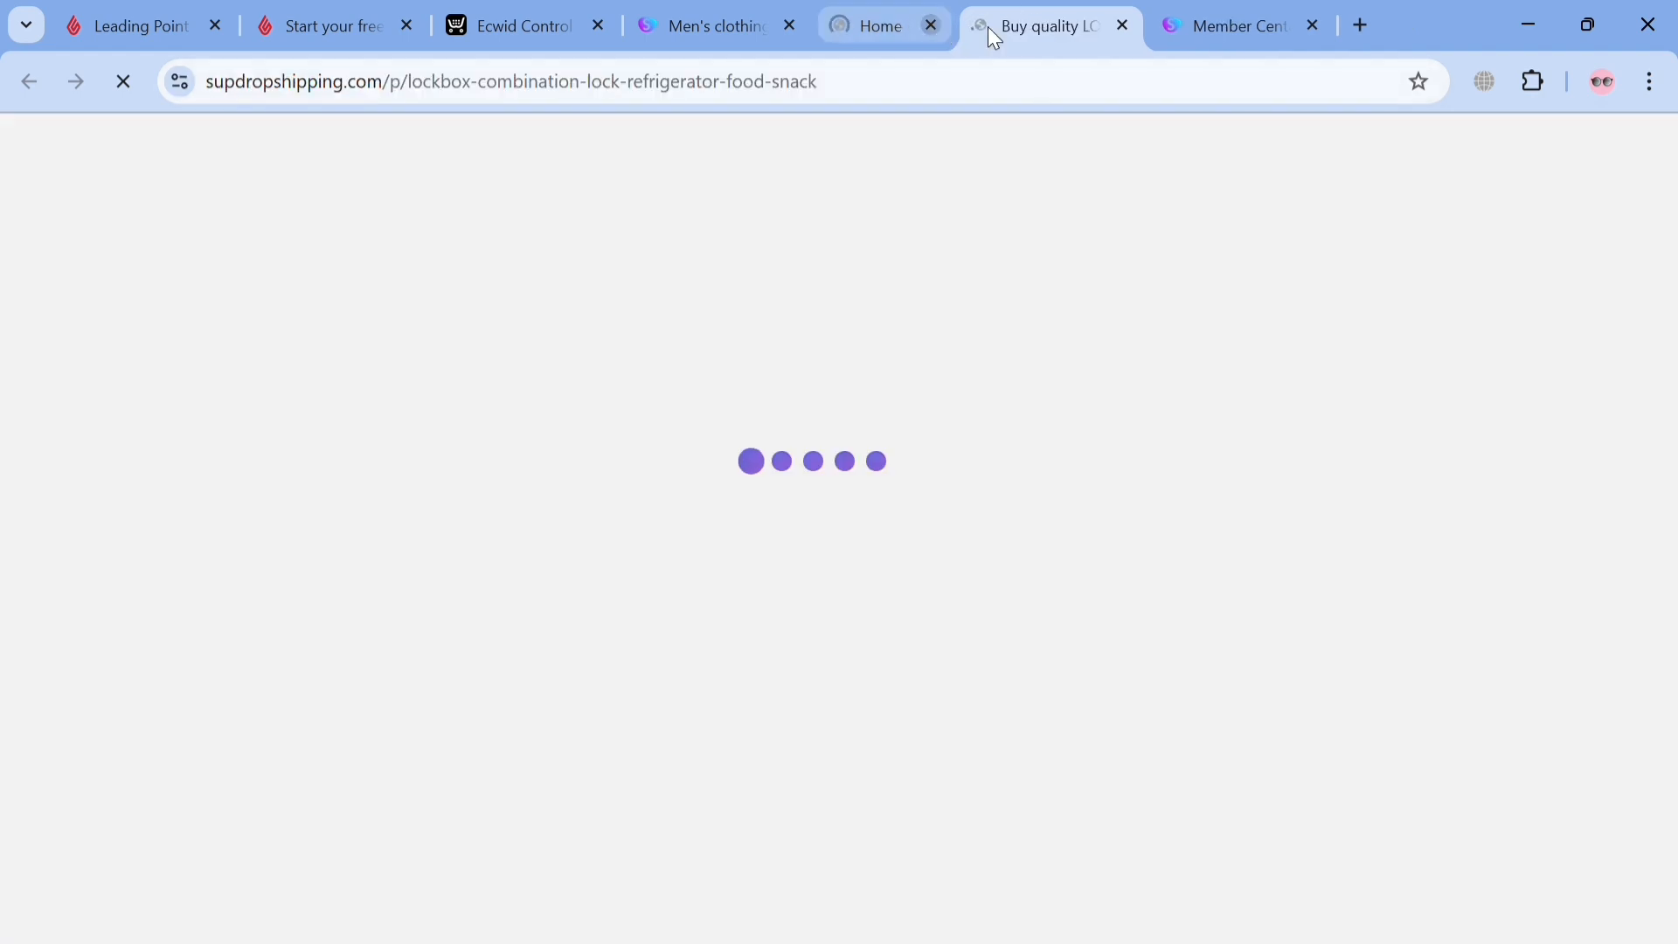
- Start listing the lockbox to the store and set the price of its variants to 30
scroll(1064, 554, "down", 3)
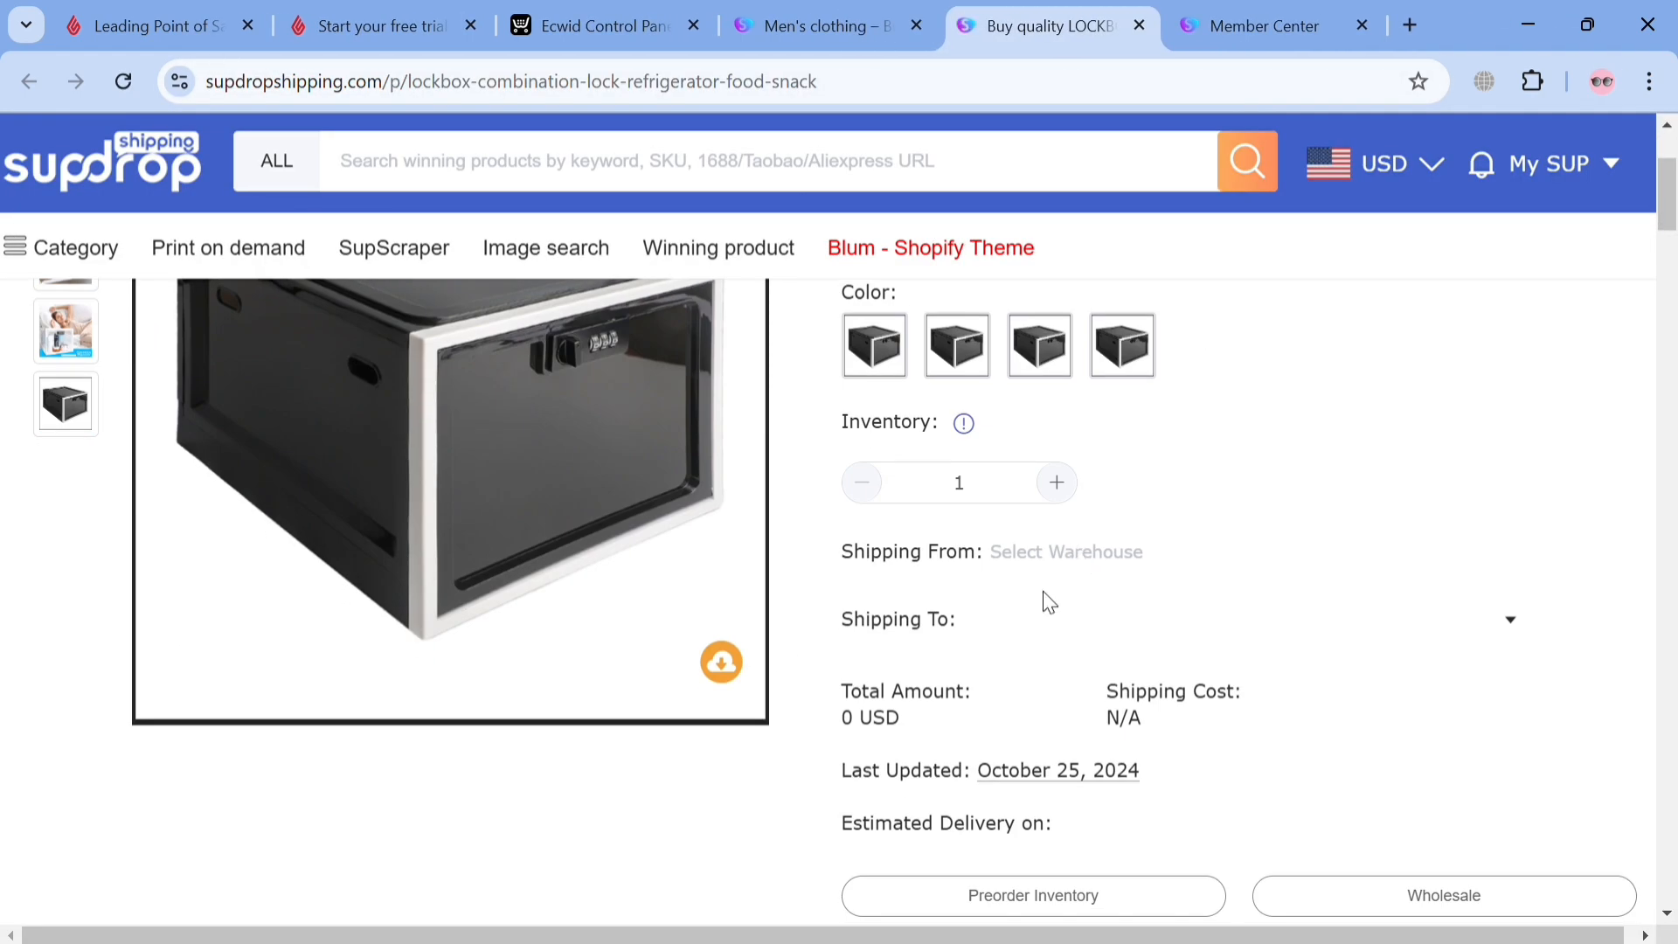
scroll(1080, 883, "down", 3)
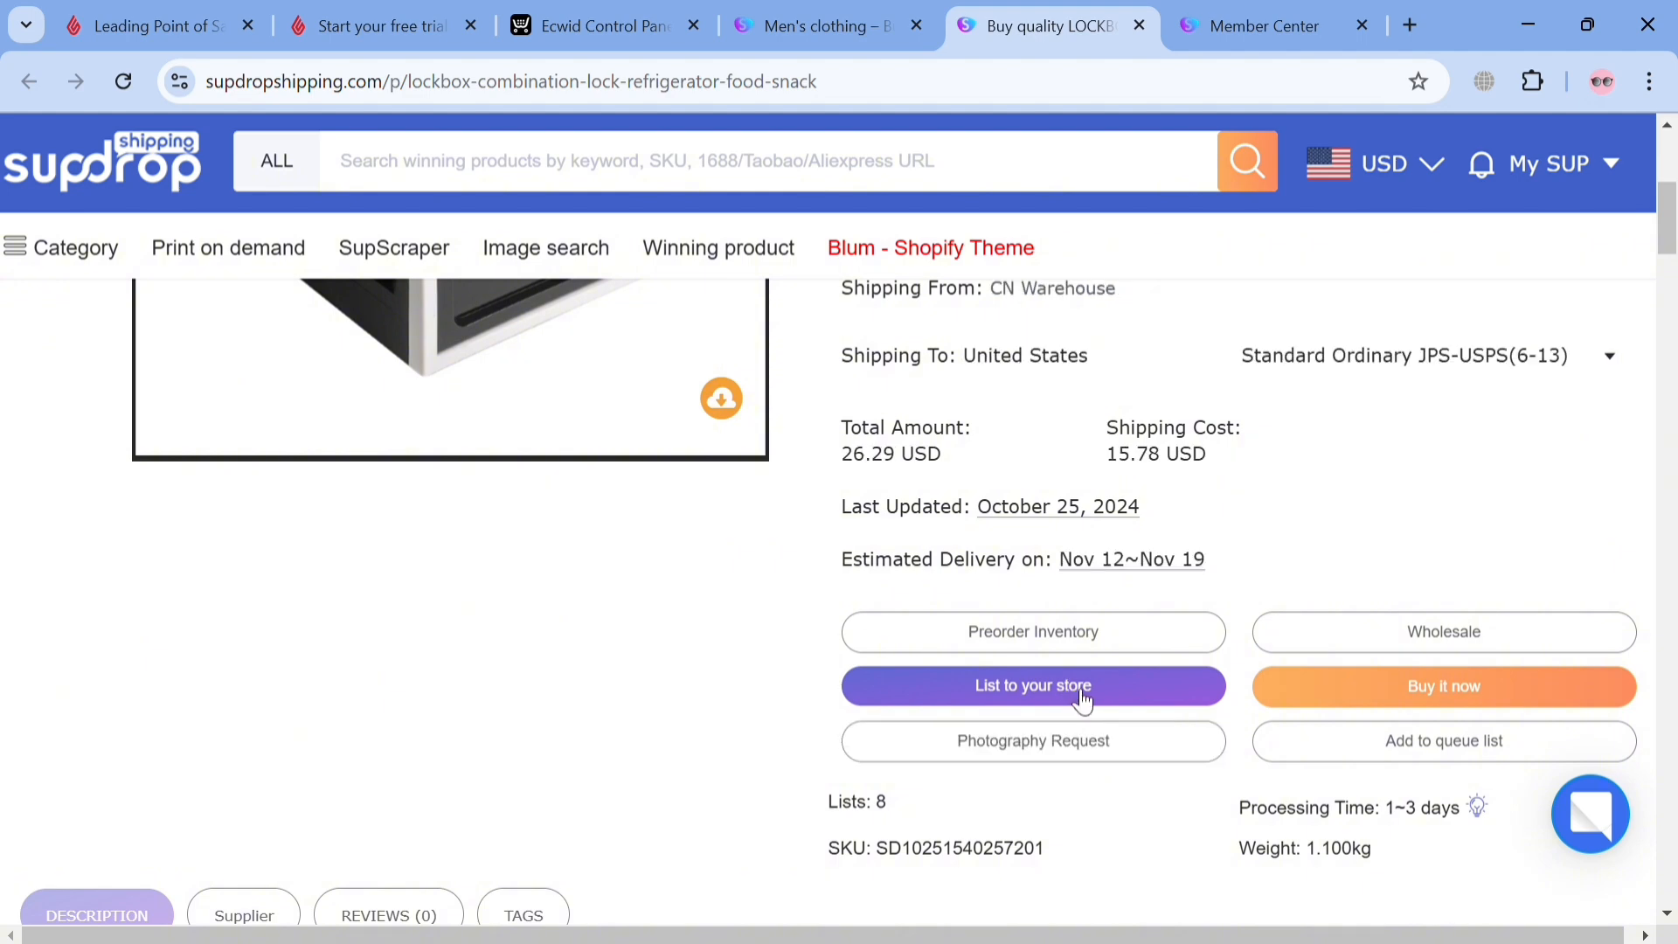
left_click(1036, 696)
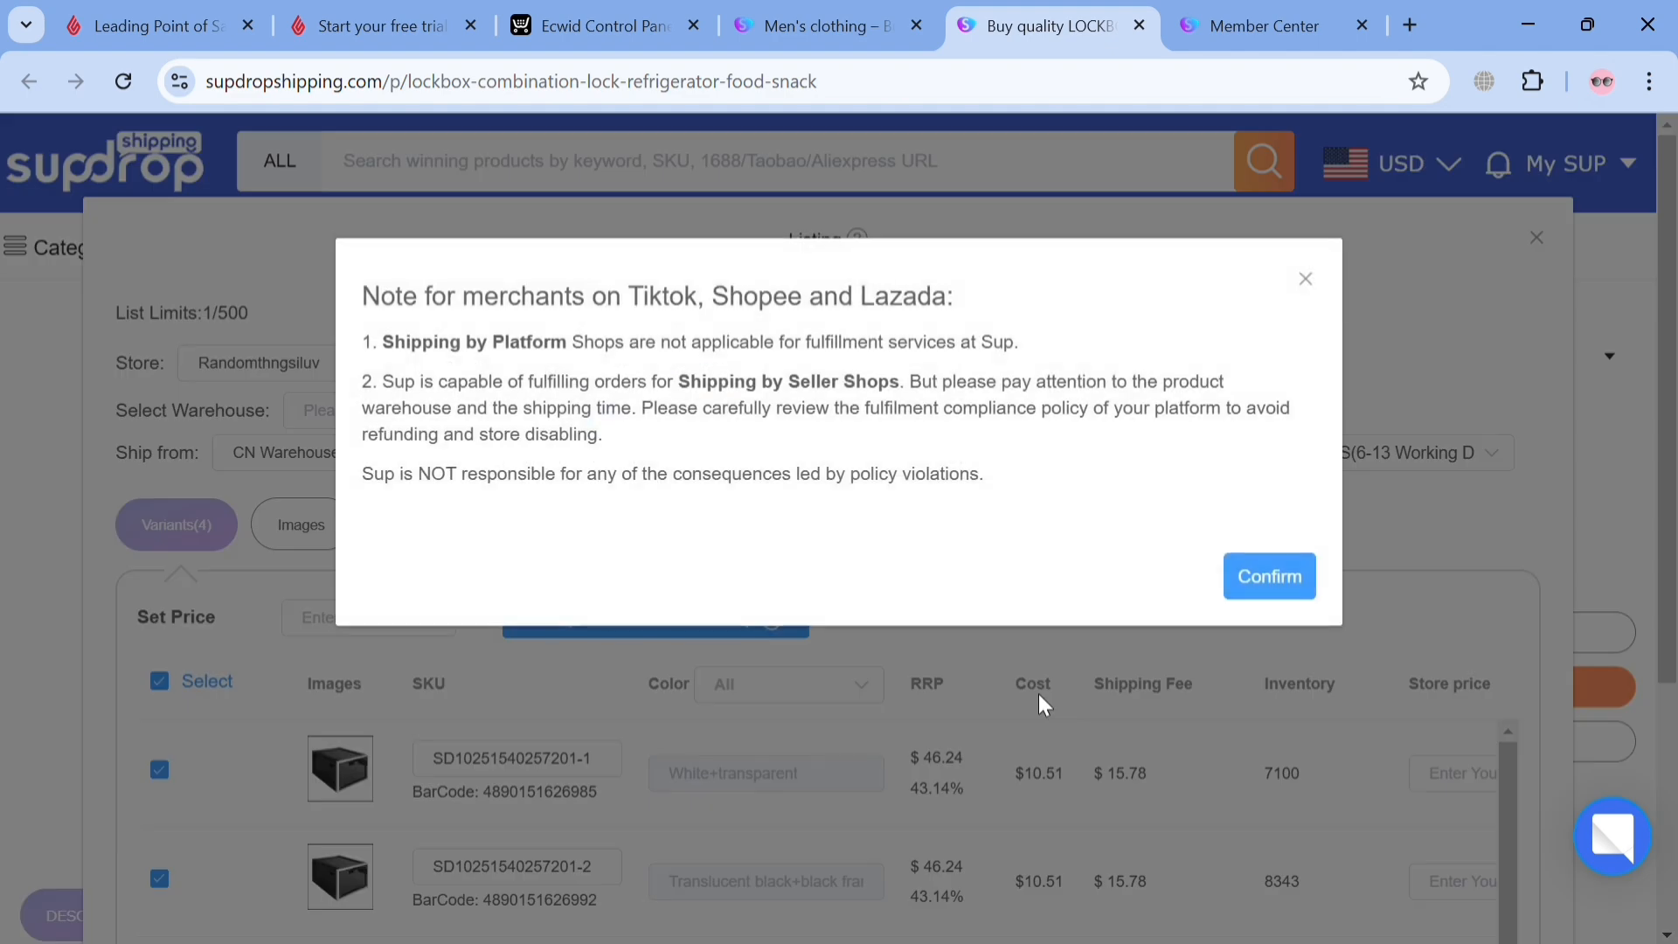
left_click(1276, 580)
left_click(377, 633)
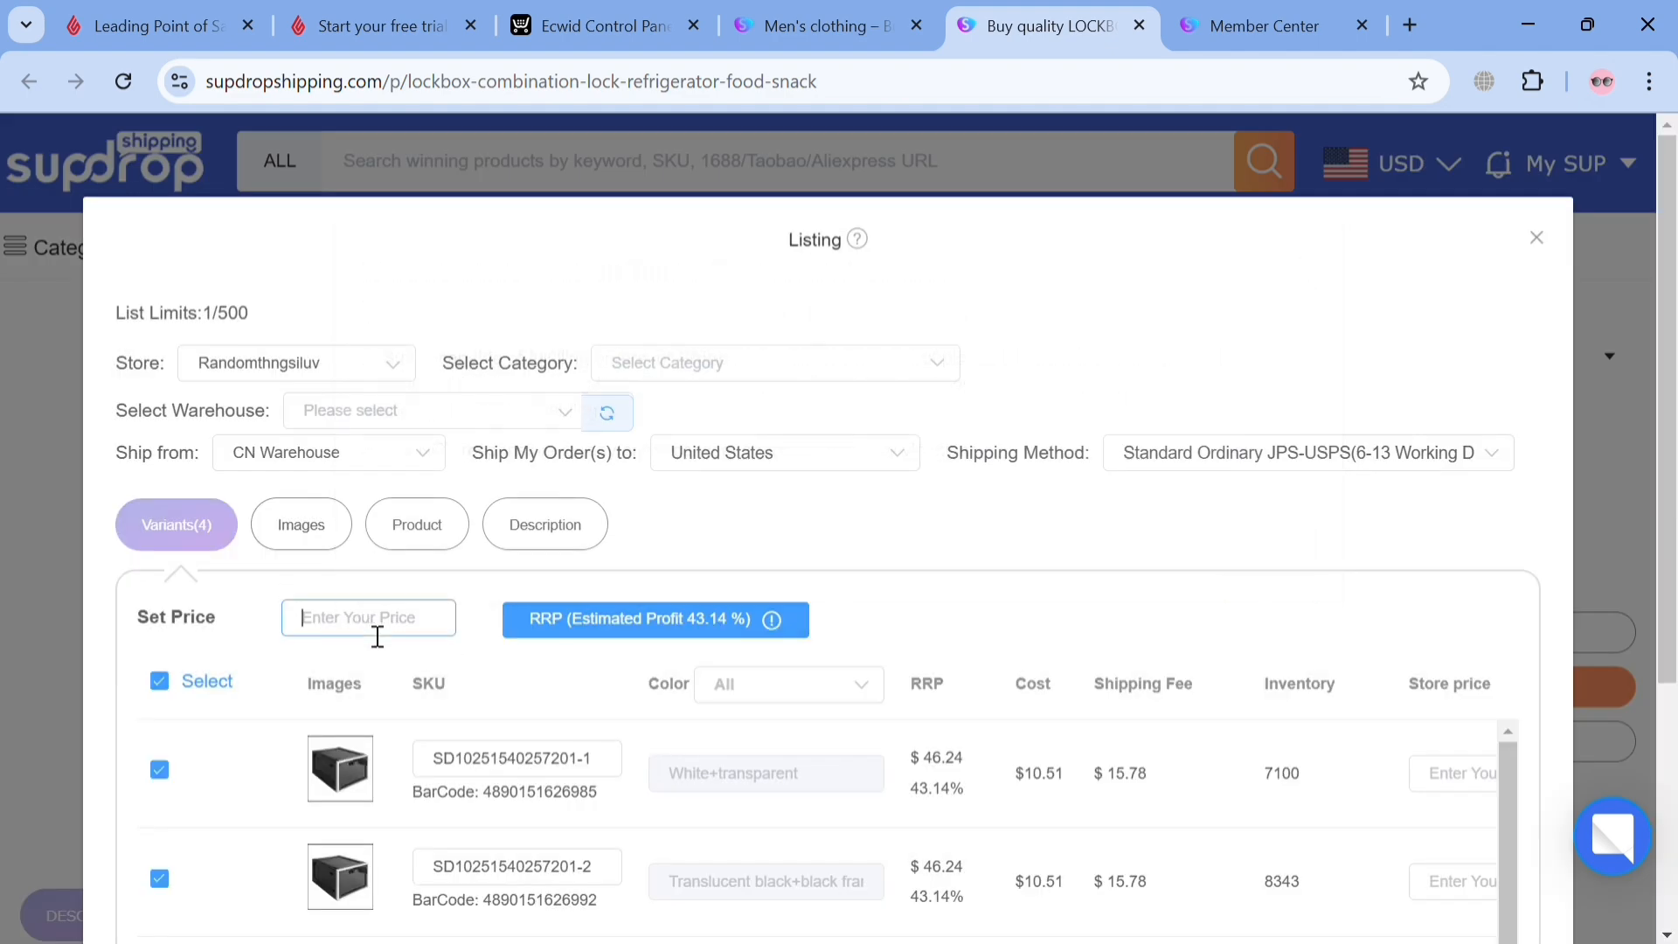
type("30")
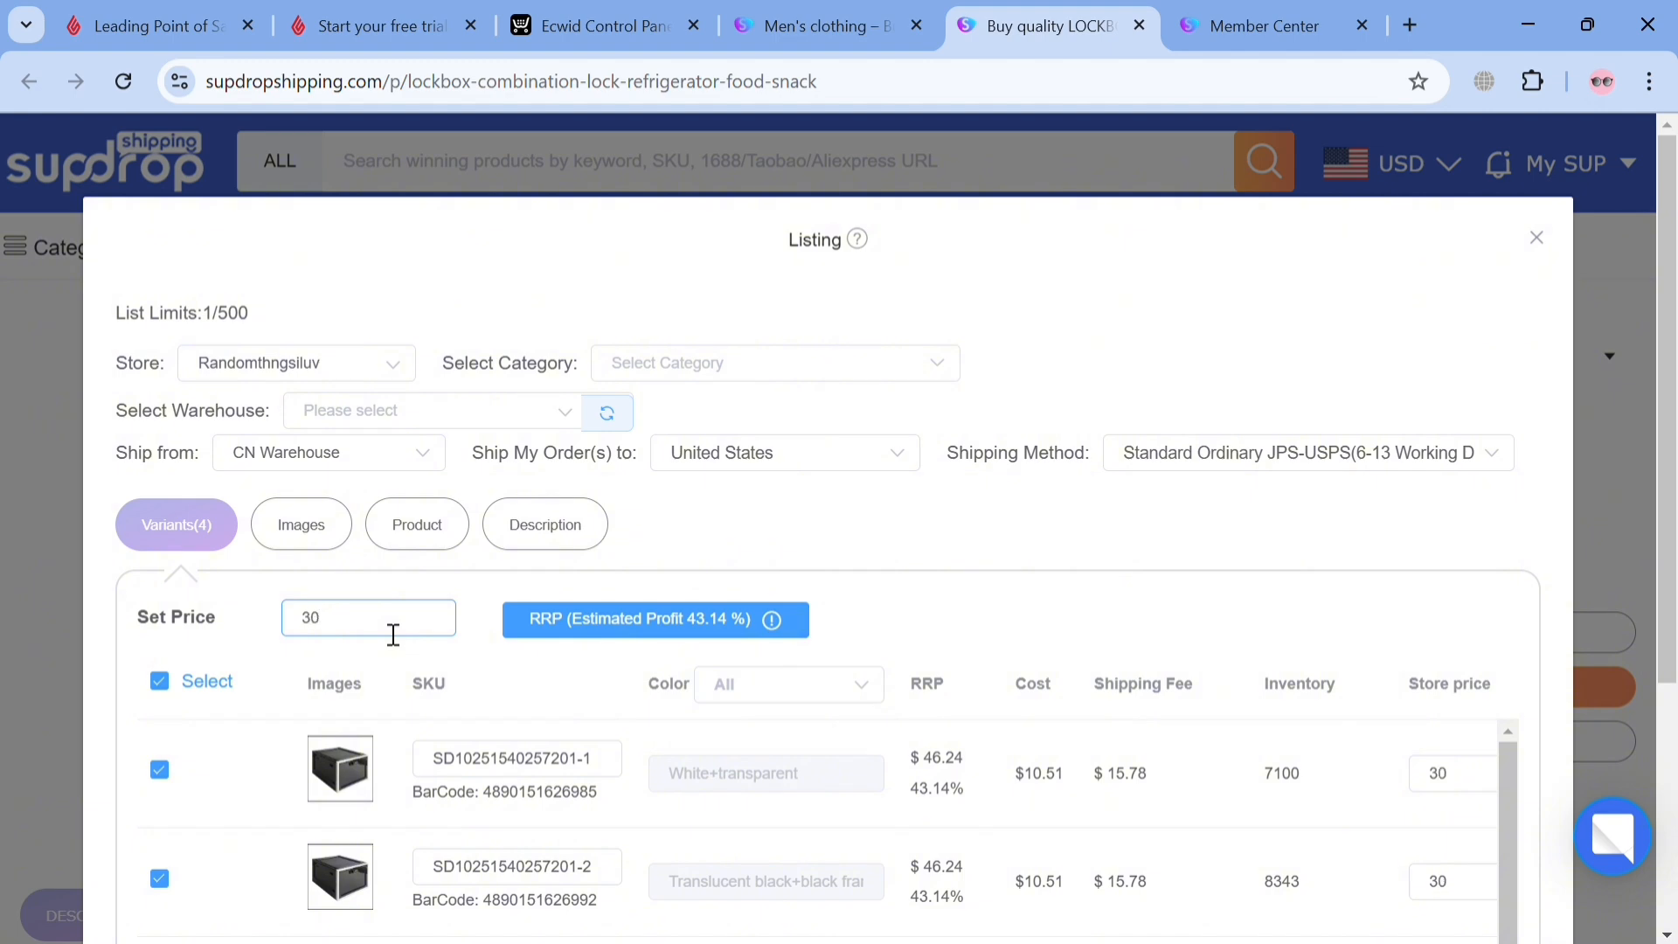
- Select only the White+transparent variant of the lockbox and try to publish the listing
scroll(393, 634, "down", 4)
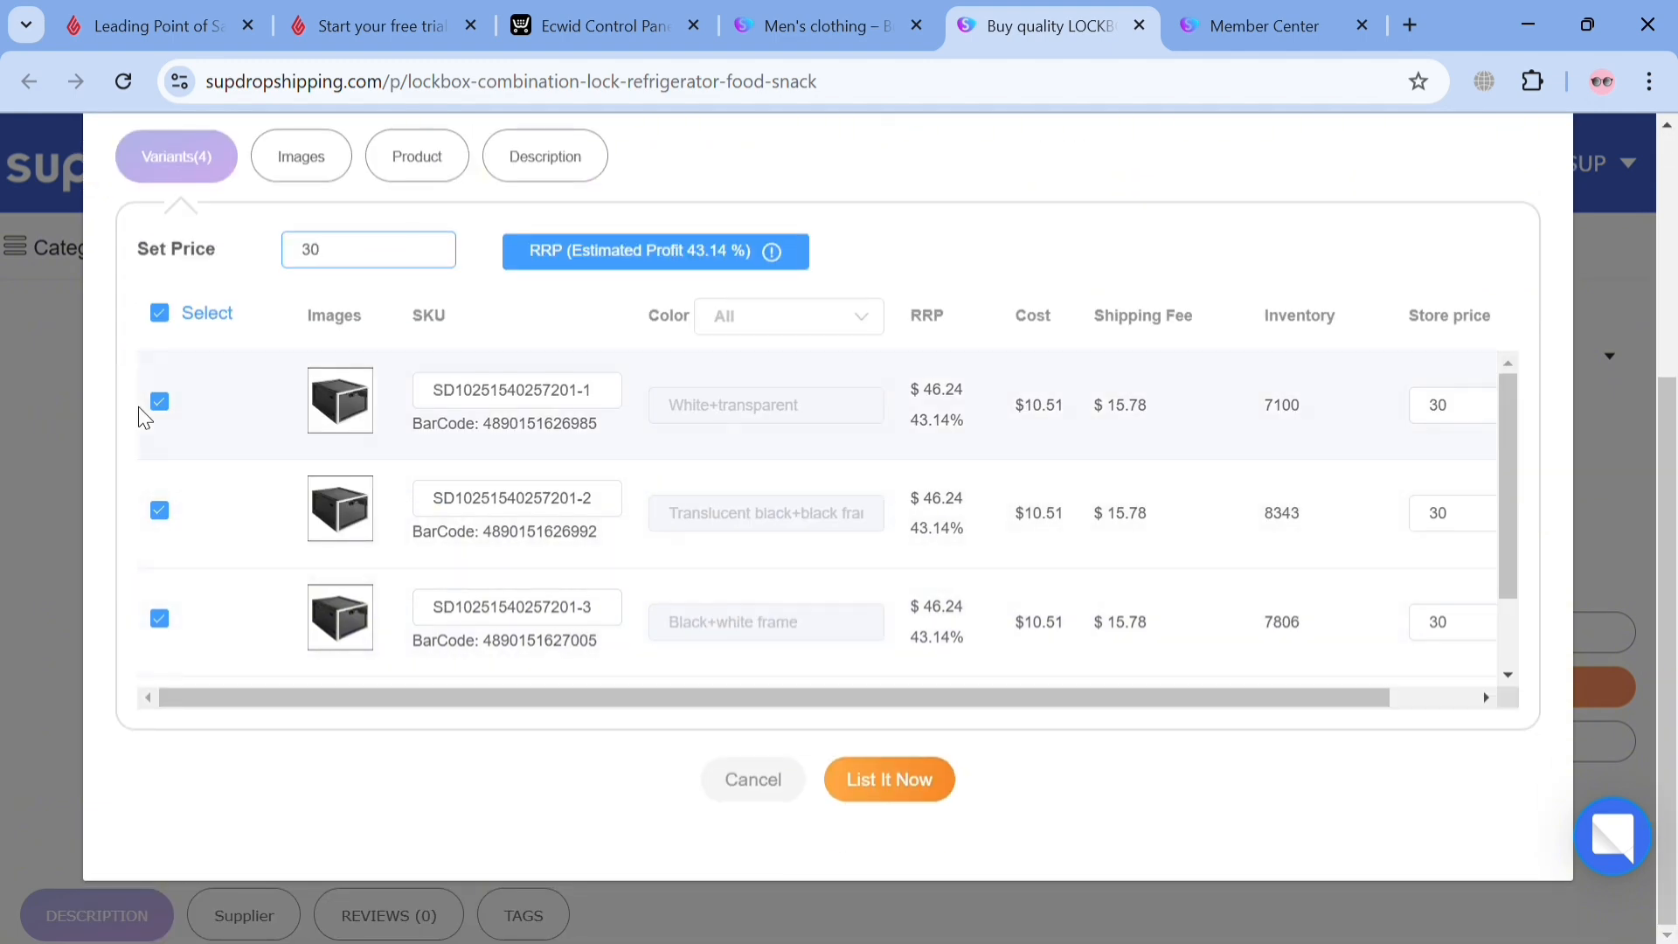
left_click(160, 316)
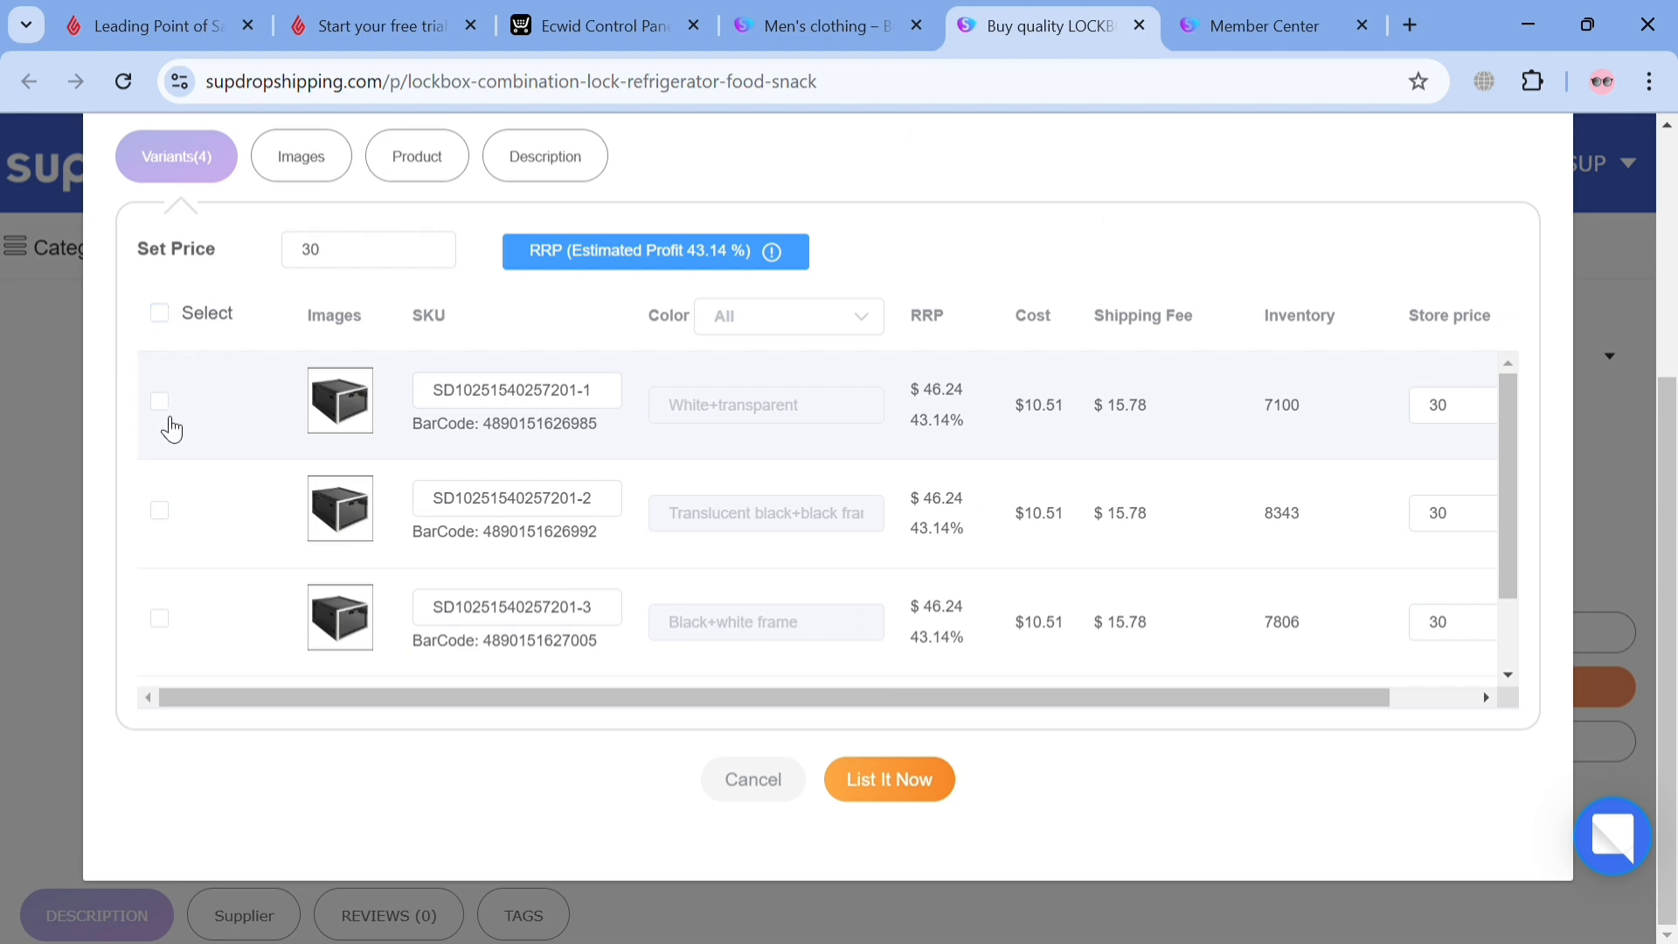
left_click(172, 428)
left_click(946, 803)
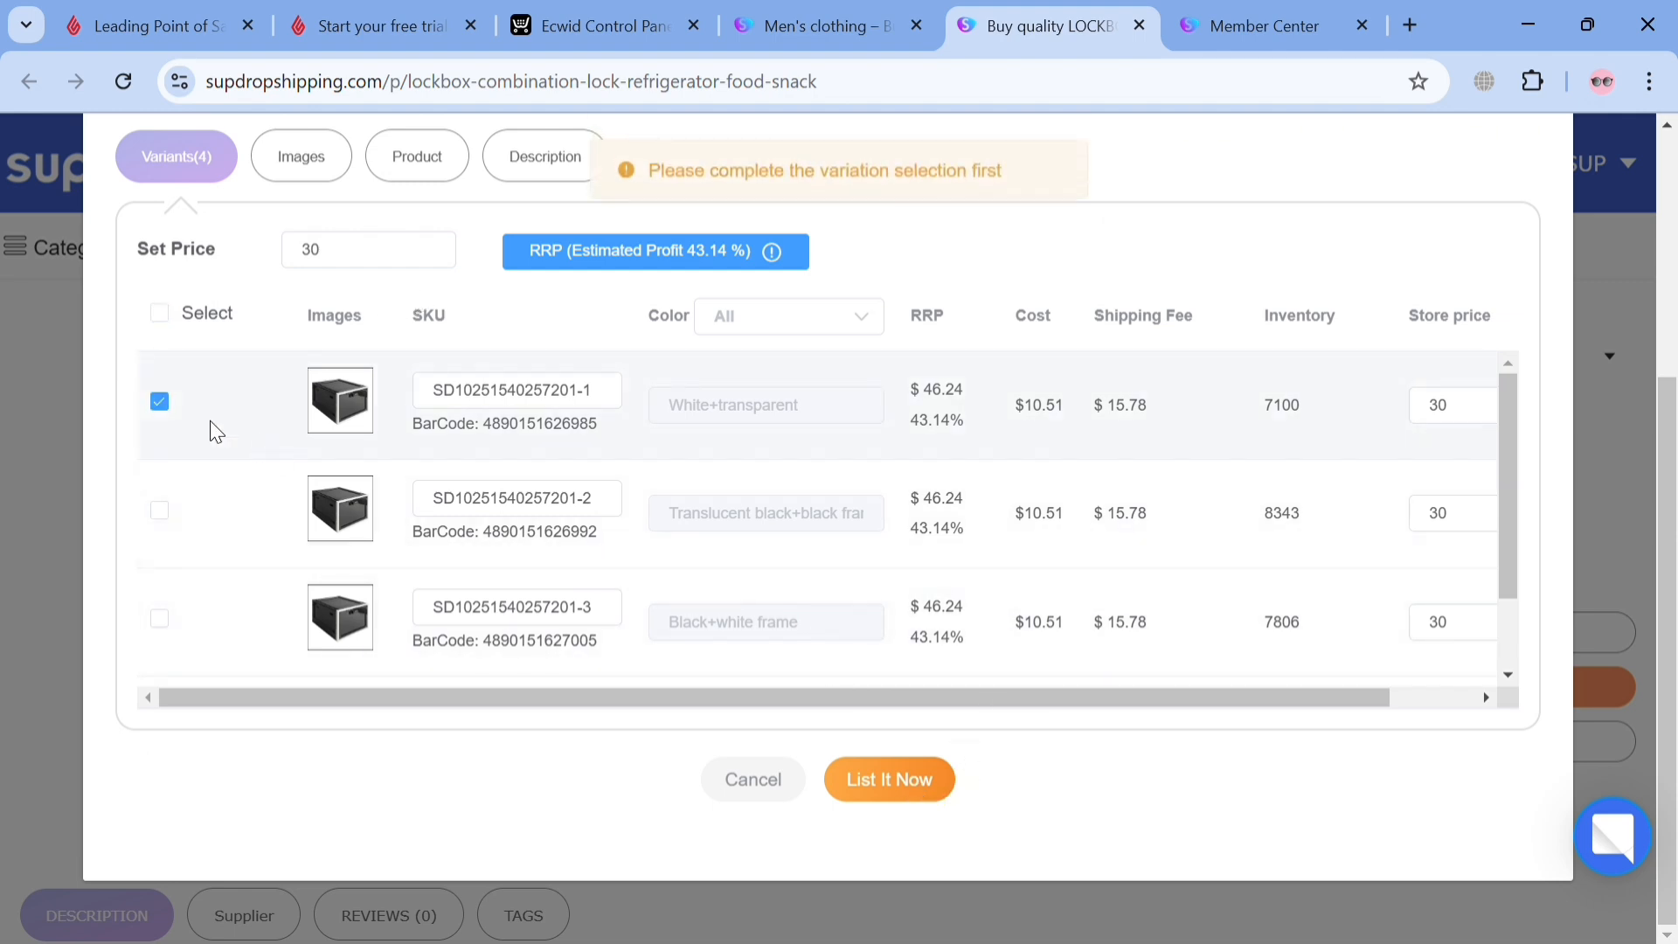
- Try selecting all lockbox variants and then only the White+transparent one, and clear the variant selection
left_click(158, 313)
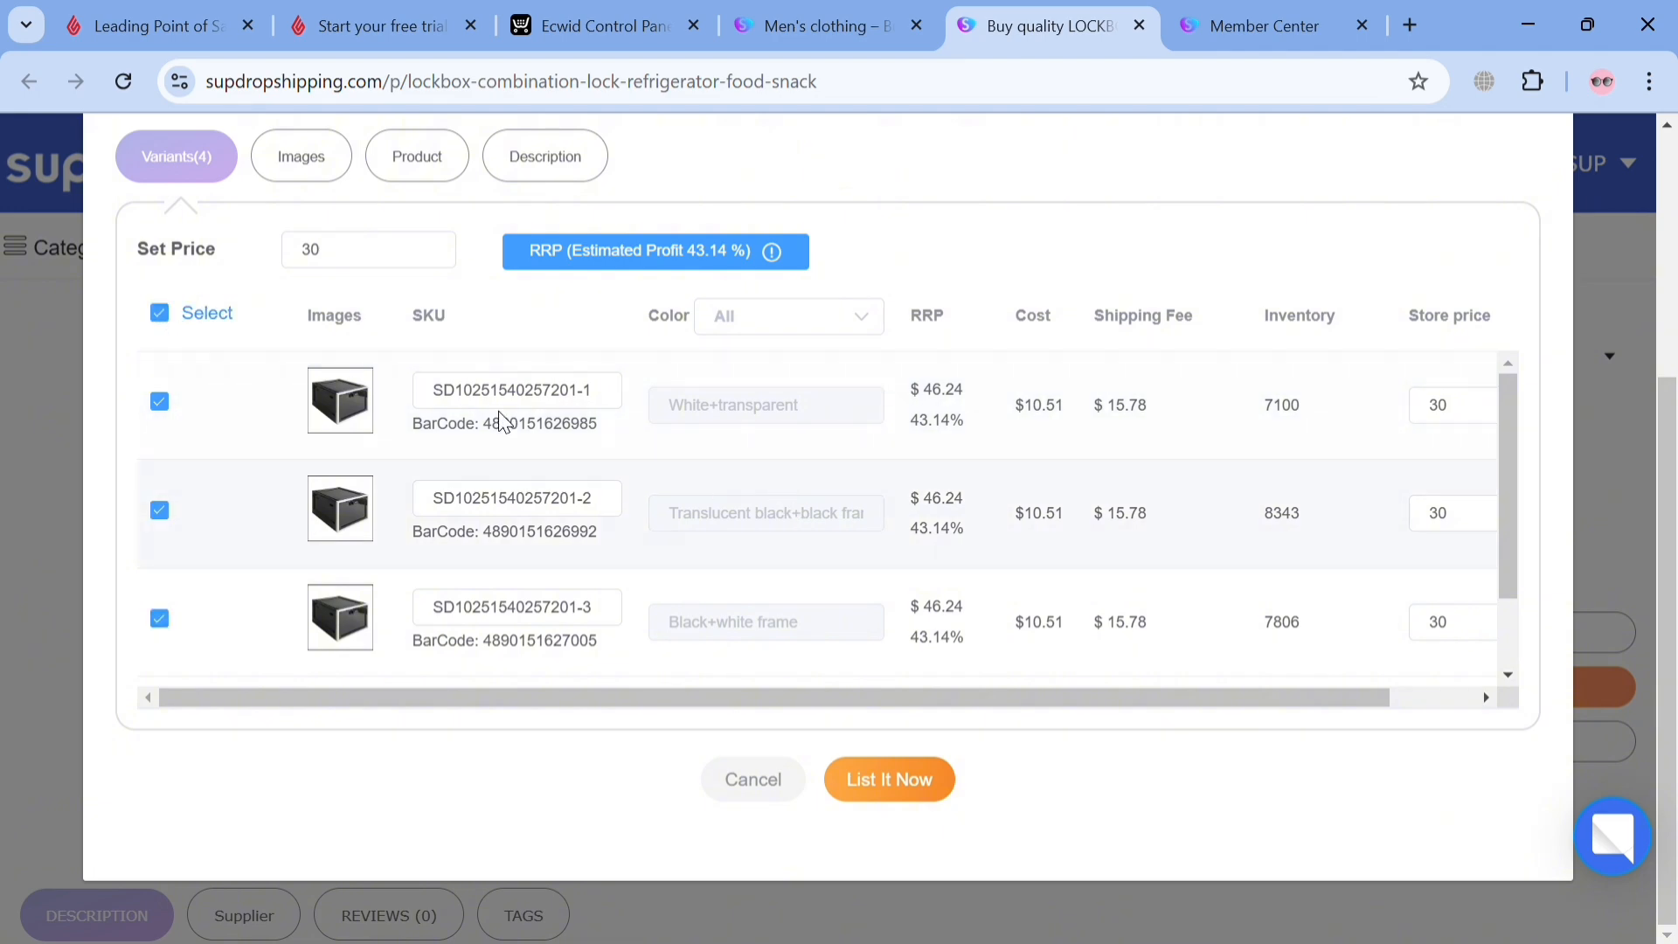
left_click(159, 313)
left_click(159, 401)
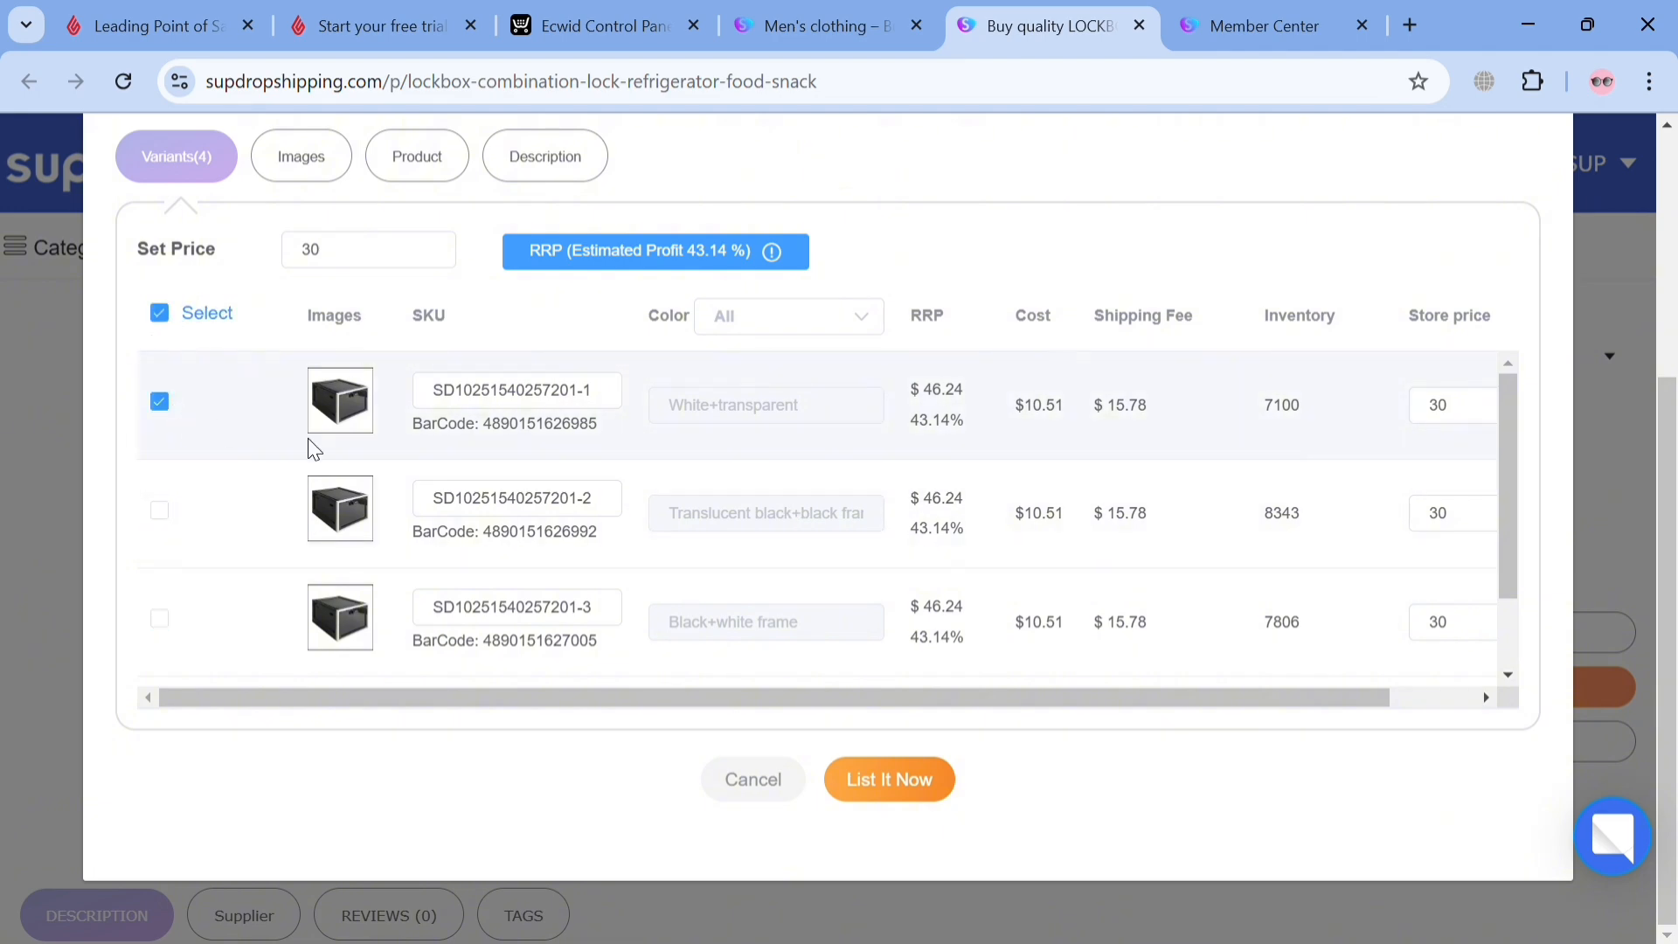
left_click(159, 312)
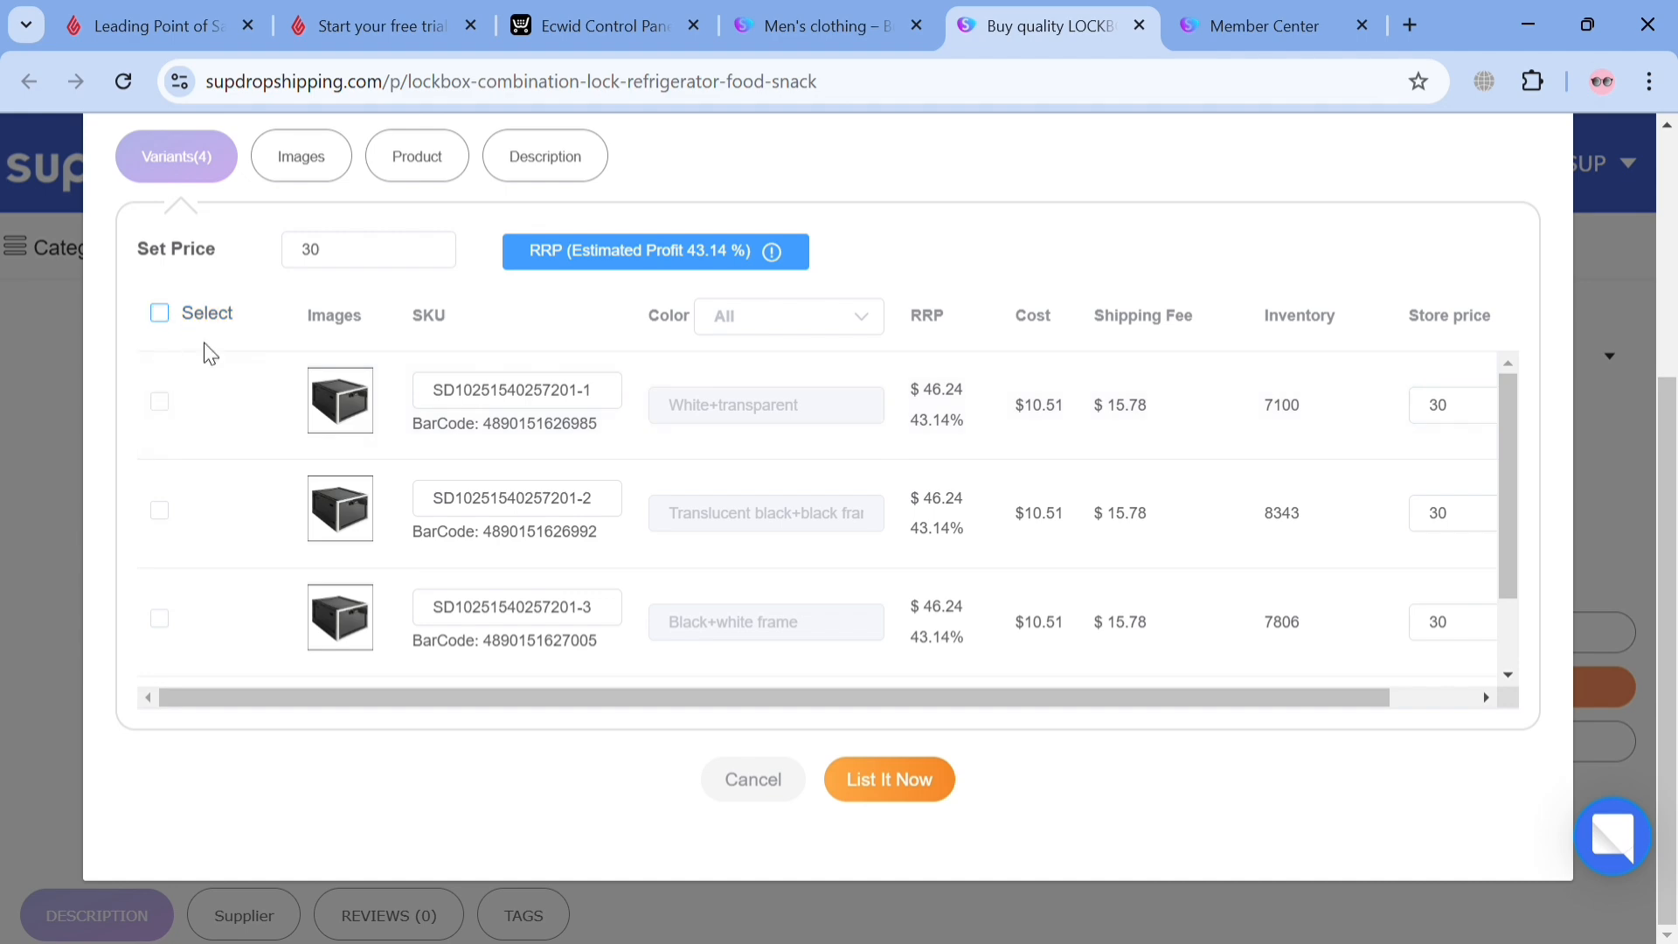
- Close the lockbox listing, retry publishing it from the product title section, and close it again
scroll(1322, 315, "up", 4)
left_click(1543, 244)
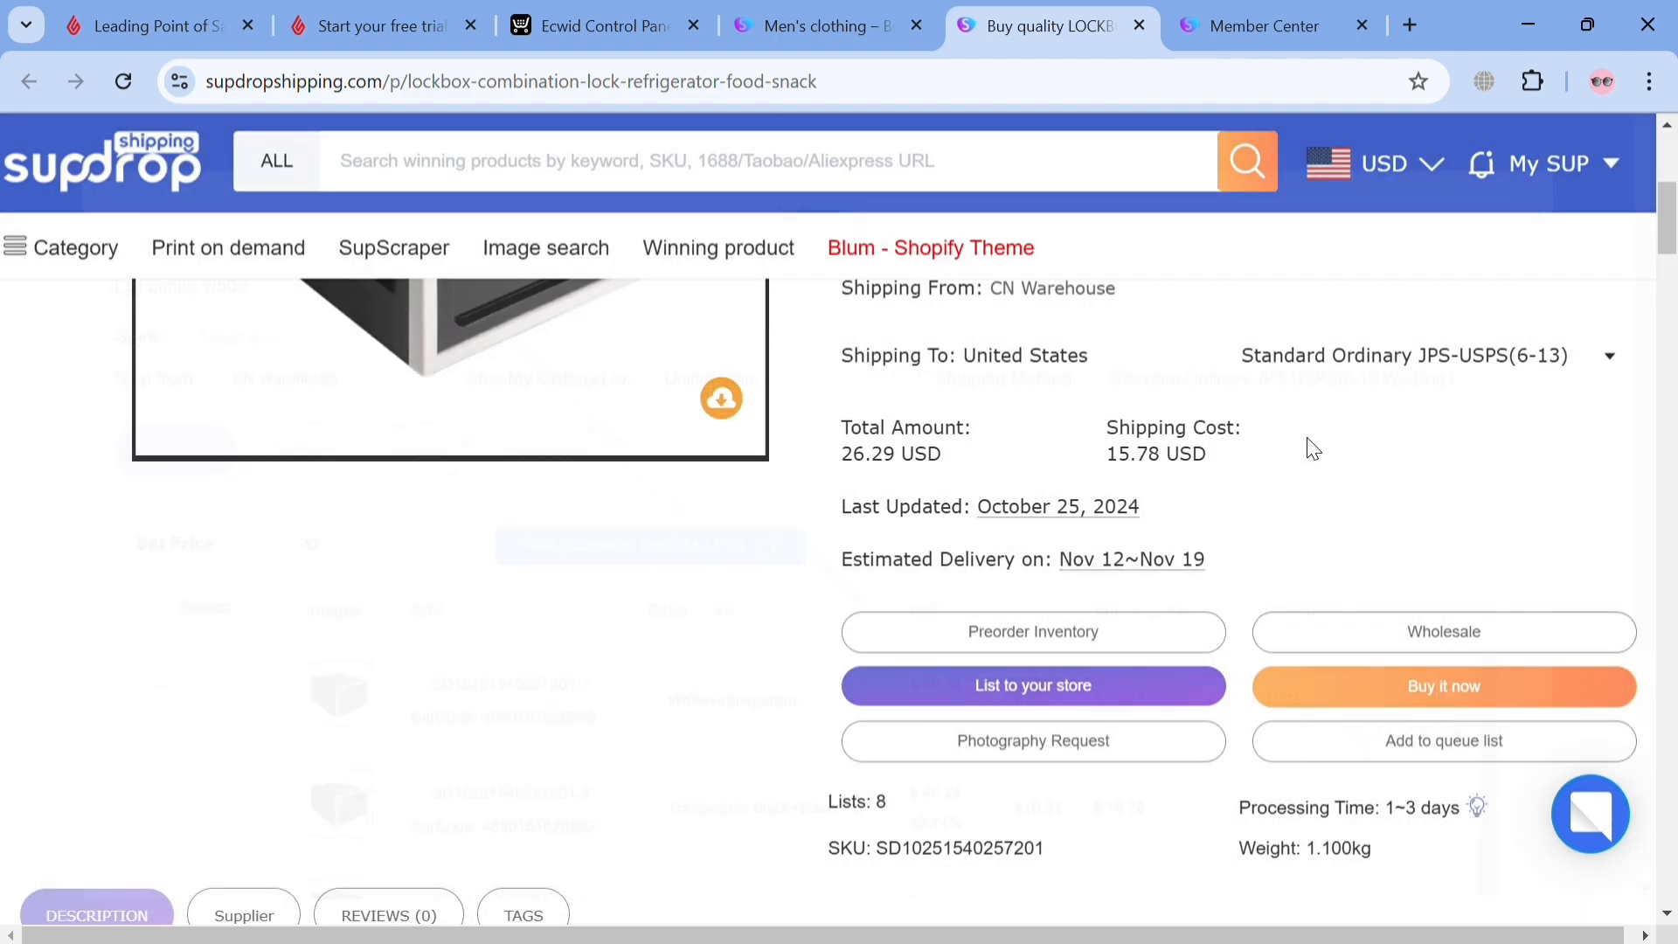
scroll(1058, 517, "up", 5)
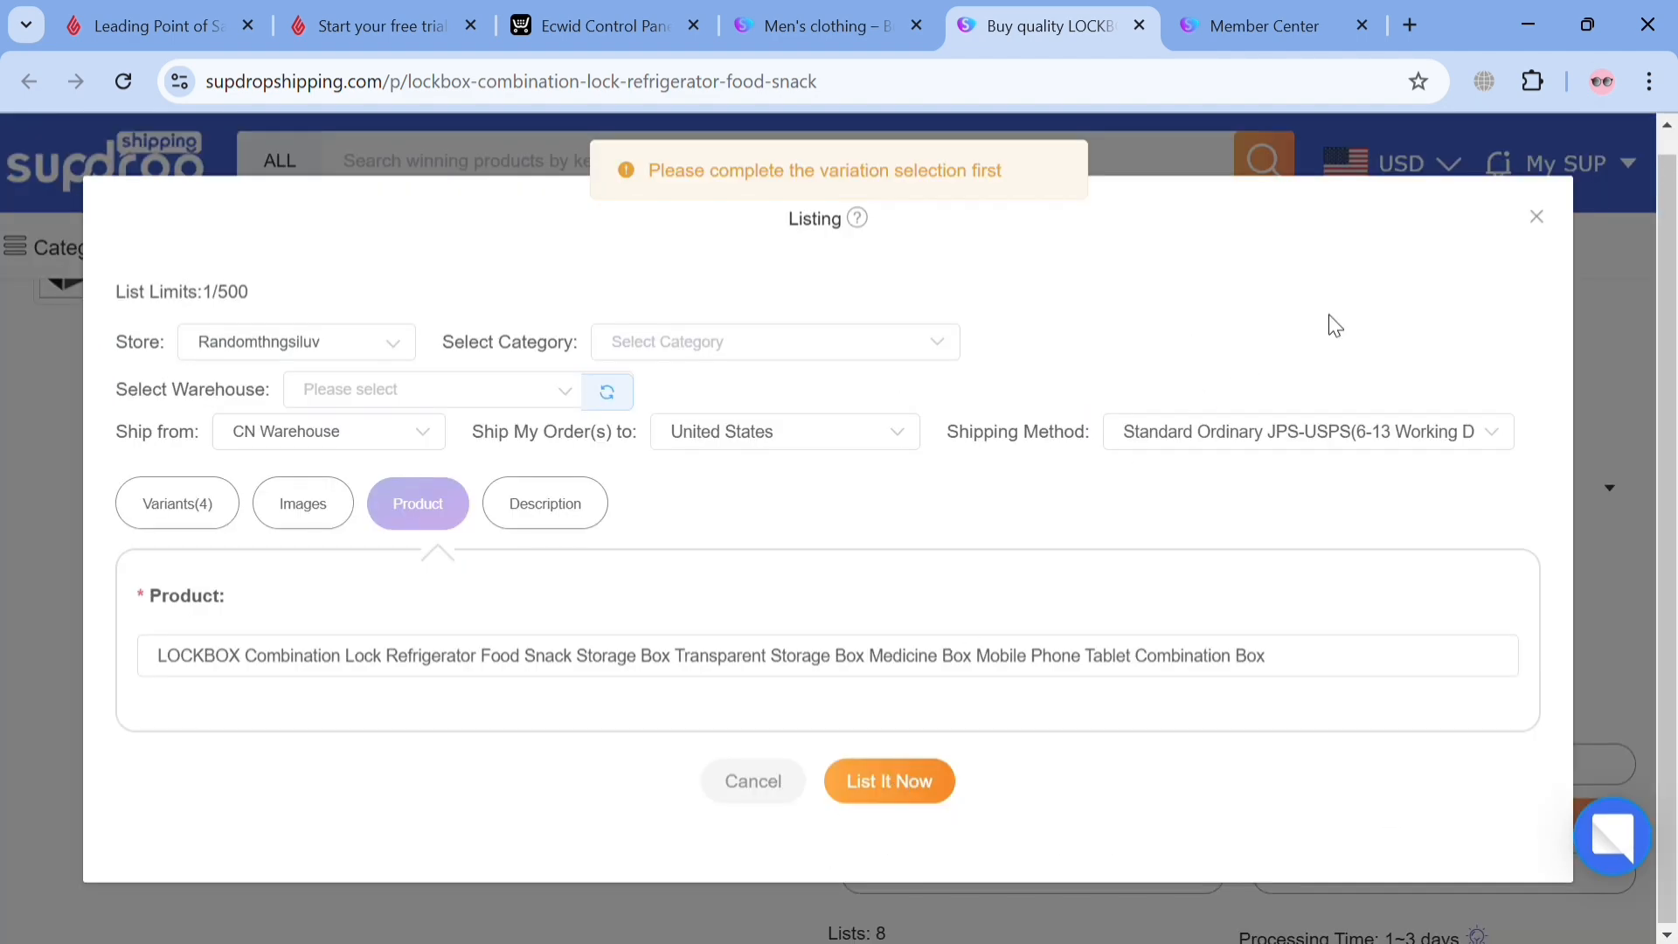
left_click(1535, 216)
- Switch to the Member Center, view product sourcing, and open the imported products to reach the Mini USB Table Fan's options
mouse_move(1577, 150)
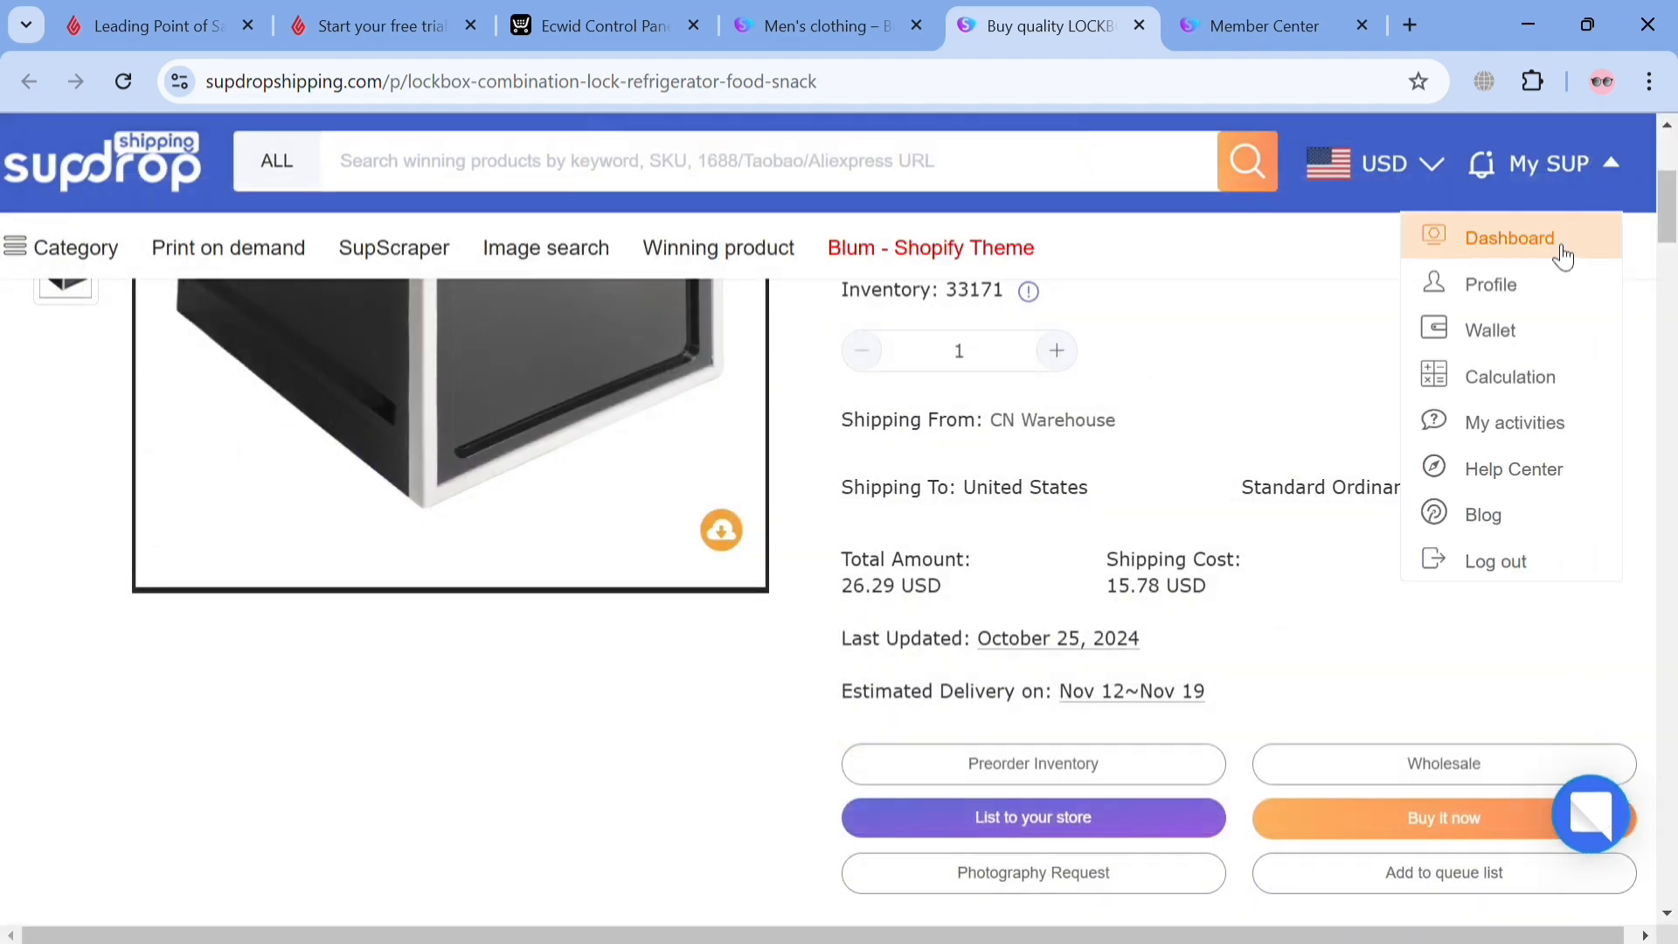
left_click(1242, 8)
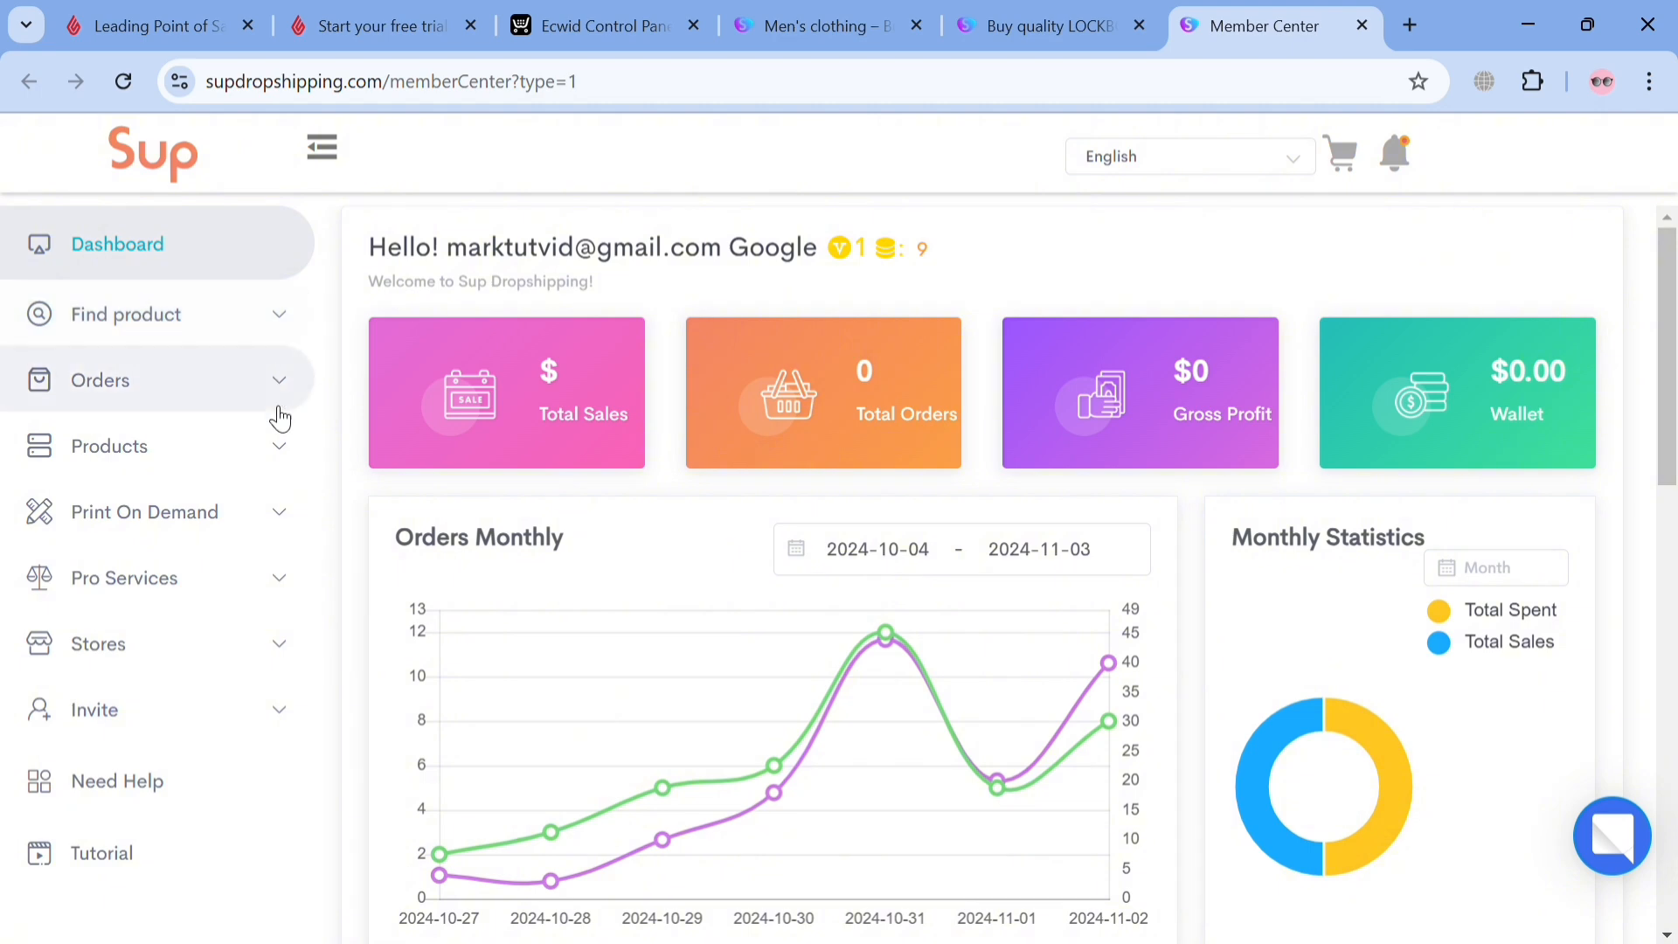
left_click(299, 327)
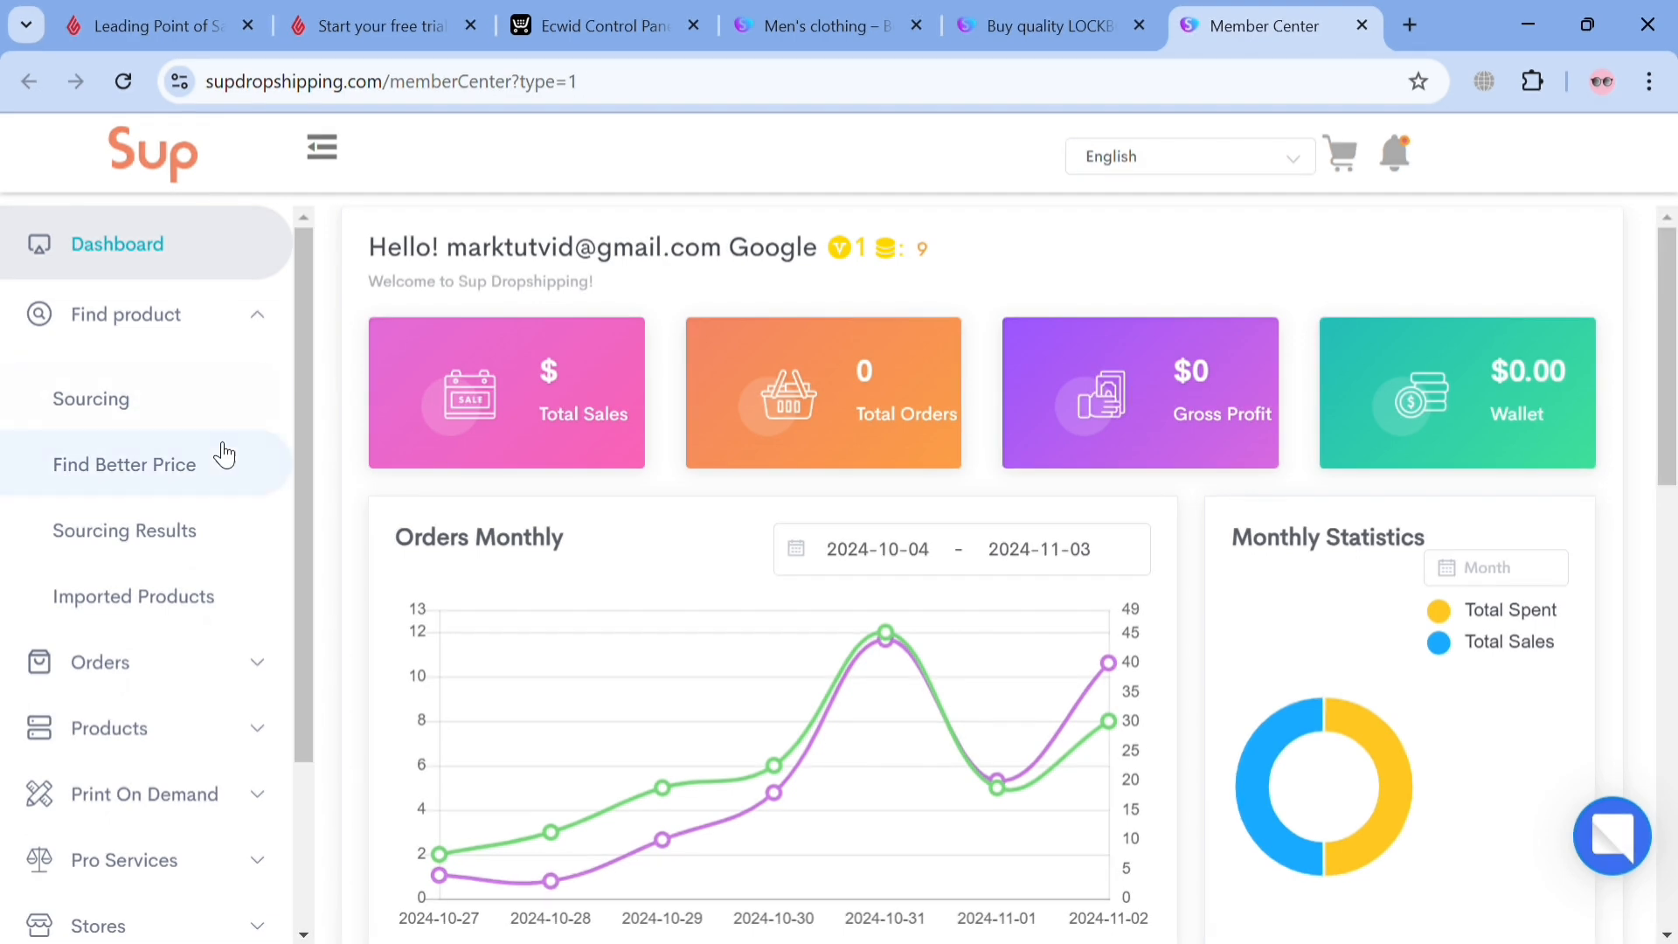
left_click(217, 418)
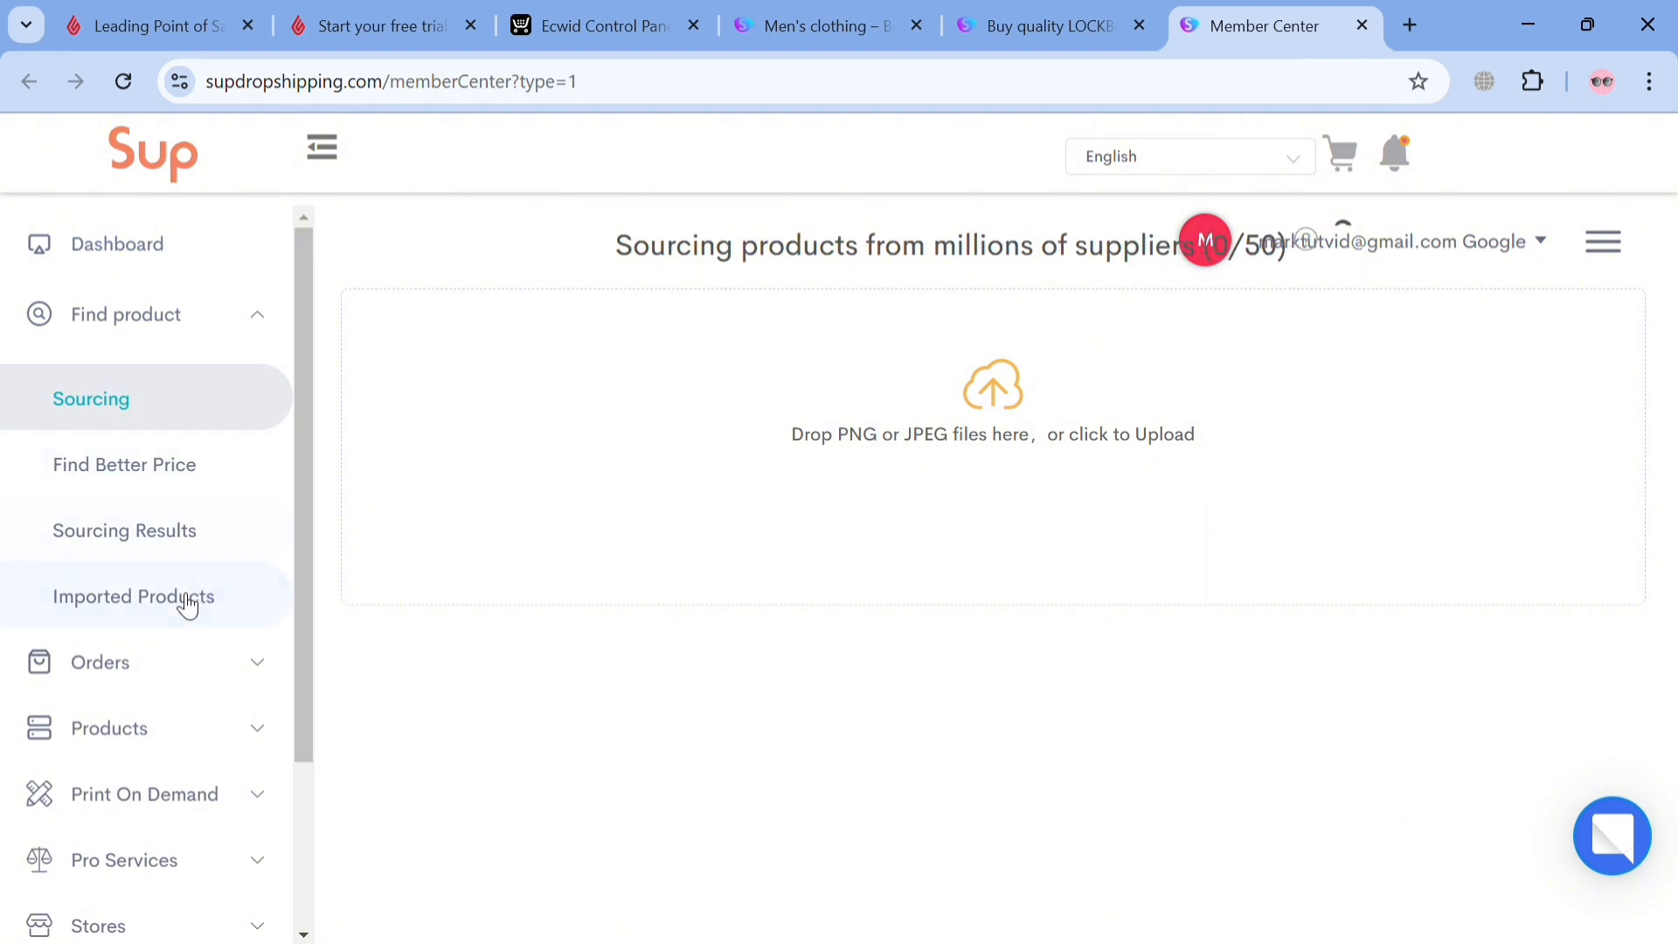
left_click(185, 603)
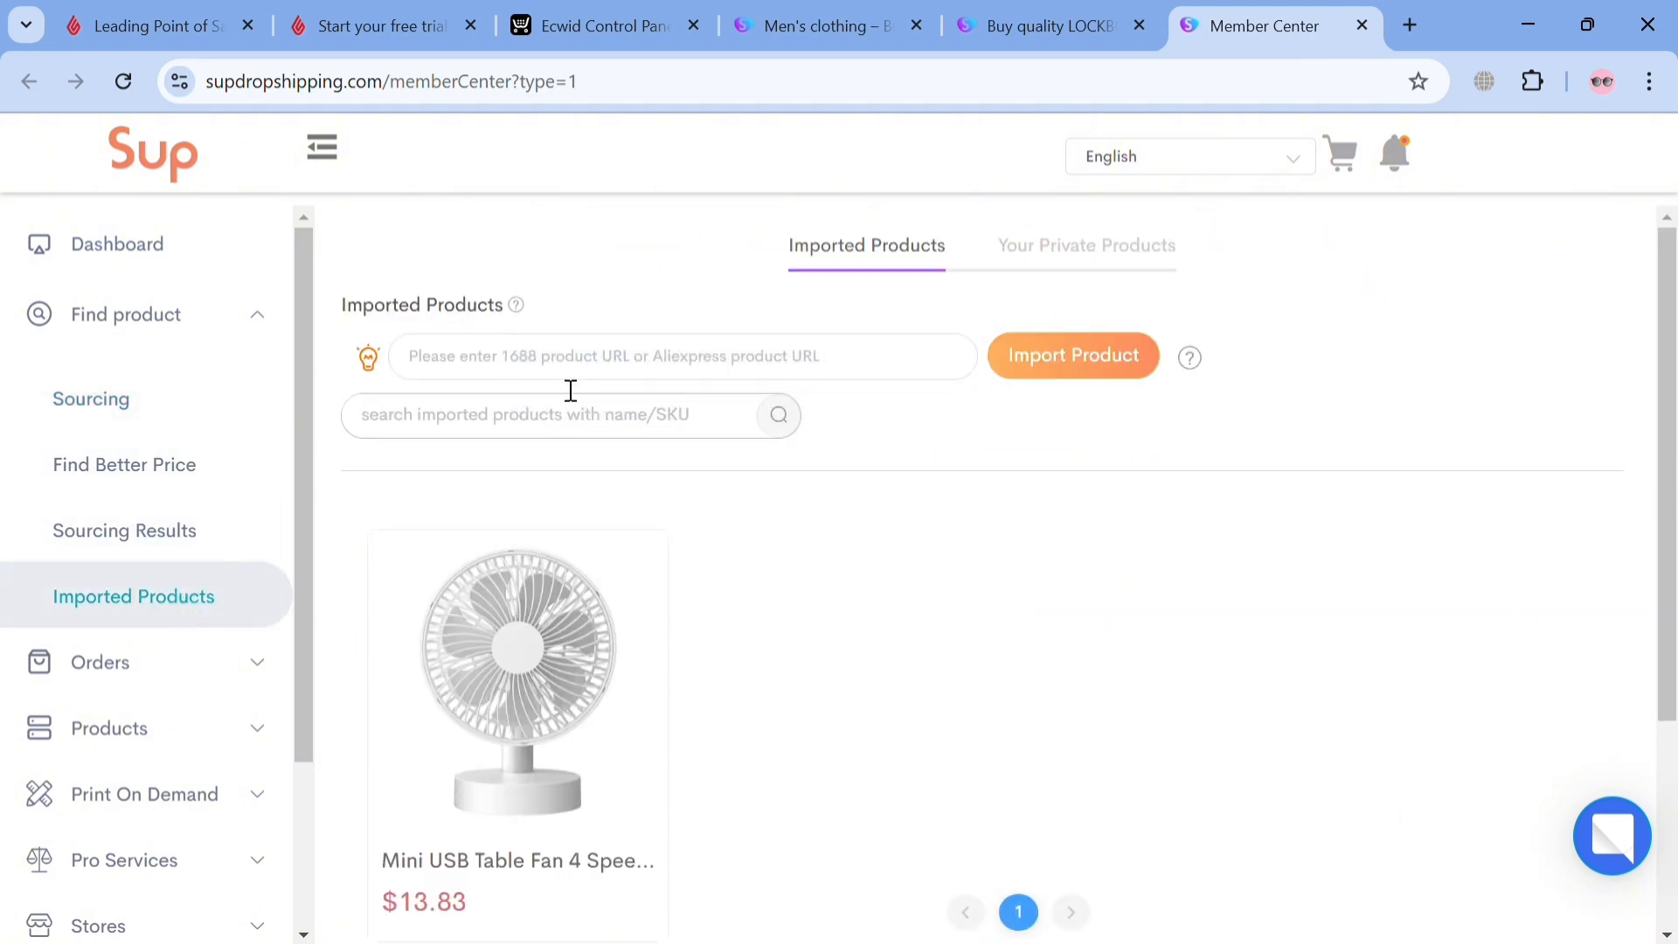
mouse_move(524, 695)
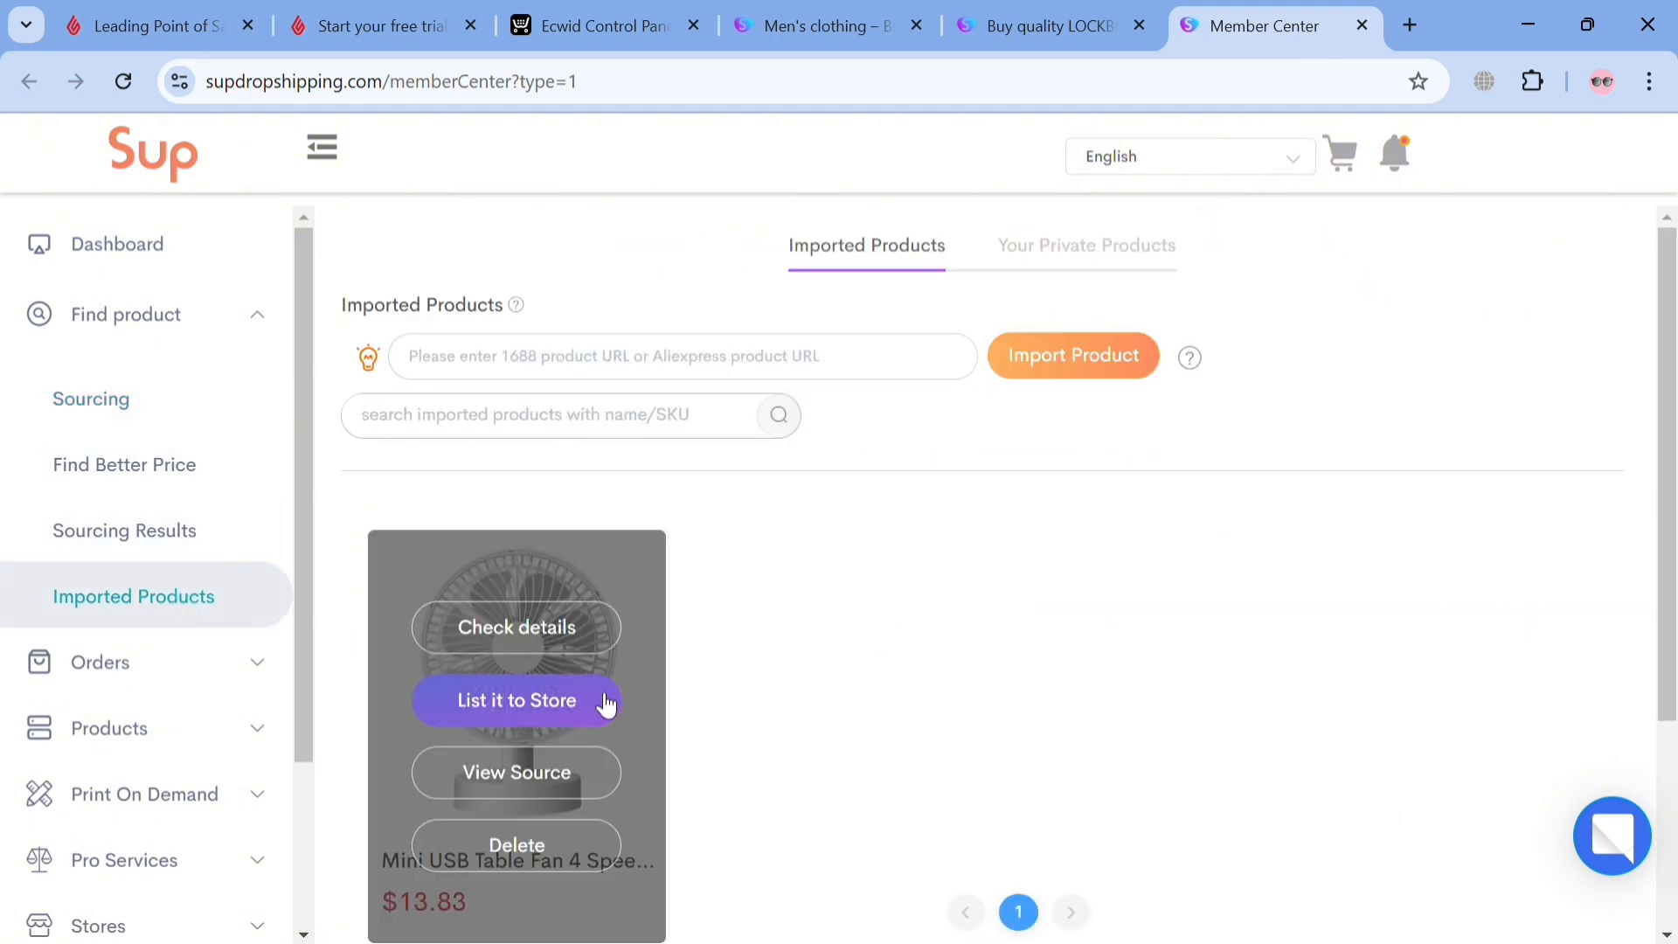
- Try to list the imported Mini USB Table Fan to the store, accepting the merchant note and the imported product data notice
scroll(654, 667, "down", 3)
left_click(568, 703)
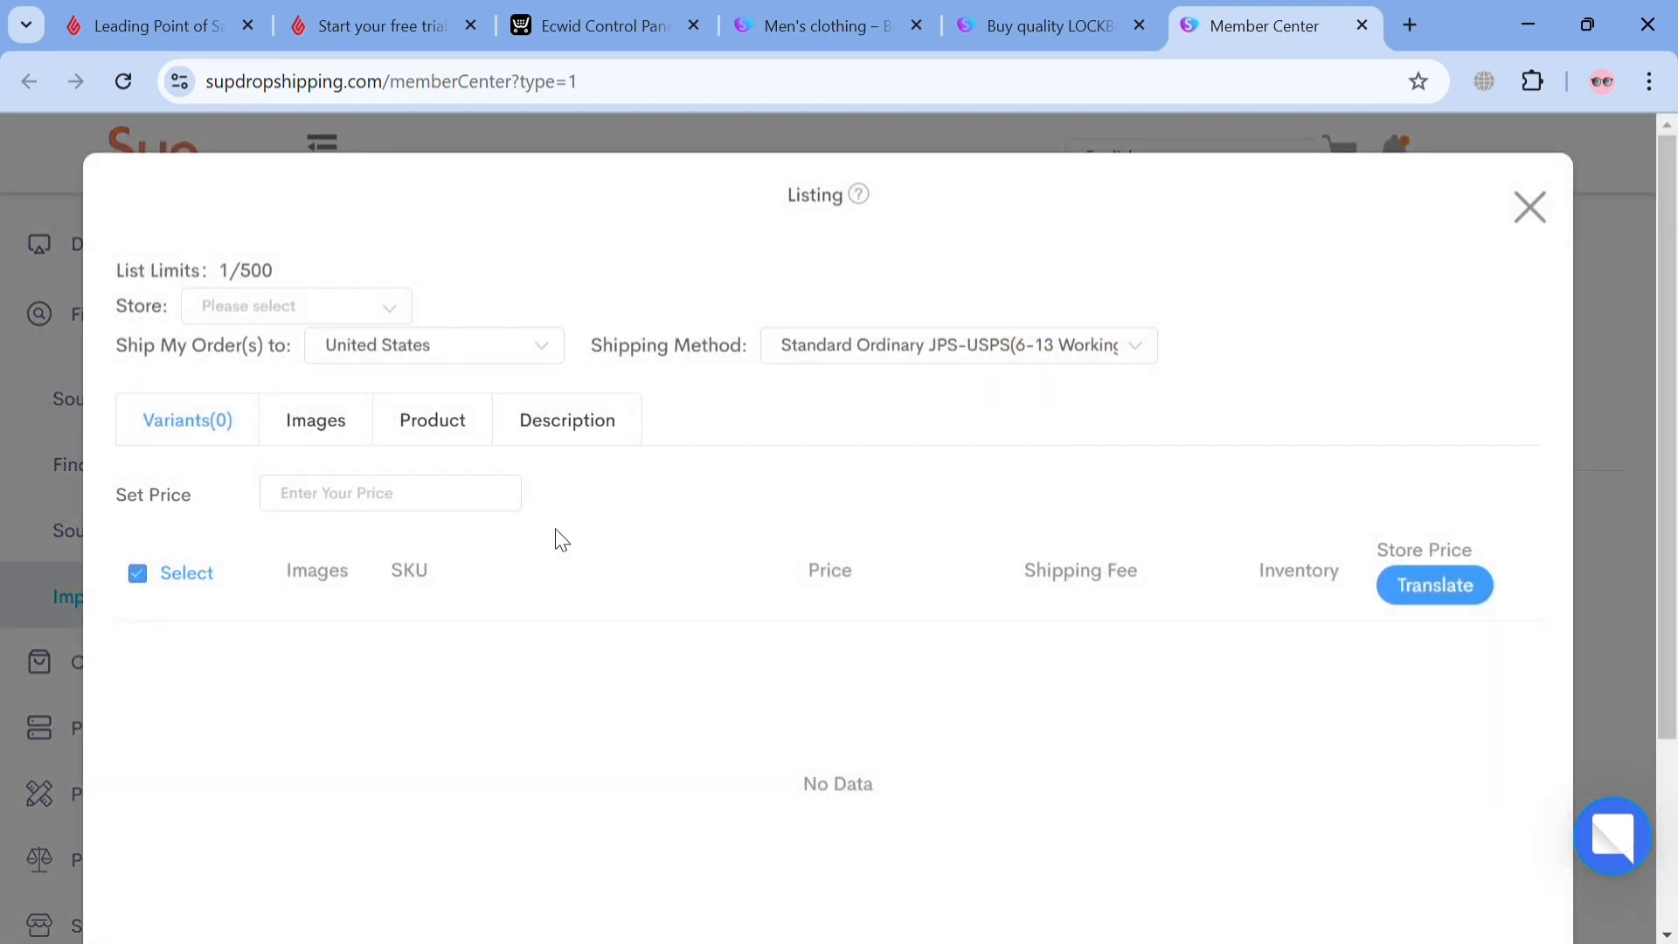
left_click(1333, 548)
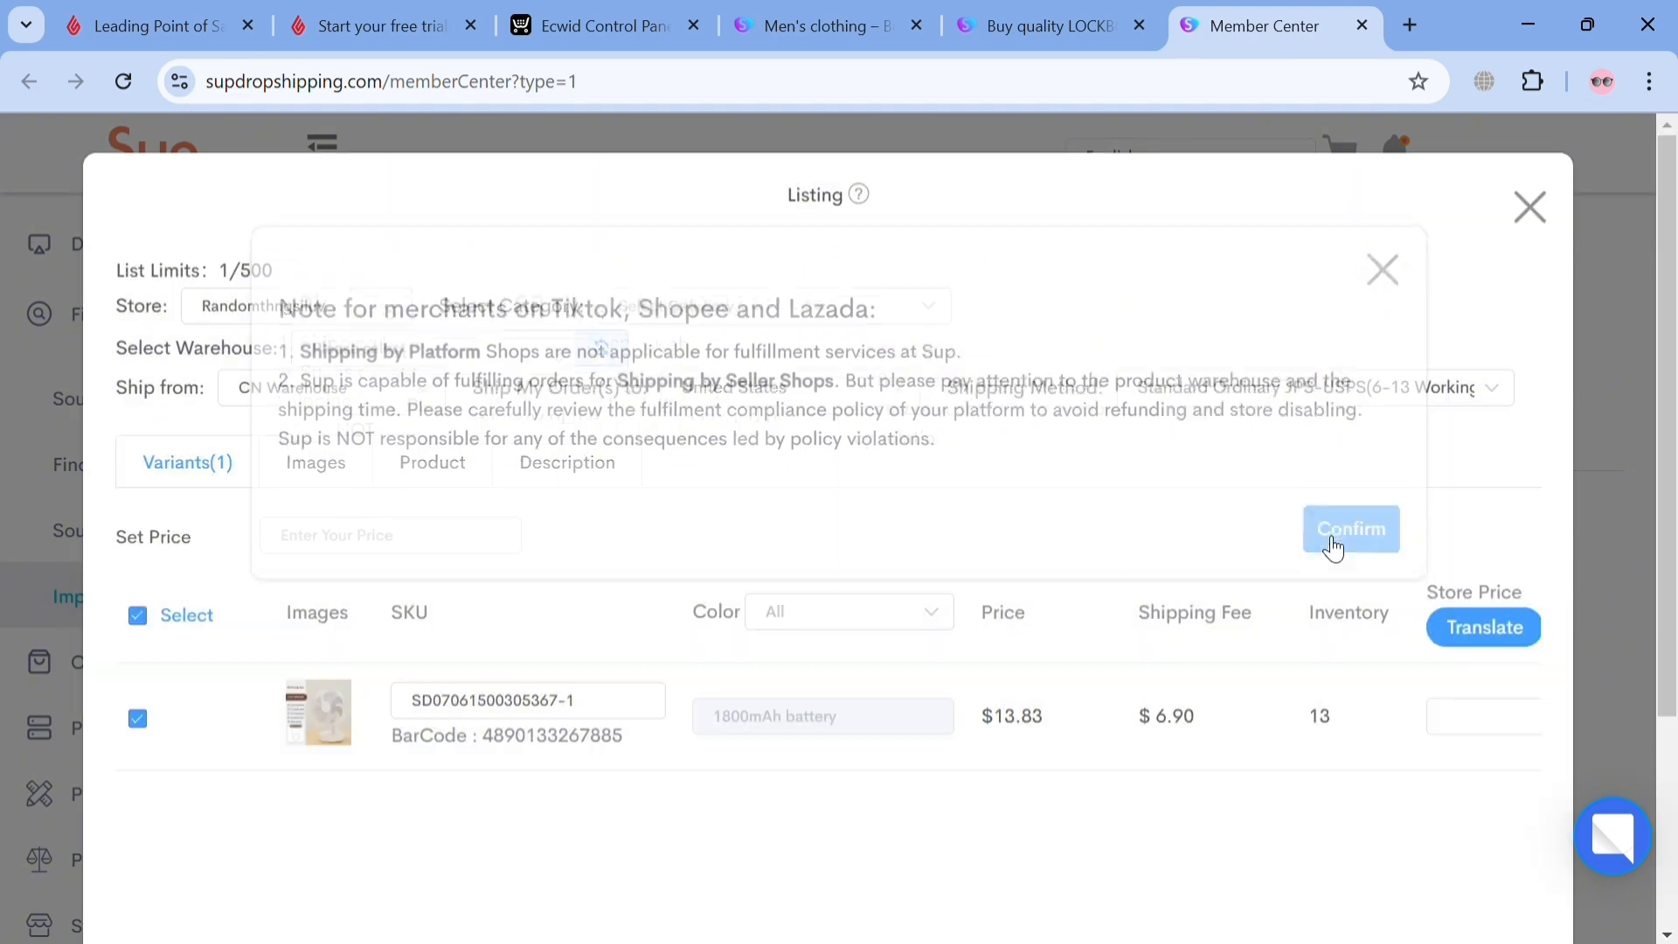
scroll(1323, 631, "down", 3)
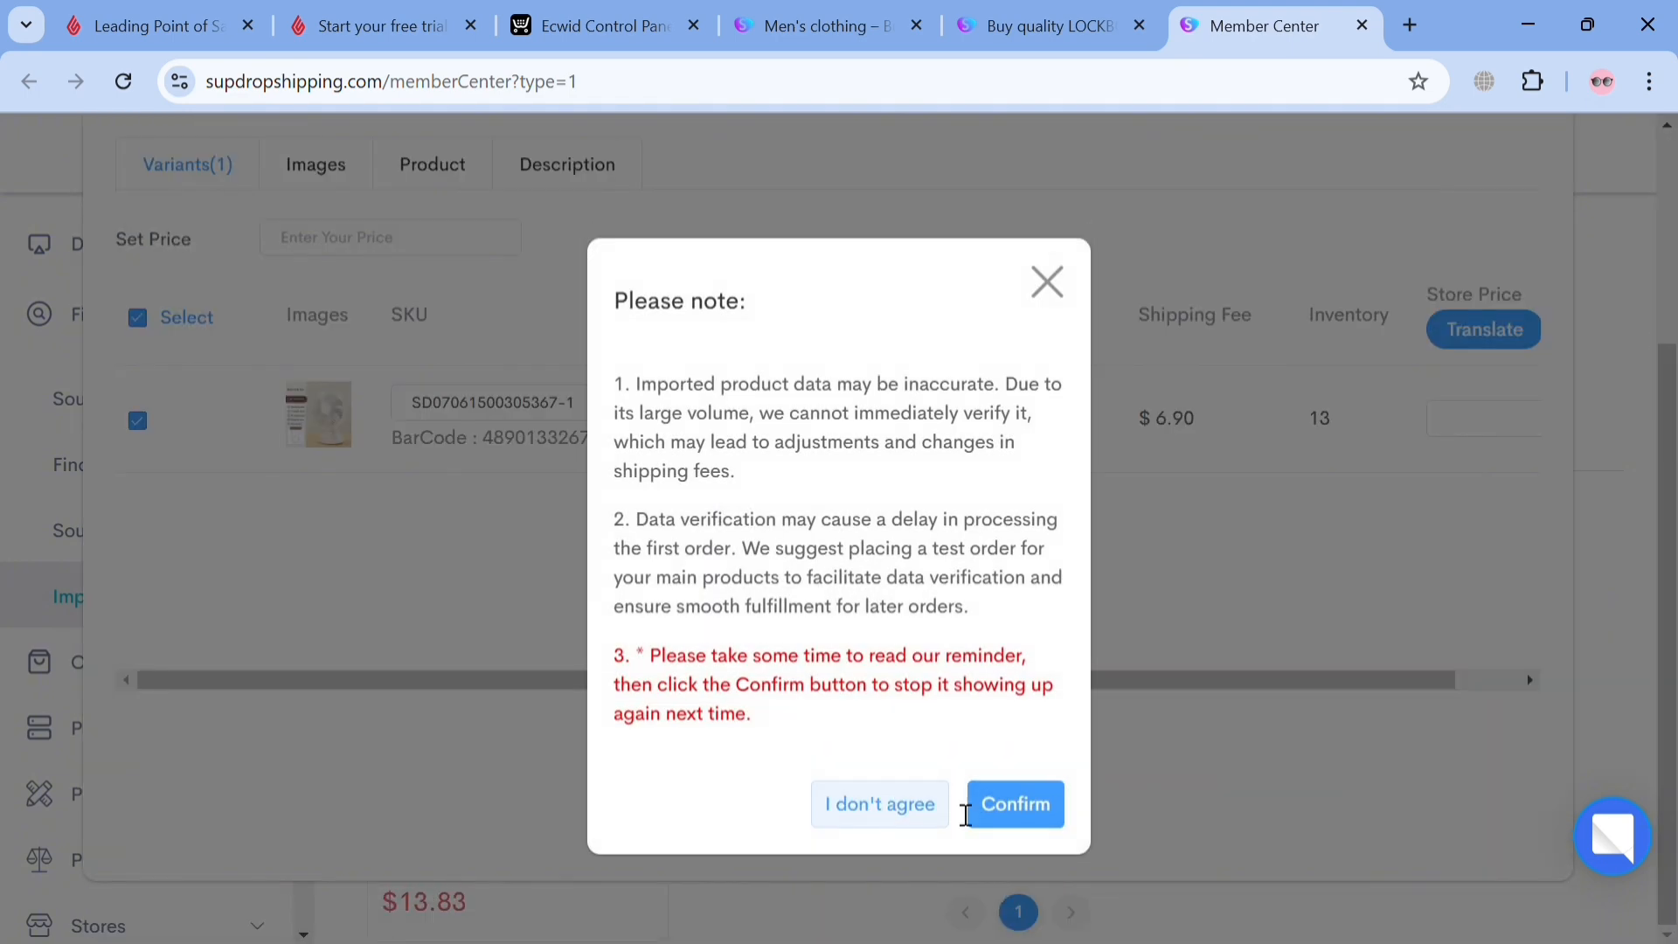
left_click(997, 801)
left_click(915, 848)
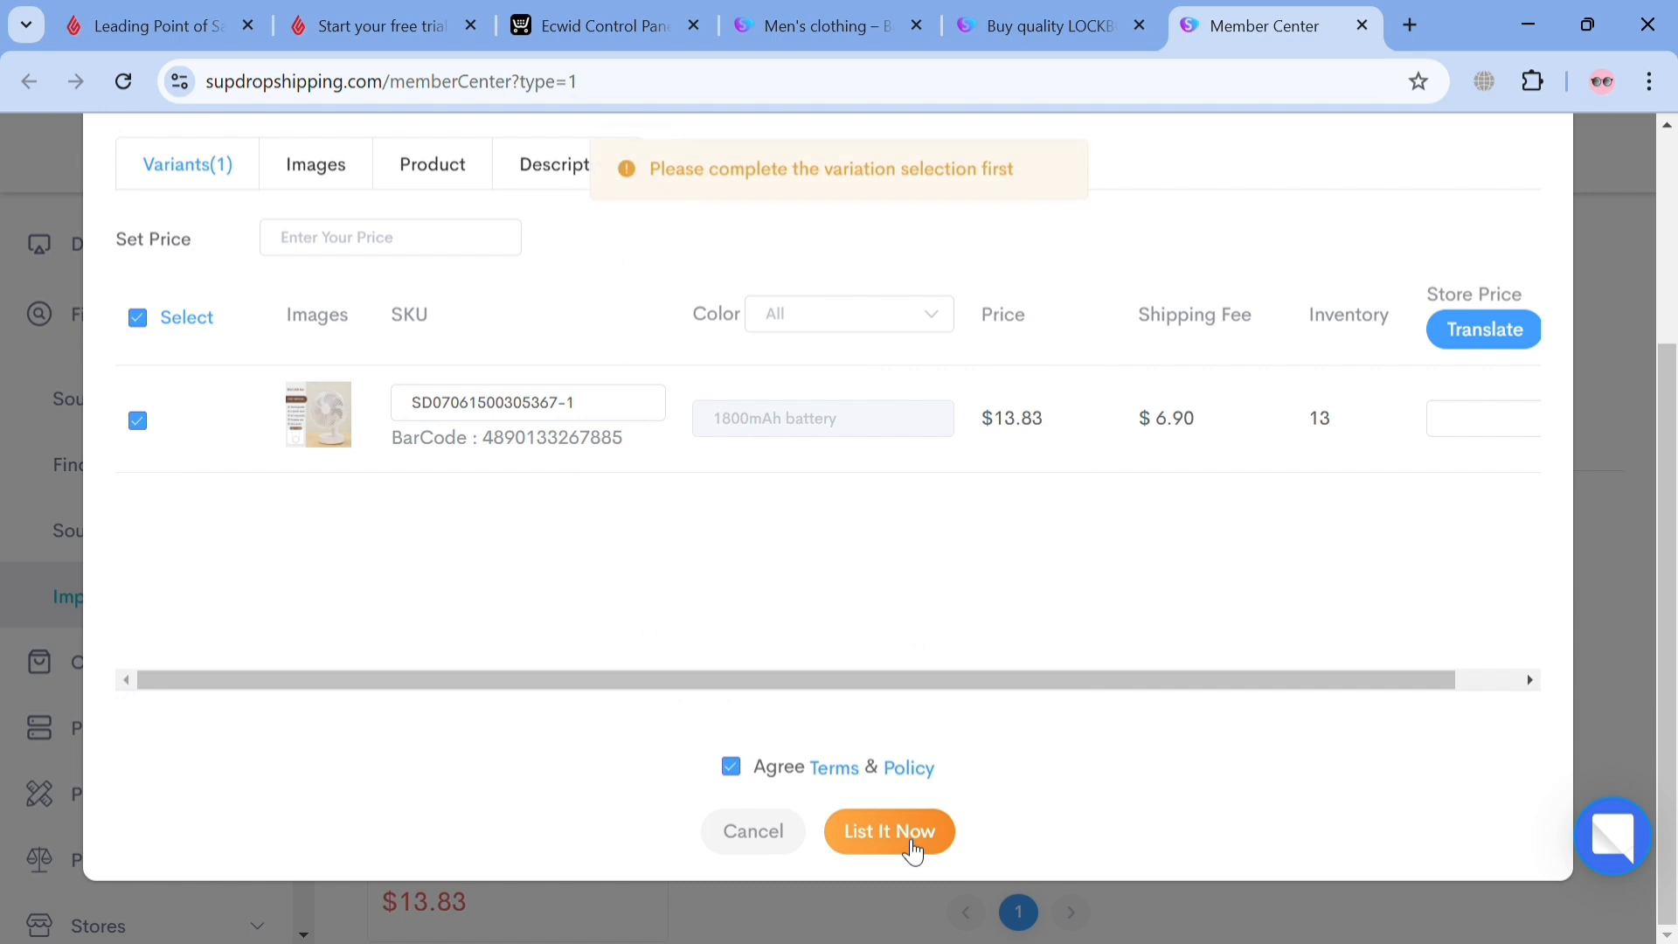
- Browse the category choices for the fan's listing, starting with Home Supplies, and close the listing
scroll(1108, 638, "up", 3)
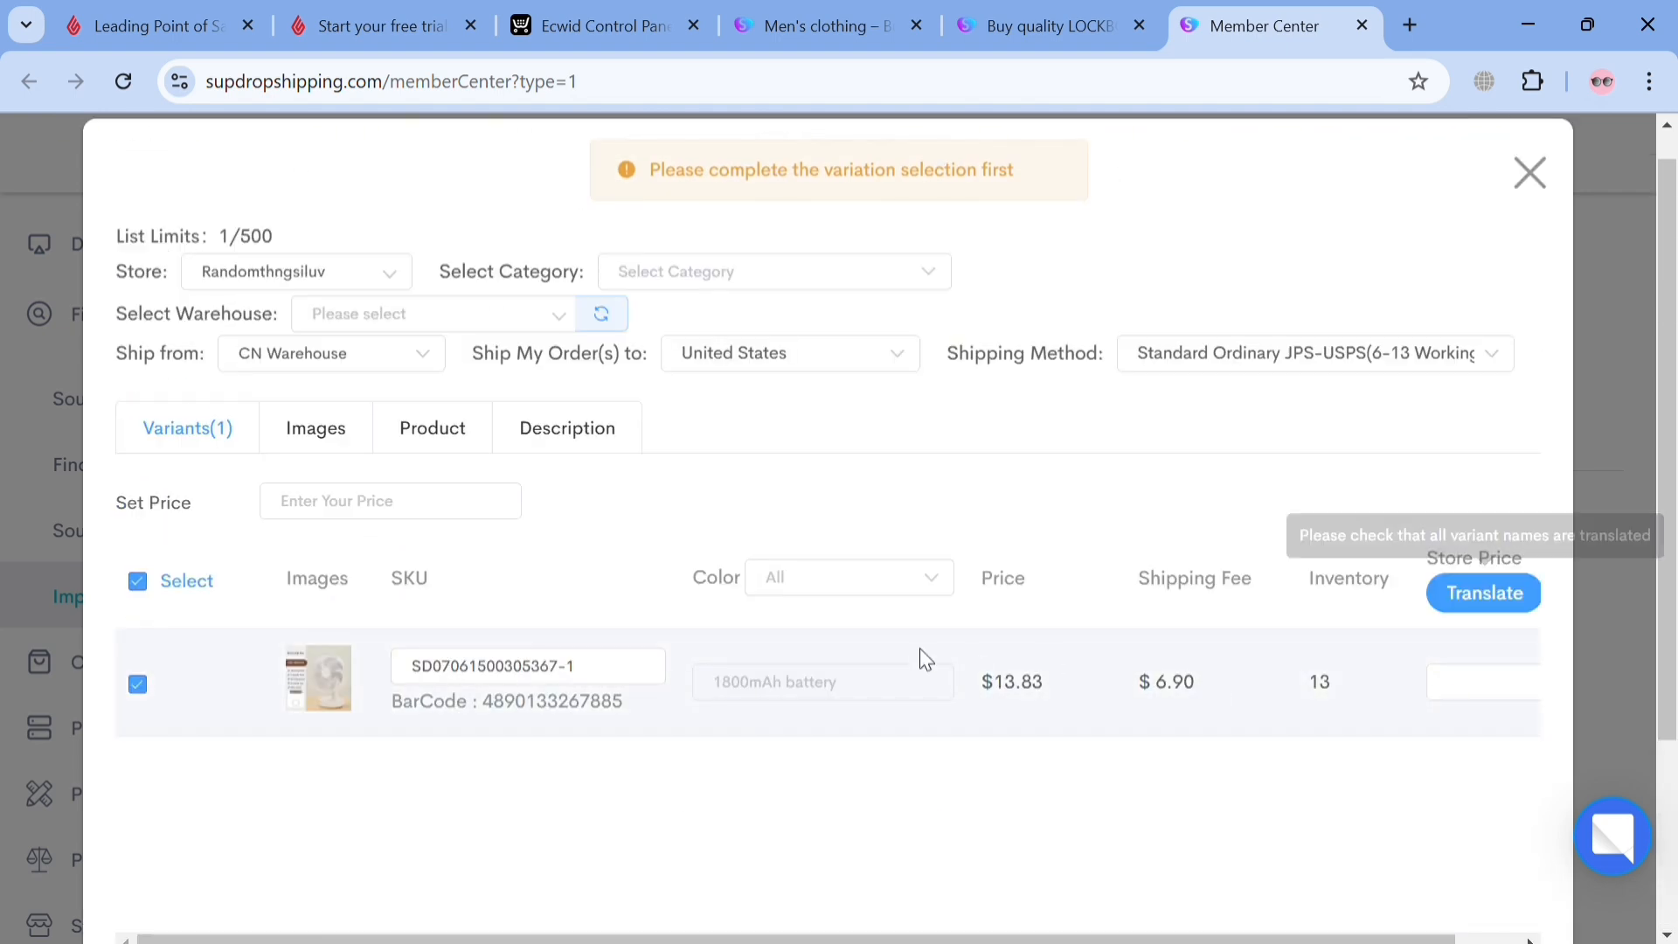
scroll(962, 525, "up", 1)
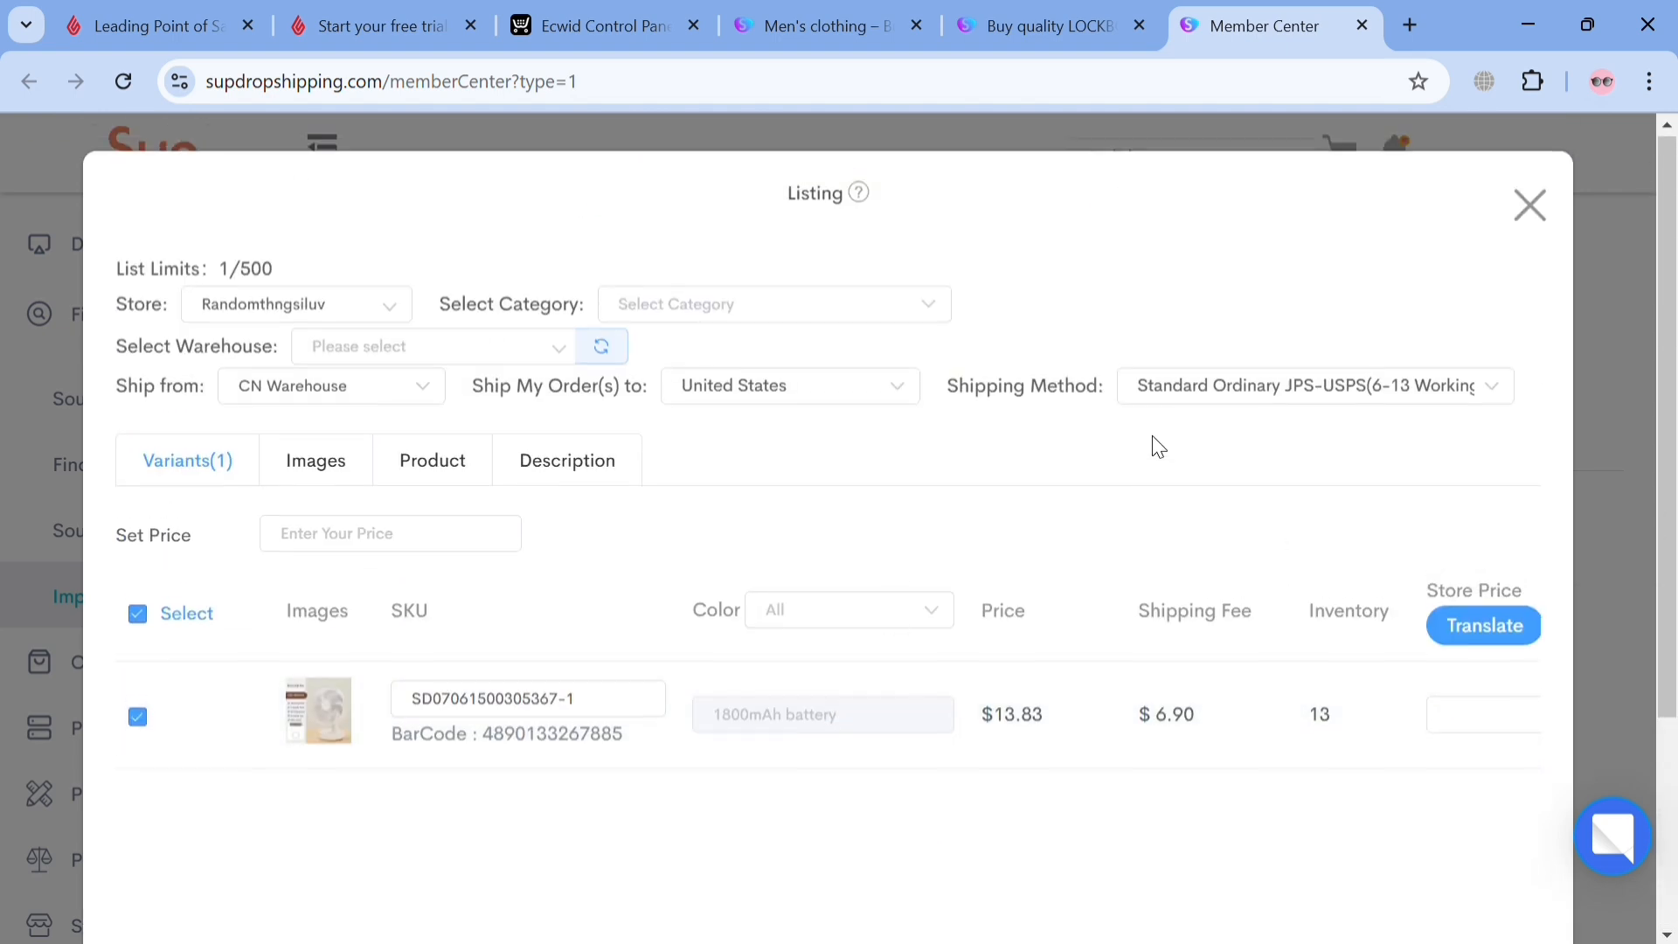
left_click(816, 305)
left_click(772, 369)
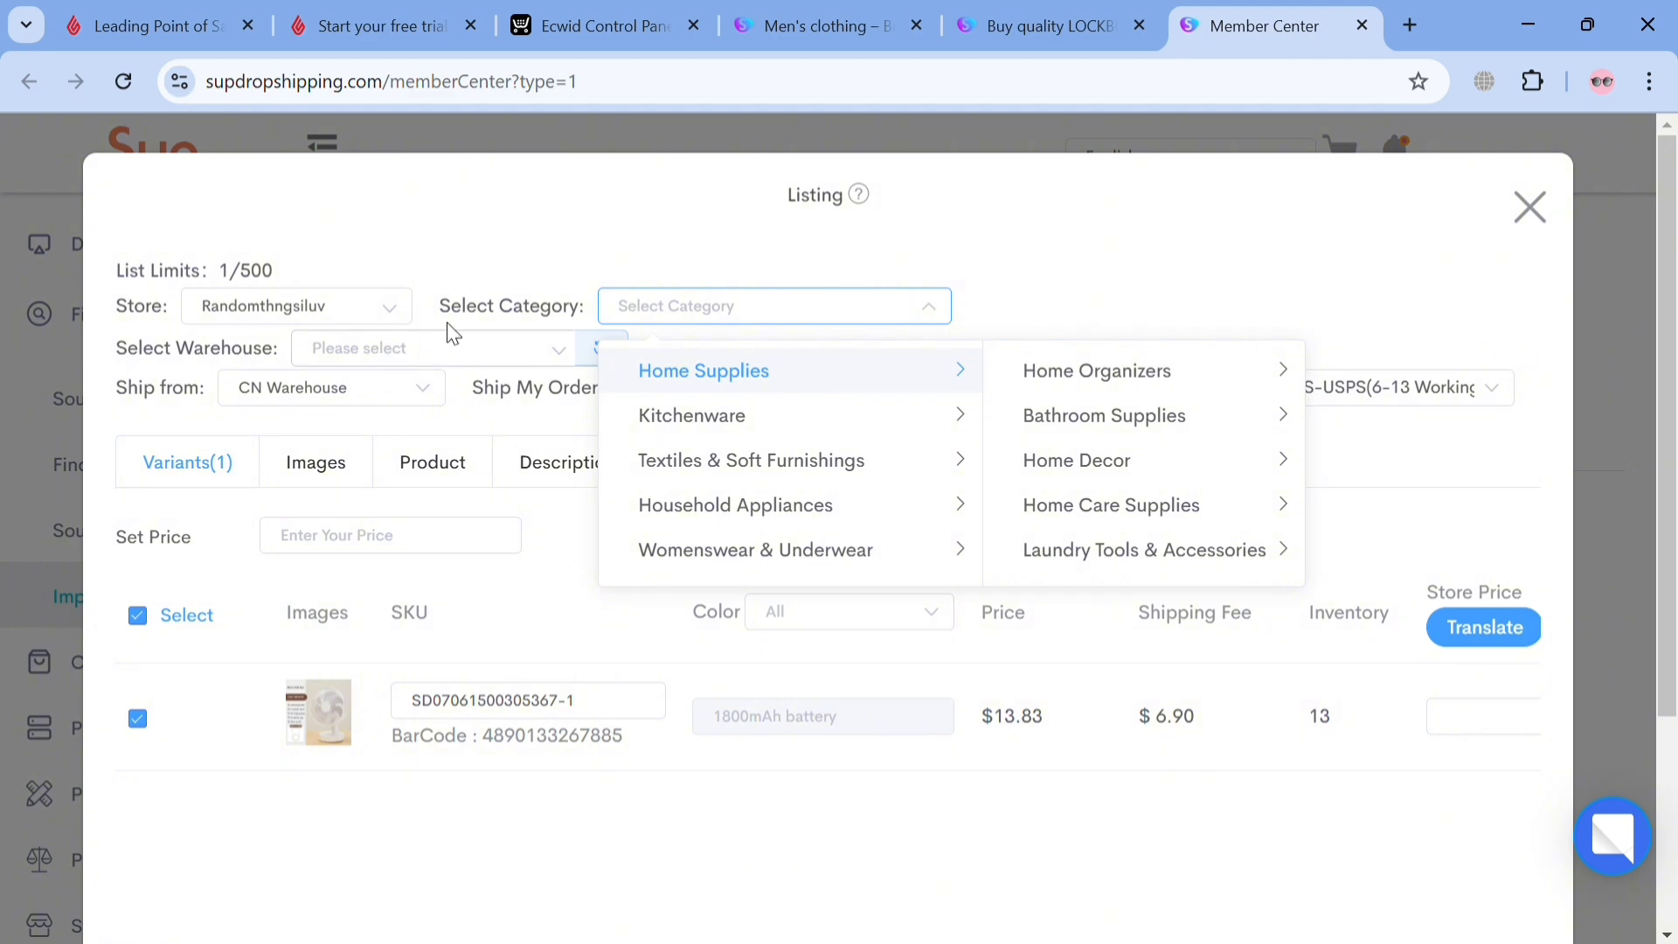
left_click(1346, 428)
left_click(787, 303)
left_click(925, 462)
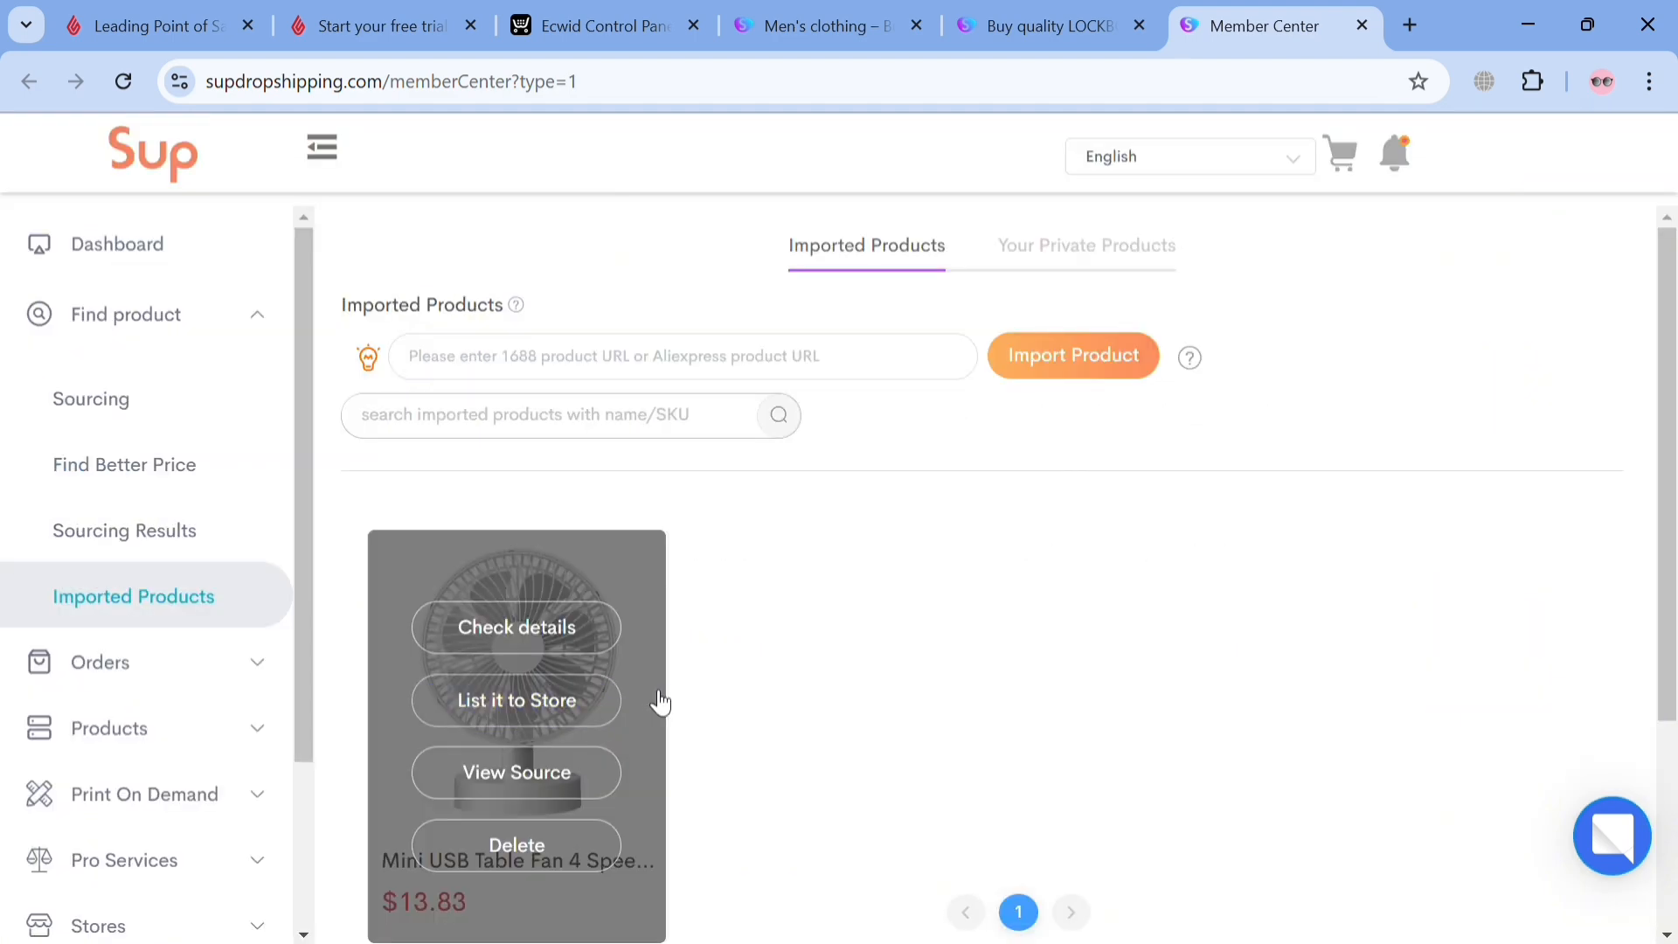
- Switch to the Ecwid Control Panel, open the catalog's products, and delete all sample products
left_click(594, 25)
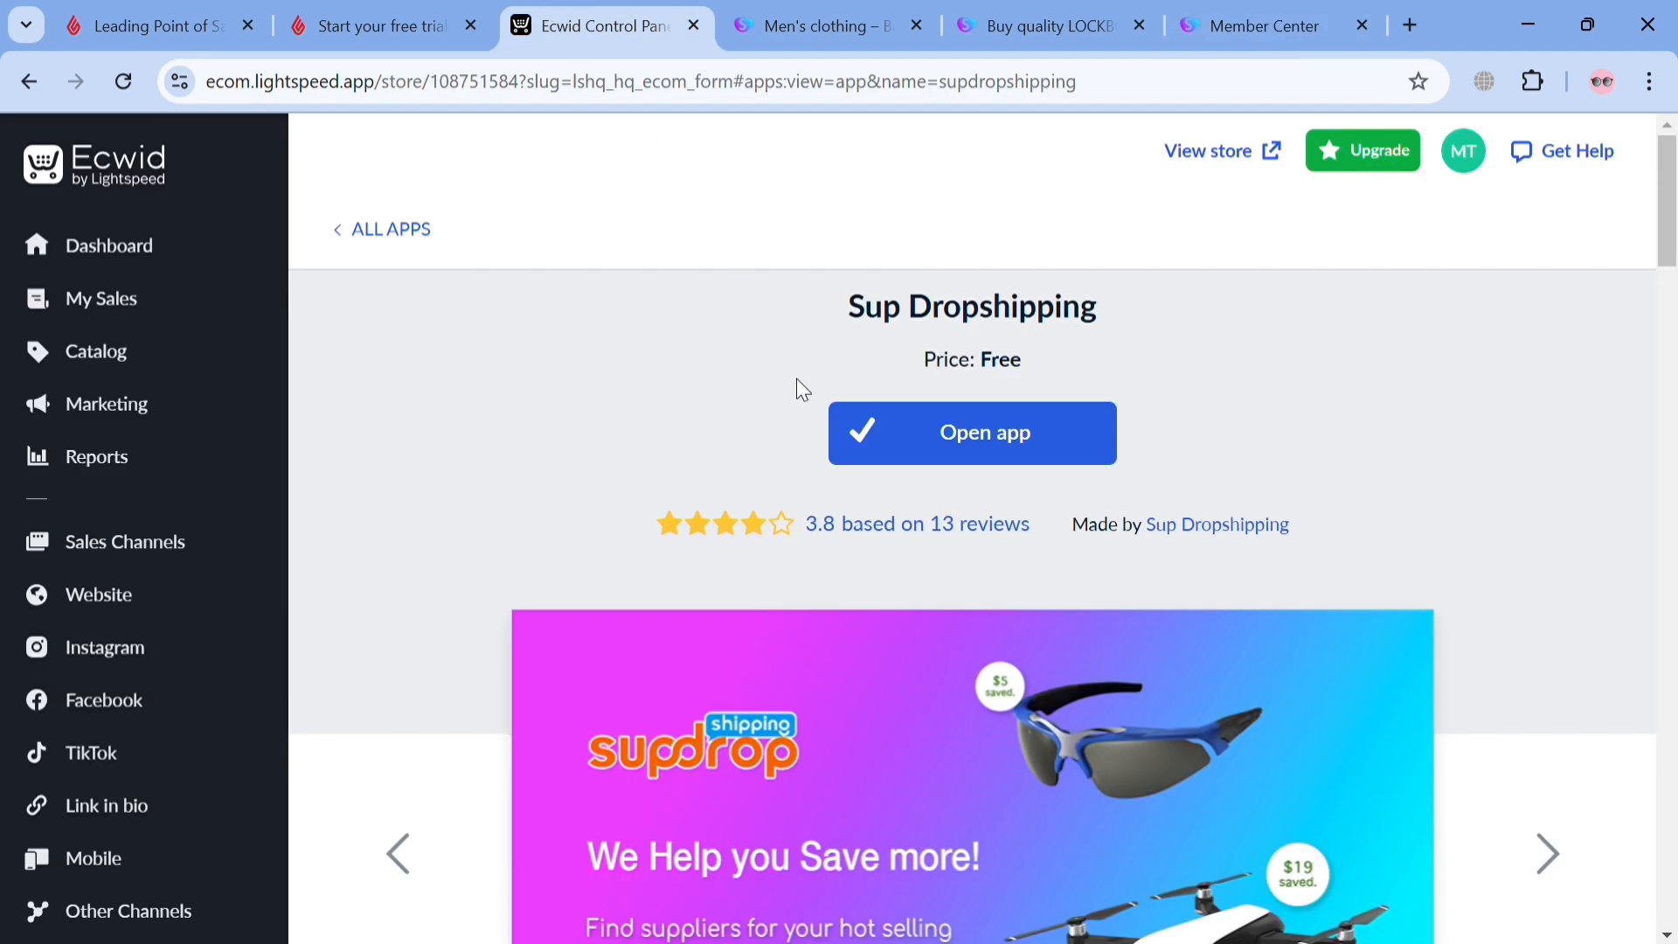
left_click(112, 347)
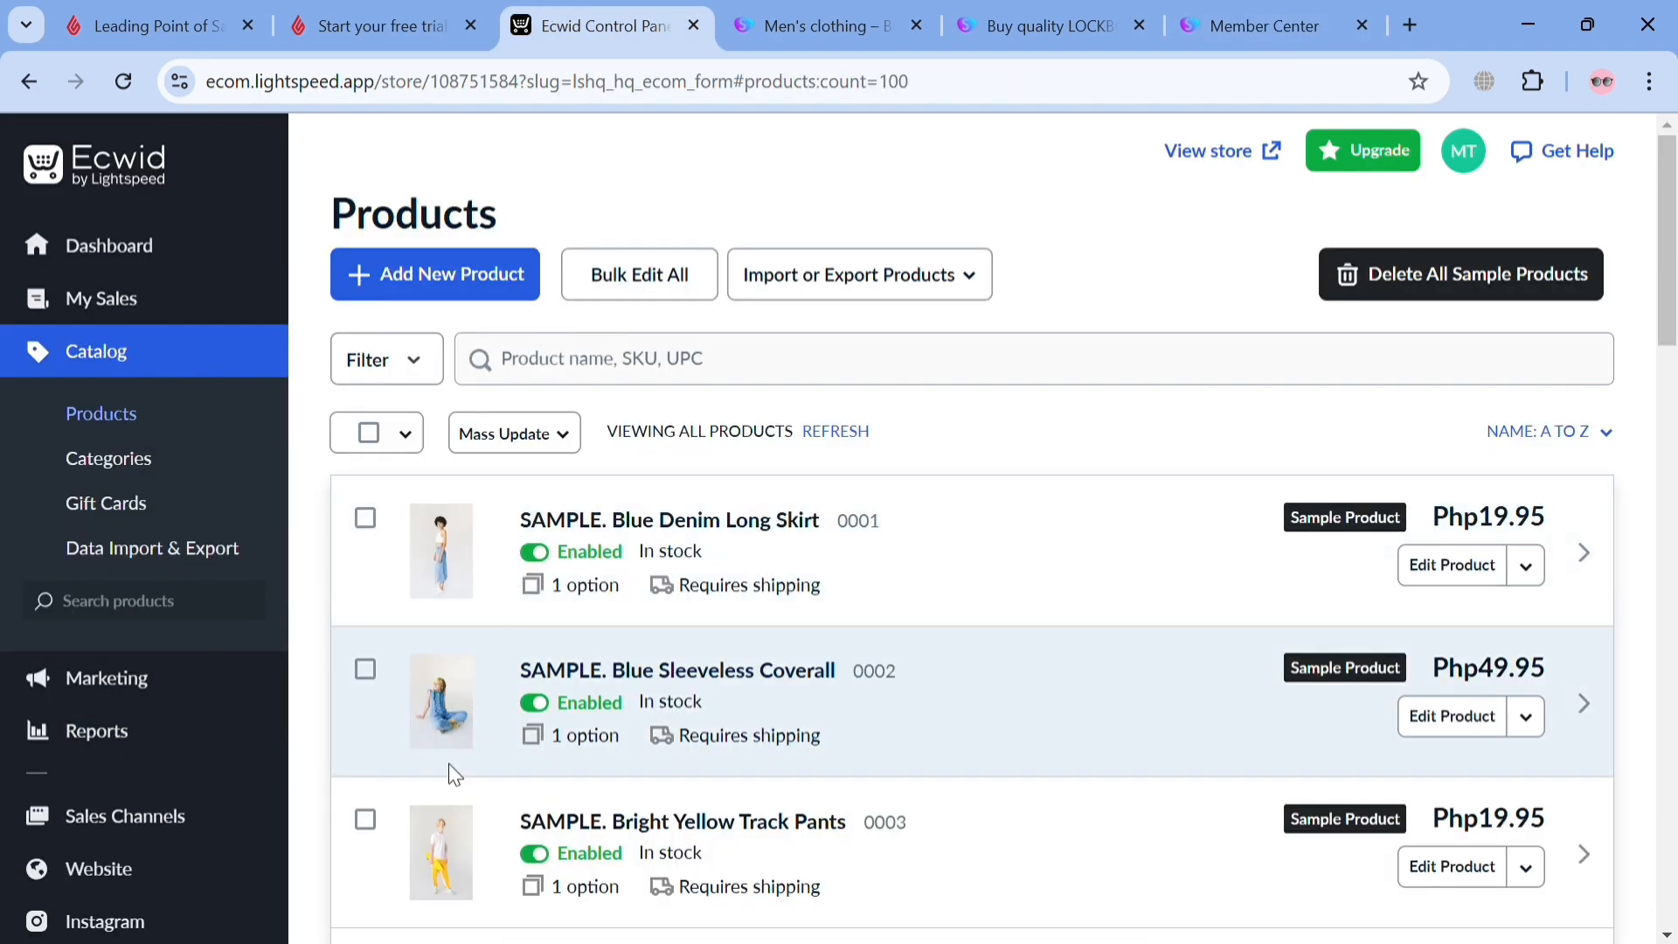
scroll(832, 631, "down", 1)
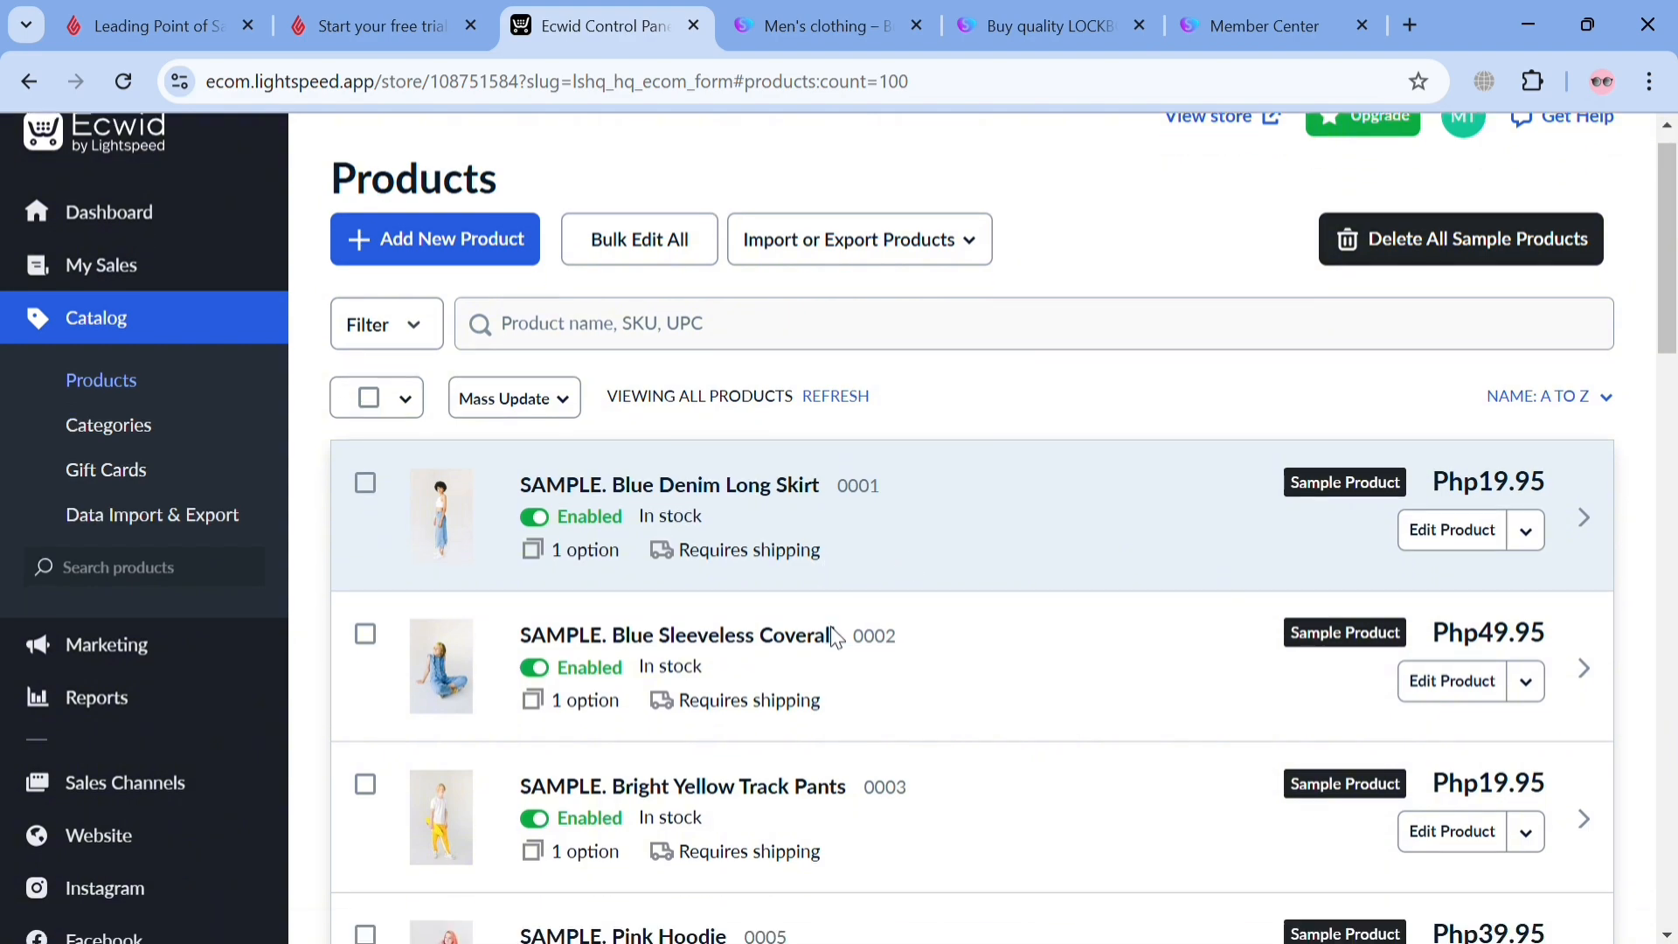
scroll(837, 710, "down", 5)
scroll(838, 710, "up", 6)
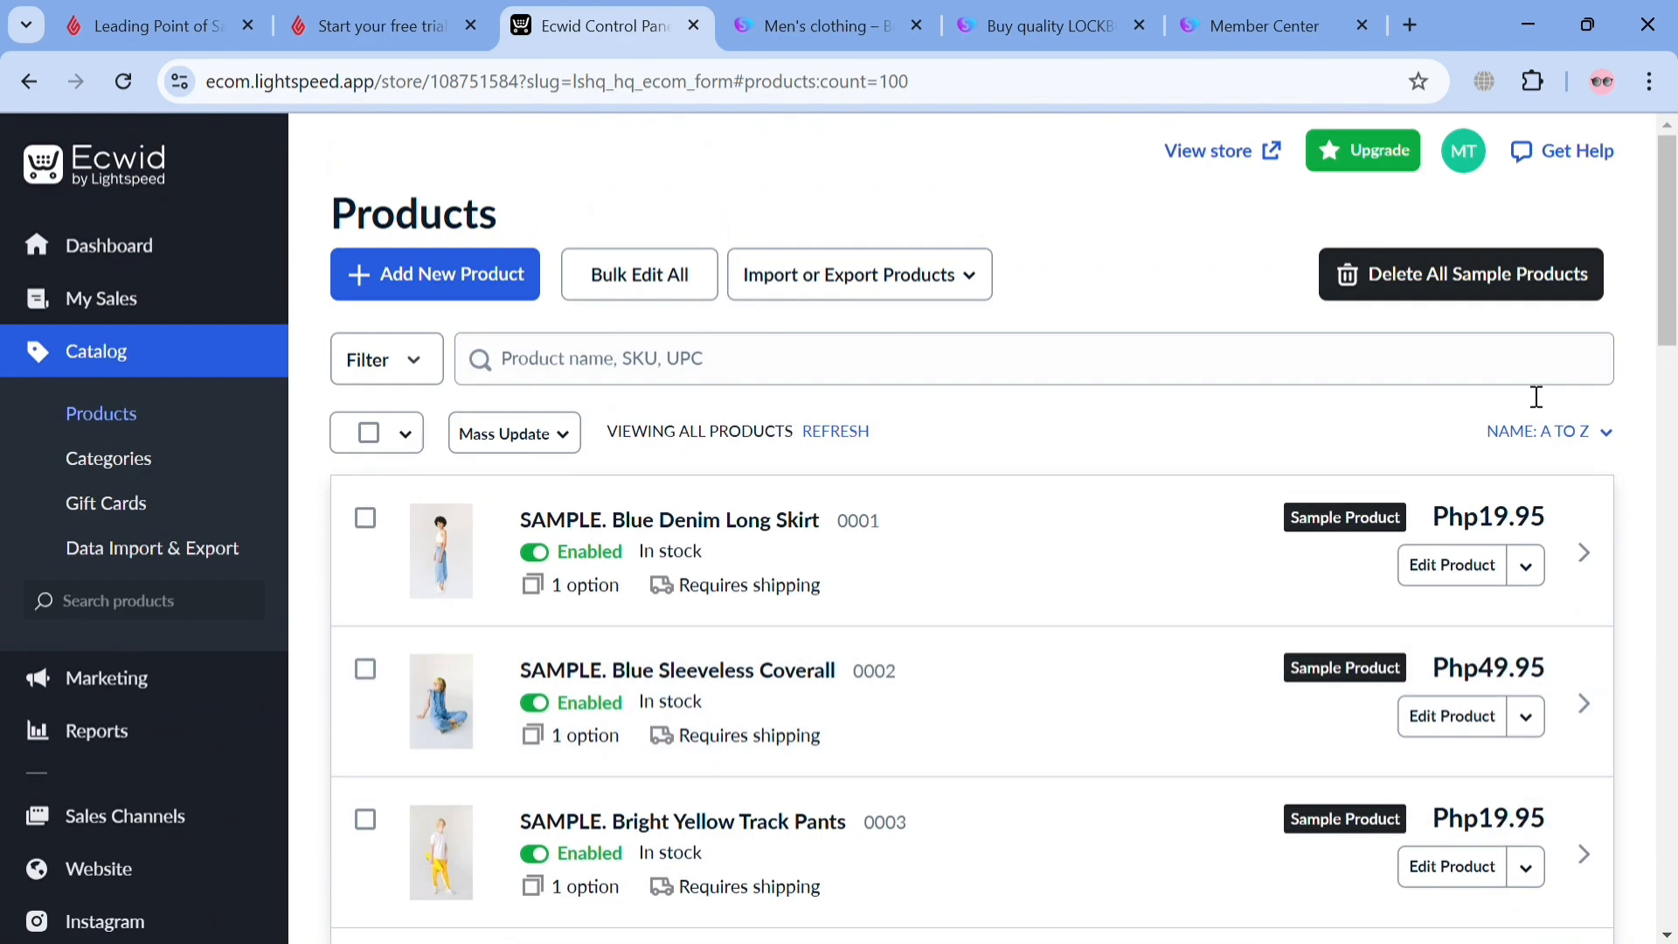
left_click(1560, 291)
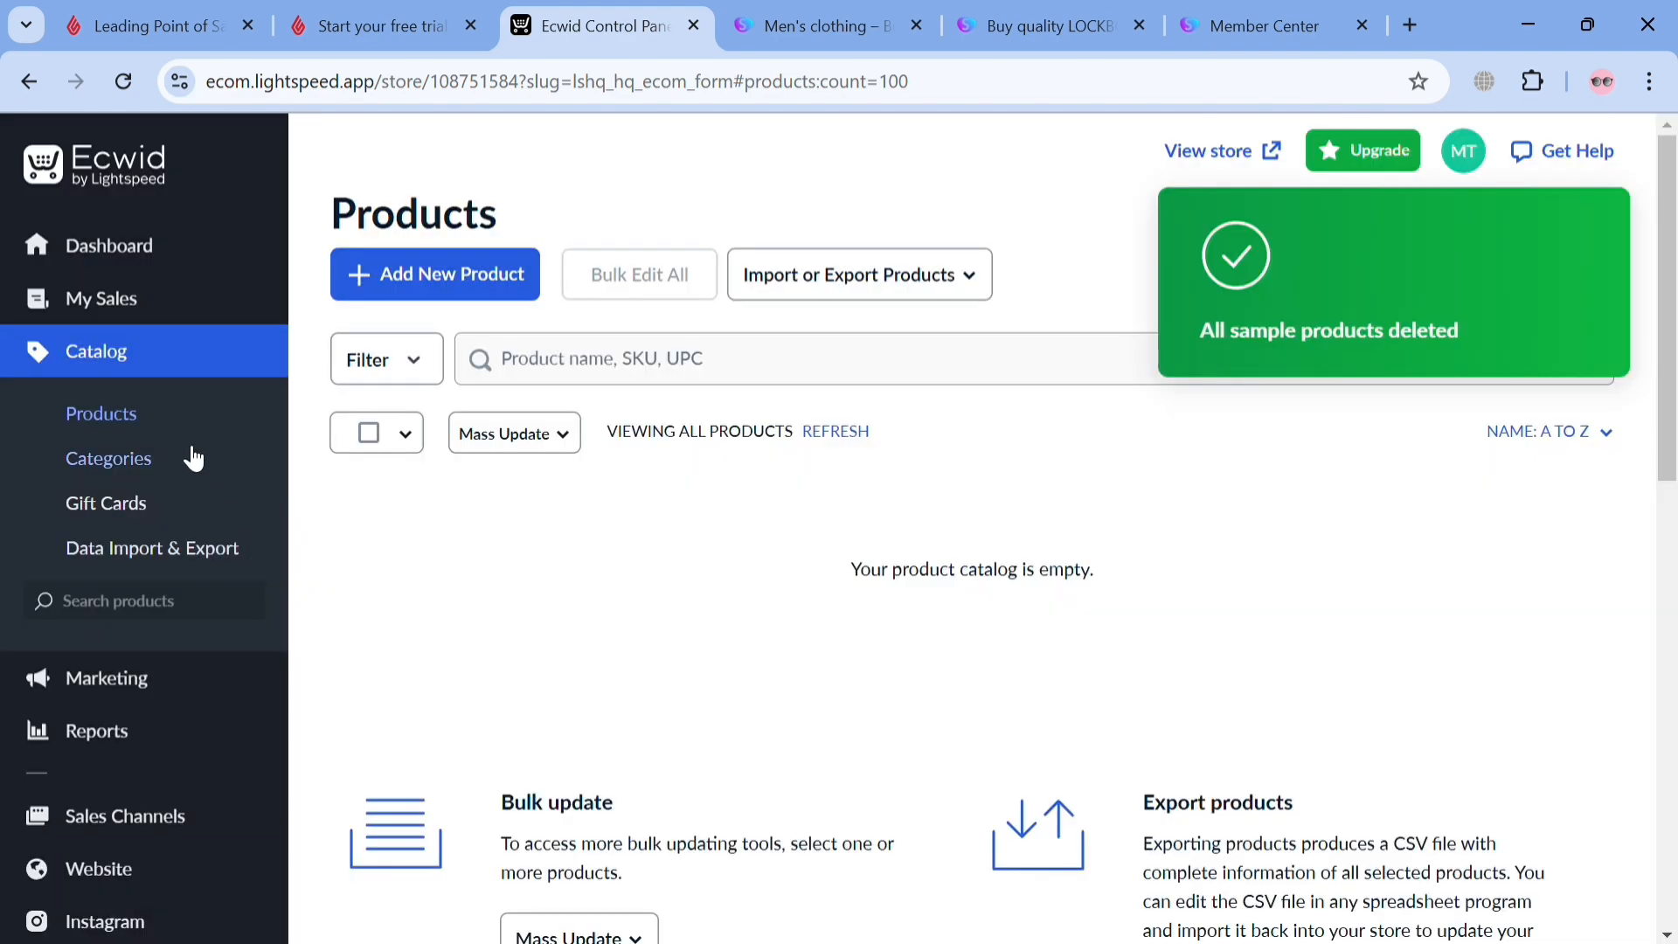
- Open the store's payment settings and review the current, manual and online payment methods, including the actions for Pay by cash
scroll(146, 679, "down", 4)
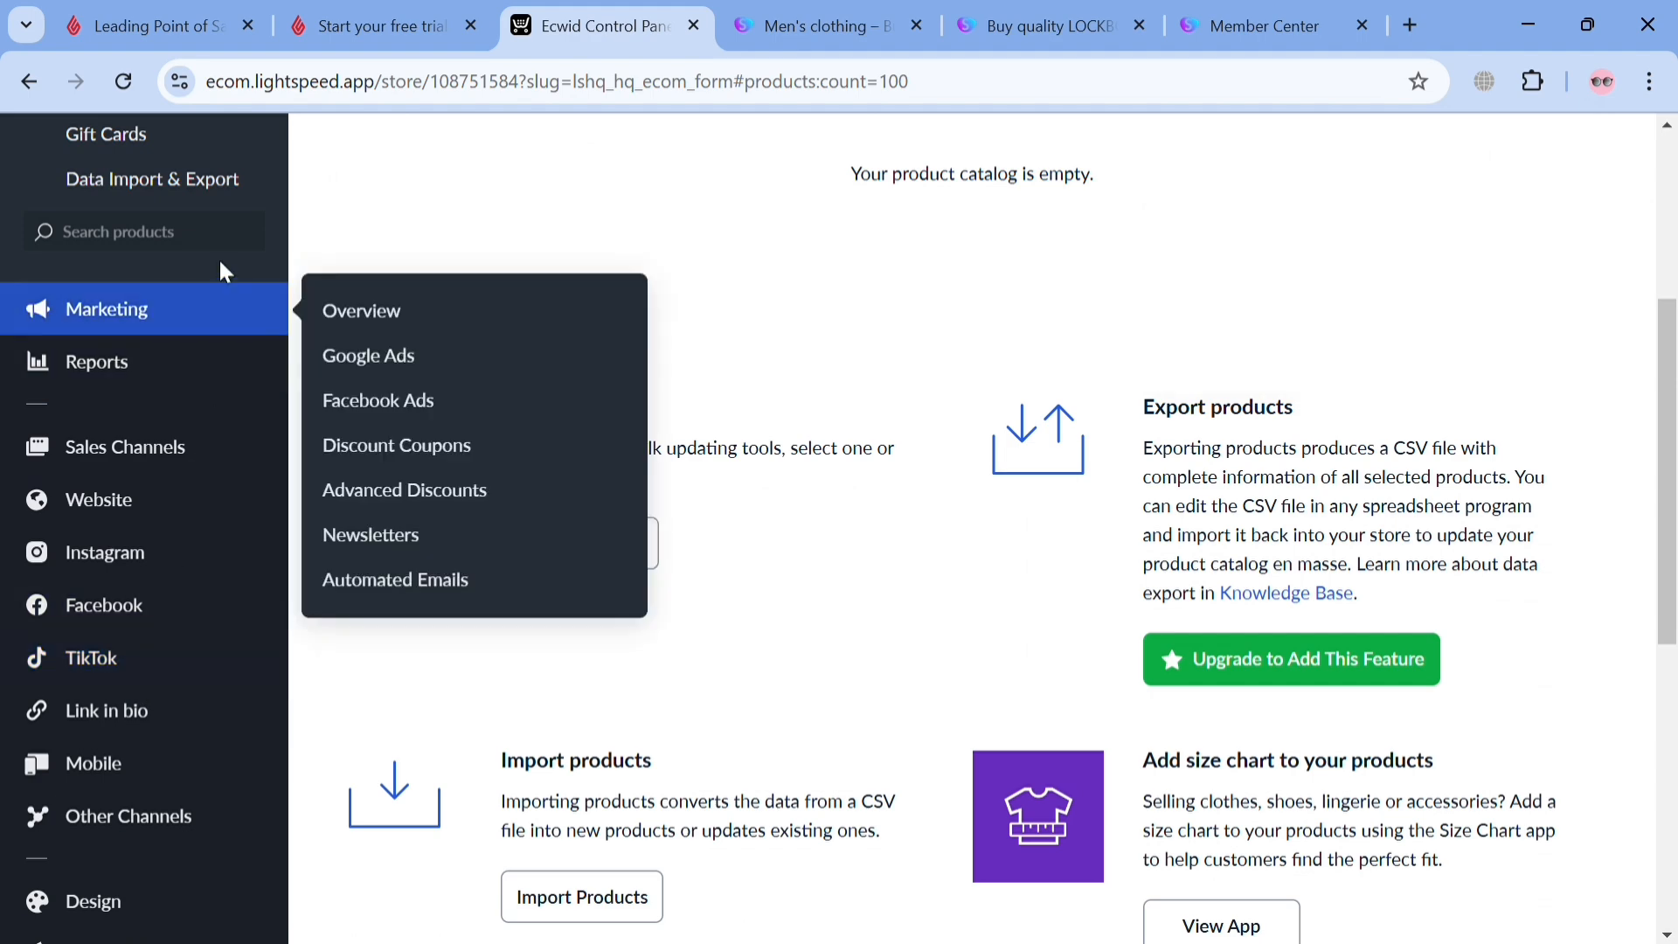
scroll(149, 552, "down", 5)
mouse_move(187, 624)
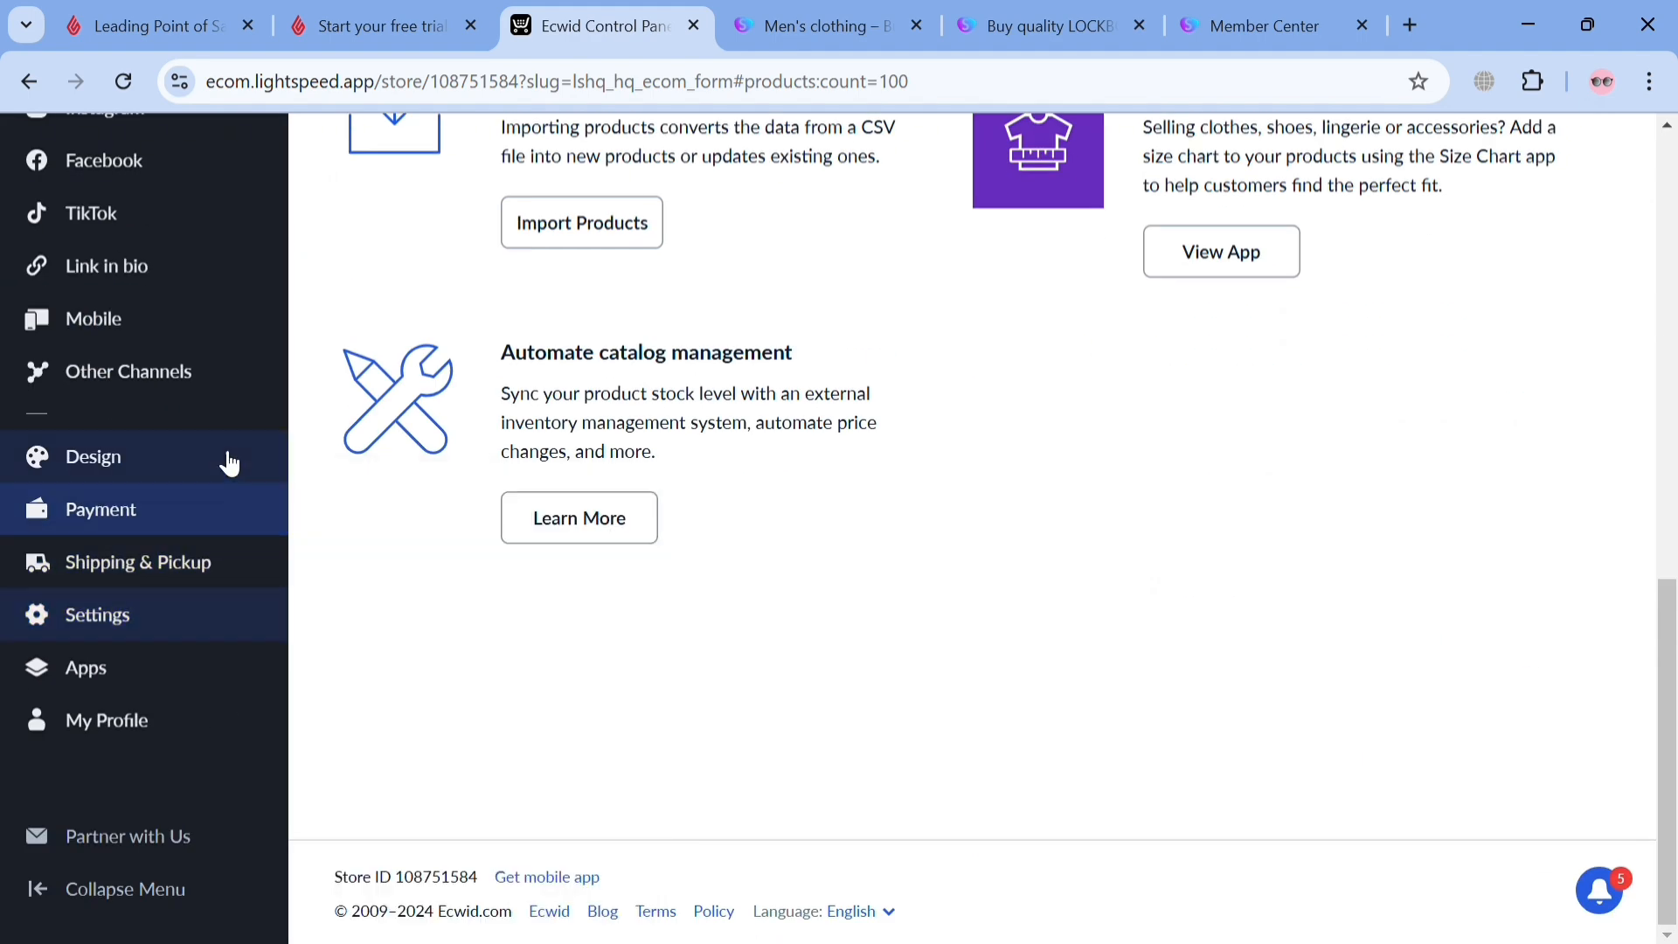
left_click(211, 530)
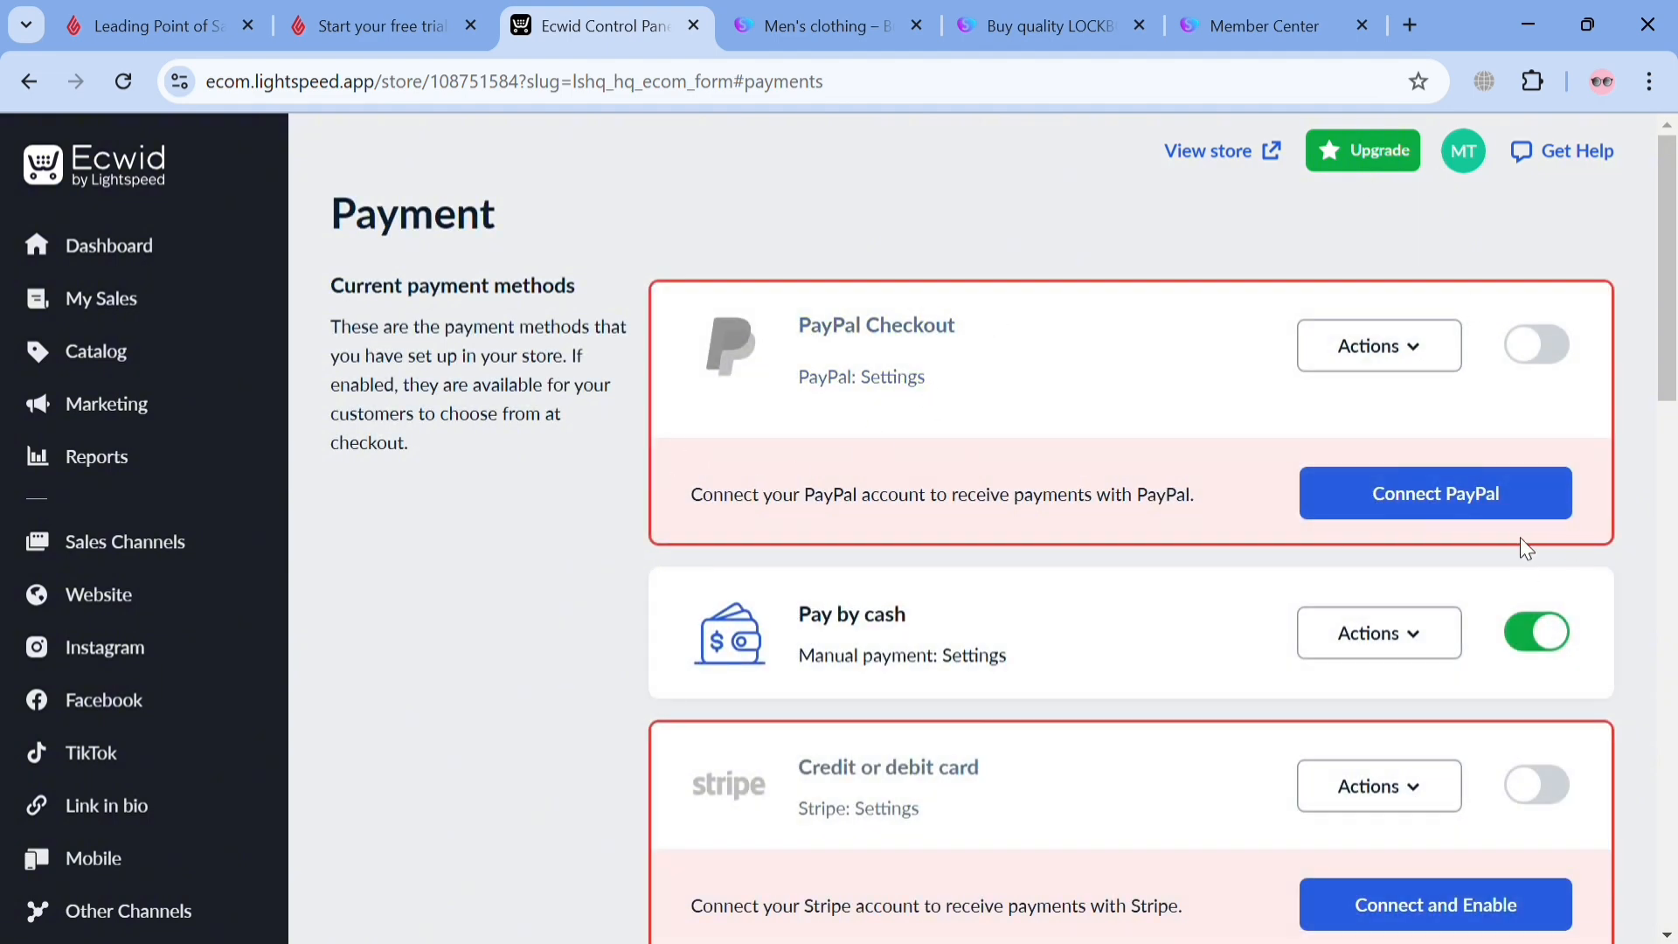
scroll(1525, 549, "down", 3)
left_click(1405, 385)
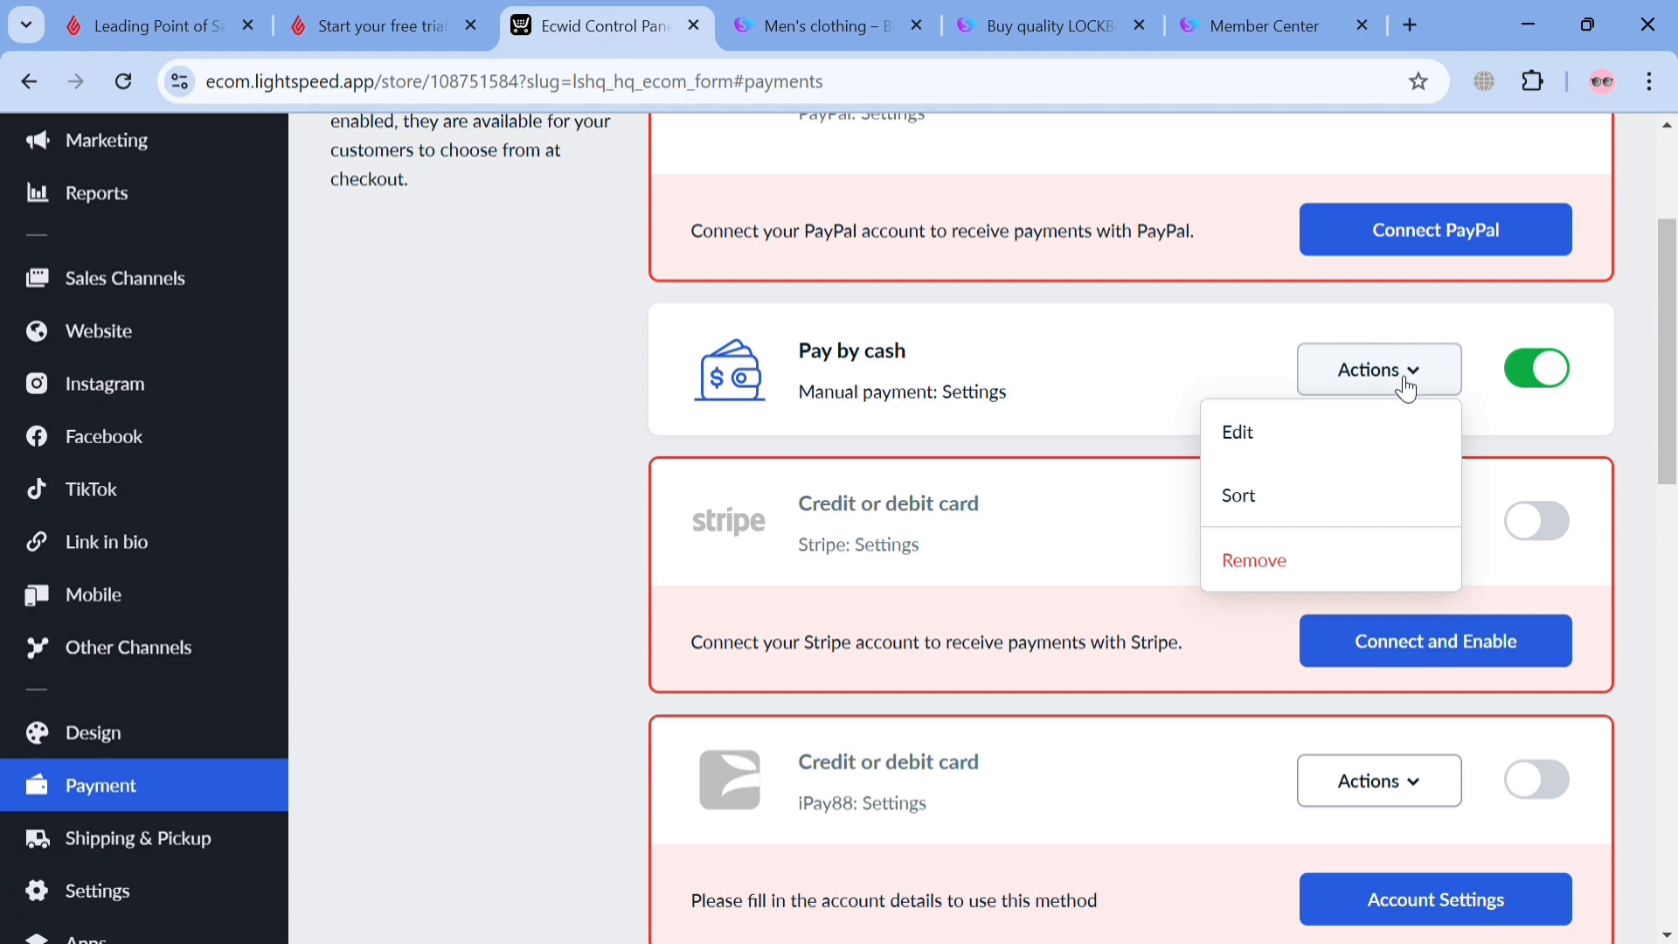
left_click(1406, 389)
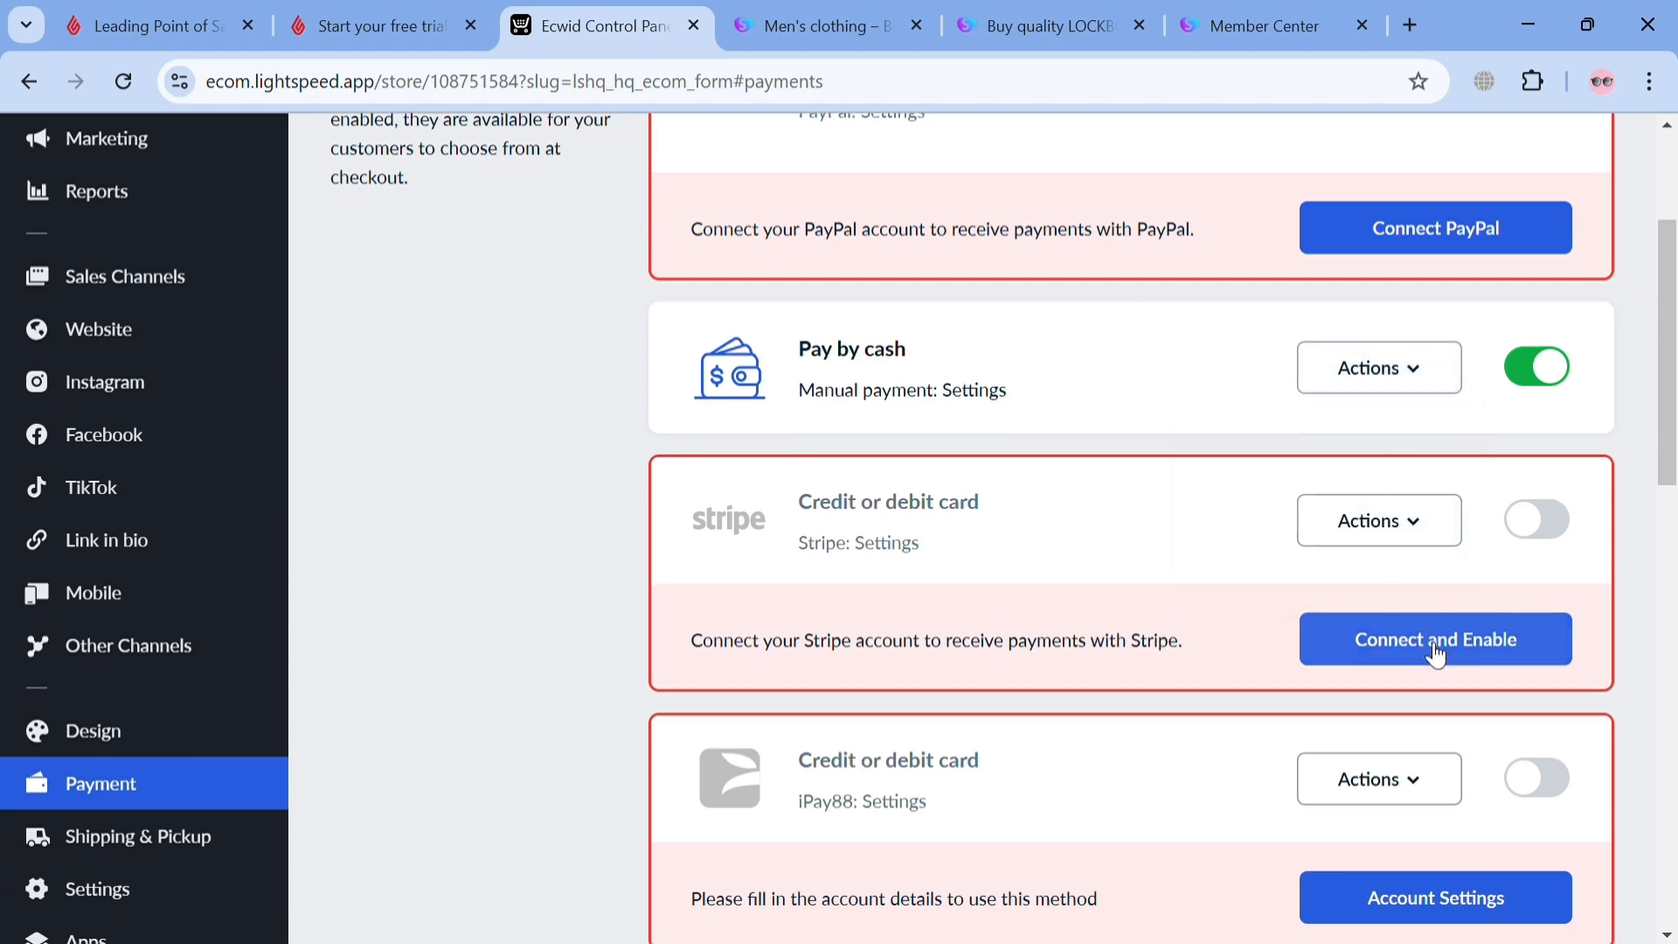
scroll(1430, 646, "down", 3)
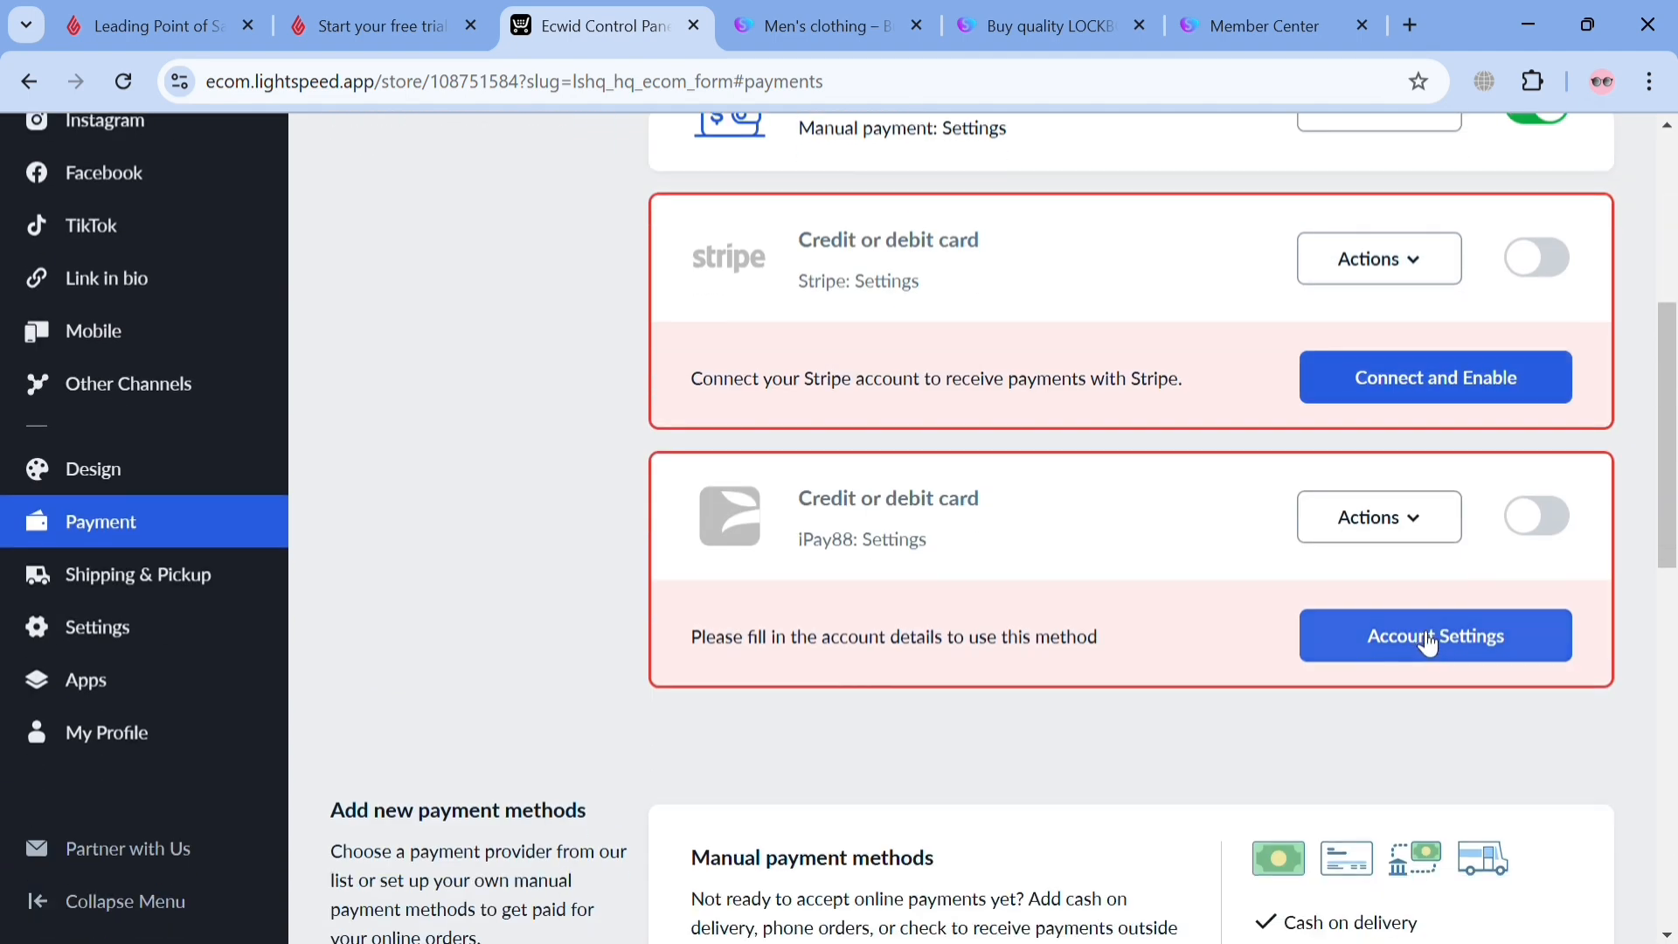
scroll(1429, 644, "down", 10)
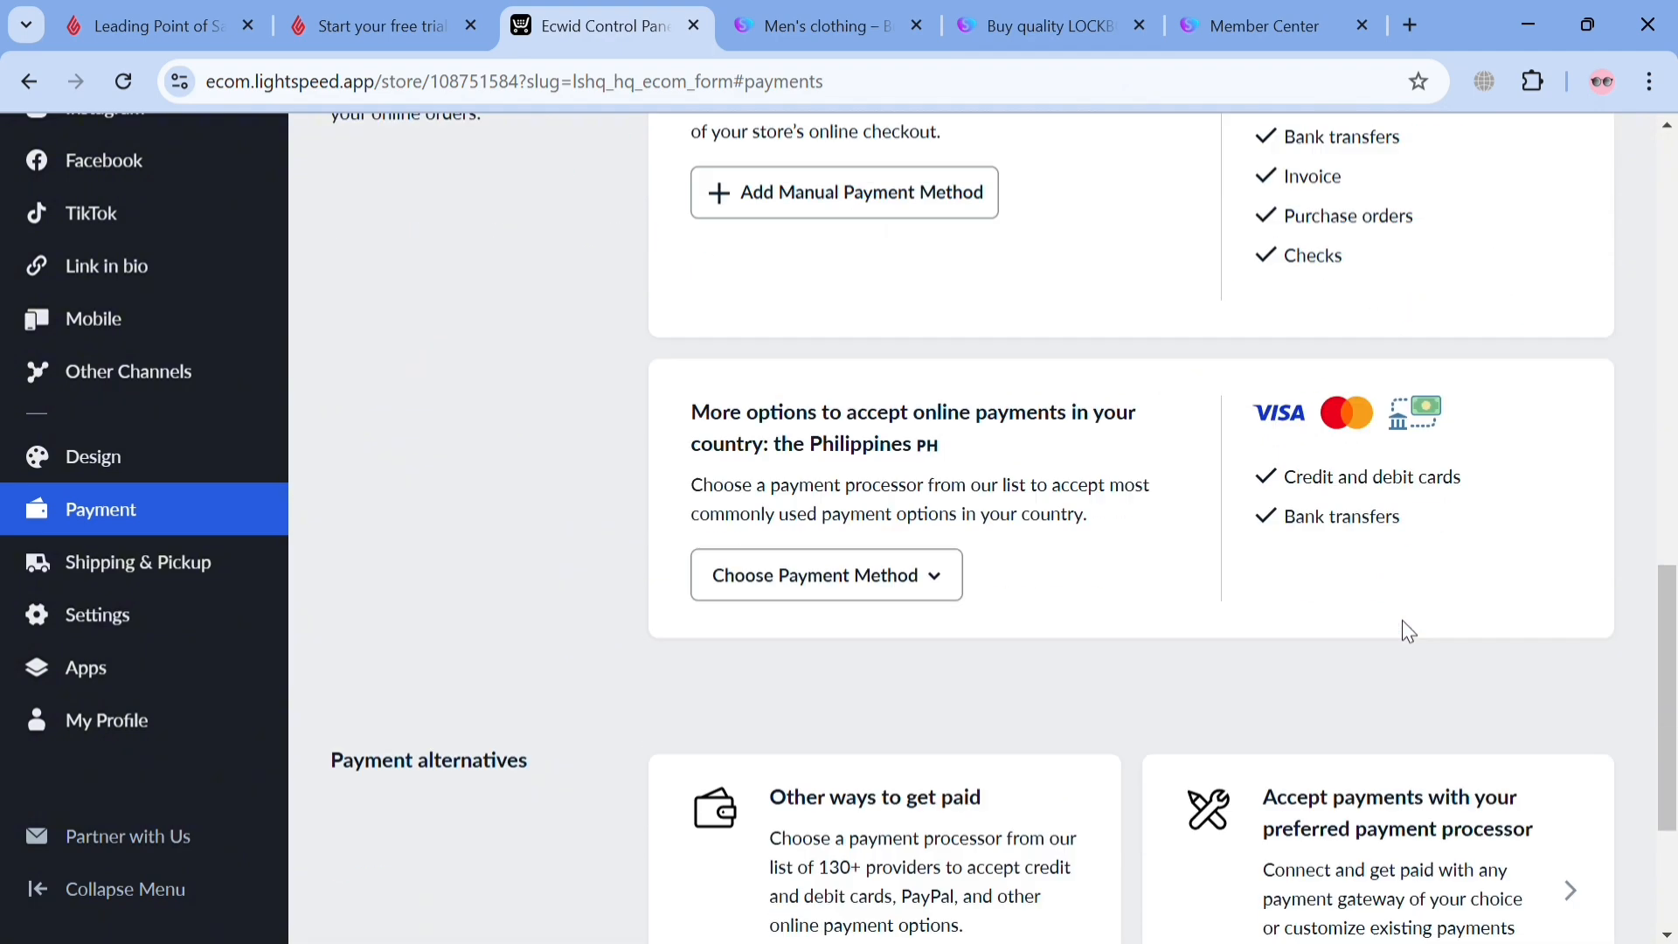
scroll(1402, 621, "up", 3)
scroll(1394, 606, "up", 1)
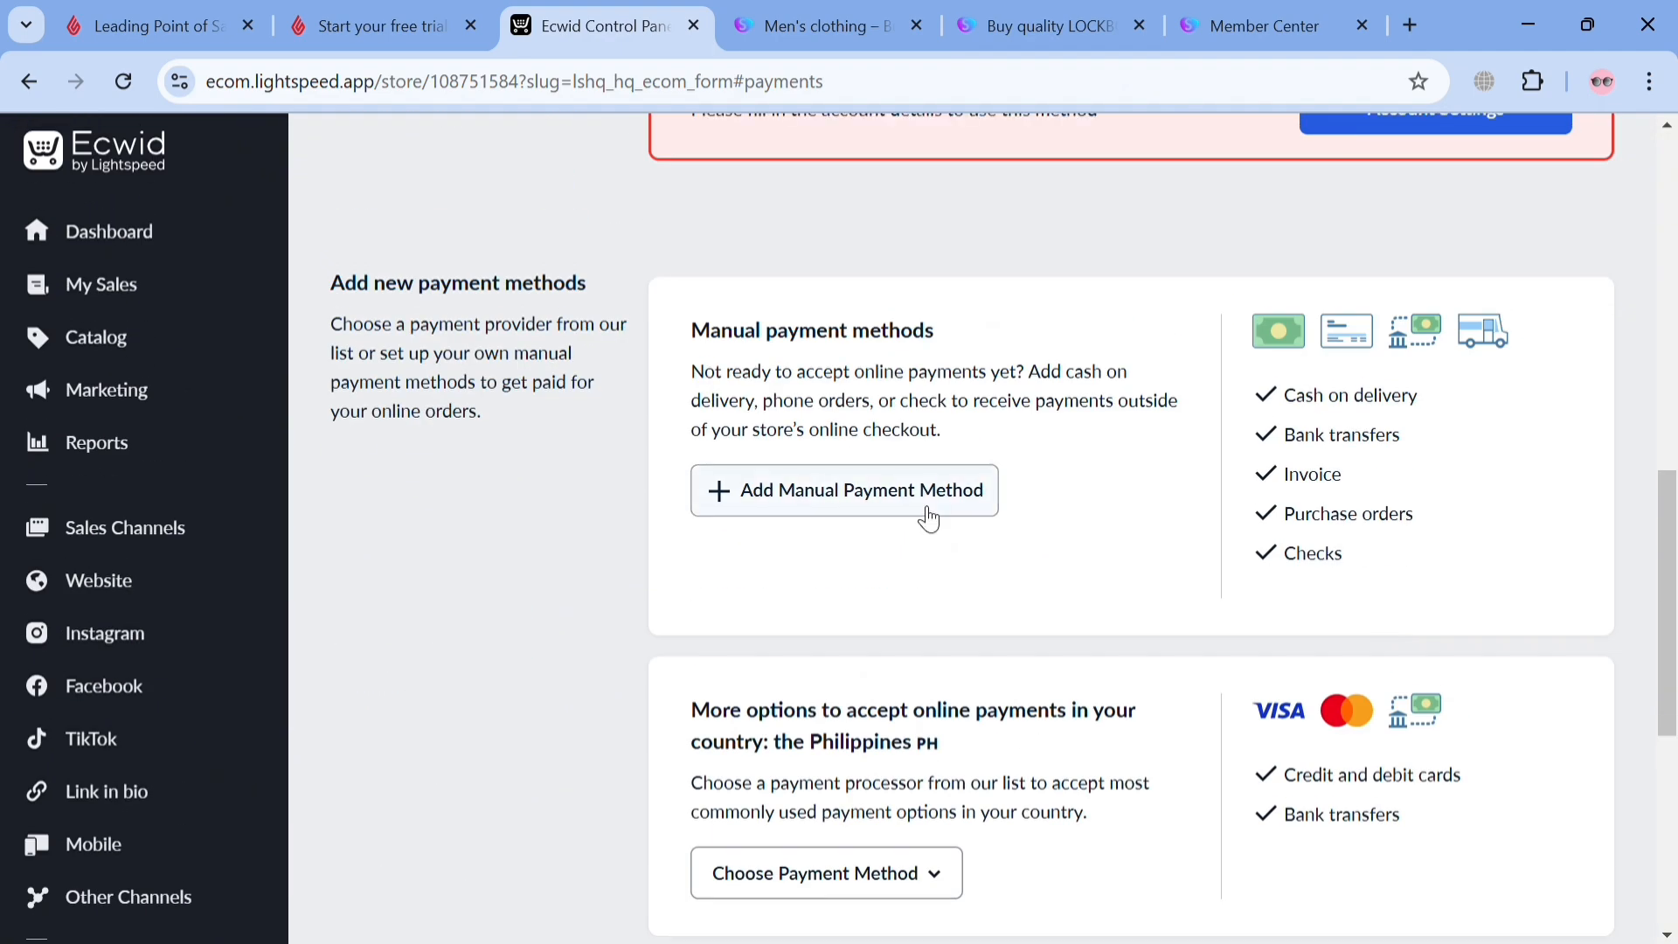
- Open the form for a new manual payment method, look through its fields, and return without adding one
left_click(929, 517)
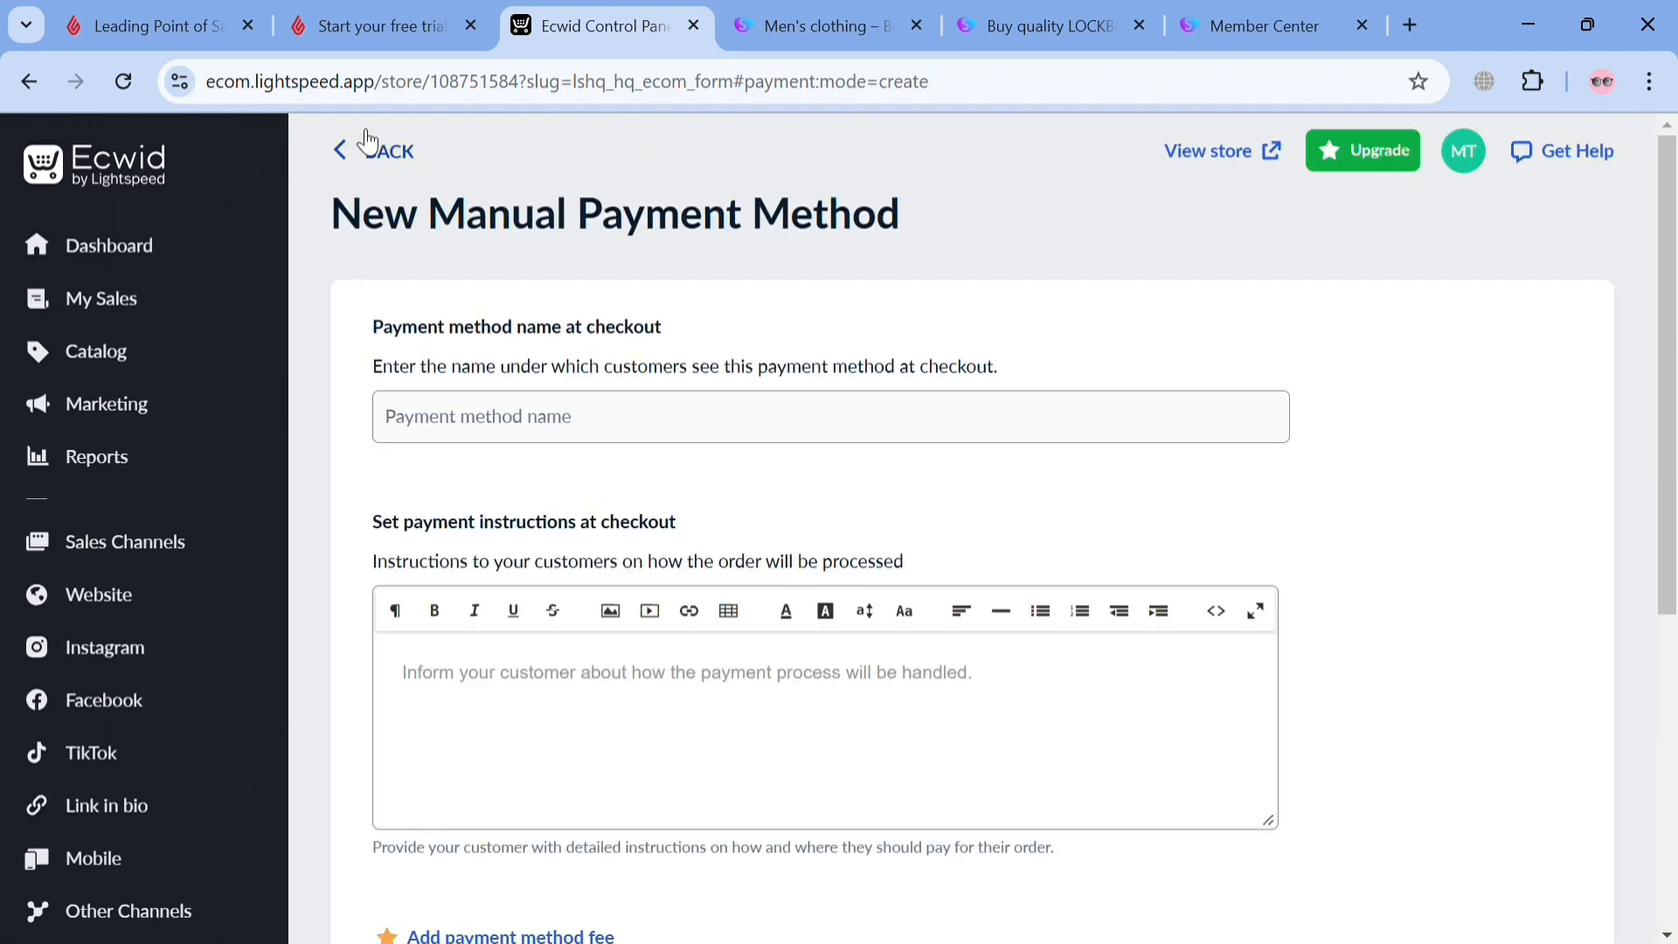
scroll(644, 805, "down", 6)
scroll(445, 460, "up", 6)
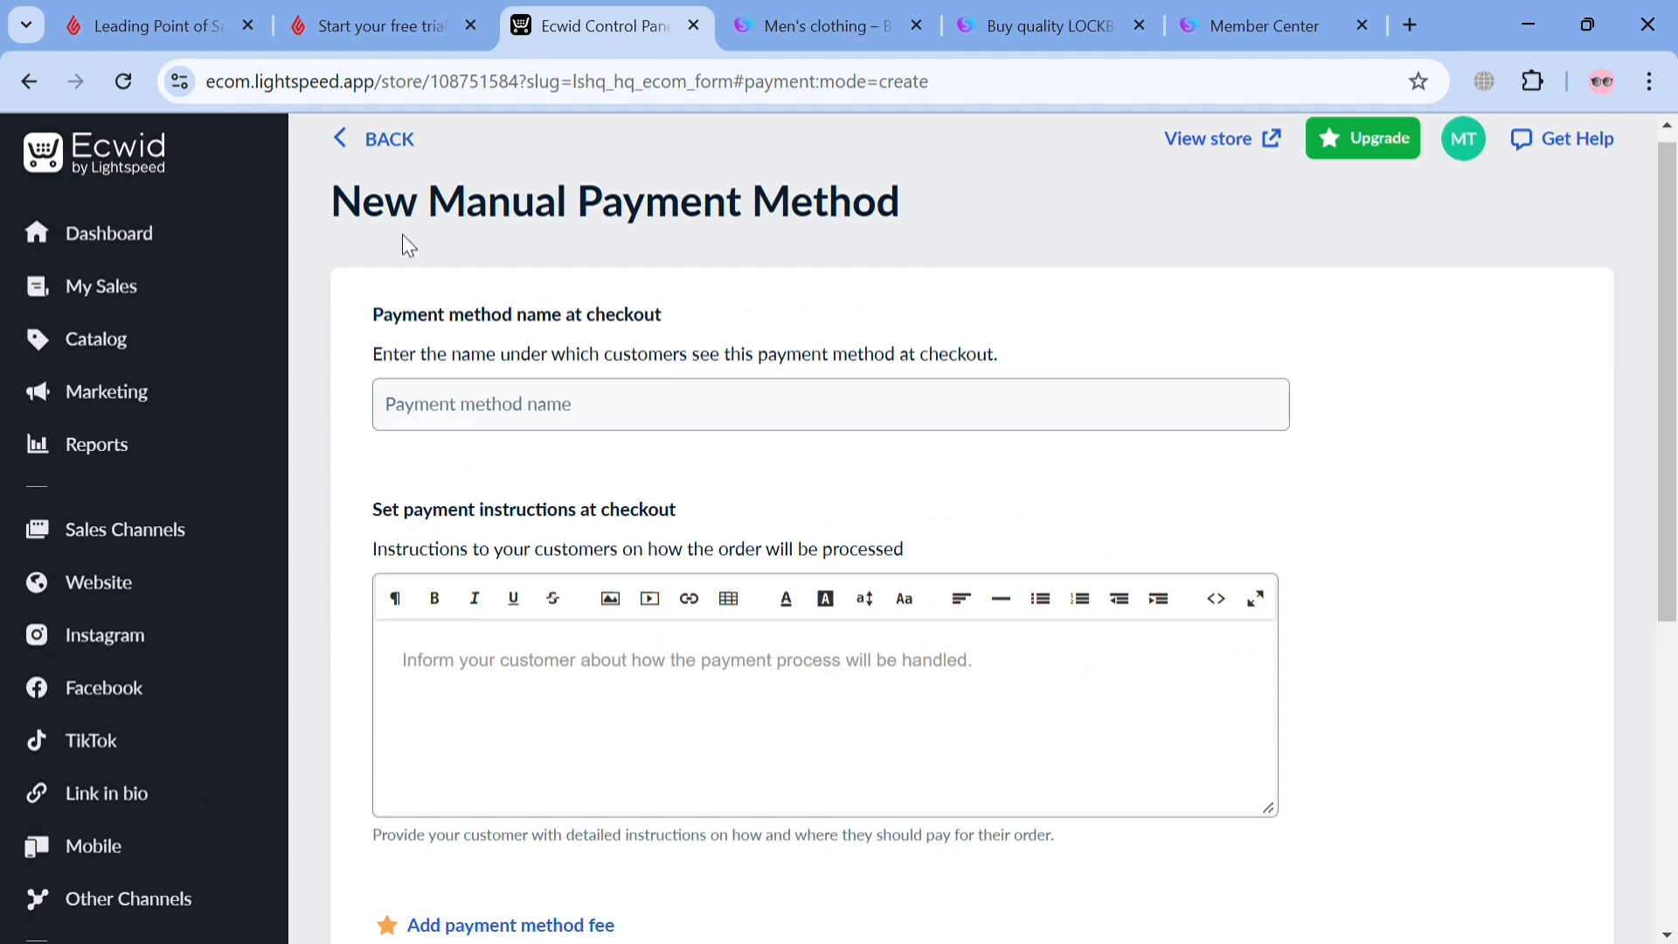
left_click(393, 141)
- Open the Shipping & Pickup settings and review the shipping, local delivery and self pickup options
left_click(213, 579)
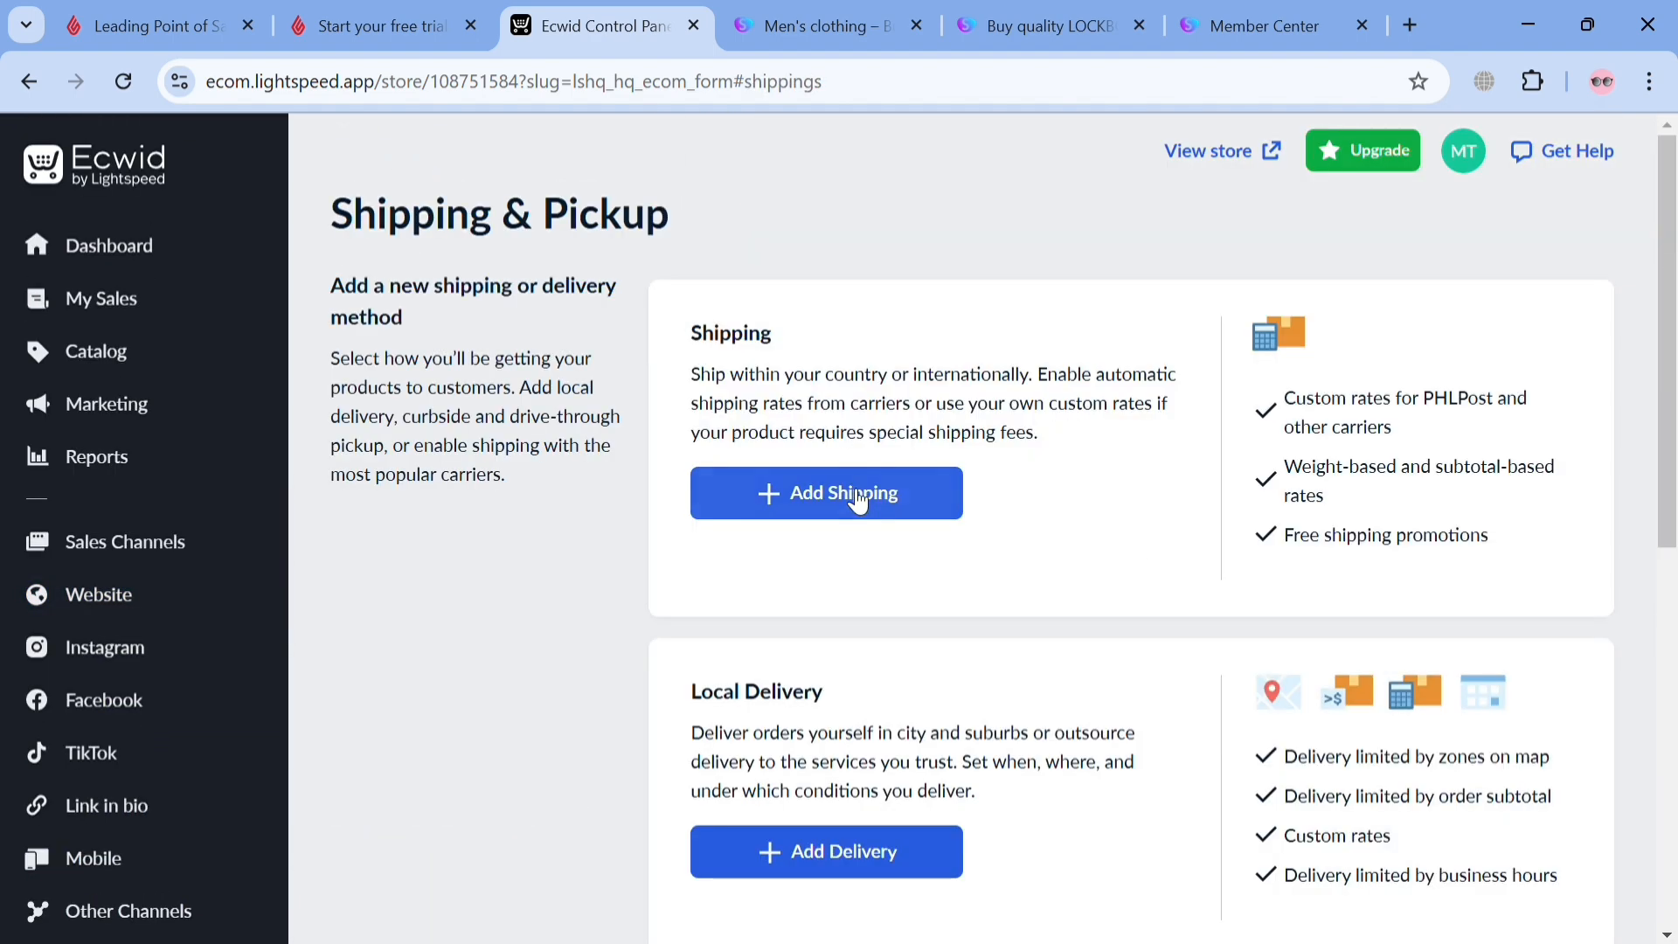
scroll(934, 691, "down", 9)
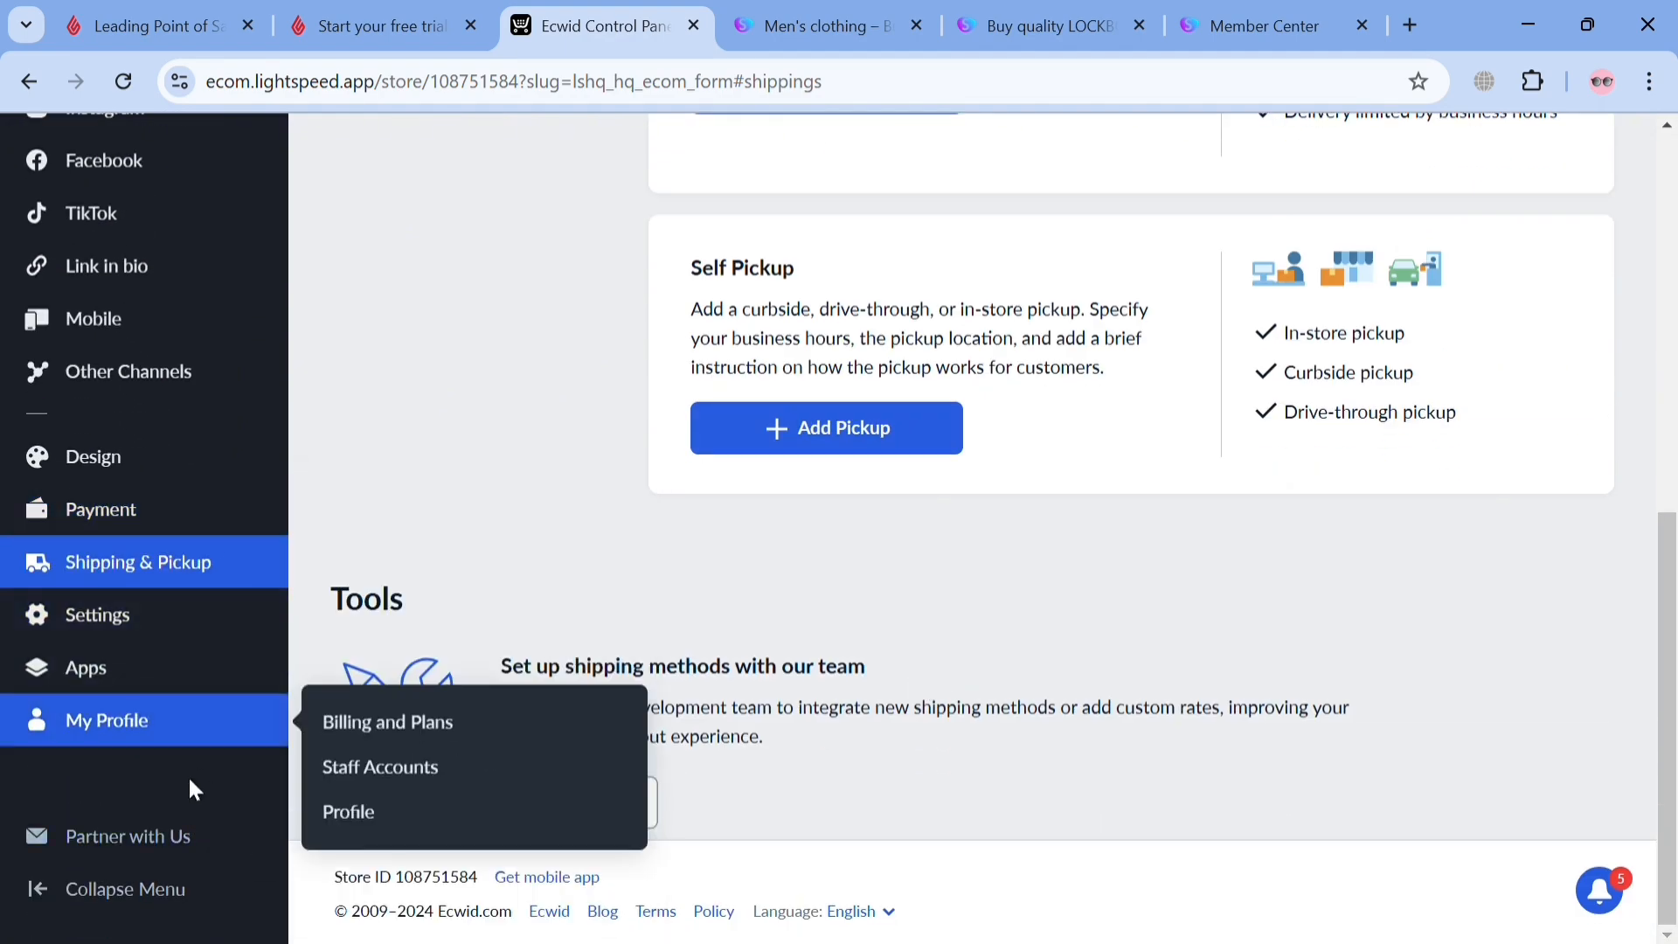
scroll(236, 786, "up", 5)
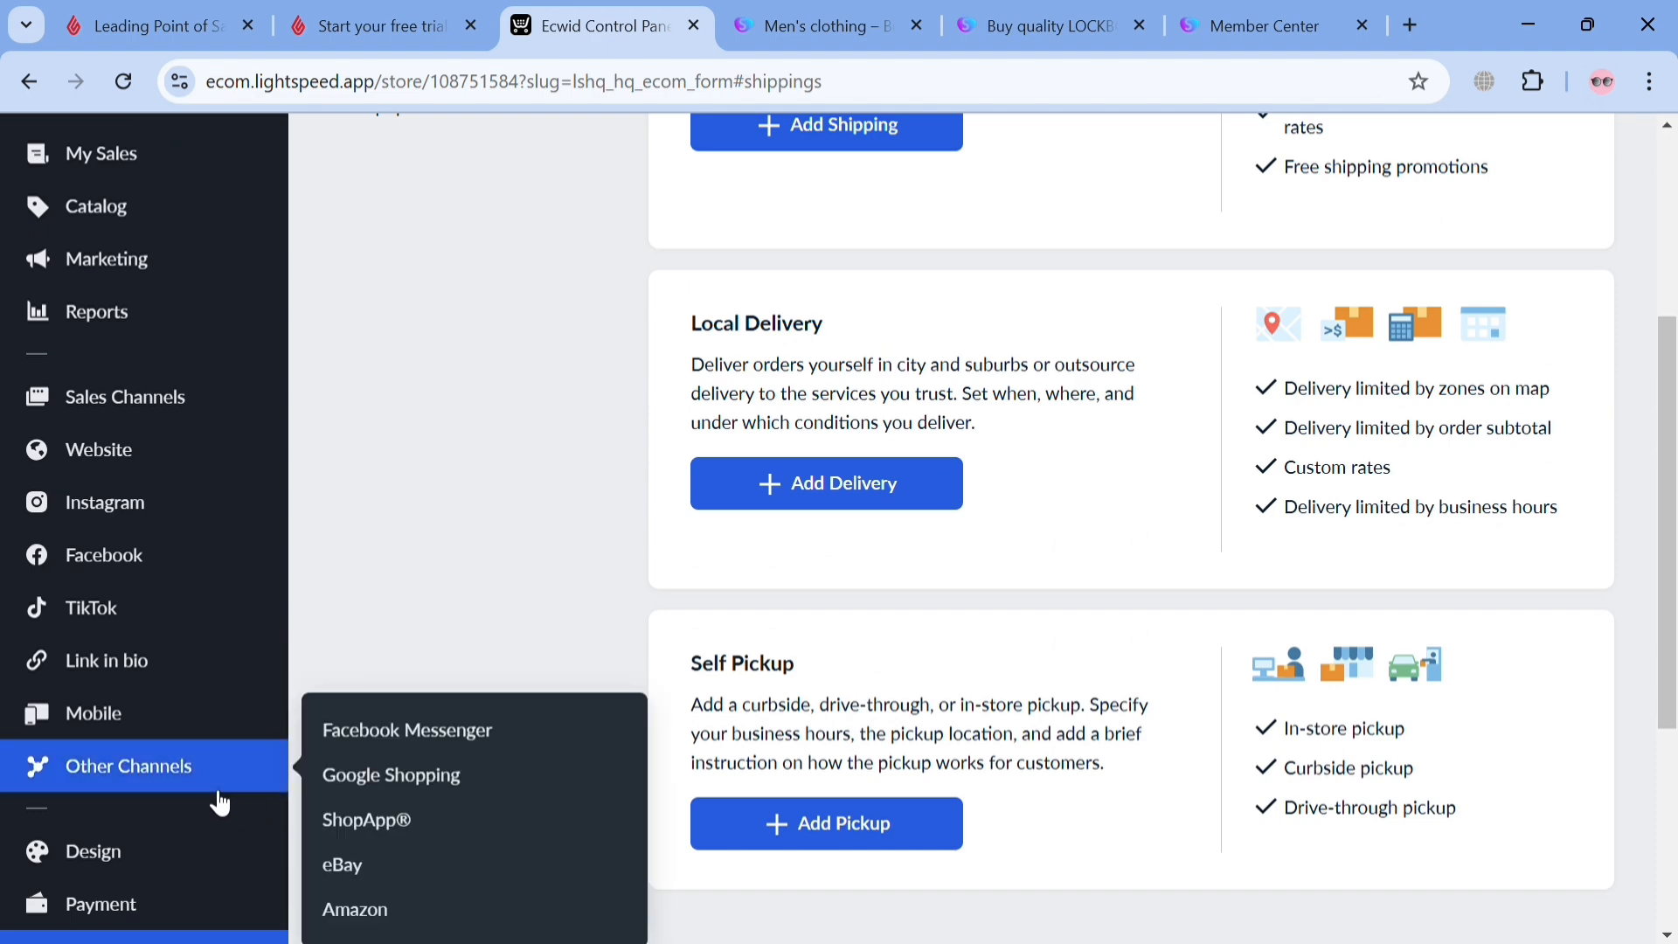
- Open the store's website editor, apply the Wanderer template, and dismiss the welcome tour
mouse_move(225, 461)
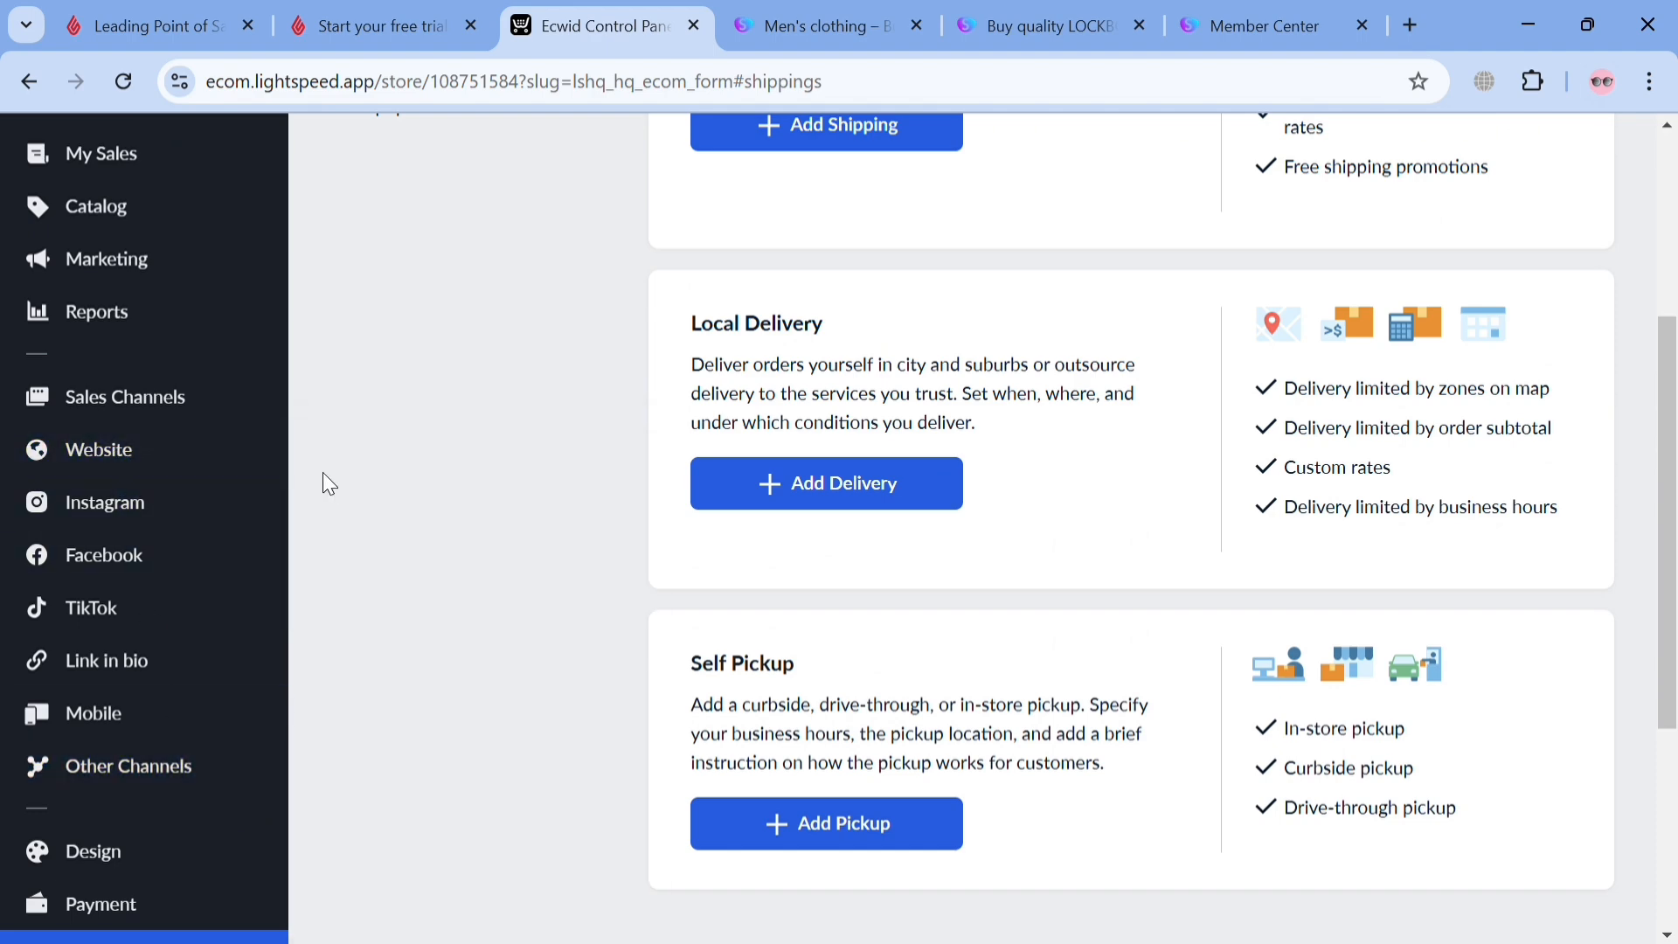
left_click(97, 433)
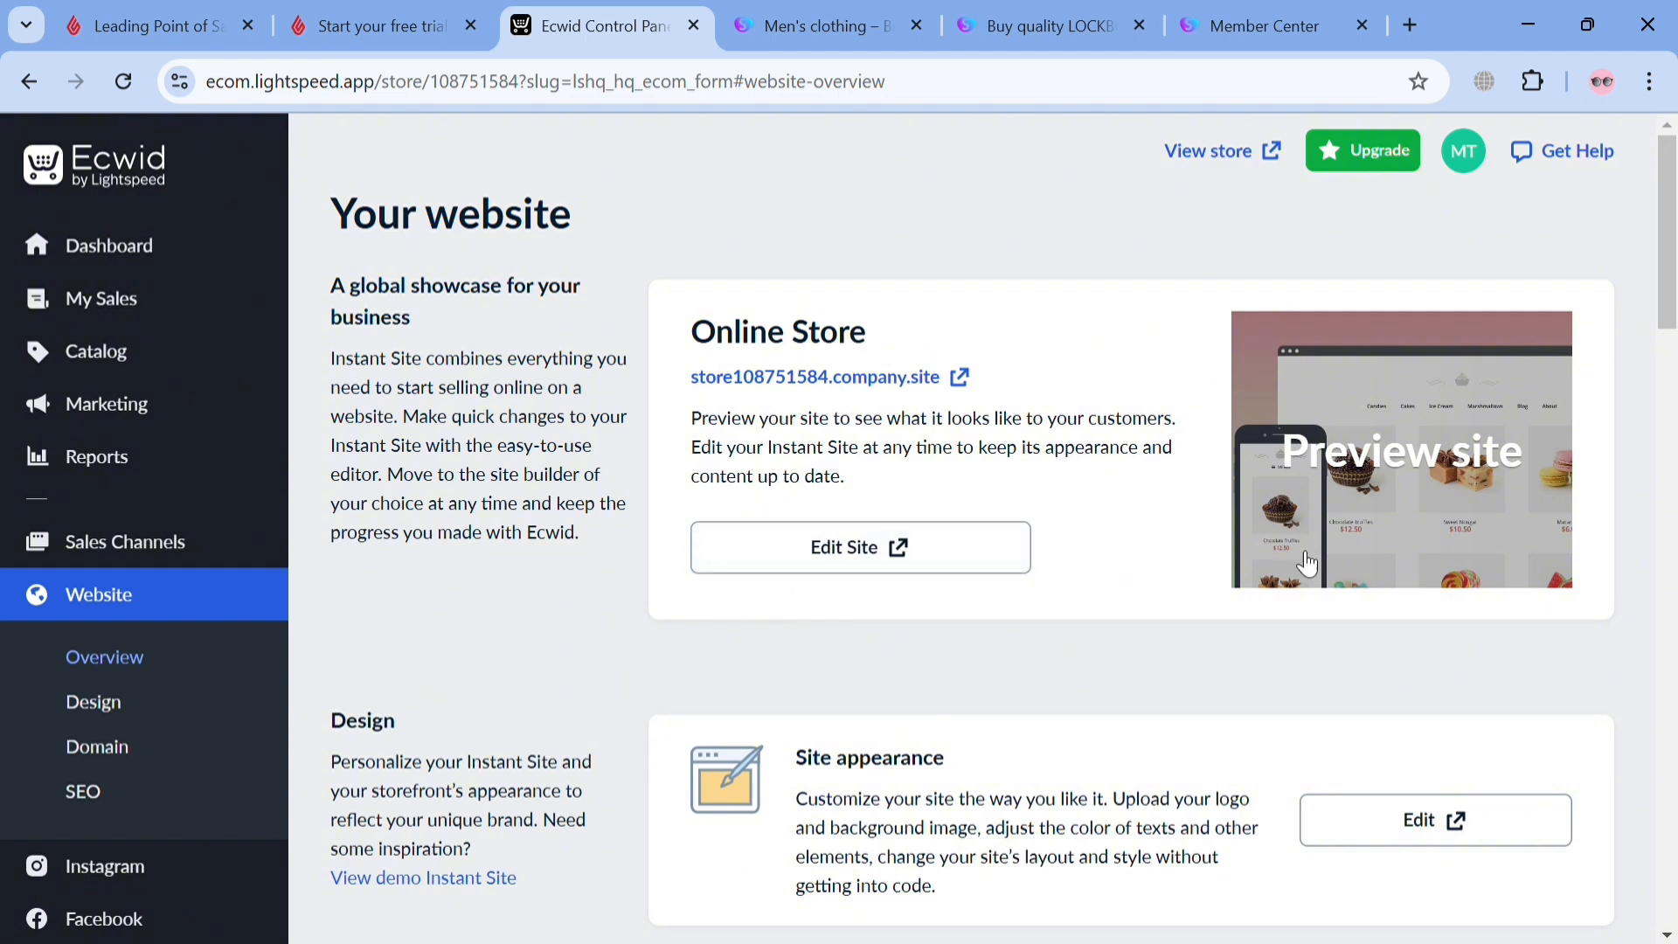
left_click(859, 549)
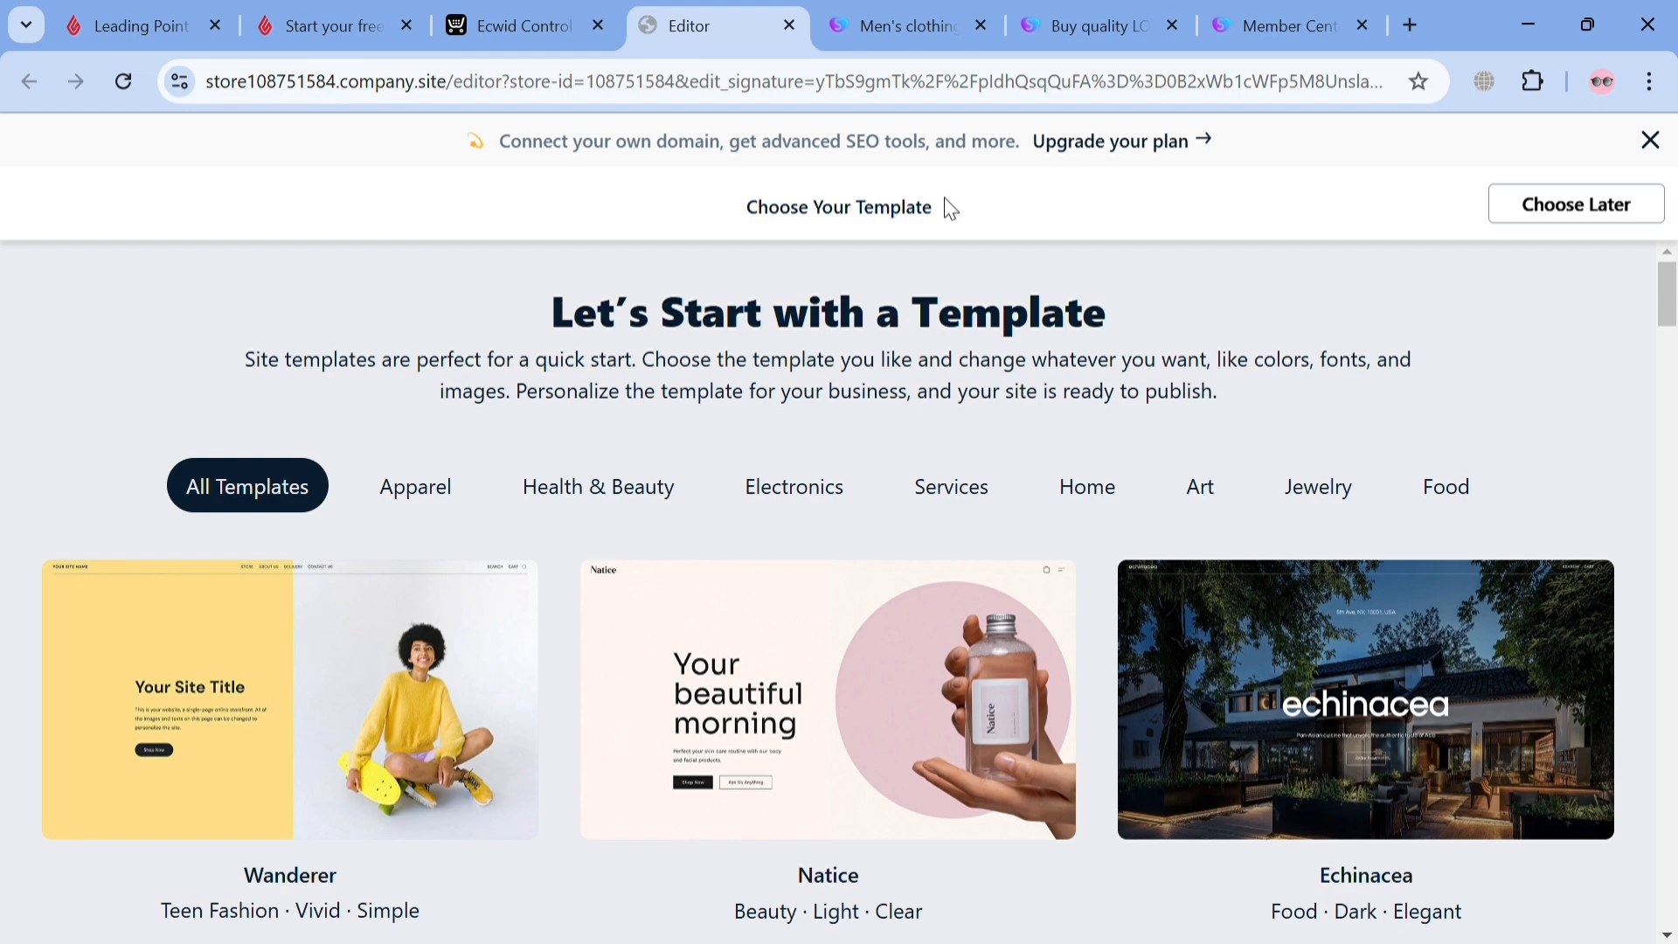
scroll(419, 638, "down", 5)
scroll(525, 594, "up", 5)
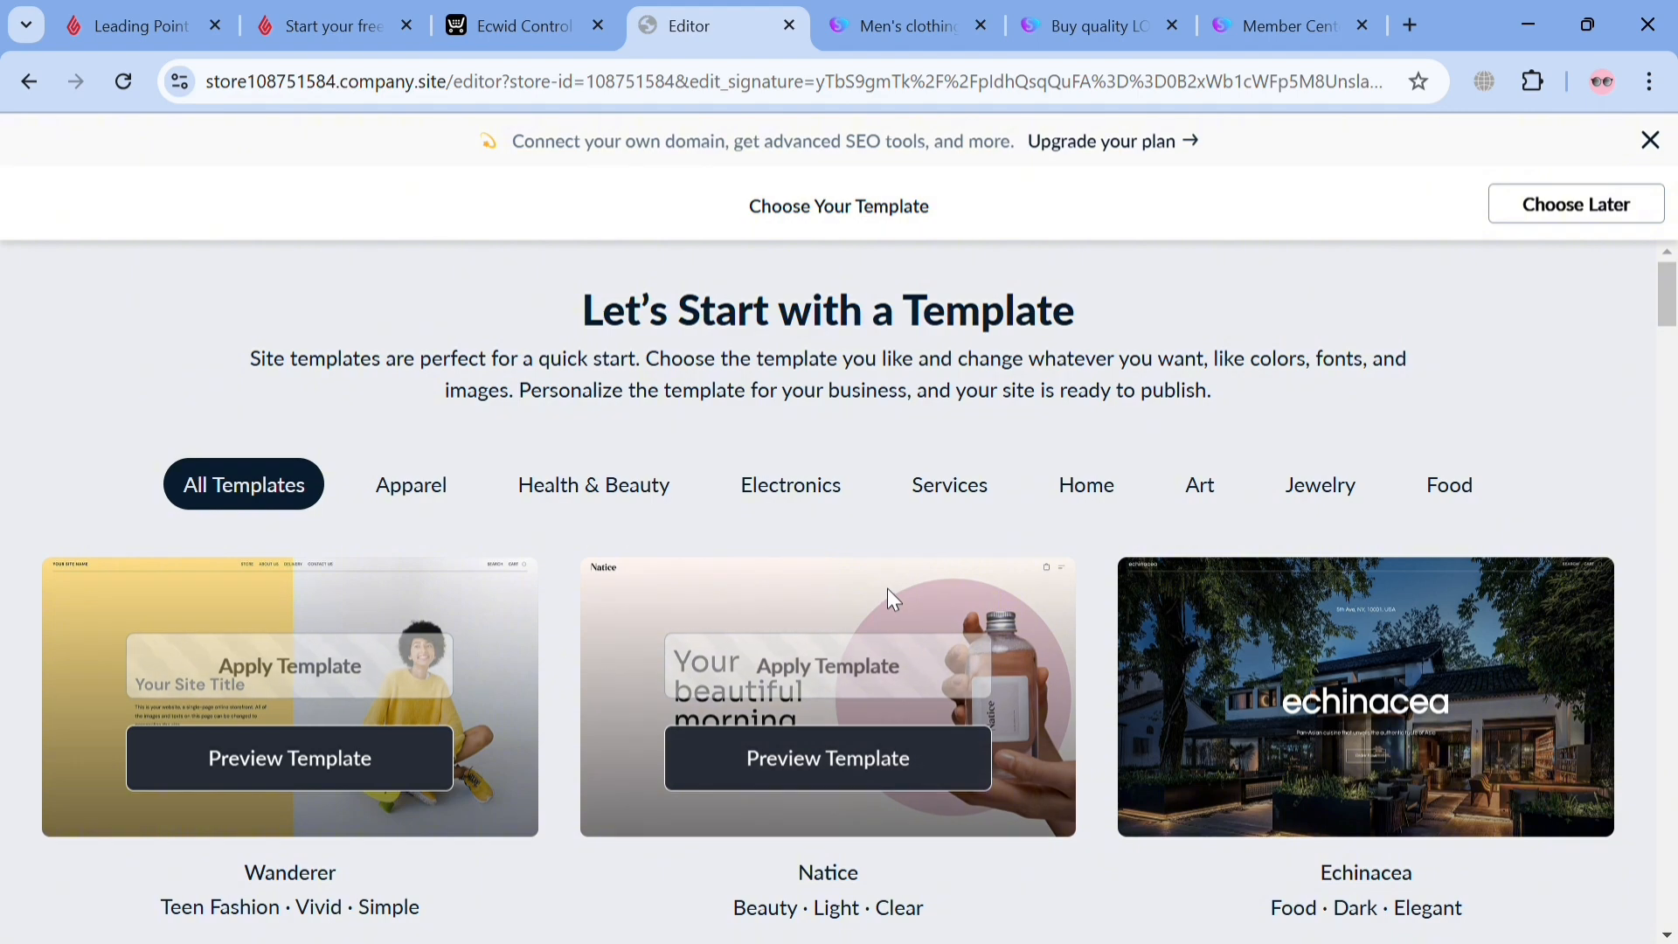
left_click(422, 691)
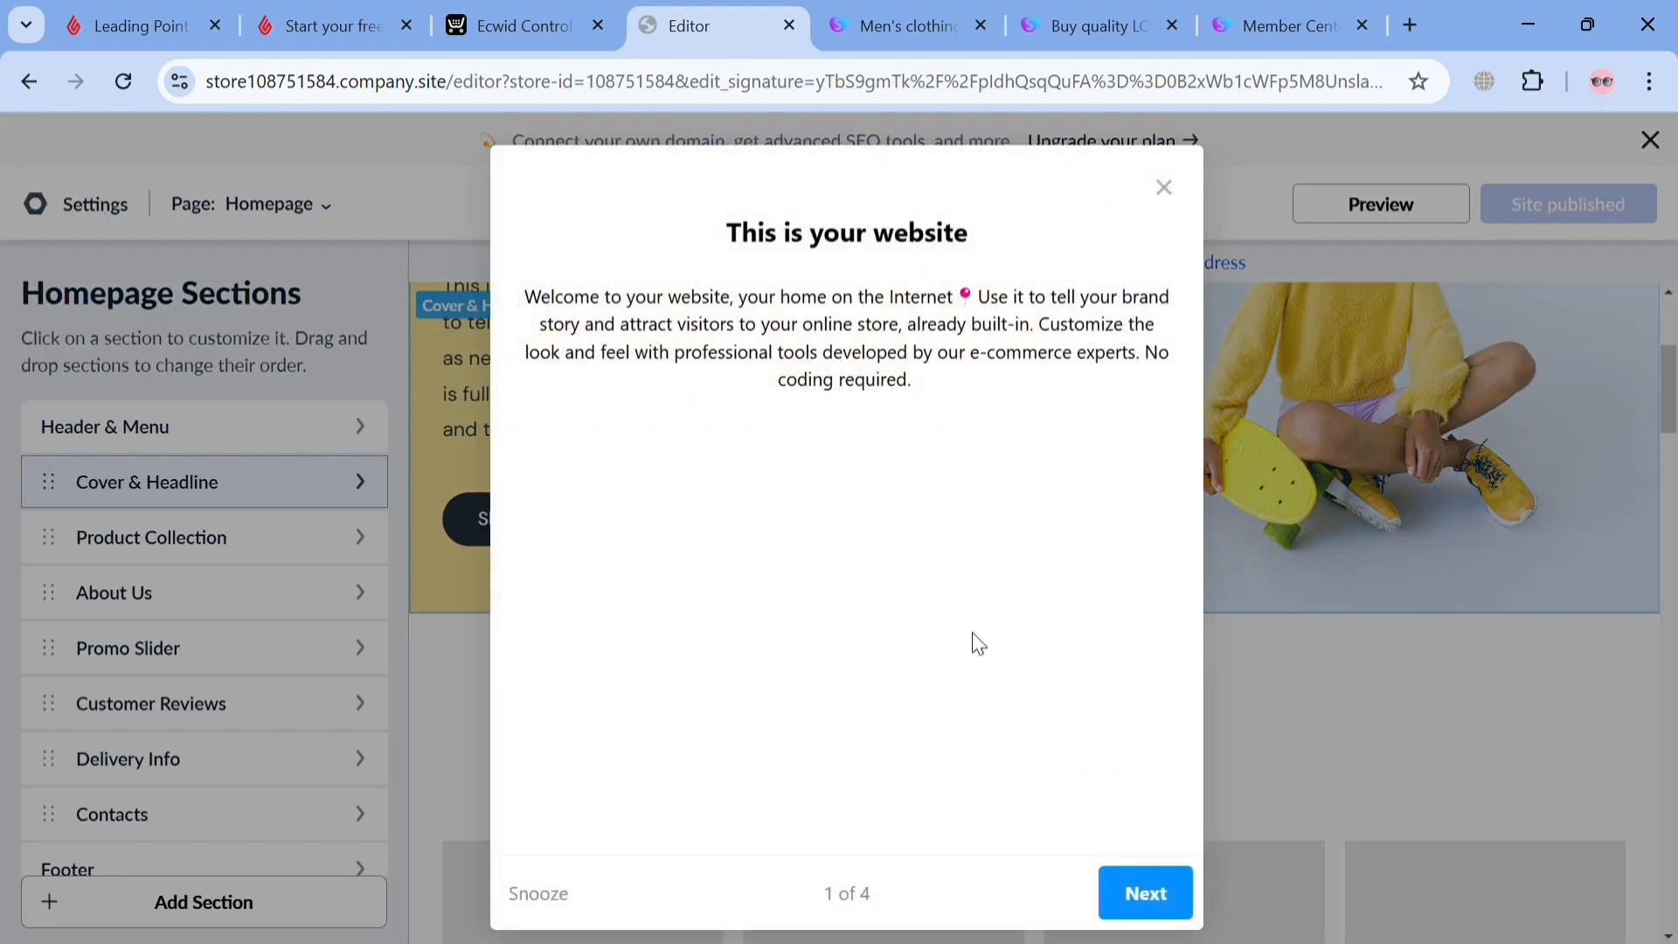
left_click(1166, 189)
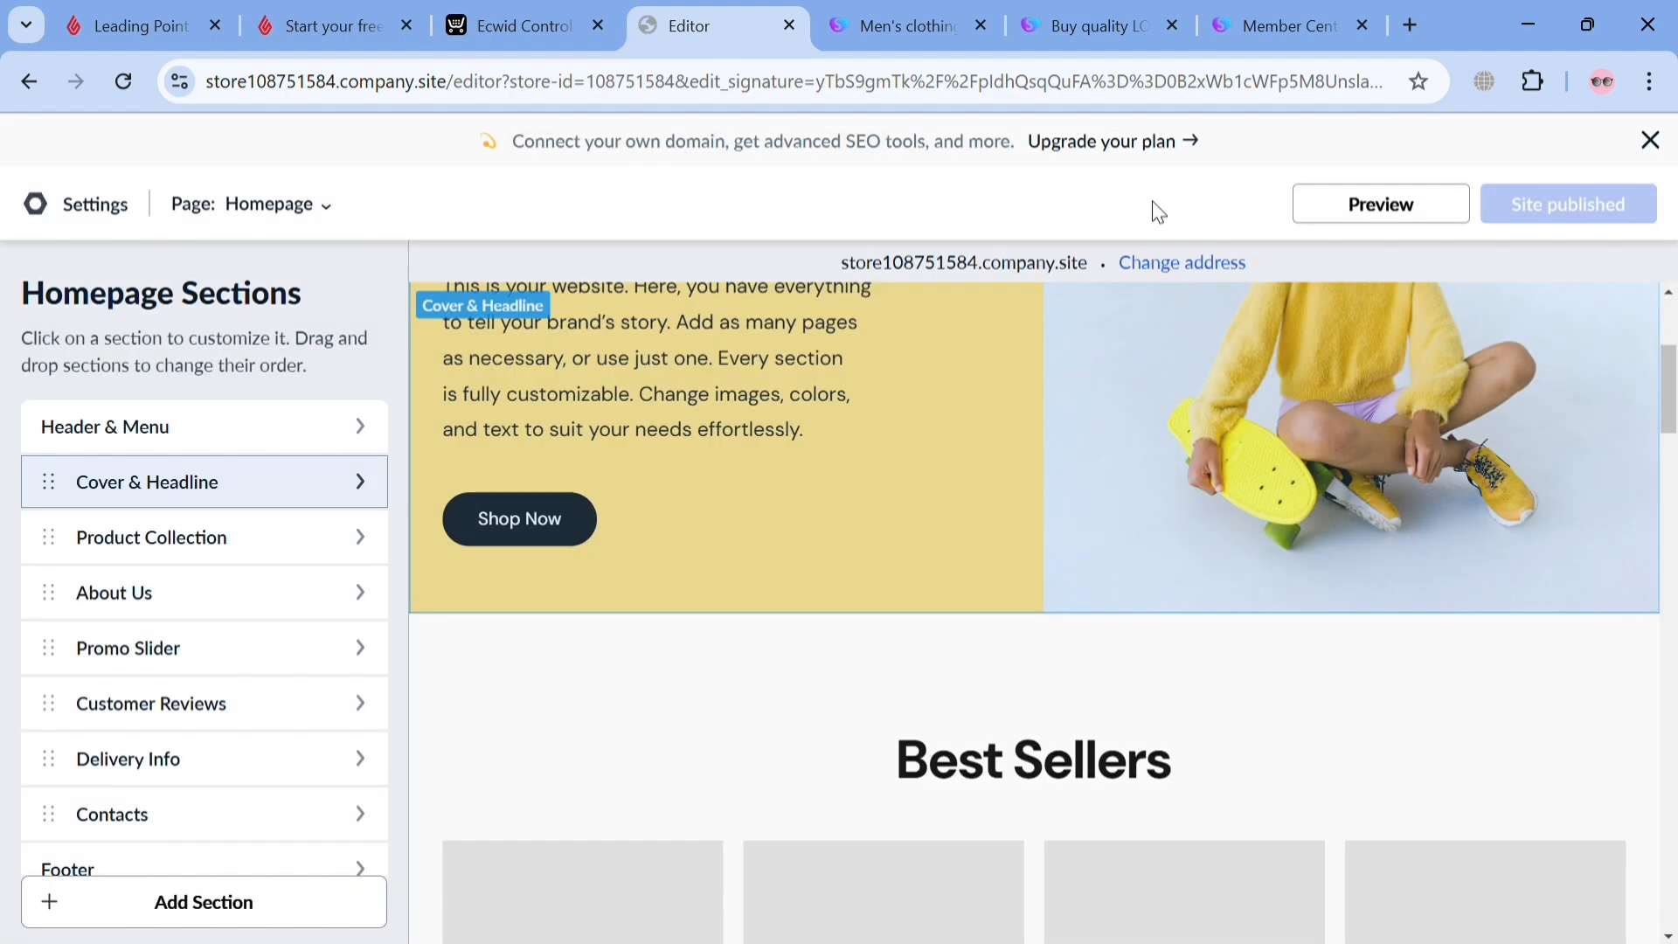
- Open the homepage's Cover & Headline section for editing
scroll(625, 646, "up", 3)
scroll(625, 647, "up", 1)
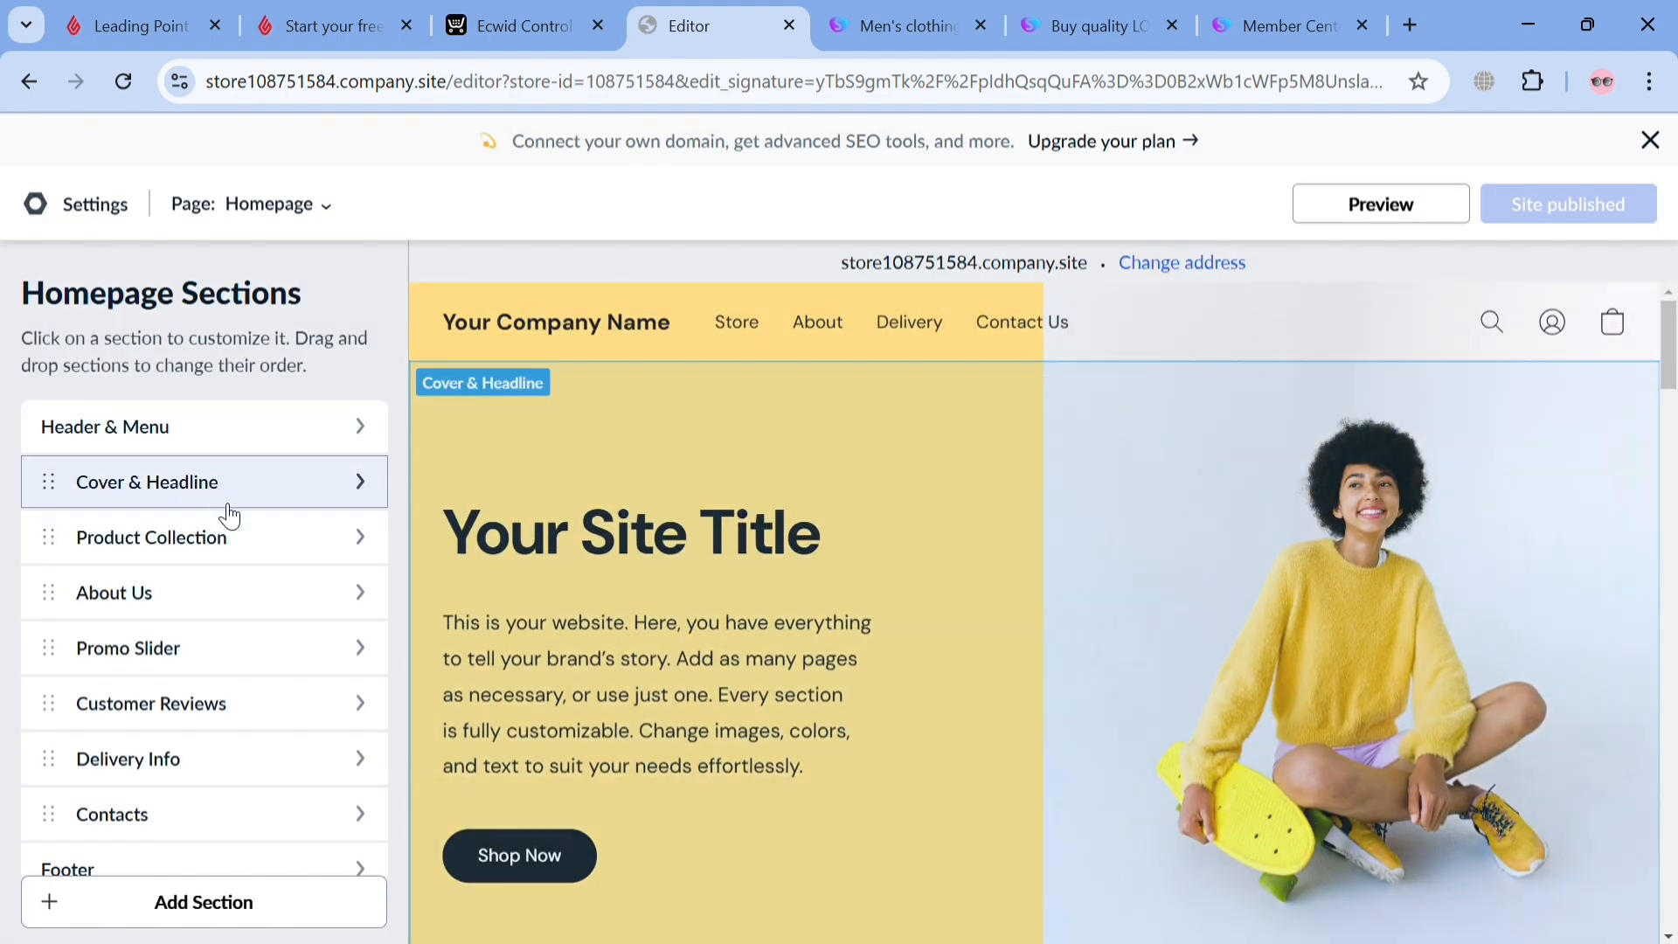
left_click(220, 503)
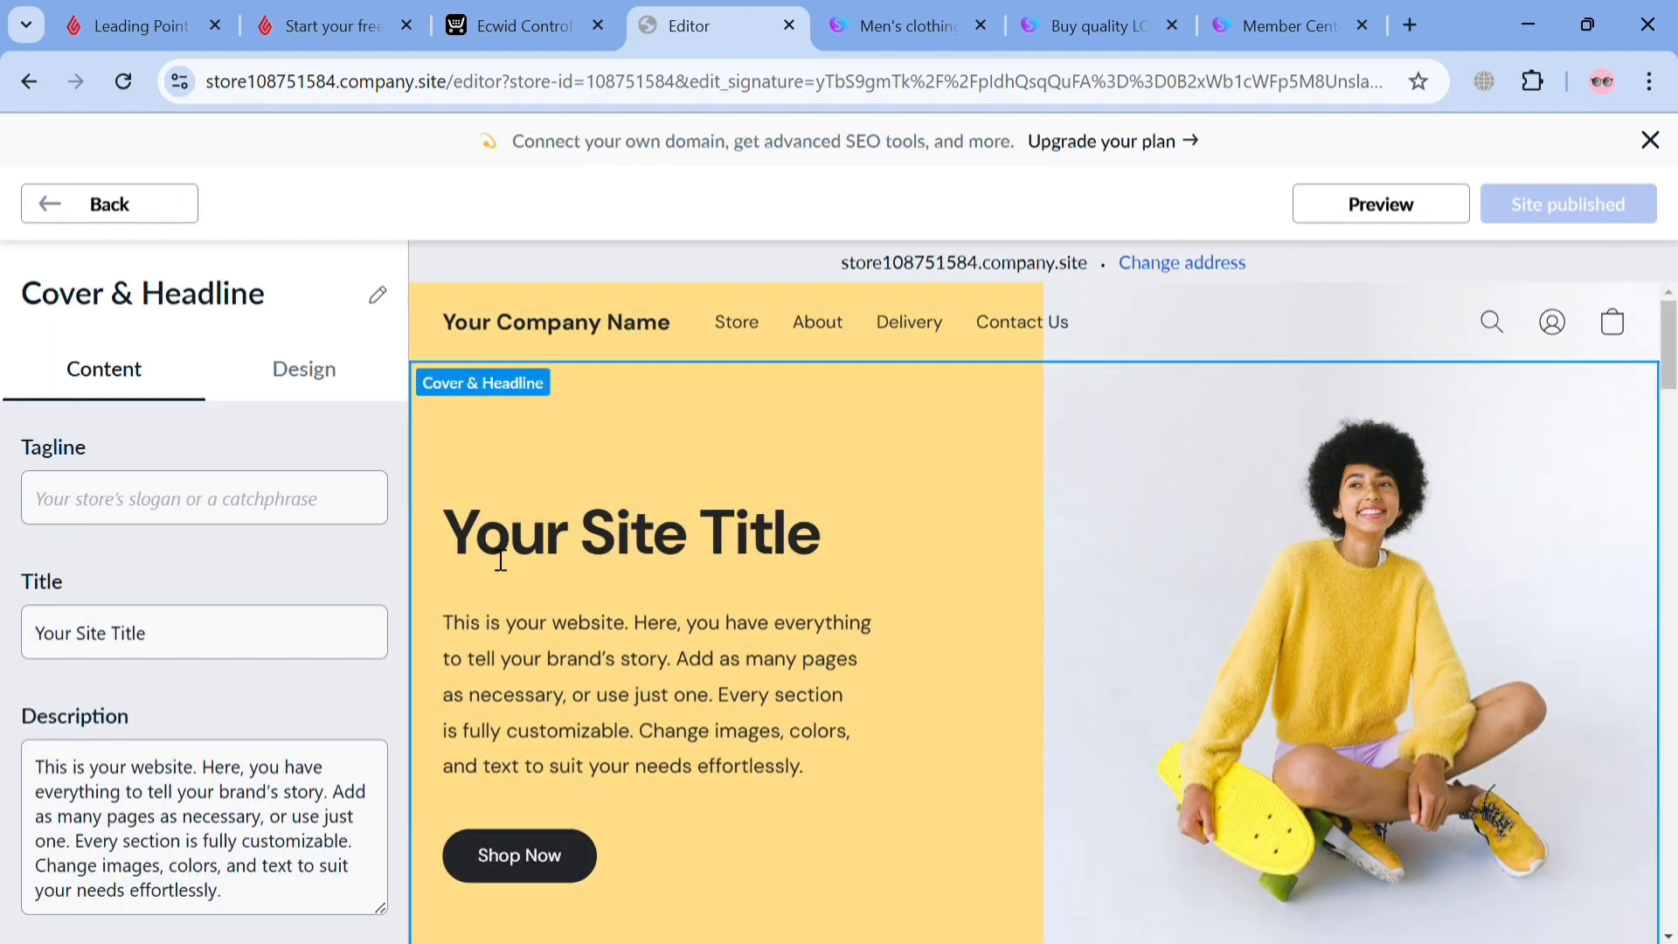
left_click(288, 511)
type("g")
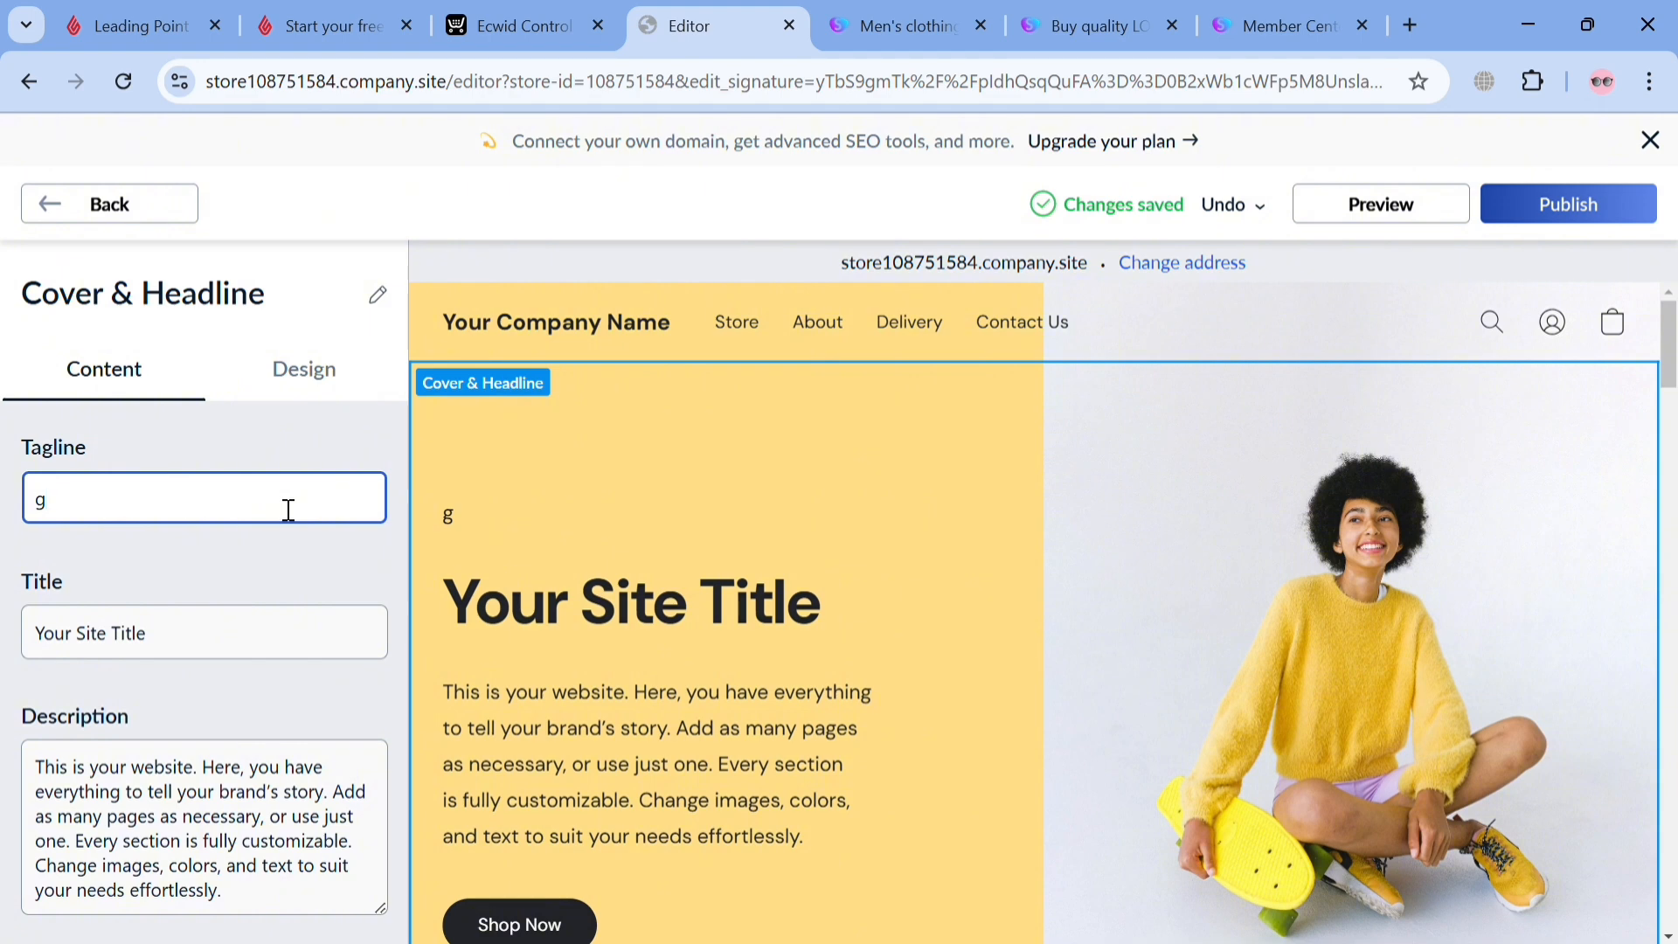
key("BackSpace")
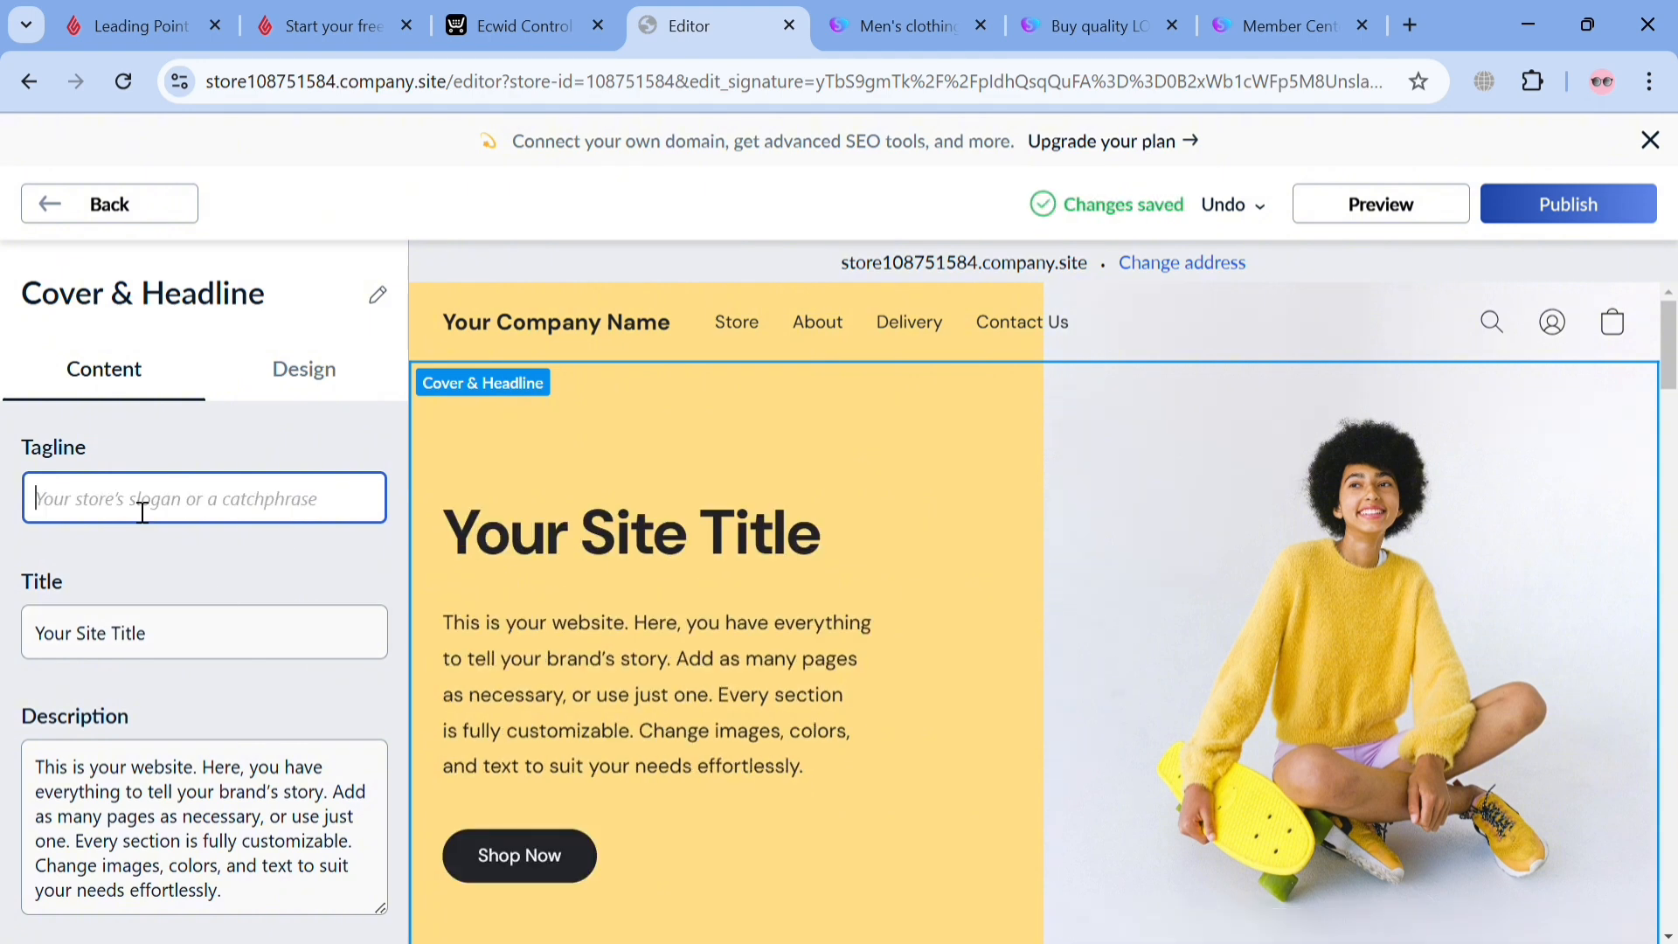
- Set the Cover & Headline section's title to "MY STORE" and return to the homepage sections
left_click(262, 651)
triple_click(262, 662)
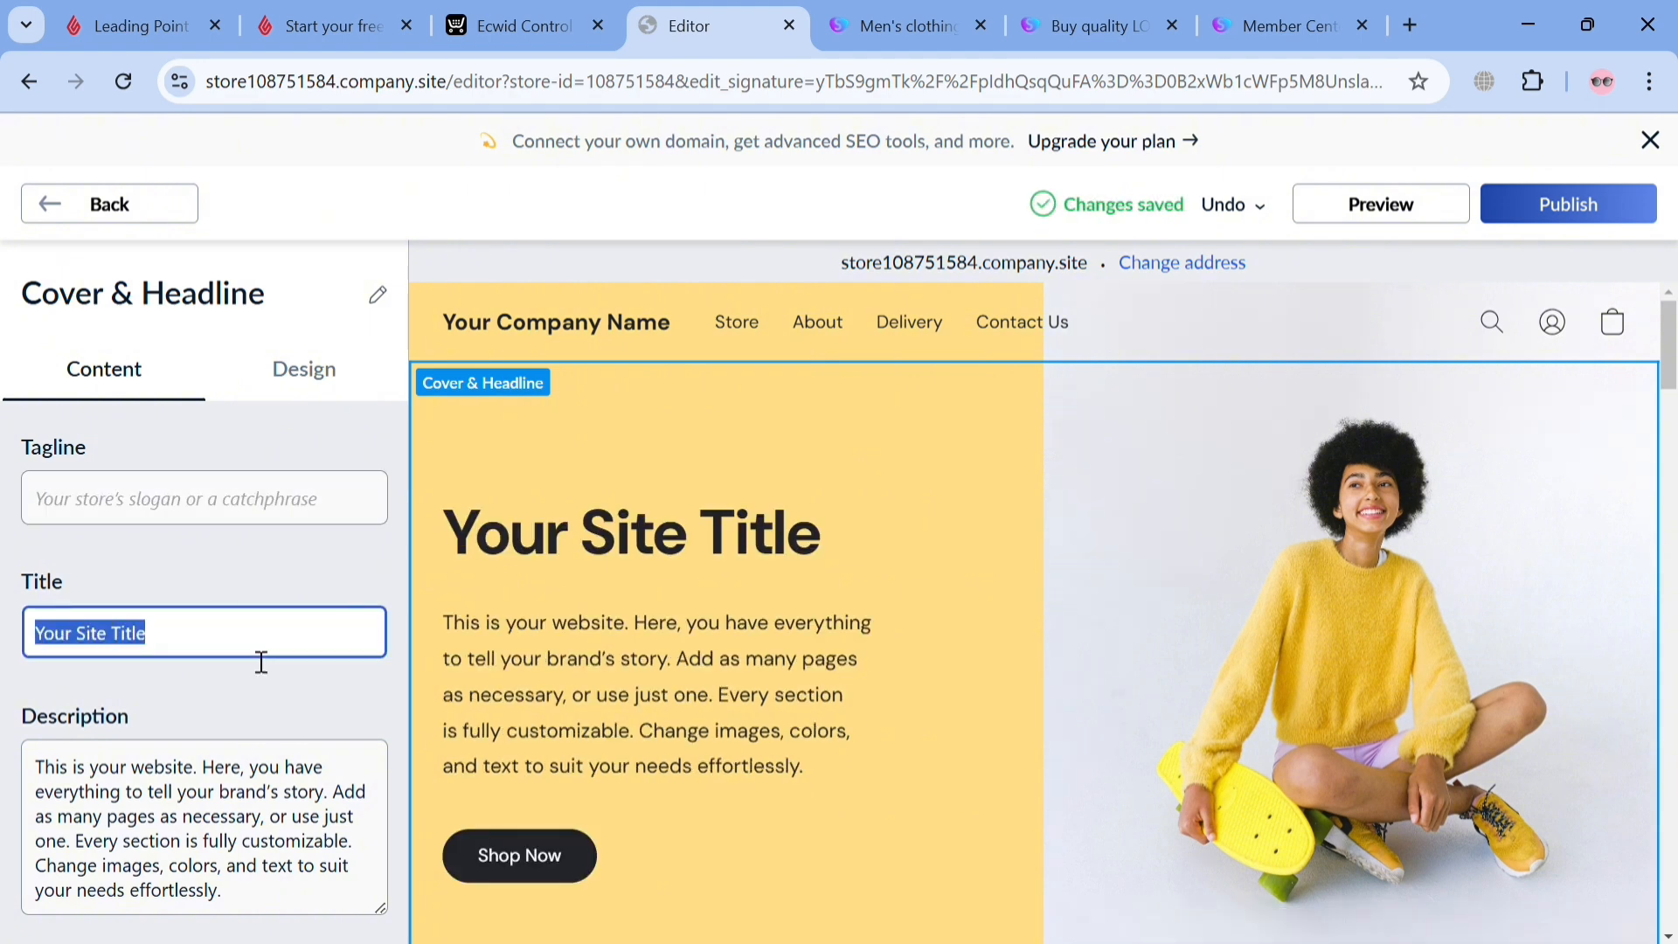
type("MY")
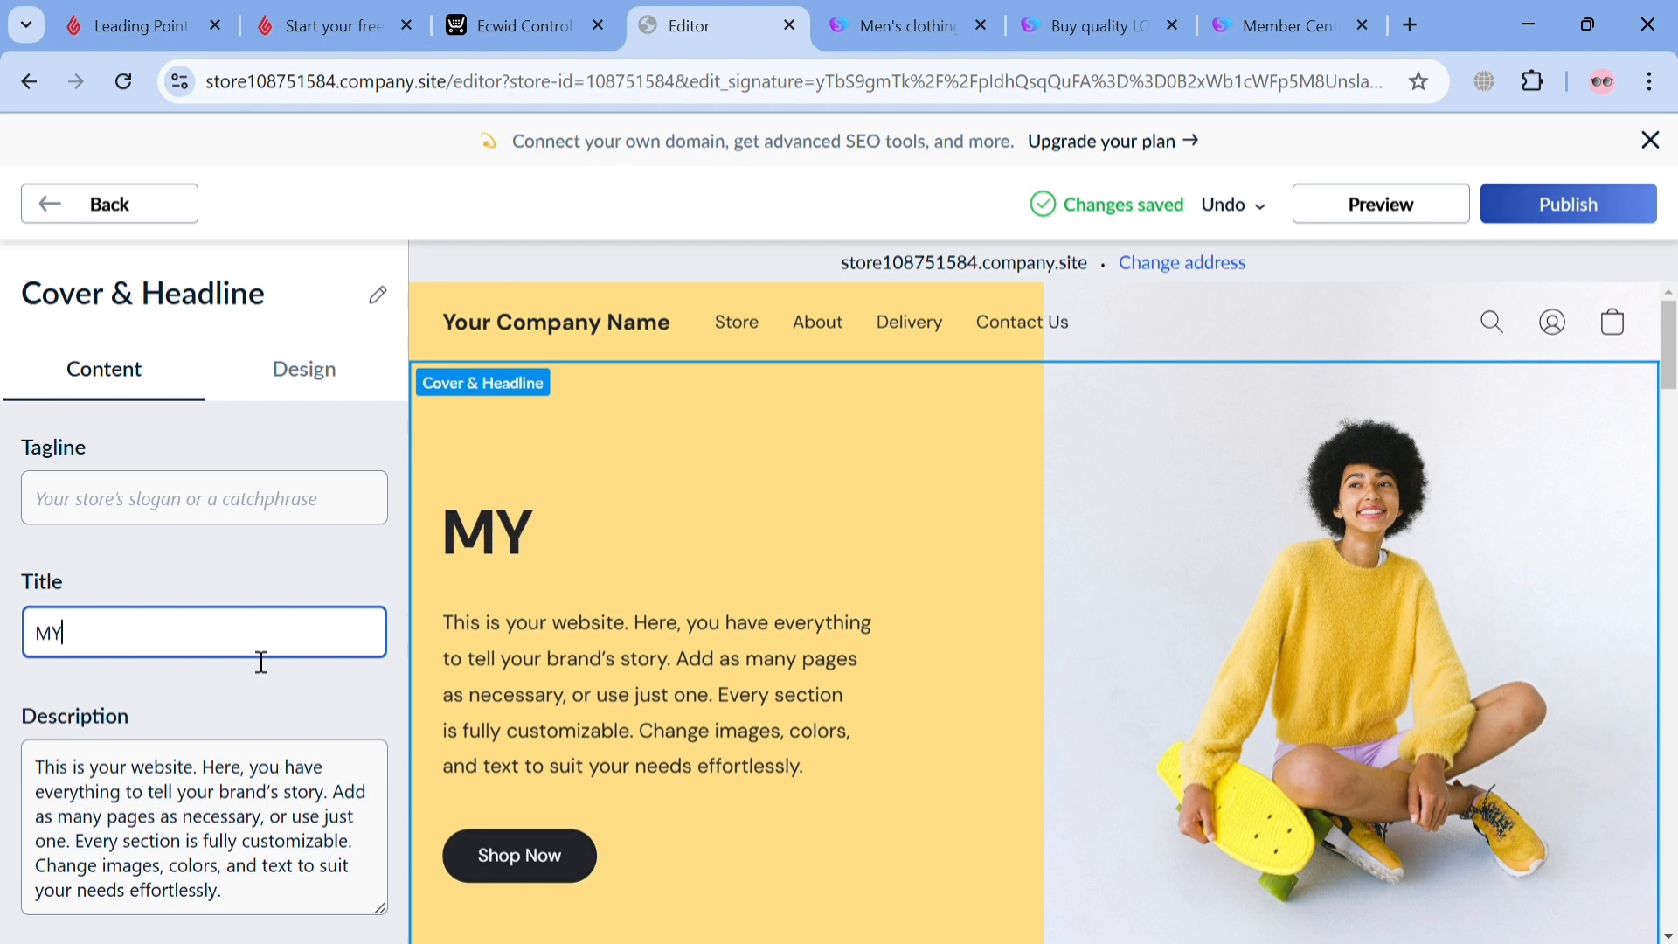
type(" STORE")
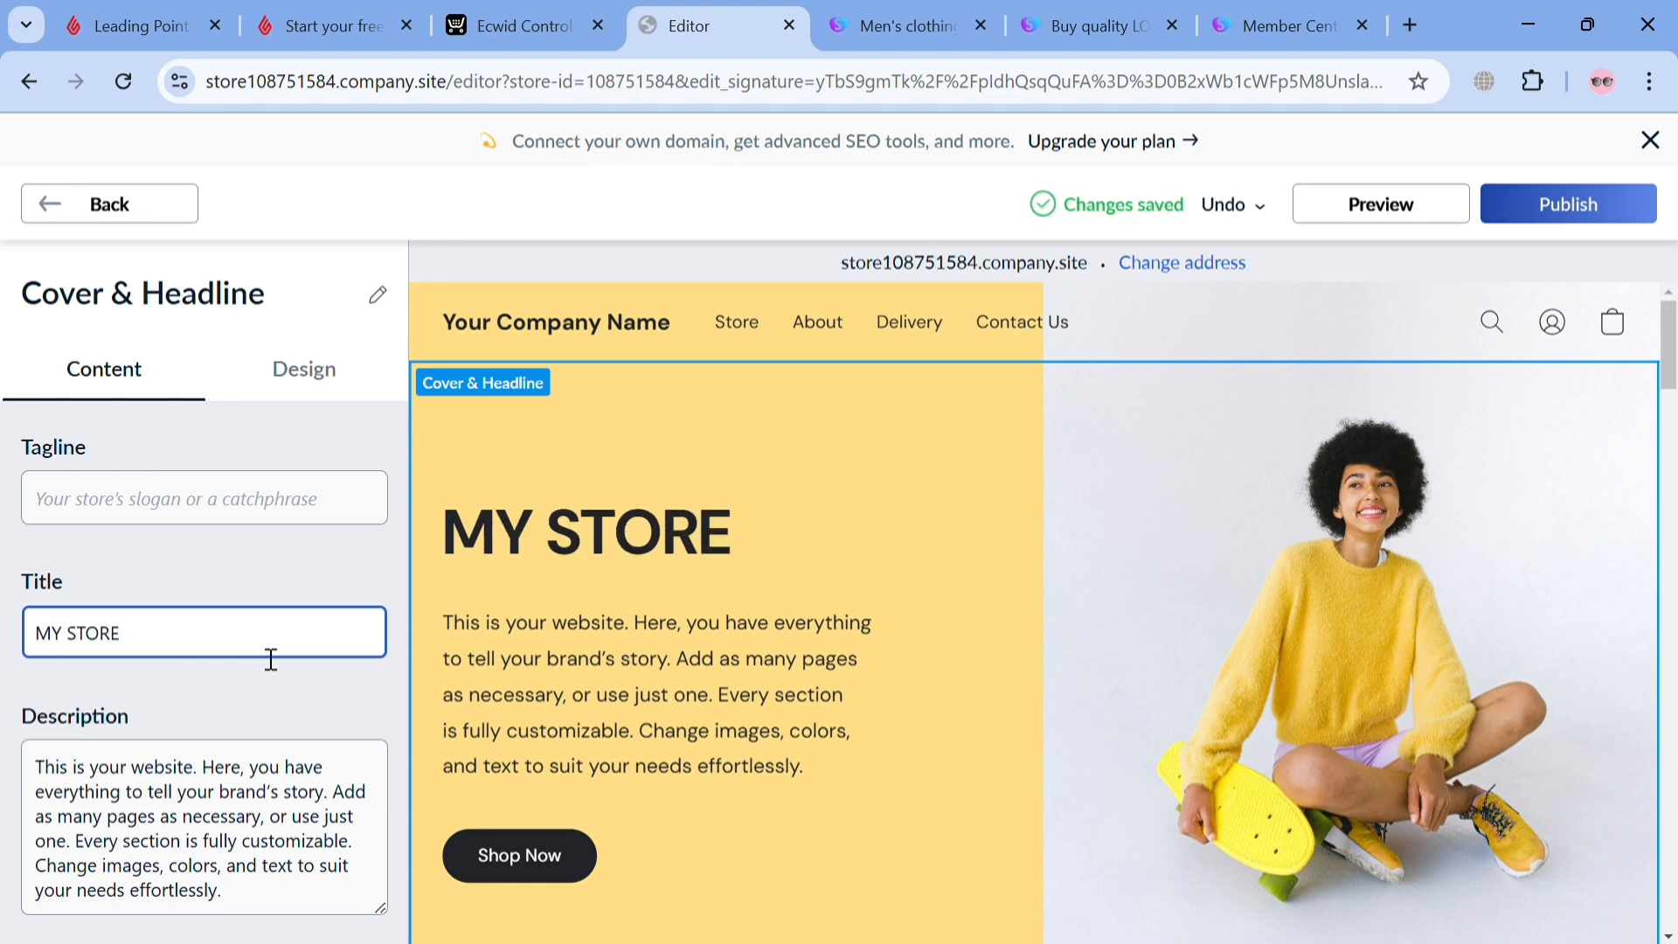
left_click(317, 367)
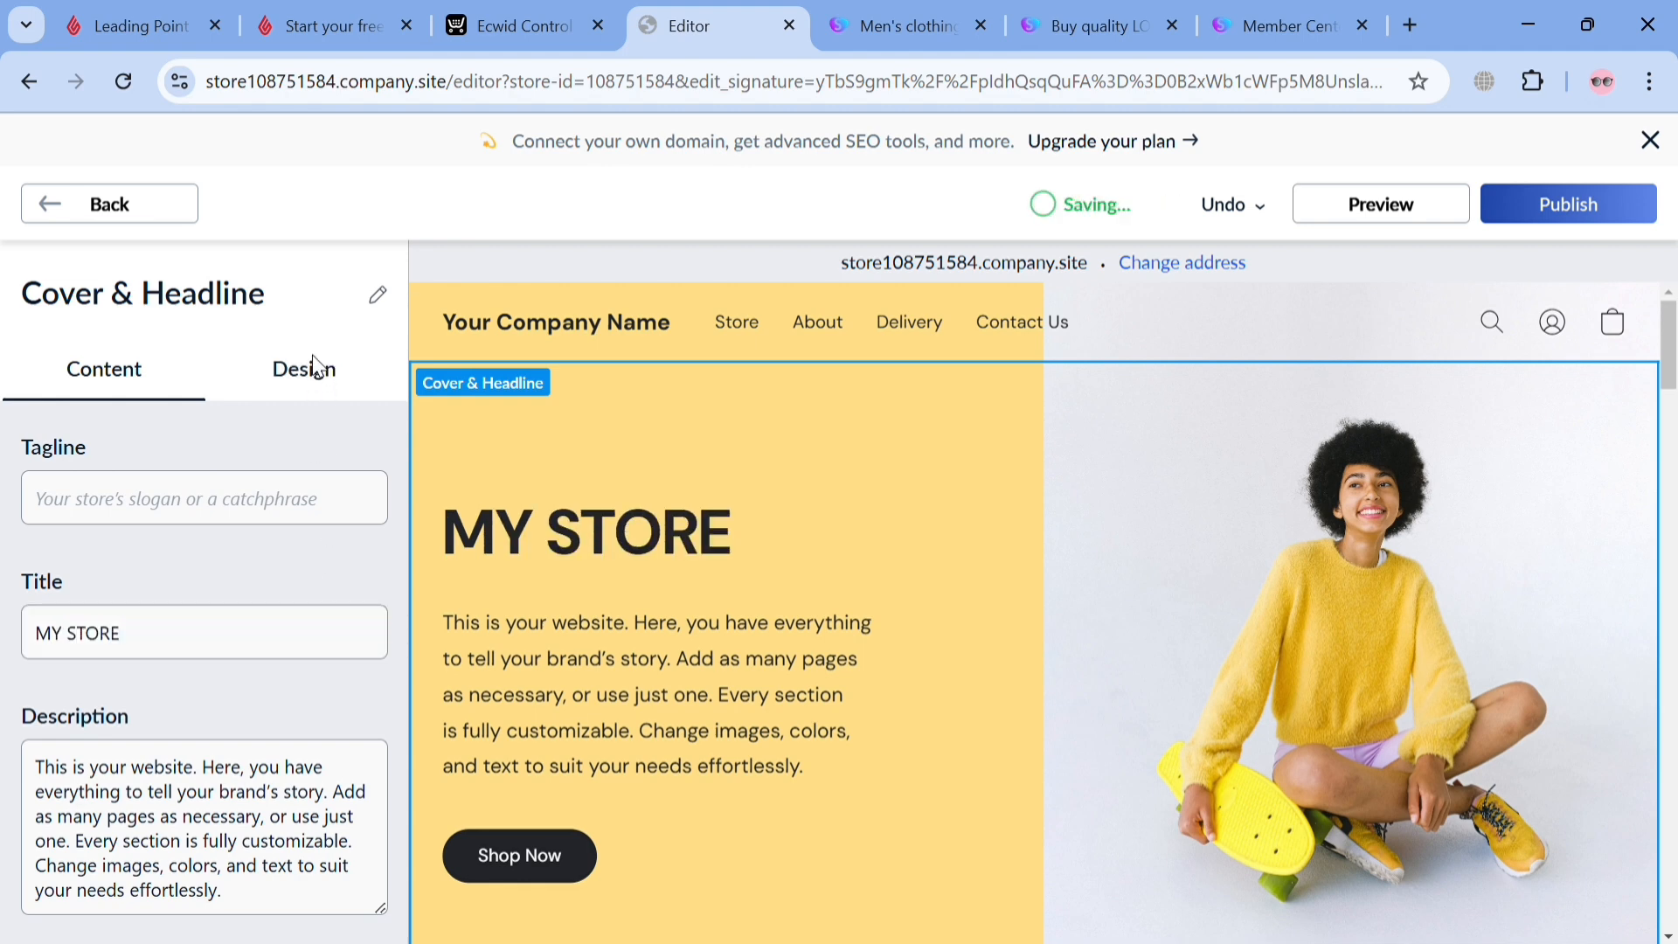
left_click(66, 210)
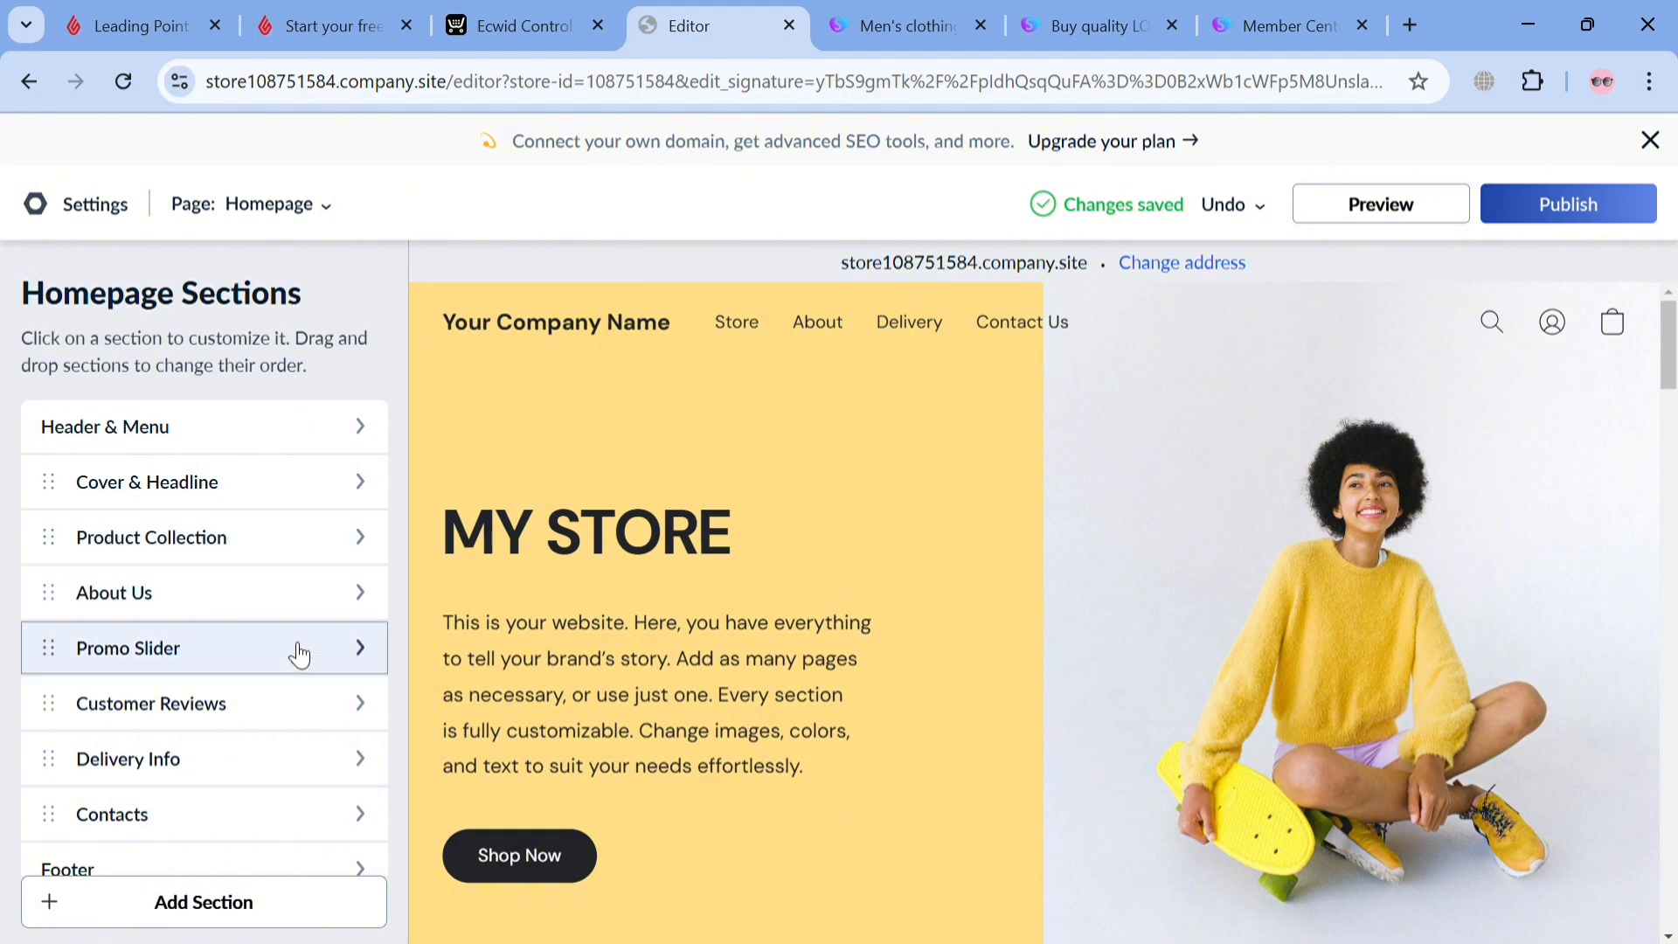
- Open the Product Collection section, review its title and product category settings, and return to the homepage cover without changing anything
left_click(287, 556)
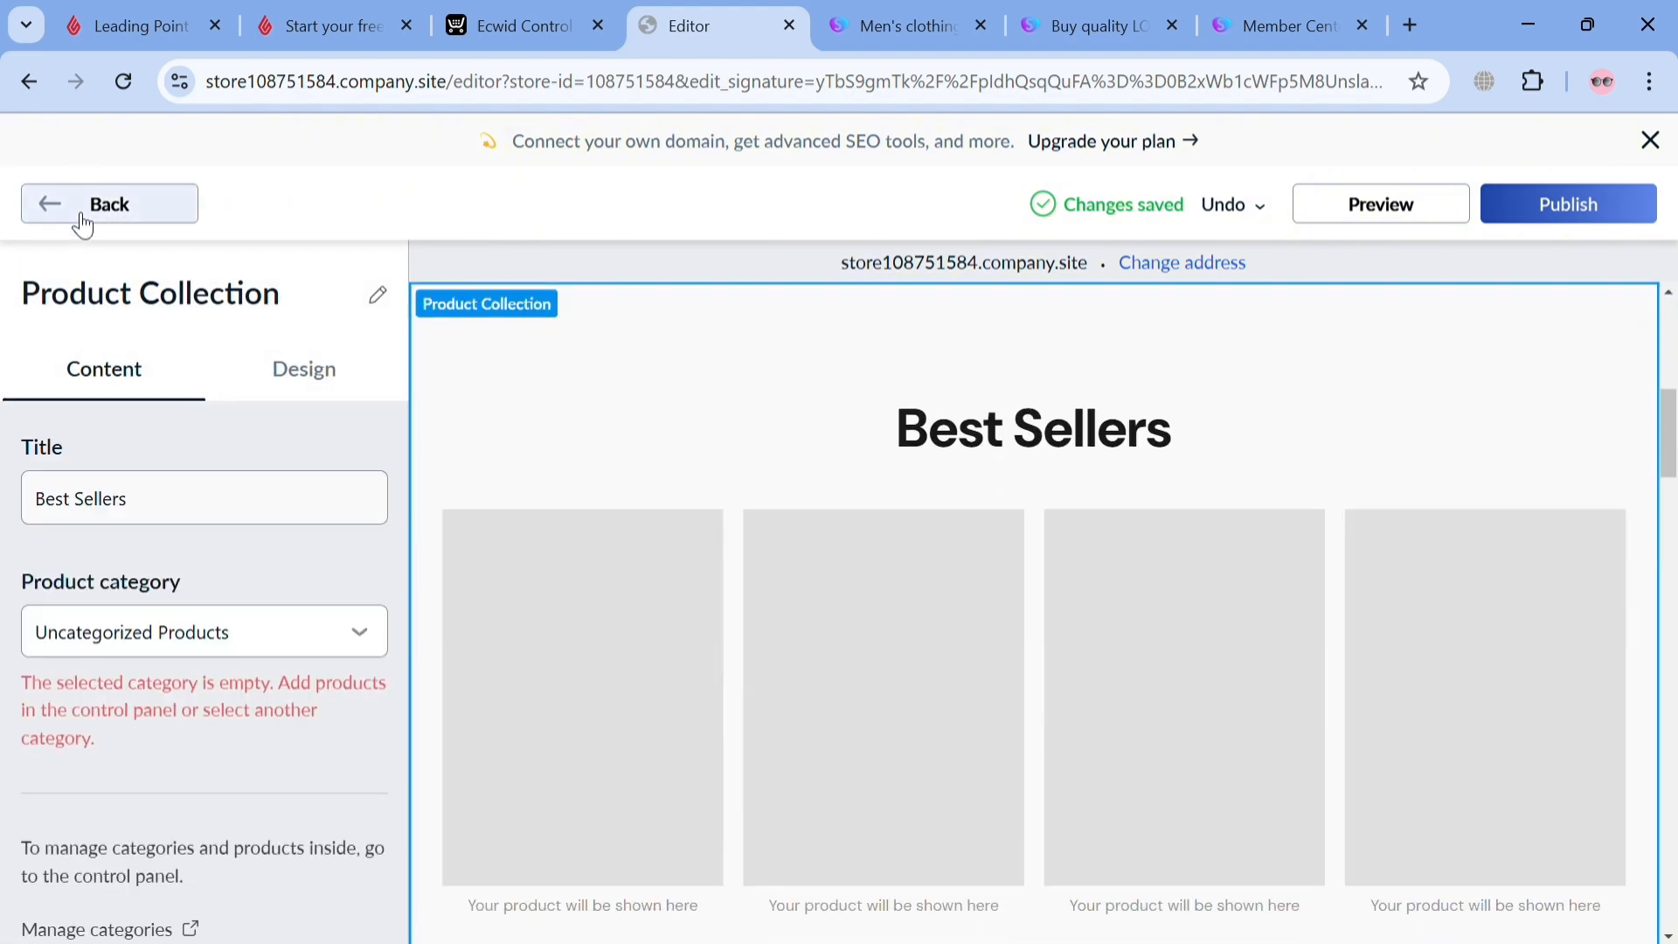
left_click(83, 214)
scroll(1158, 447, "up", 5)
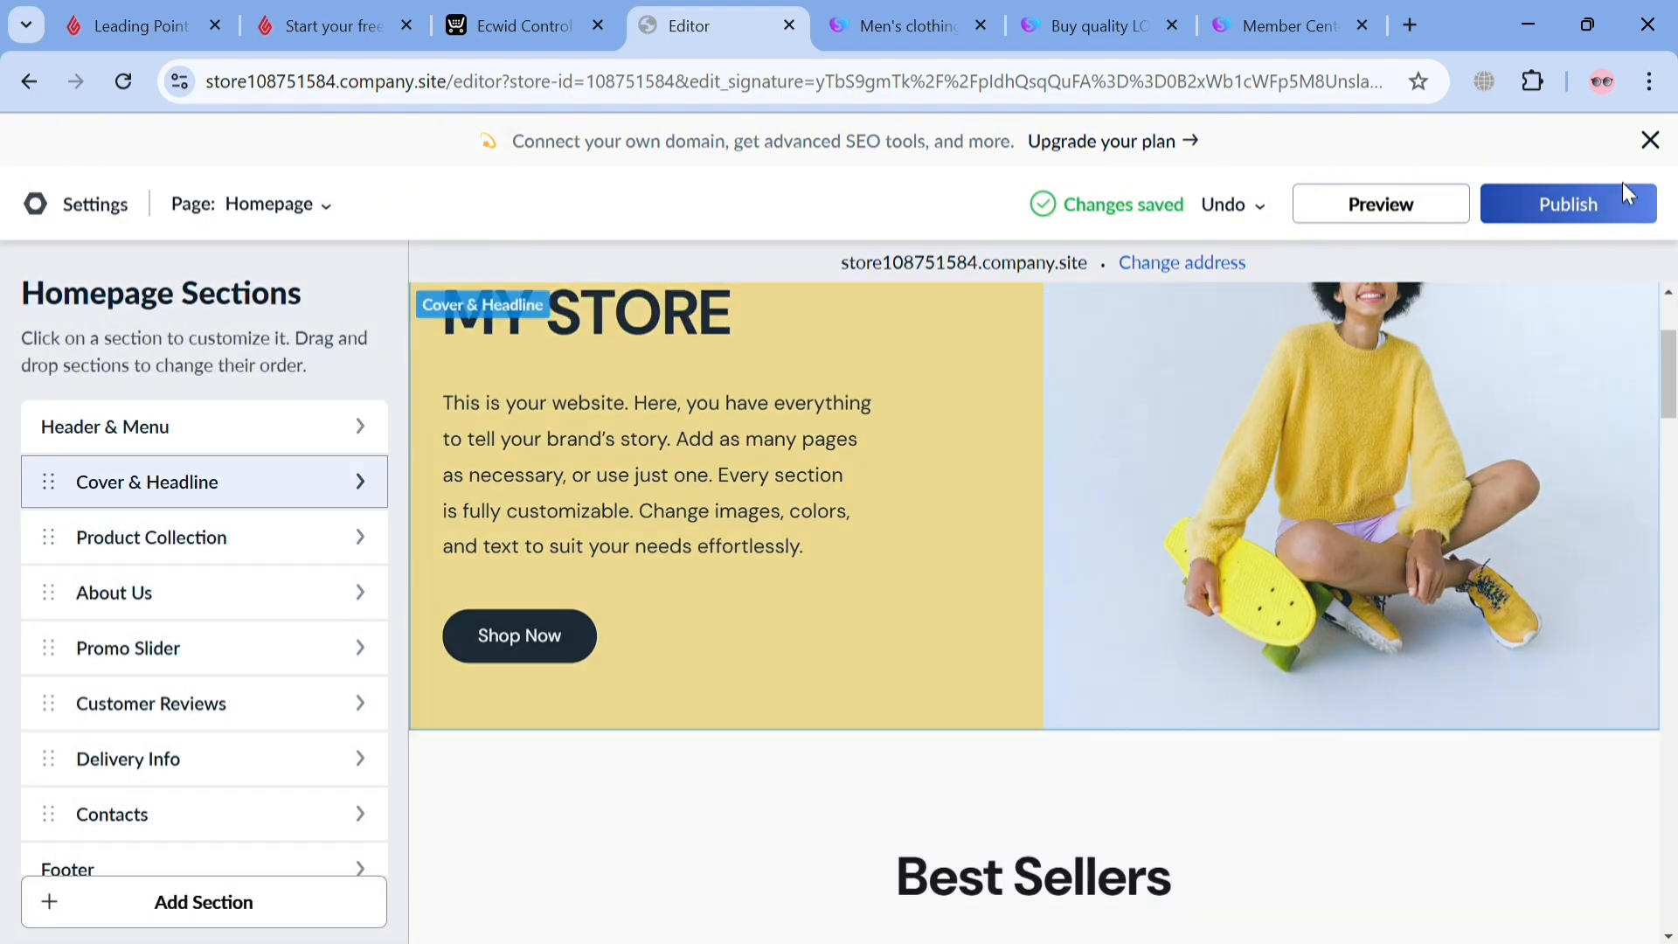
scroll(1564, 271, "up", 3)
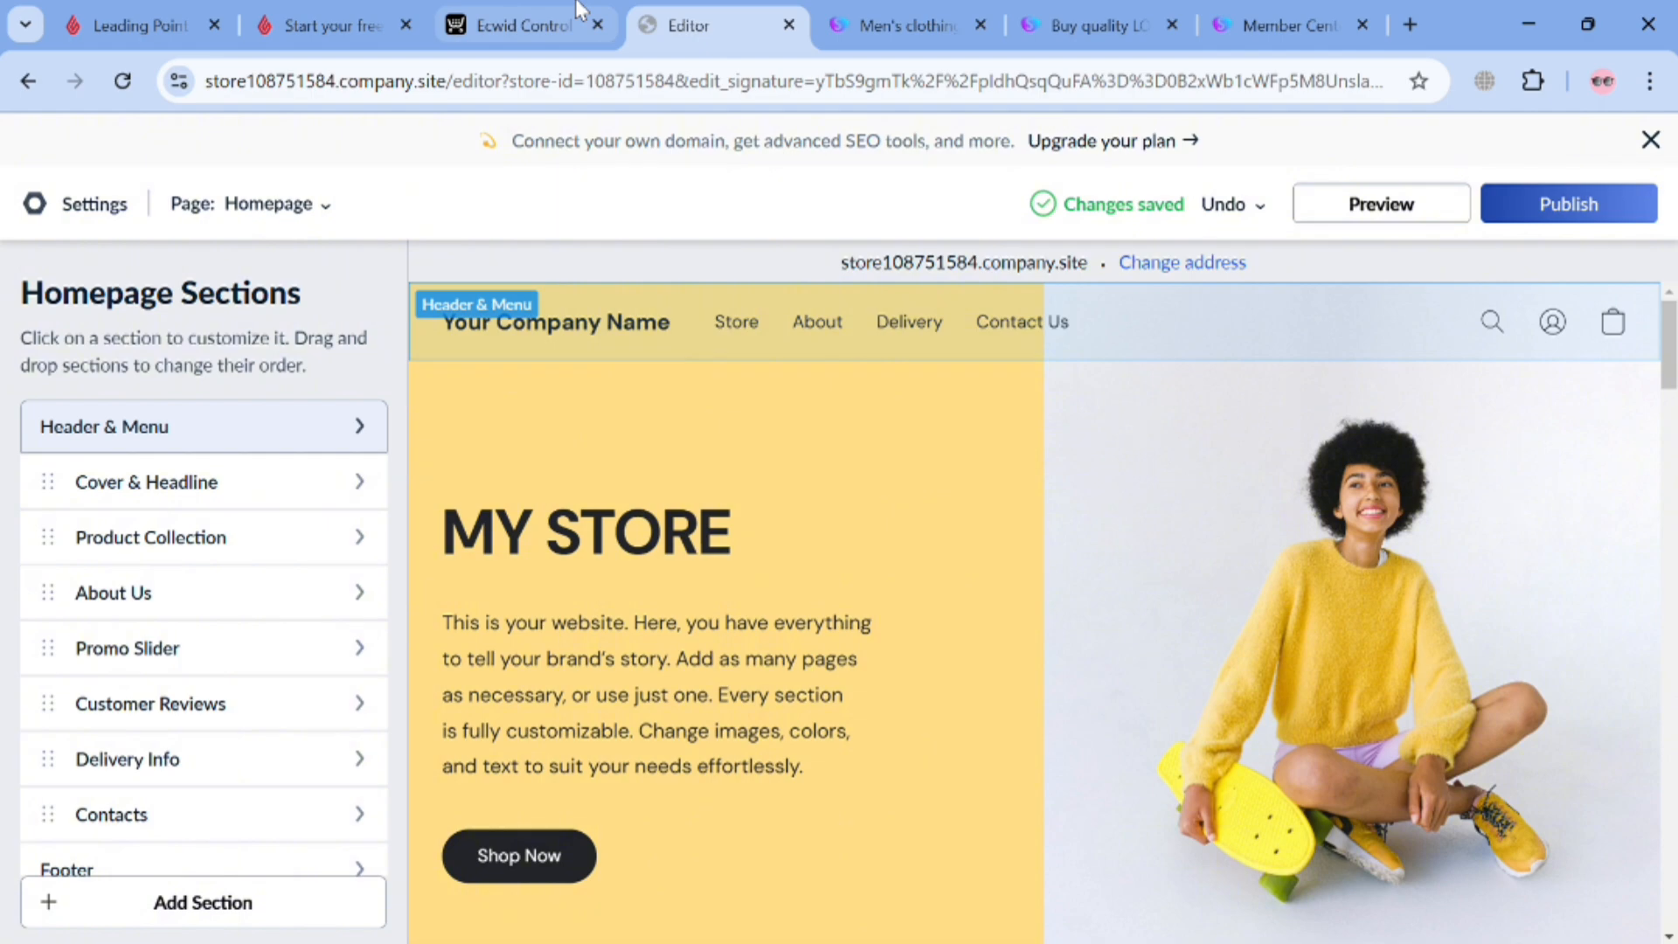
- Switch to the Ecwid control panel and look further down its navigation and website overview
left_click(525, 25)
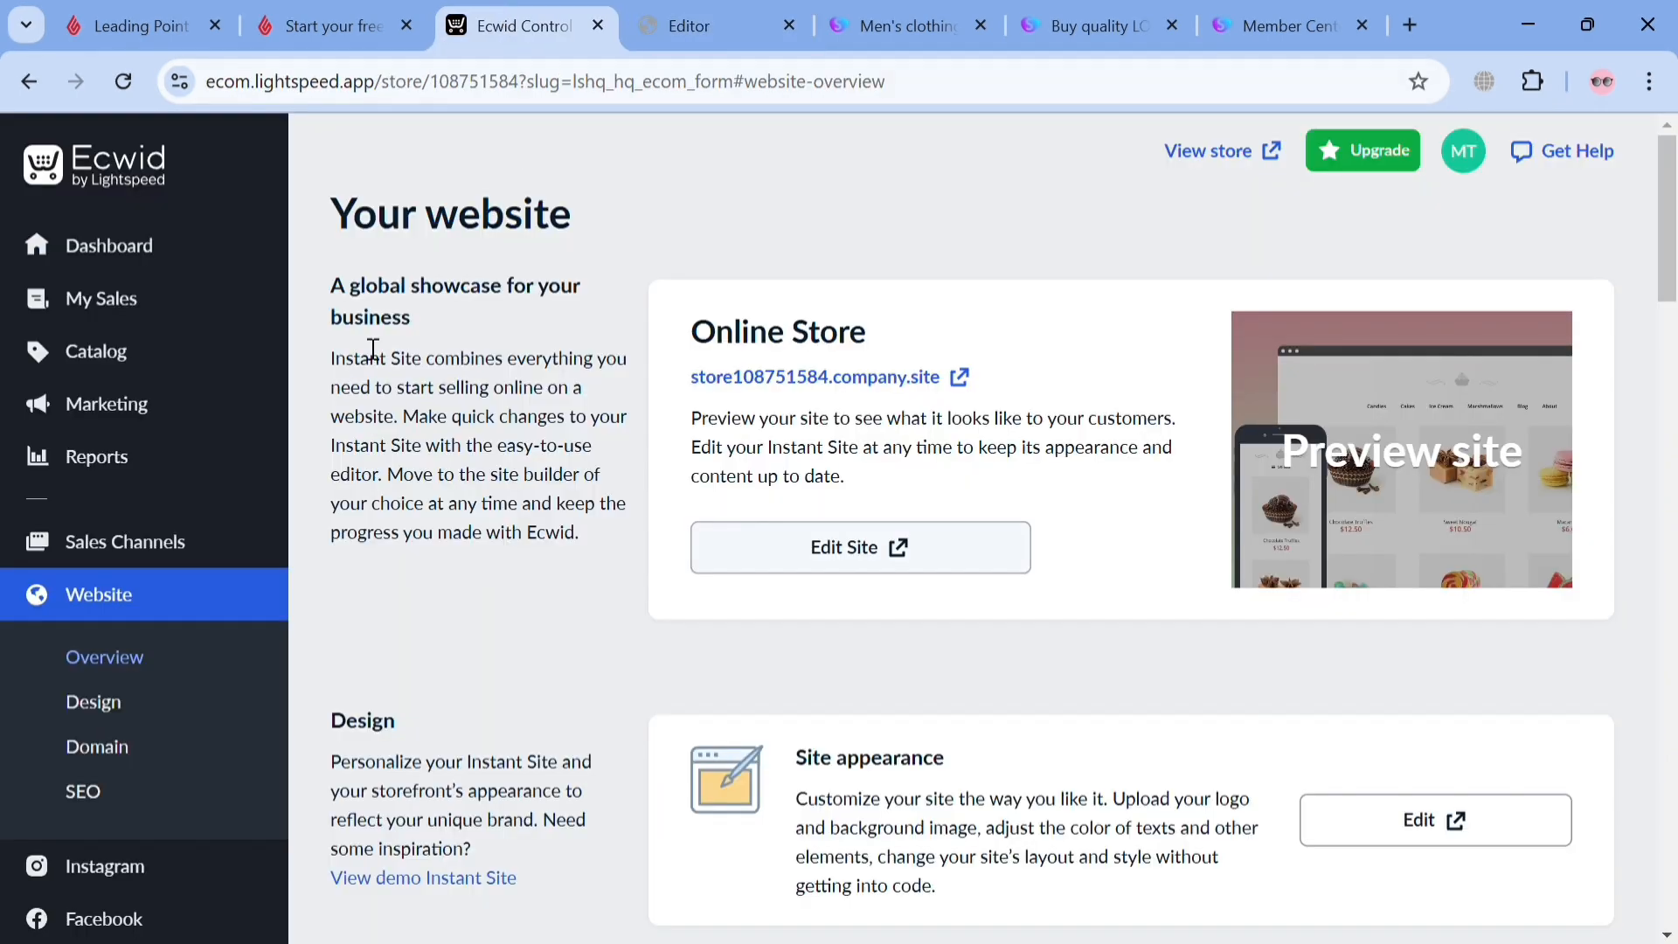
scroll(96, 846, "down", 1)
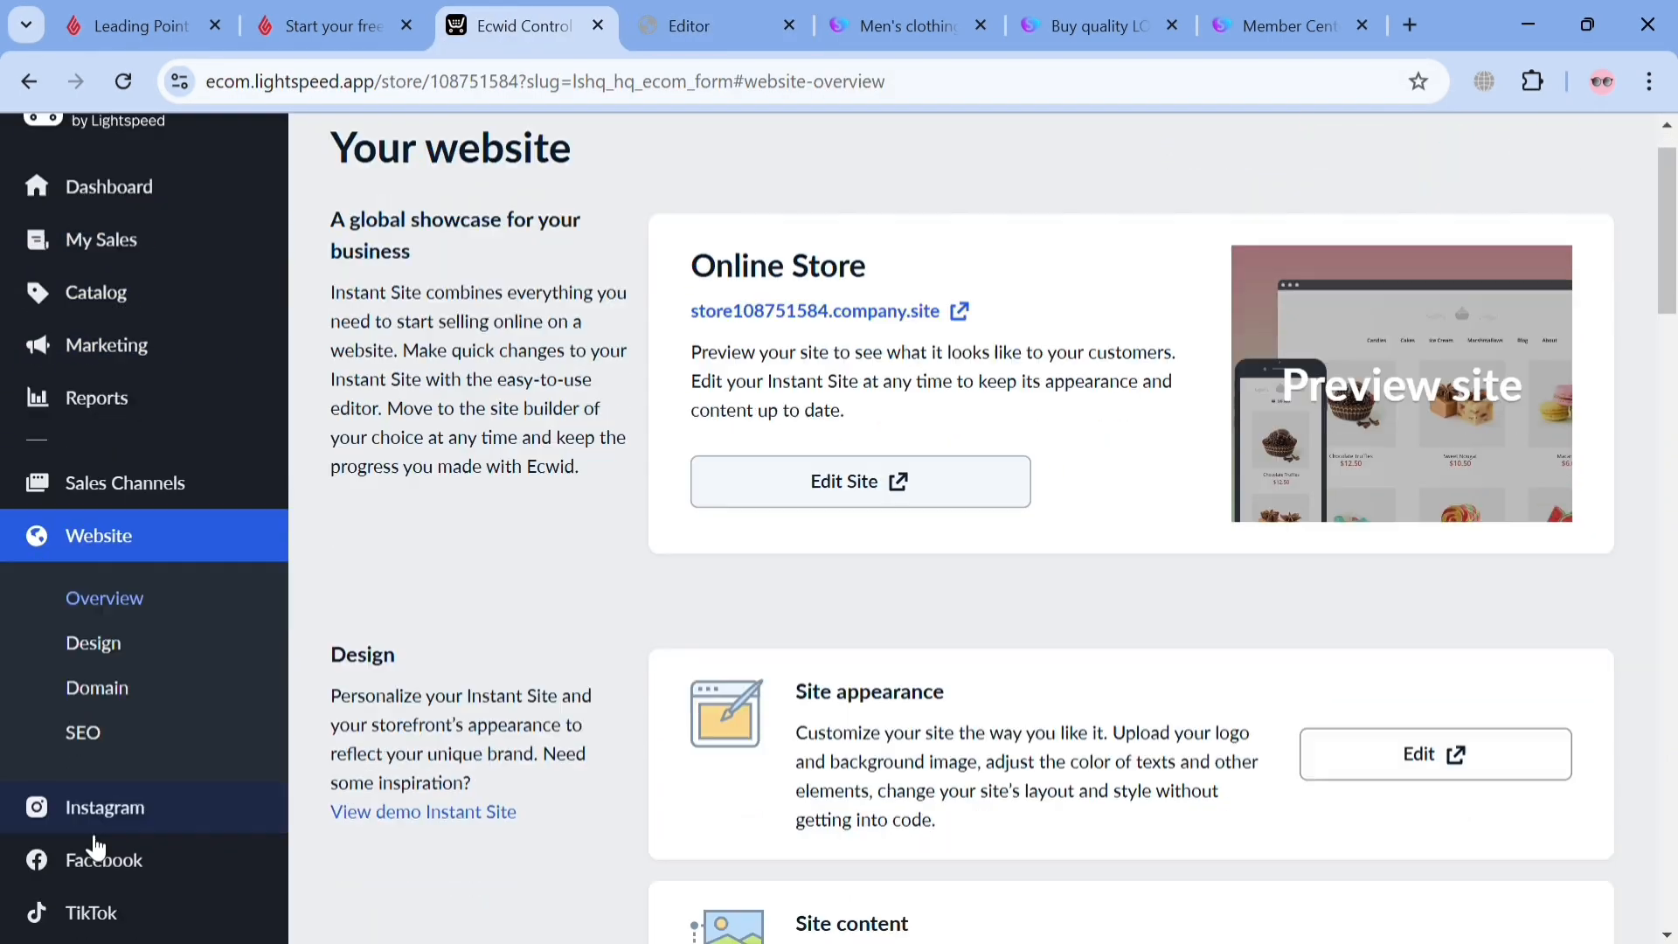